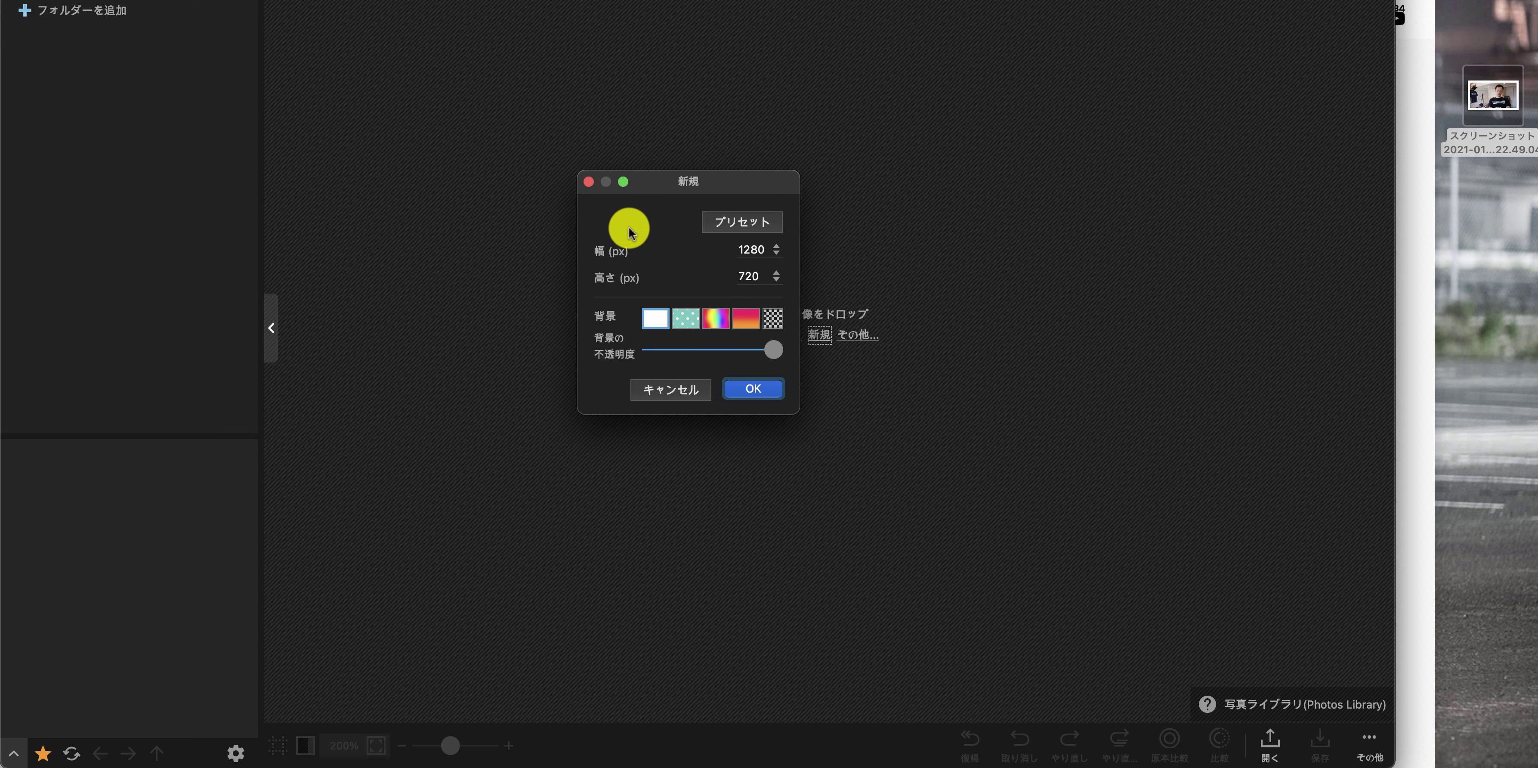
Create a 1280 × 720 px canvas with a white background and insert the cut-out portrait PNG from the Downloads folder
{"action": "left_click", "coordinate": [747, 396]}
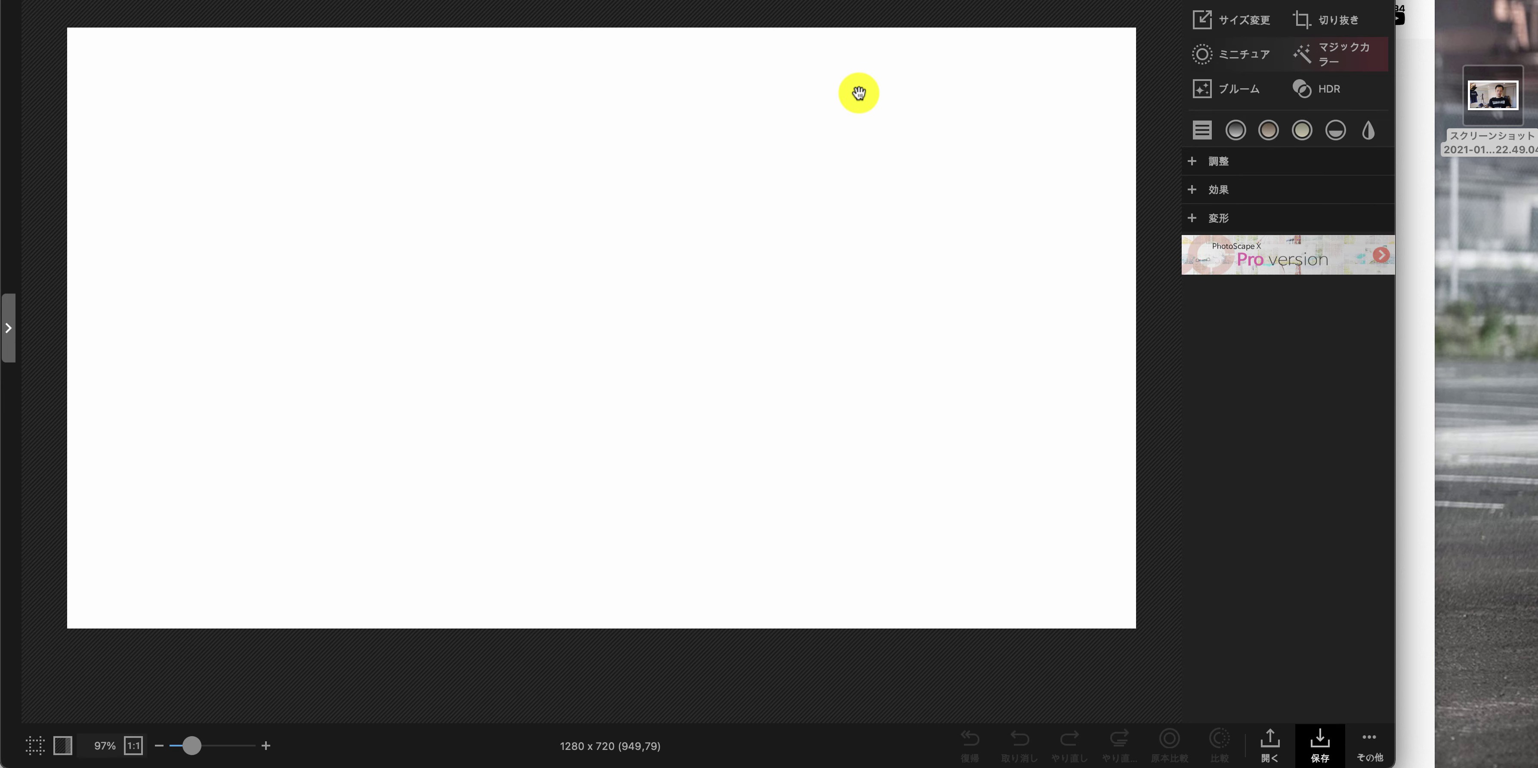
{"action": "left_click", "coordinate": [1084, 6]}
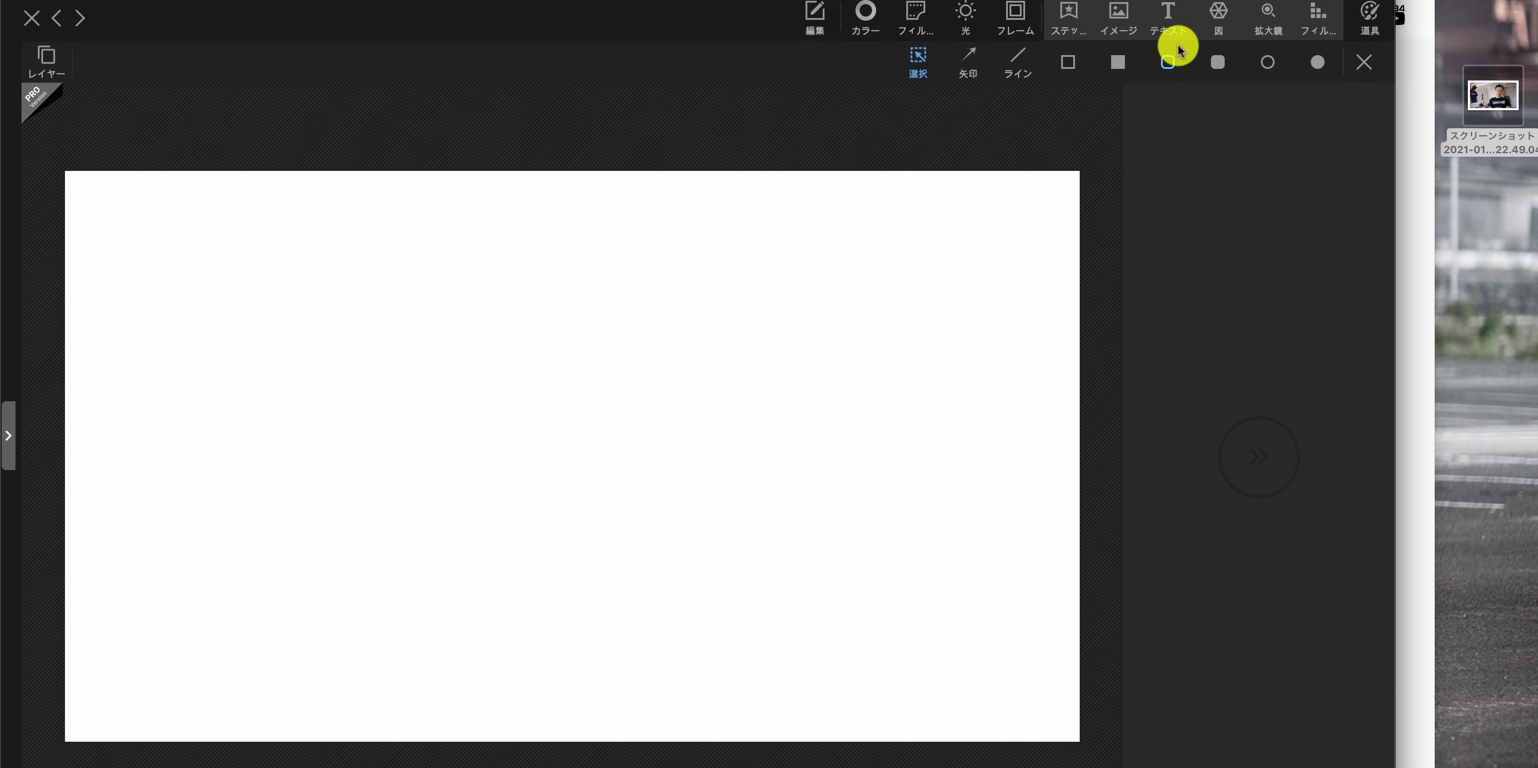
{"action": "left_click", "coordinate": [1117, 18]}
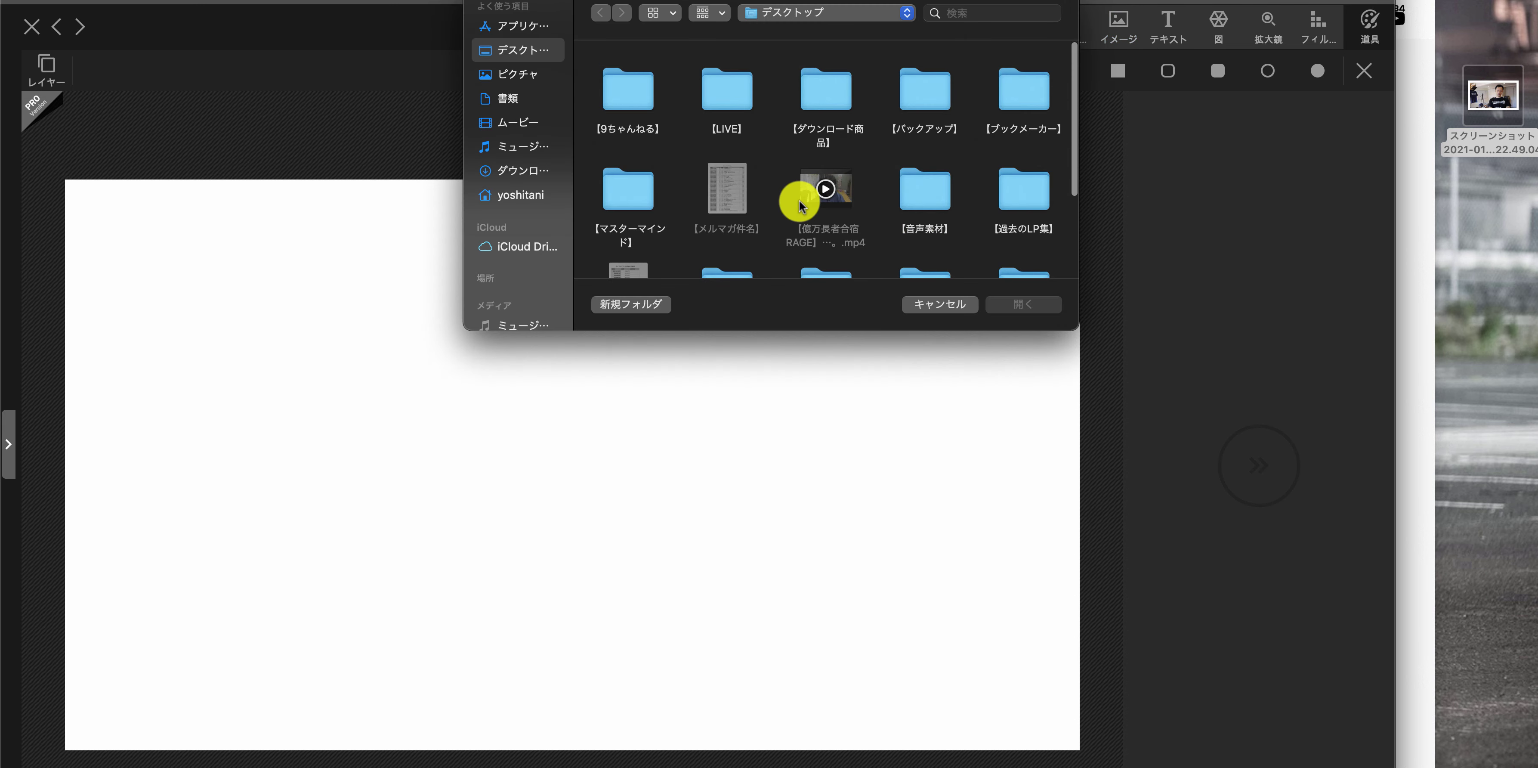
{"action": "scroll", "coordinate": [800, 207], "scroll_direction": "down", "scroll_amount": 5}
{"action": "left_click", "coordinate": [641, 218]}
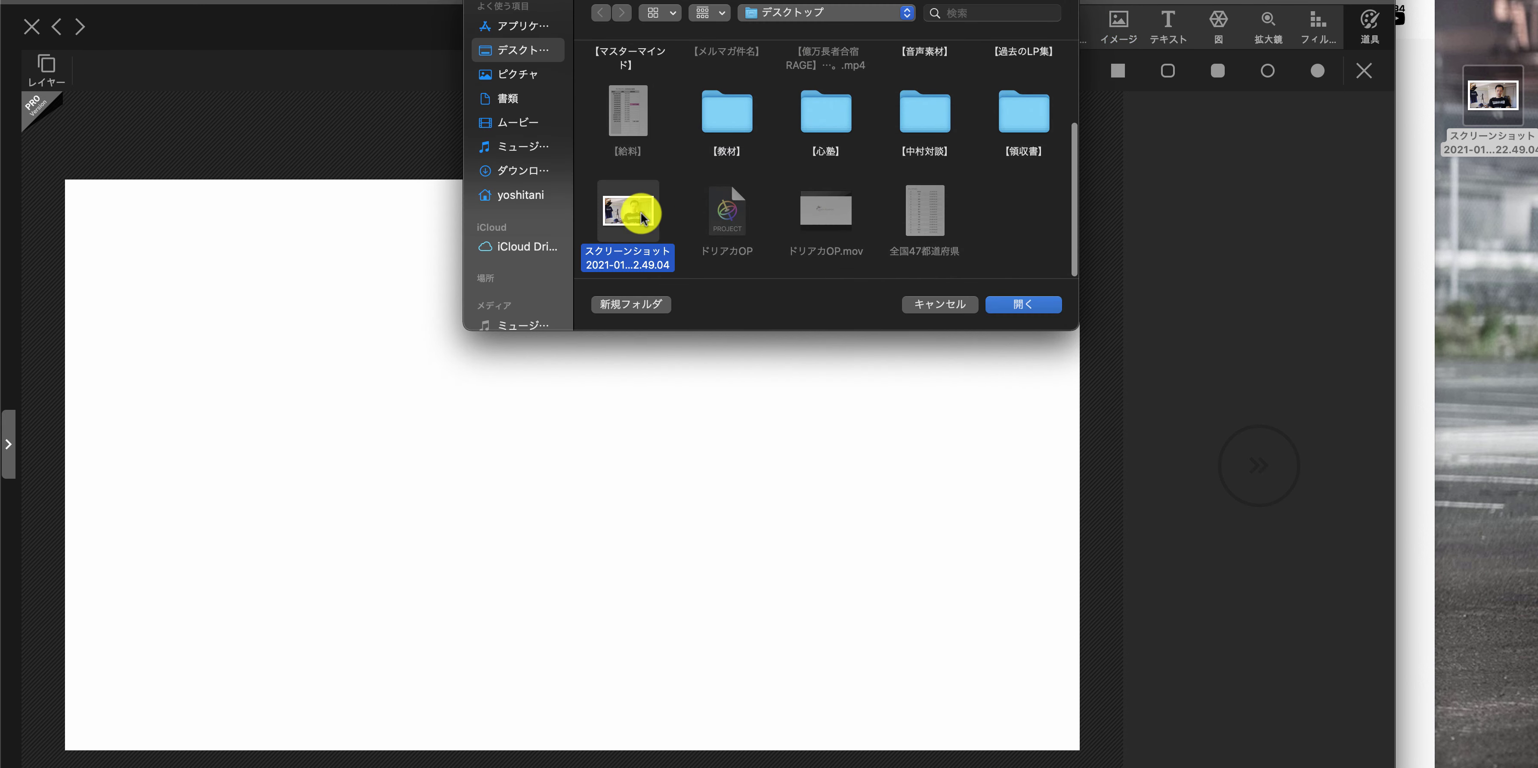
{"action": "left_click", "coordinate": [533, 172]}
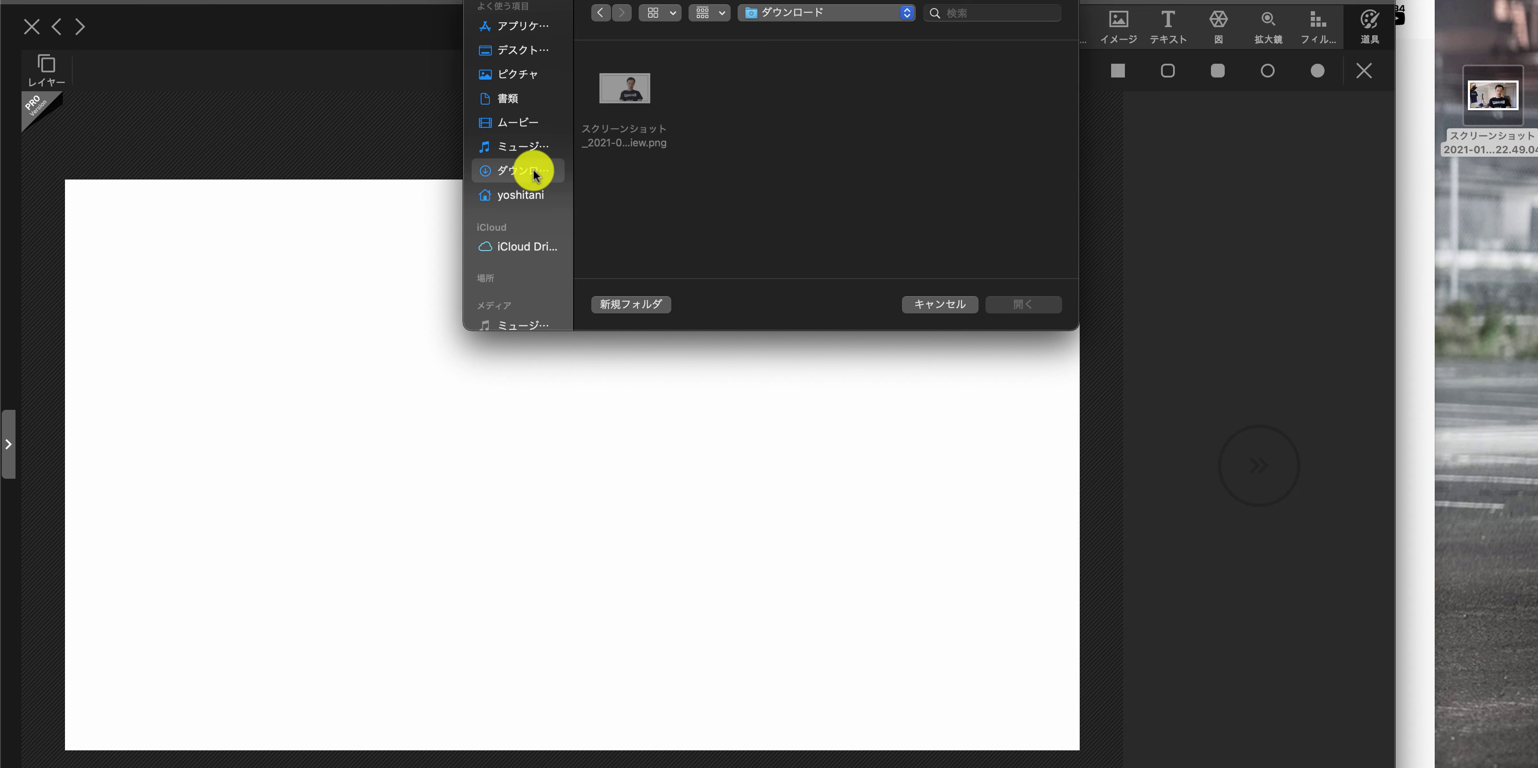
{"action": "double_click", "coordinate": [643, 102]}
Enlarge the portrait to a scale of 171.7% and place it in the canvas's lower-left corner, flush with the bottom edge
{"action": "left_click_drag", "start_coordinate": [713, 413], "coordinate": [232, 491]}
{"action": "left_click_drag", "start_coordinate": [419, 373], "coordinate": [649, 240]}
{"action": "left_click_drag", "start_coordinate": [471, 432], "coordinate": [357, 509]}
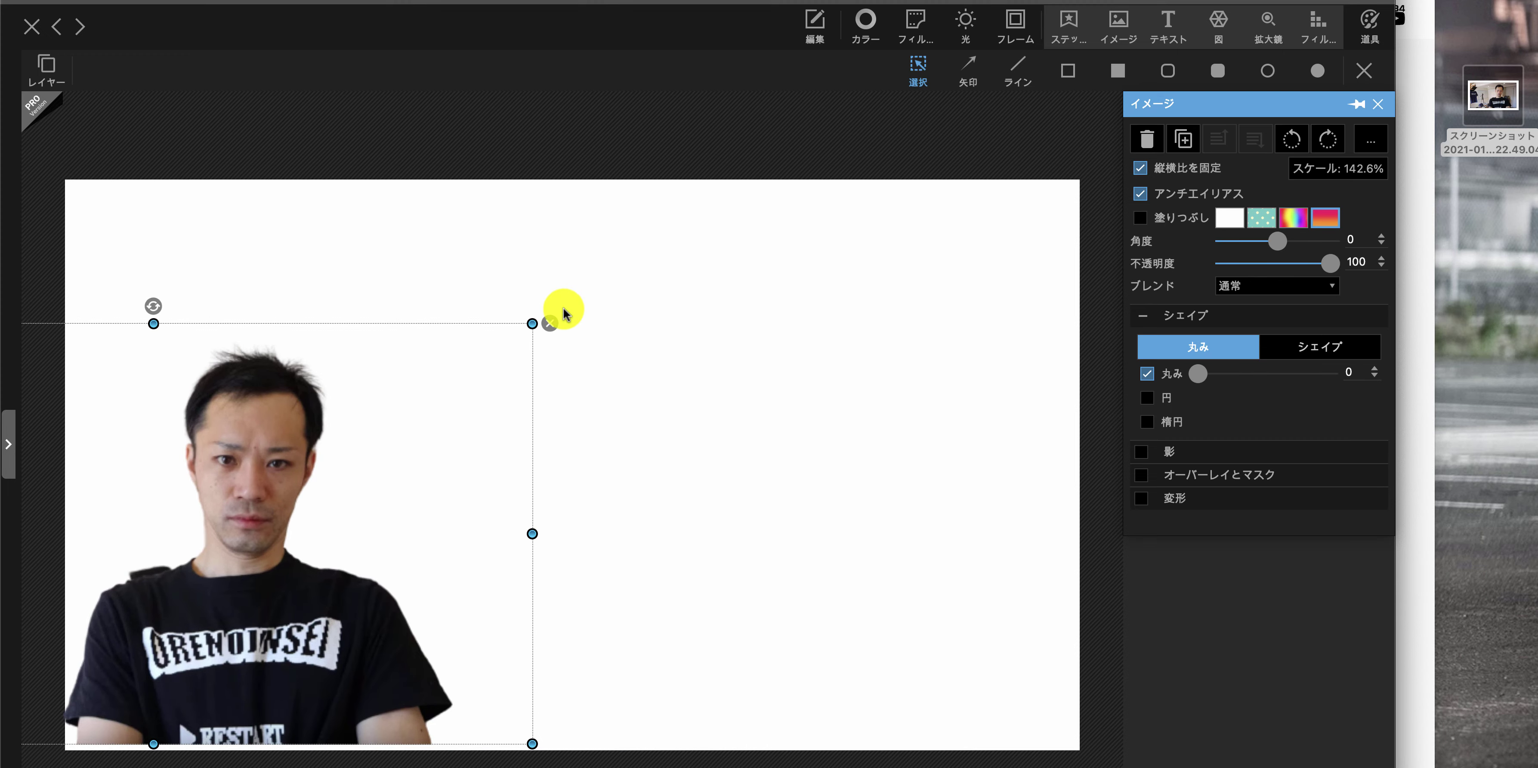
{"action": "left_click_drag", "start_coordinate": [531, 324], "coordinate": [733, 204]}
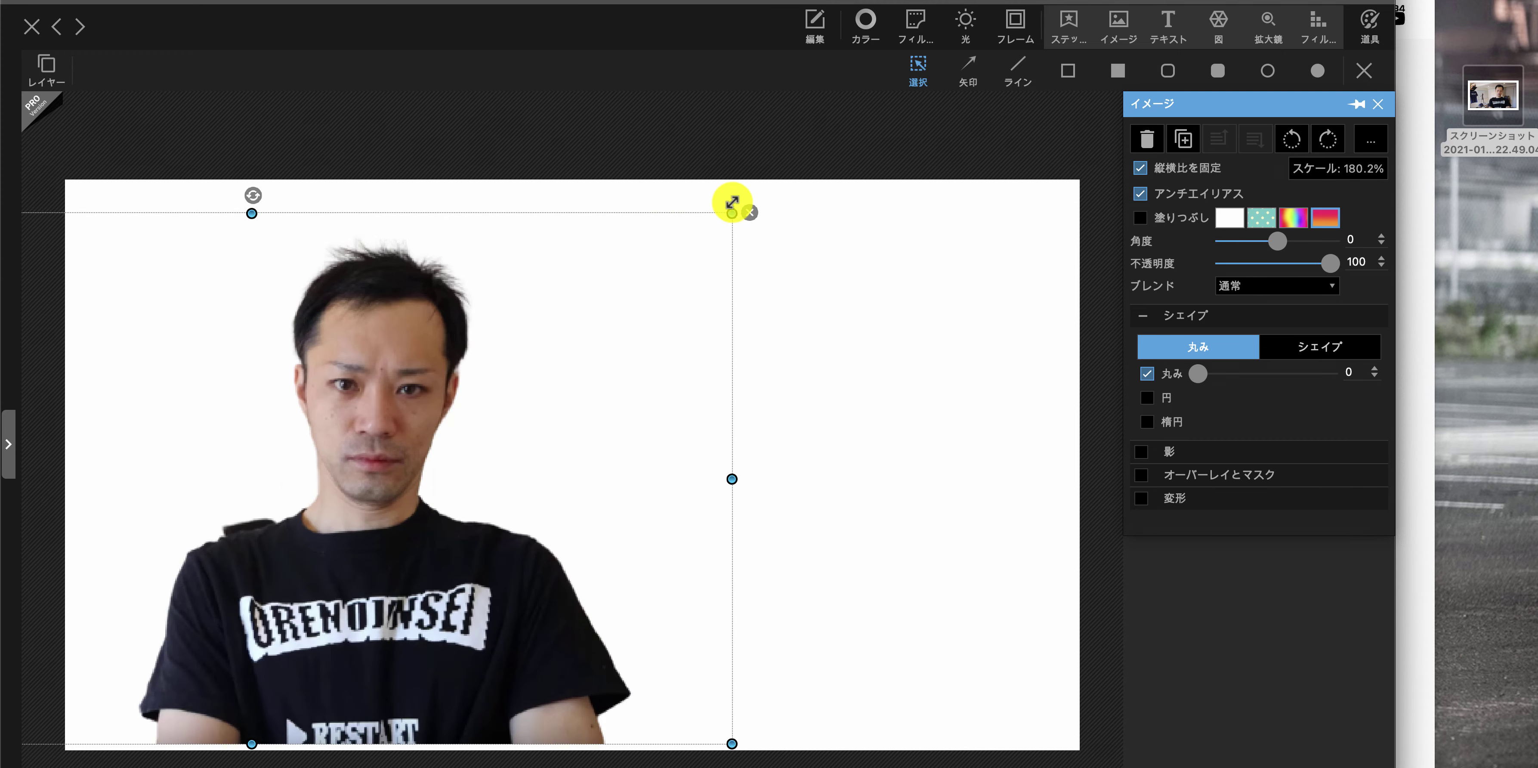
{"action": "left_click_drag", "start_coordinate": [385, 474], "coordinate": [307, 488]}
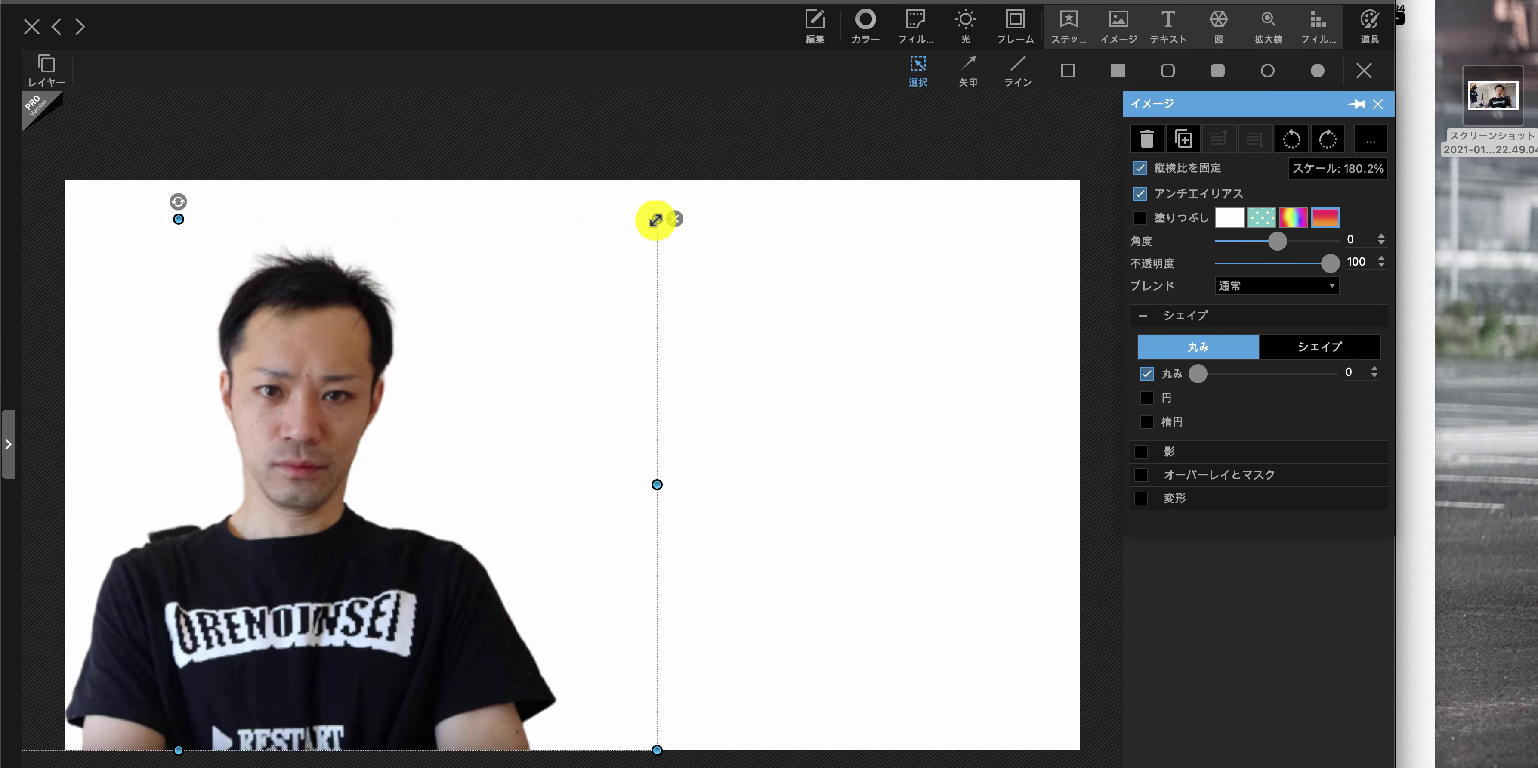
{"action": "left_click_drag", "start_coordinate": [656, 220], "coordinate": [613, 244]}
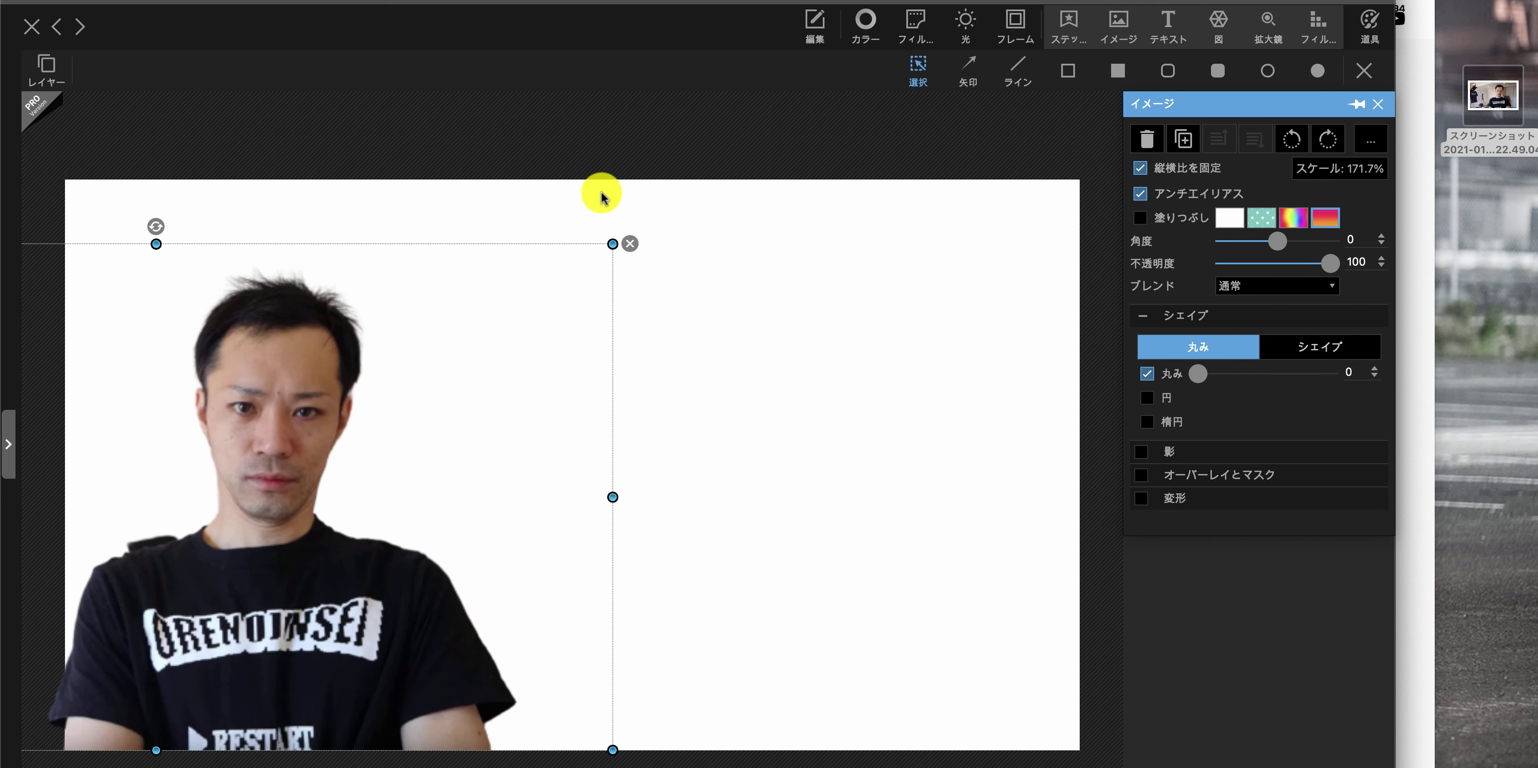
{"action": "left_click", "coordinate": [792, 313]}
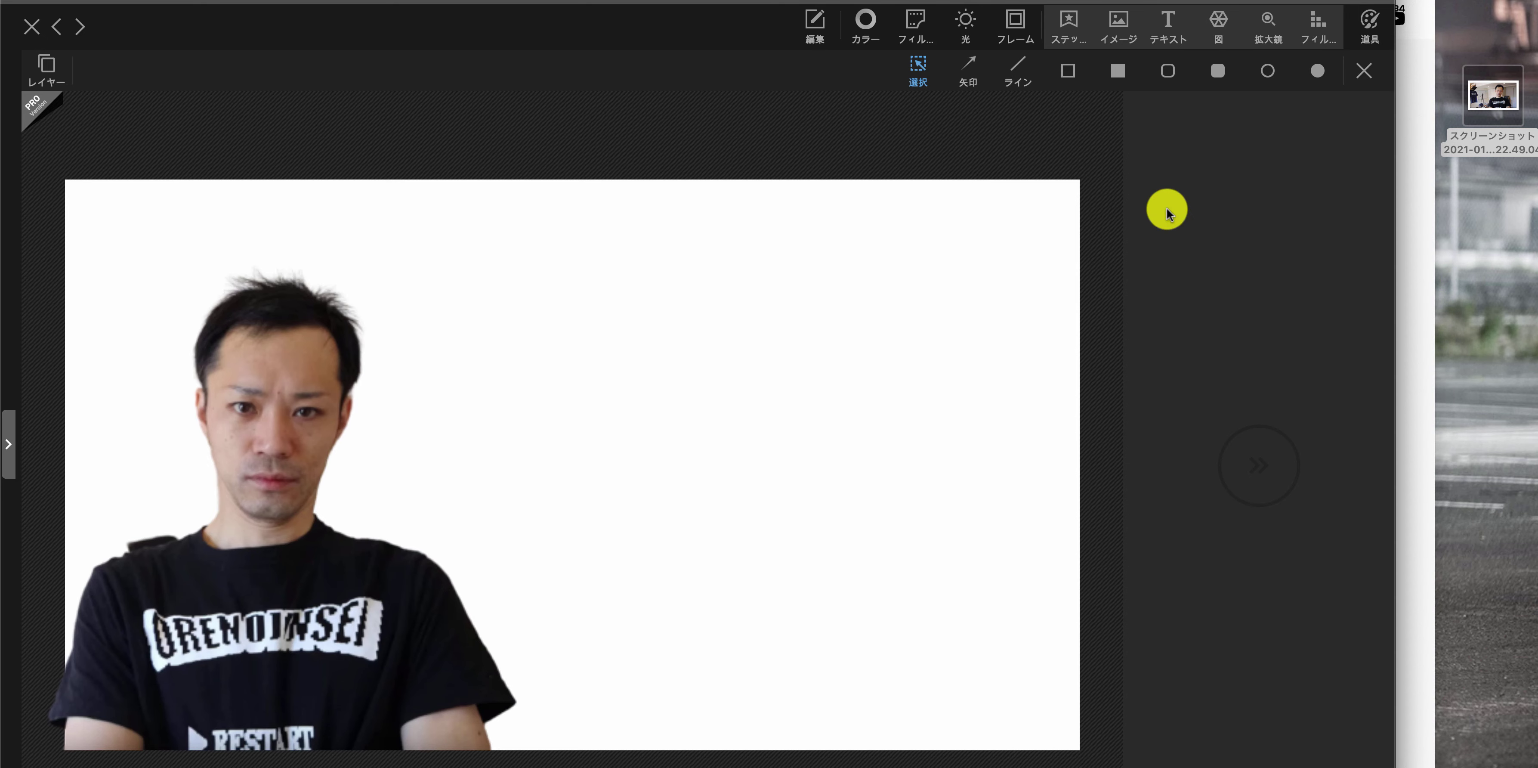
Choose the filled rectangle shape and set its solid fill to bright blue
{"action": "left_click", "coordinate": [1119, 69]}
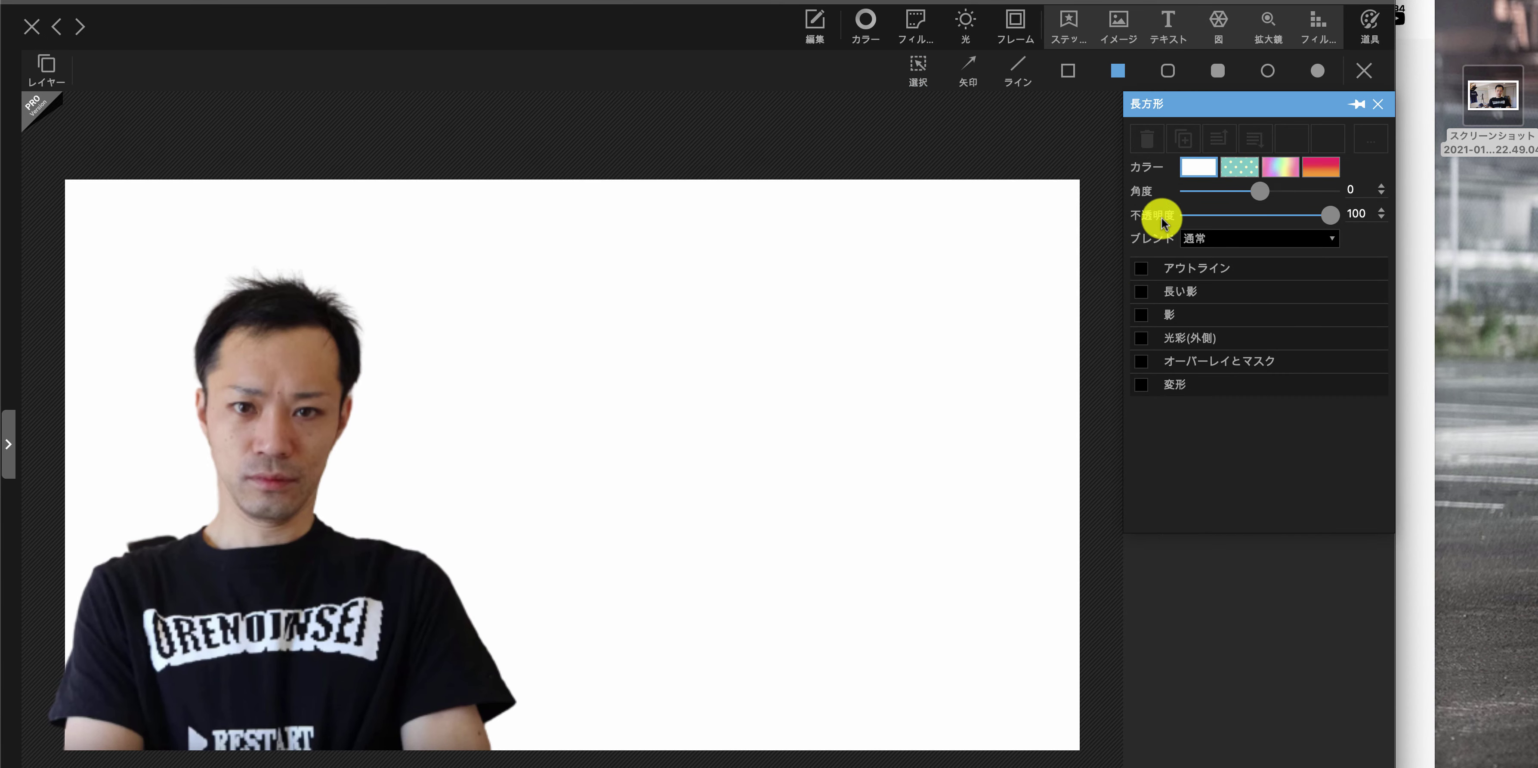
{"action": "left_click", "coordinate": [1193, 166]}
{"action": "left_click", "coordinate": [1240, 300]}
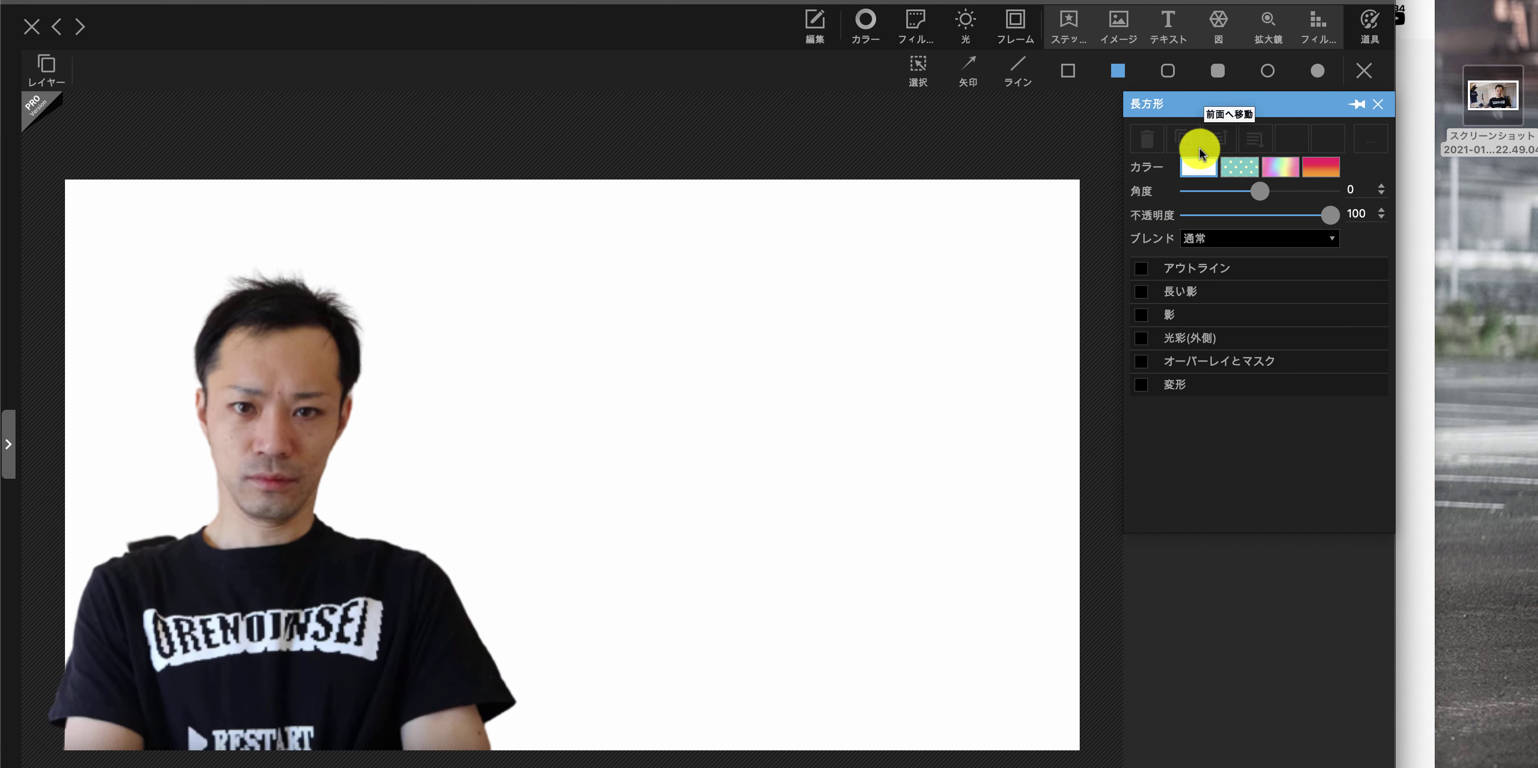
{"action": "left_click", "coordinate": [1190, 167]}
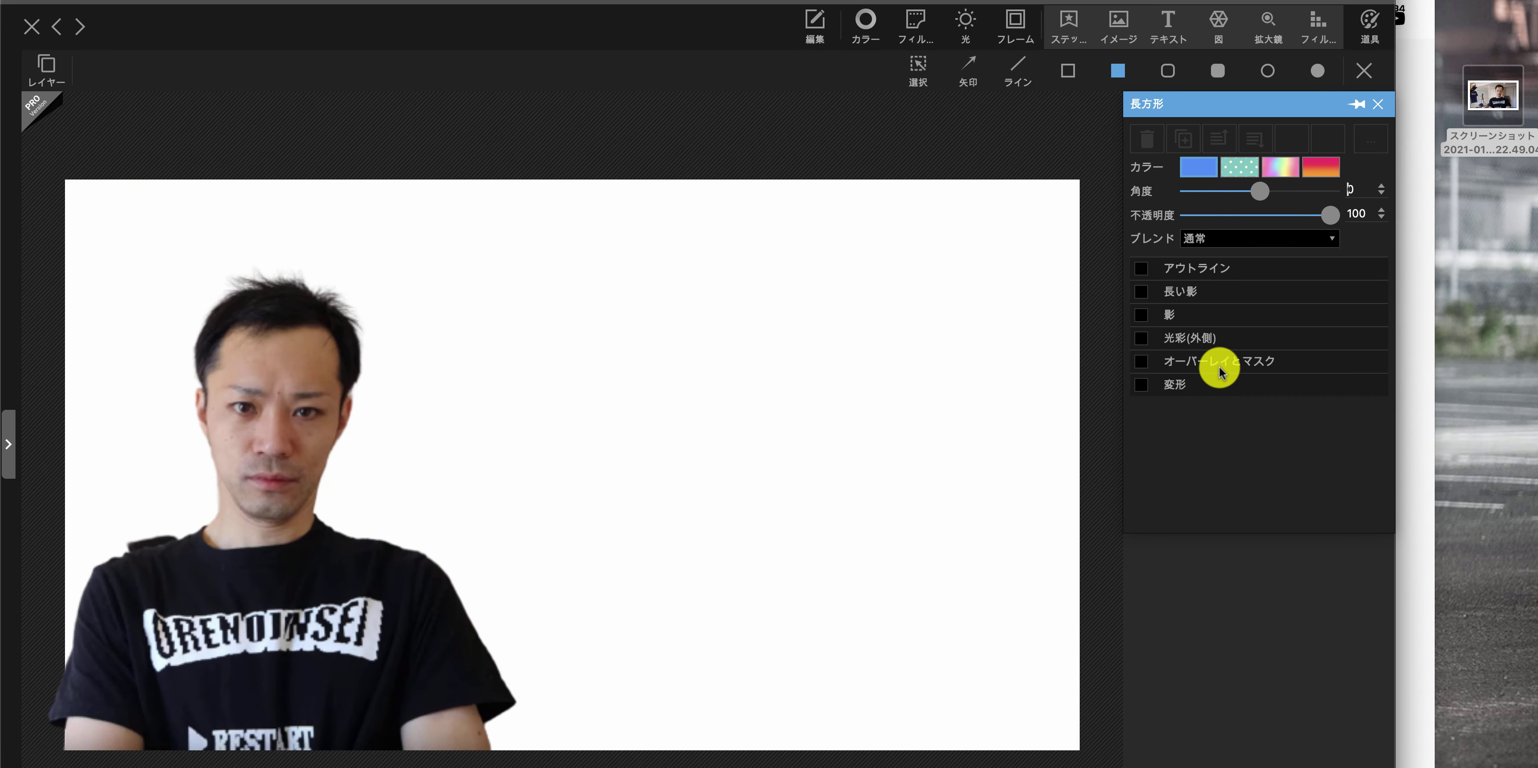
{"action": "left_click", "coordinate": [1195, 166]}
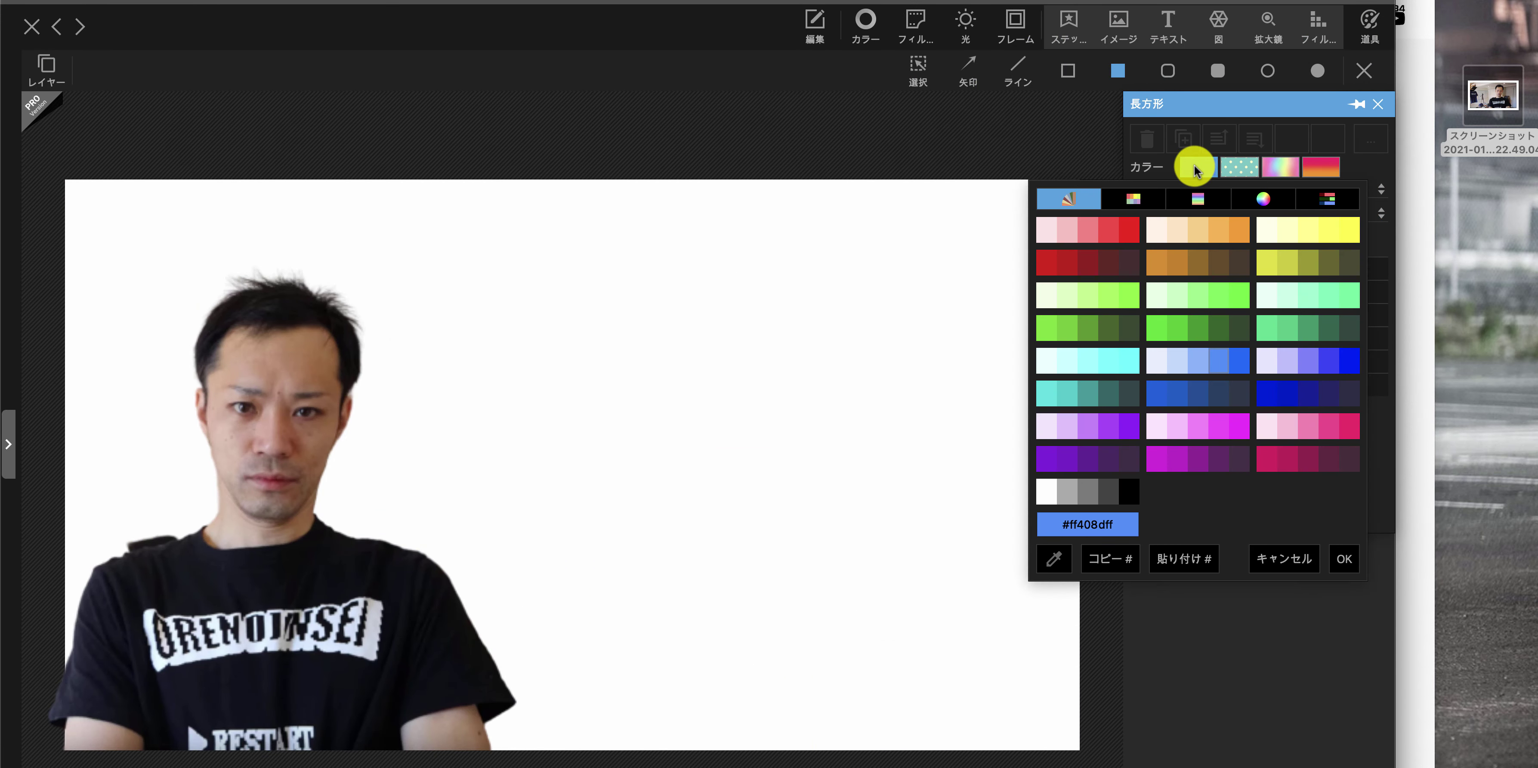
{"action": "left_click", "coordinate": [1329, 362]}
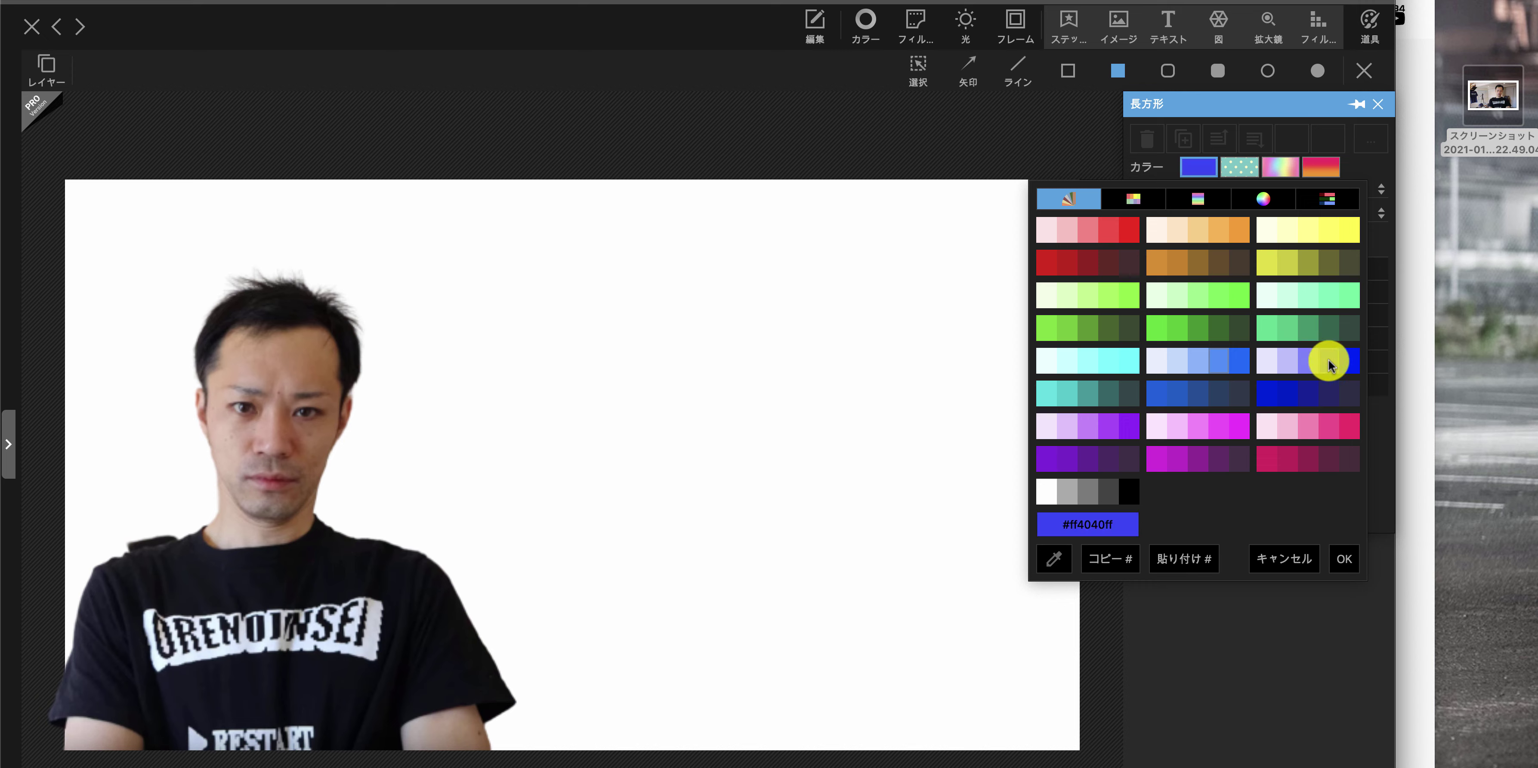
{"action": "left_click", "coordinate": [1226, 369]}
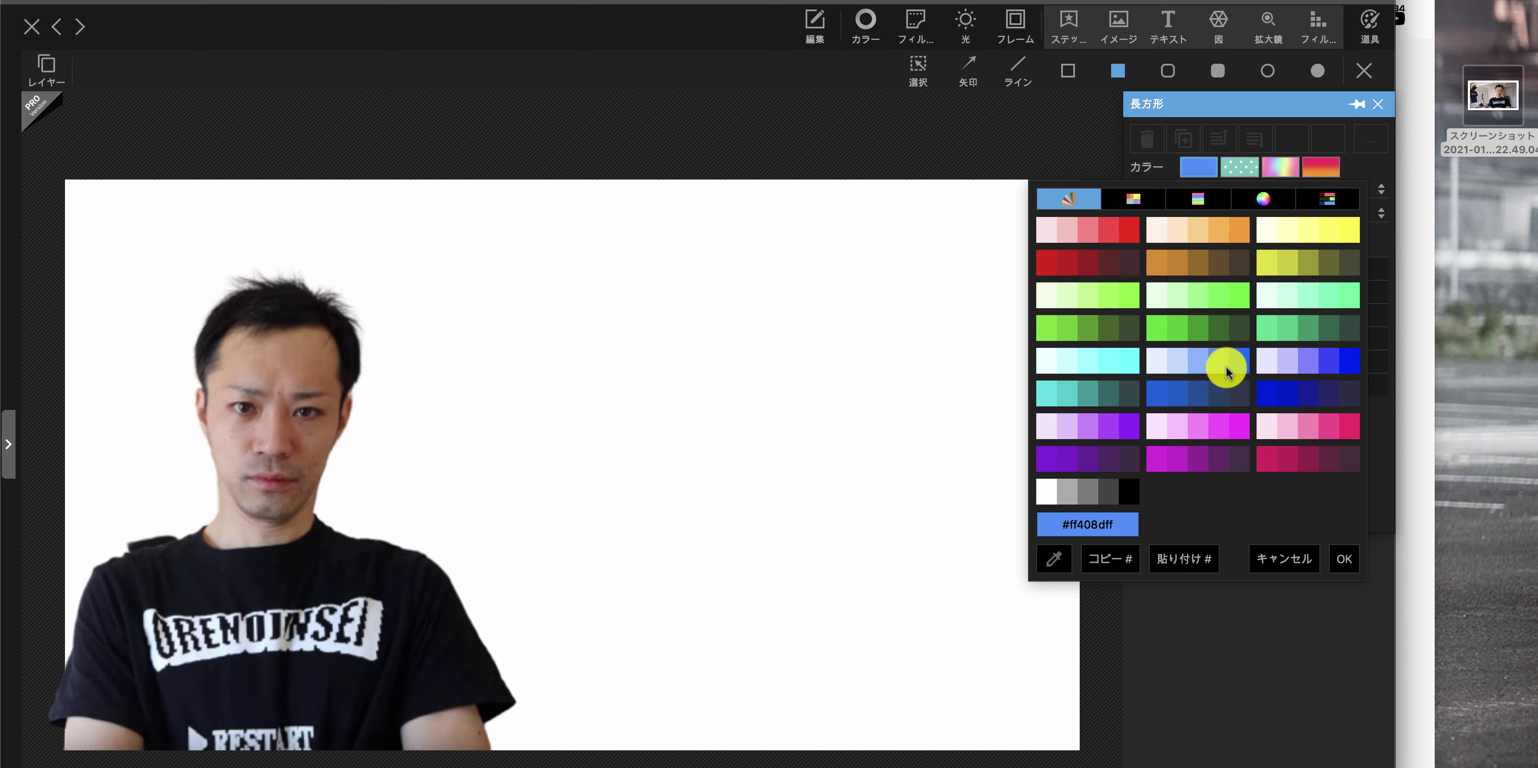
{"action": "left_click", "coordinate": [1229, 367]}
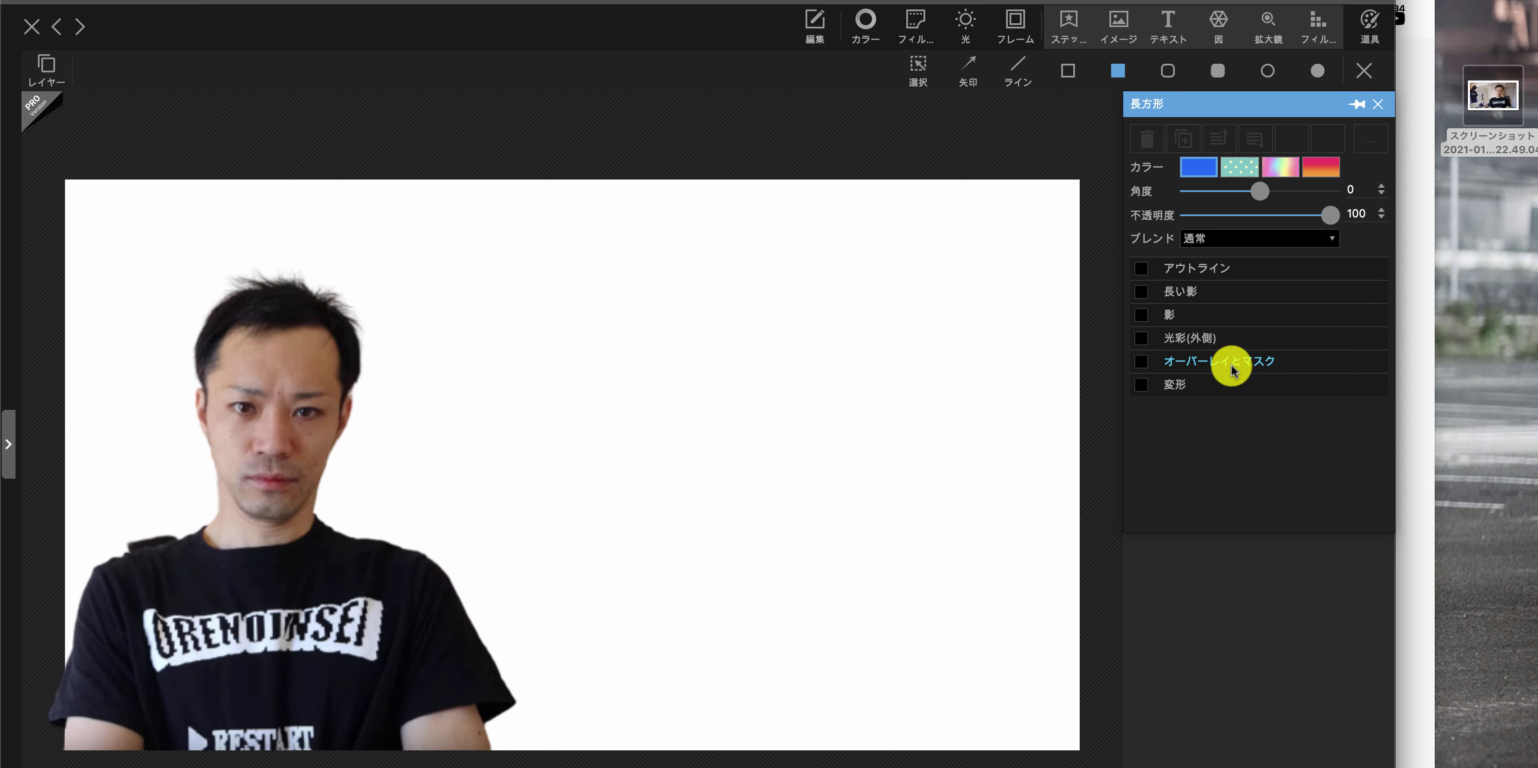
Set the rectangle tool's solid fill to bright red
{"action": "left_click", "coordinate": [1191, 167]}
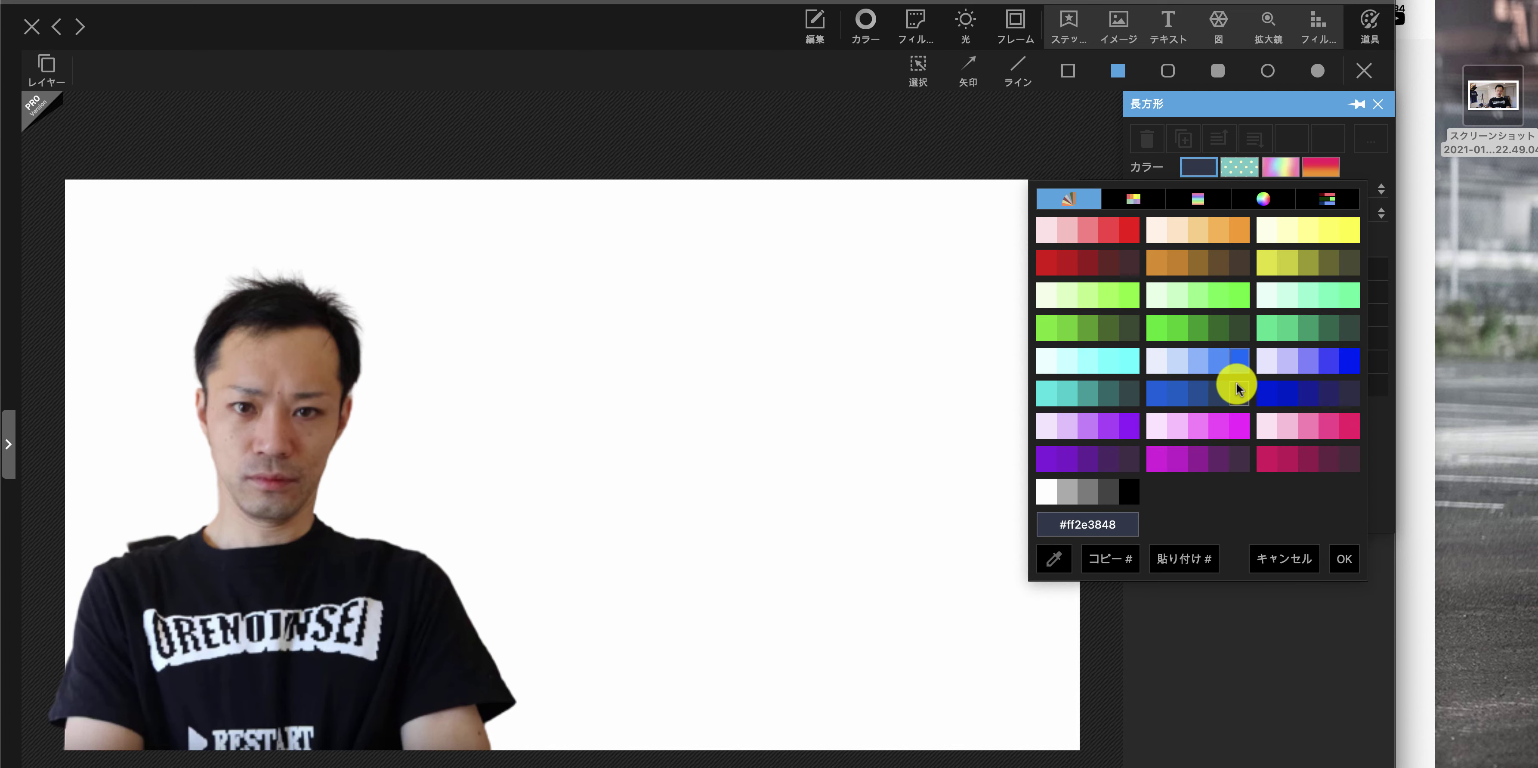
{"action": "left_click", "coordinate": [1128, 230]}
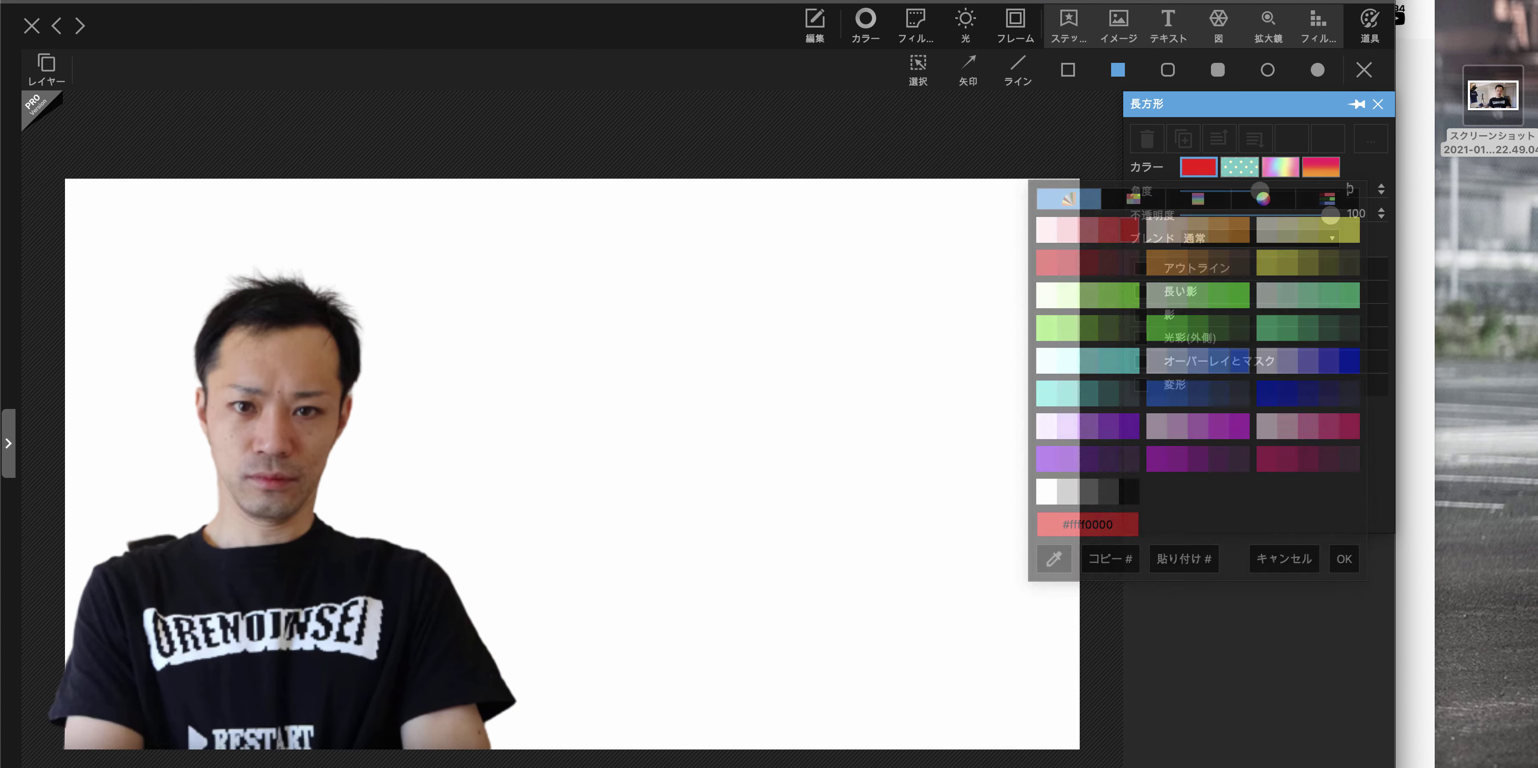
{"action": "key", "text": "Return"}
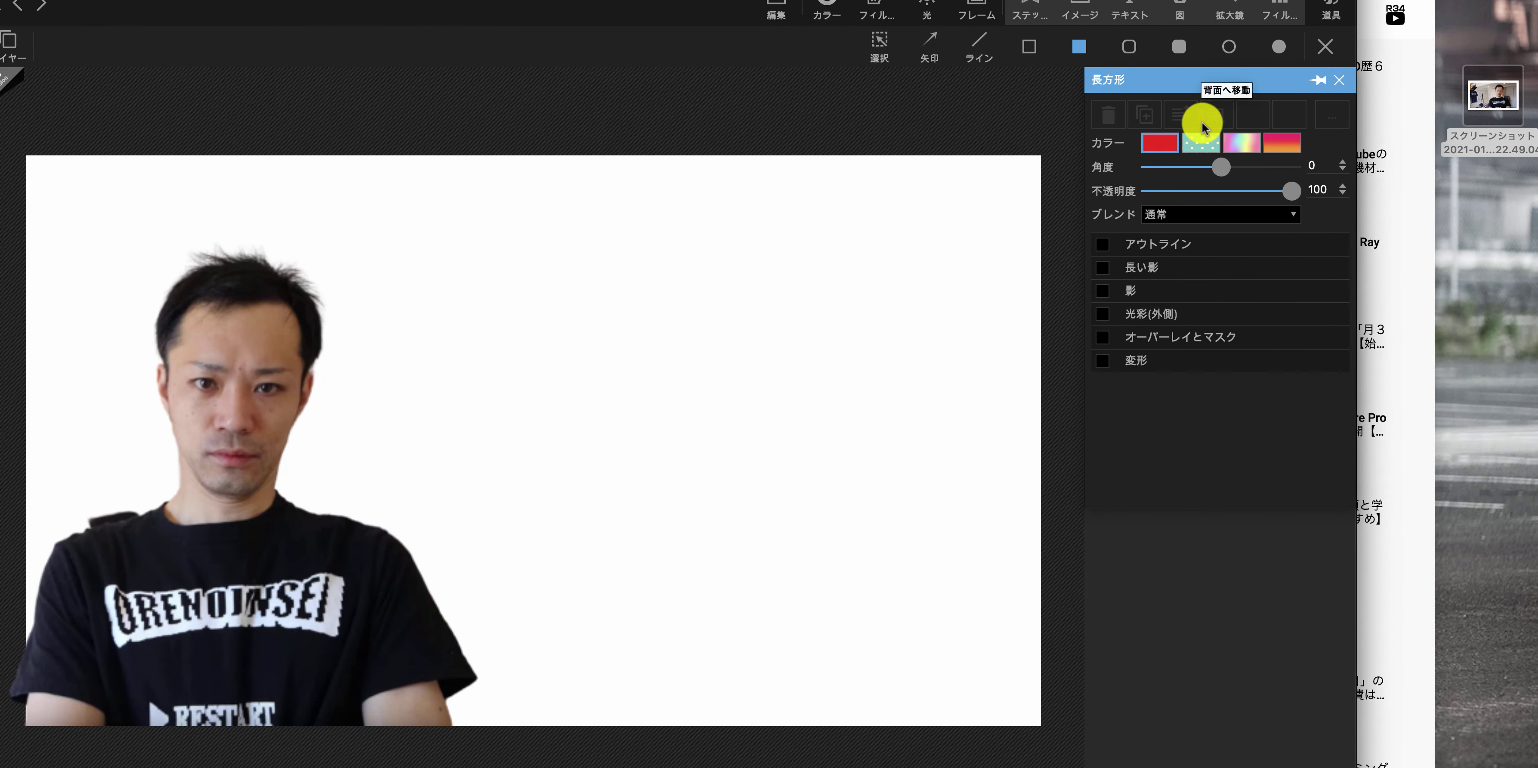
Draw a filled bright blue rectangle beside the portrait, reaching the canvas's right edge in the lower half
{"action": "left_click", "coordinate": [1162, 144]}
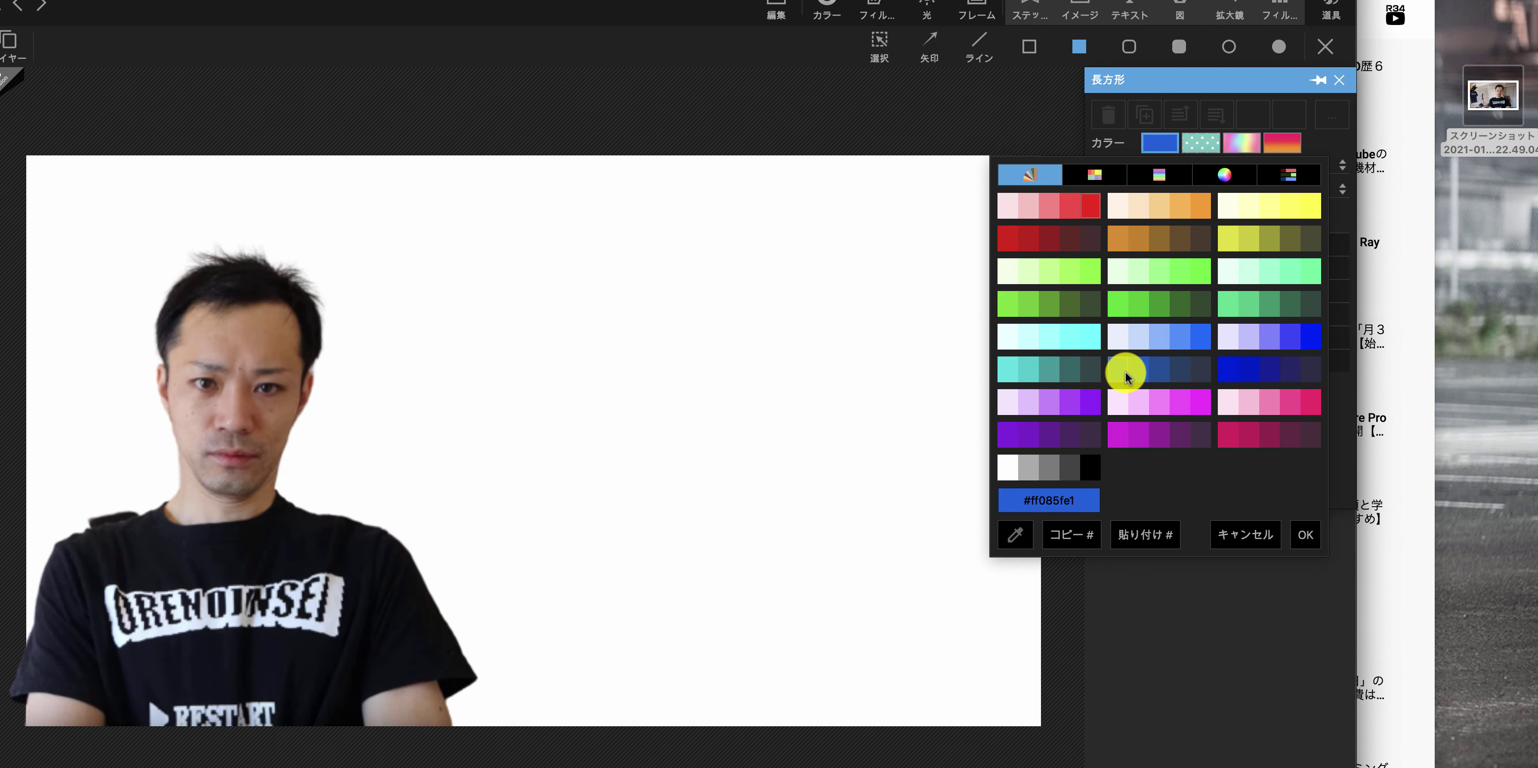
{"action": "left_click", "coordinate": [1194, 345]}
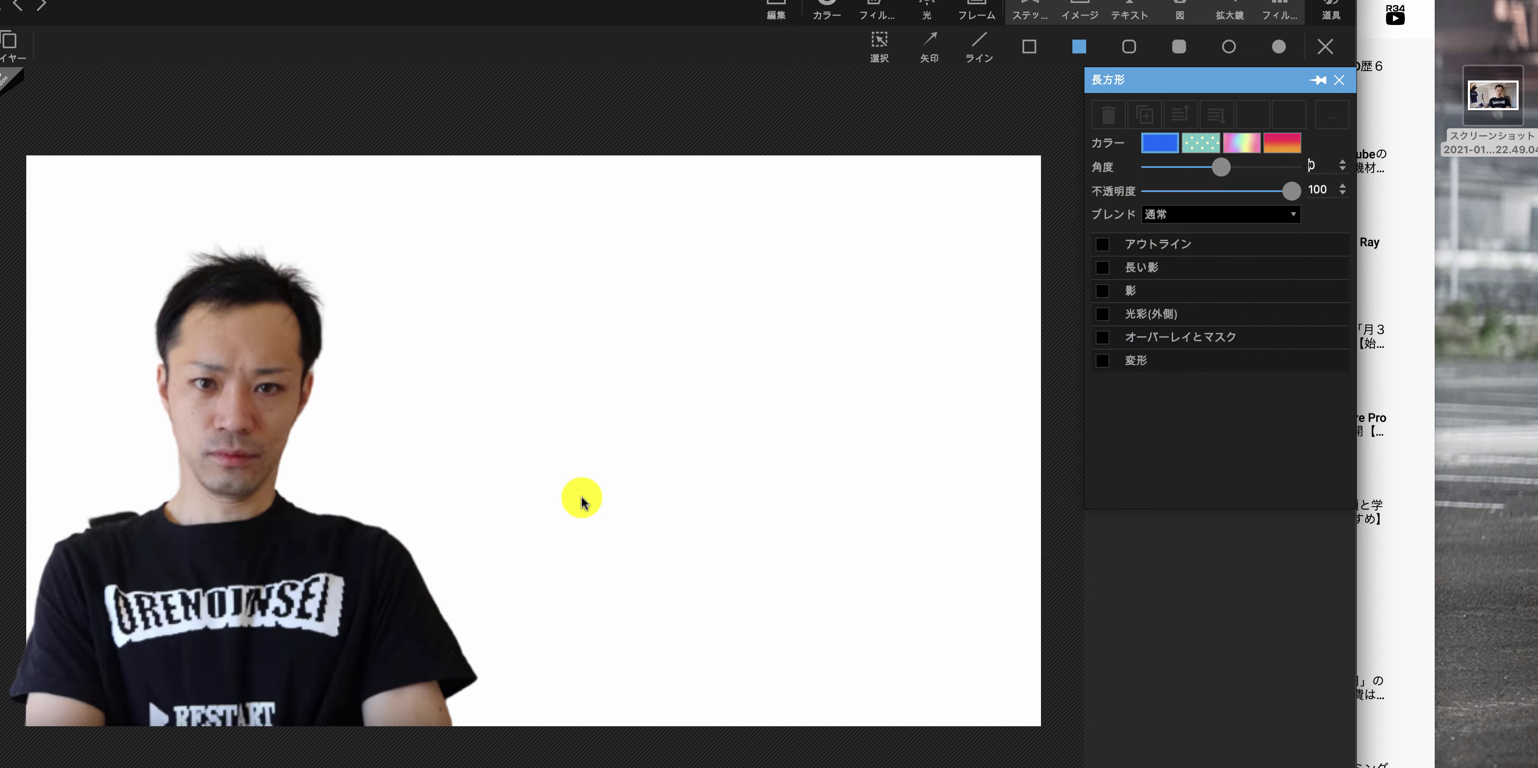
{"action": "left_click_drag", "start_coordinate": [480, 480], "coordinate": [1043, 638]}
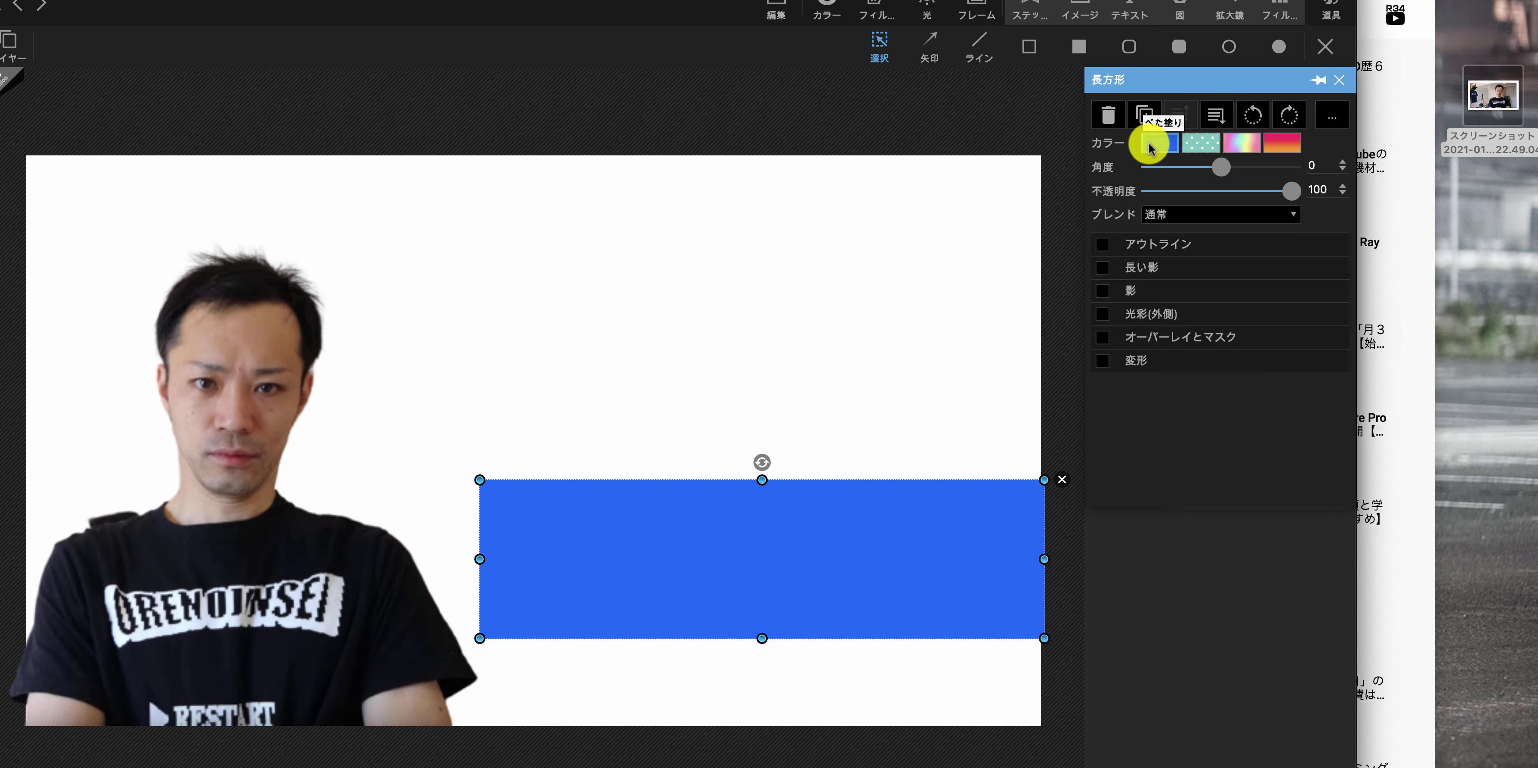
Try light violet and light cyan solid fills on the drawn rectangle
{"action": "left_click", "coordinate": [1150, 148]}
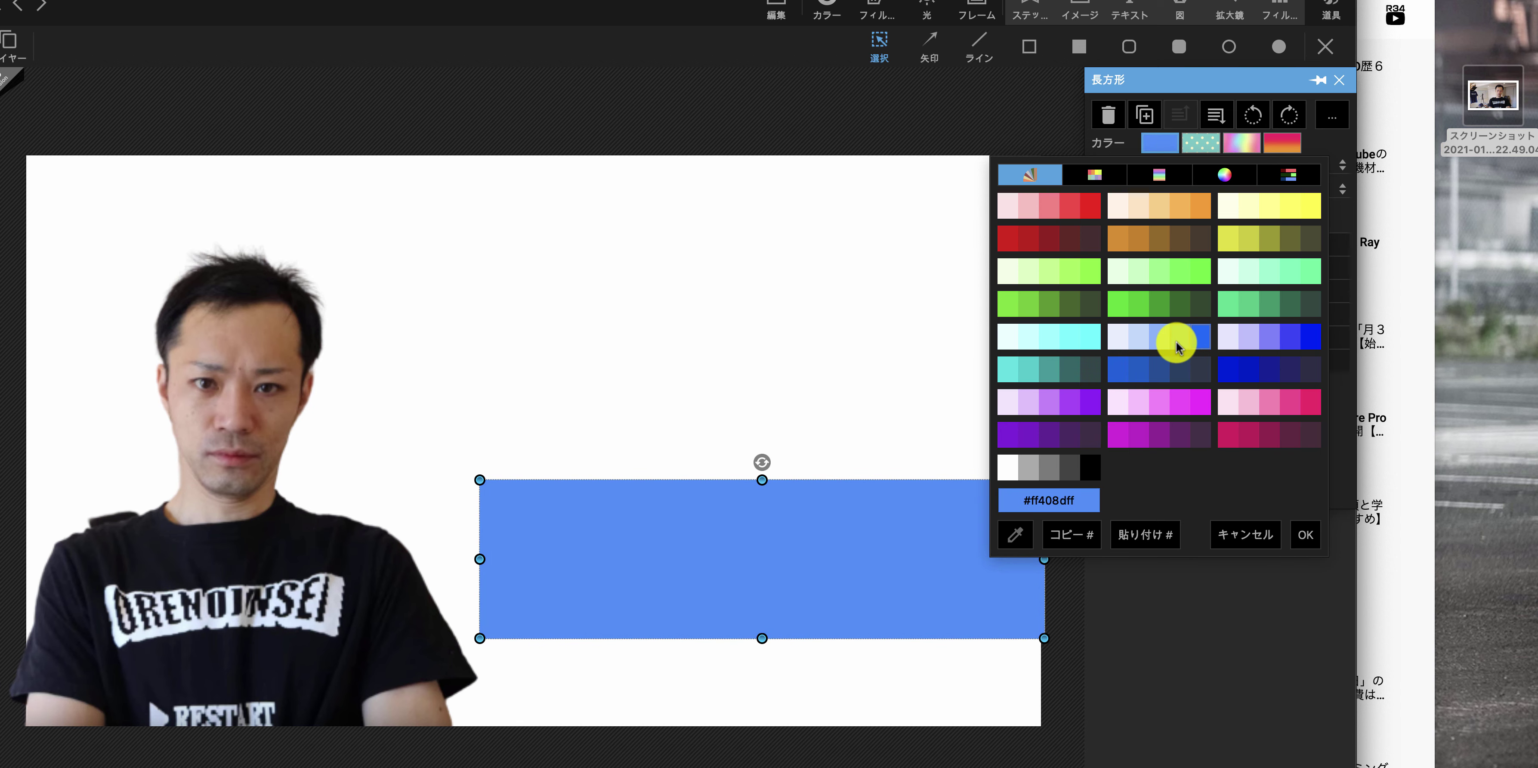
{"action": "left_click", "coordinate": [1199, 337]}
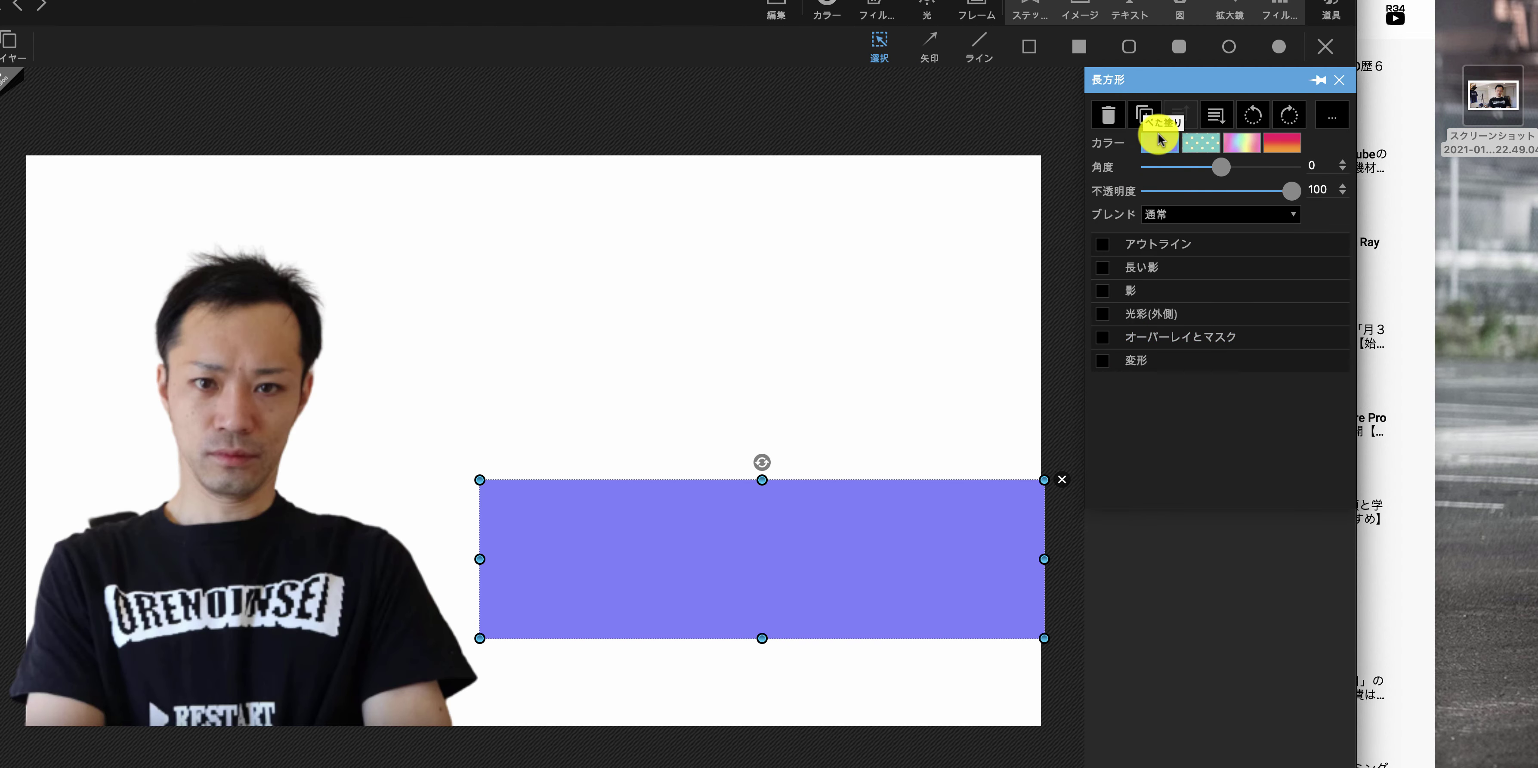
{"action": "left_click", "coordinate": [1159, 142]}
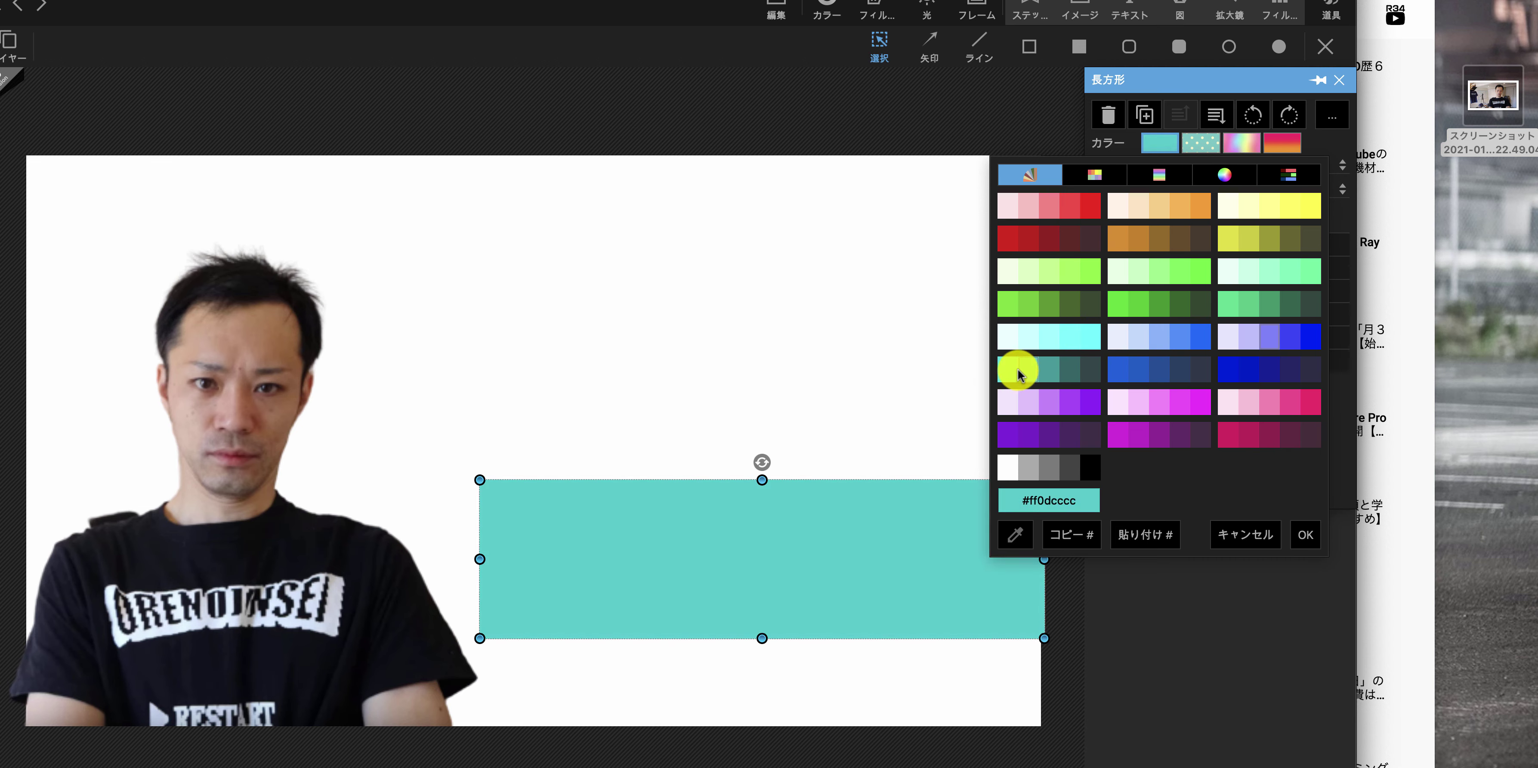
{"action": "left_click", "coordinate": [1076, 345]}
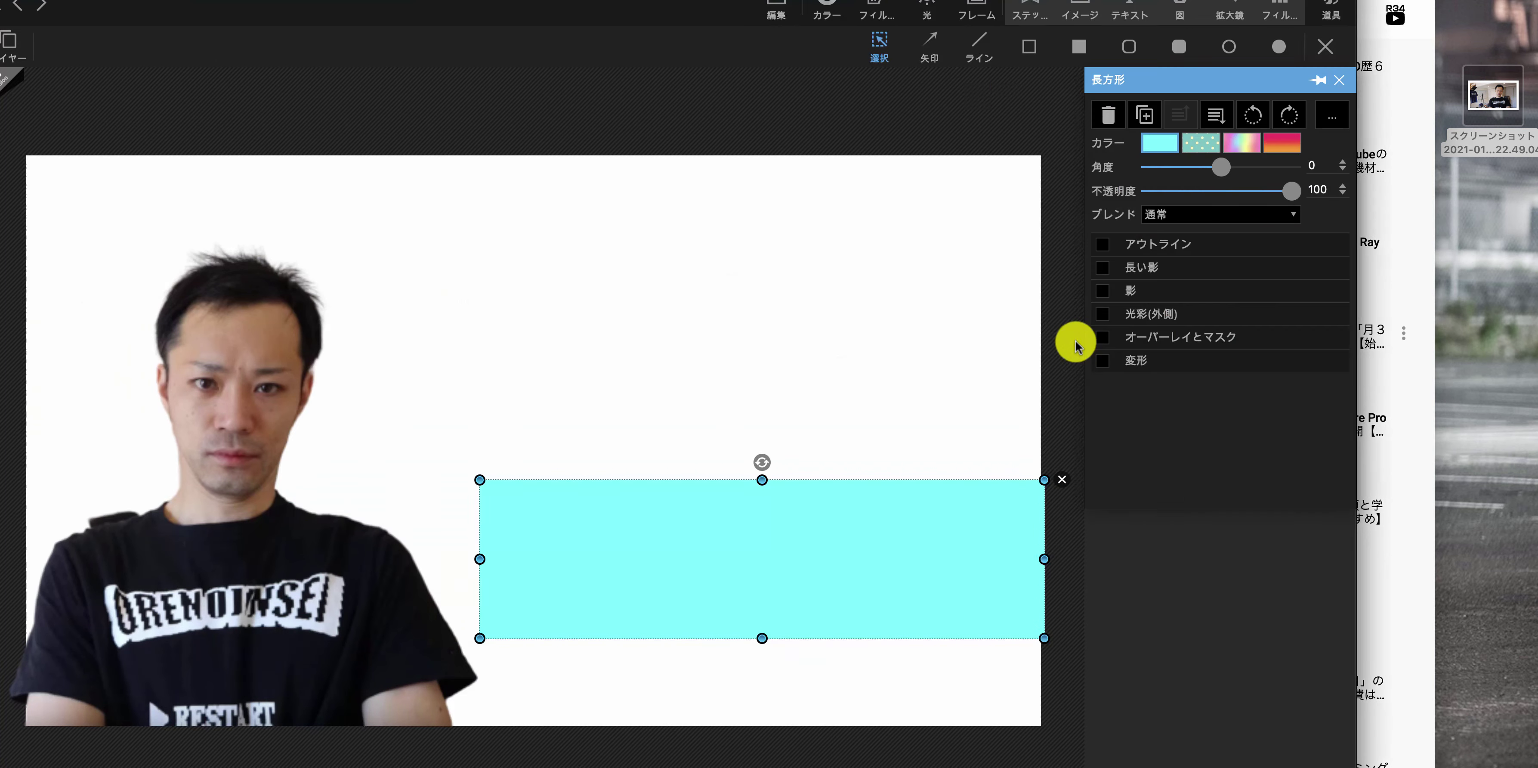
Recolour the rectangle with a deep blue solid fill
{"action": "left_click", "coordinate": [1161, 151]}
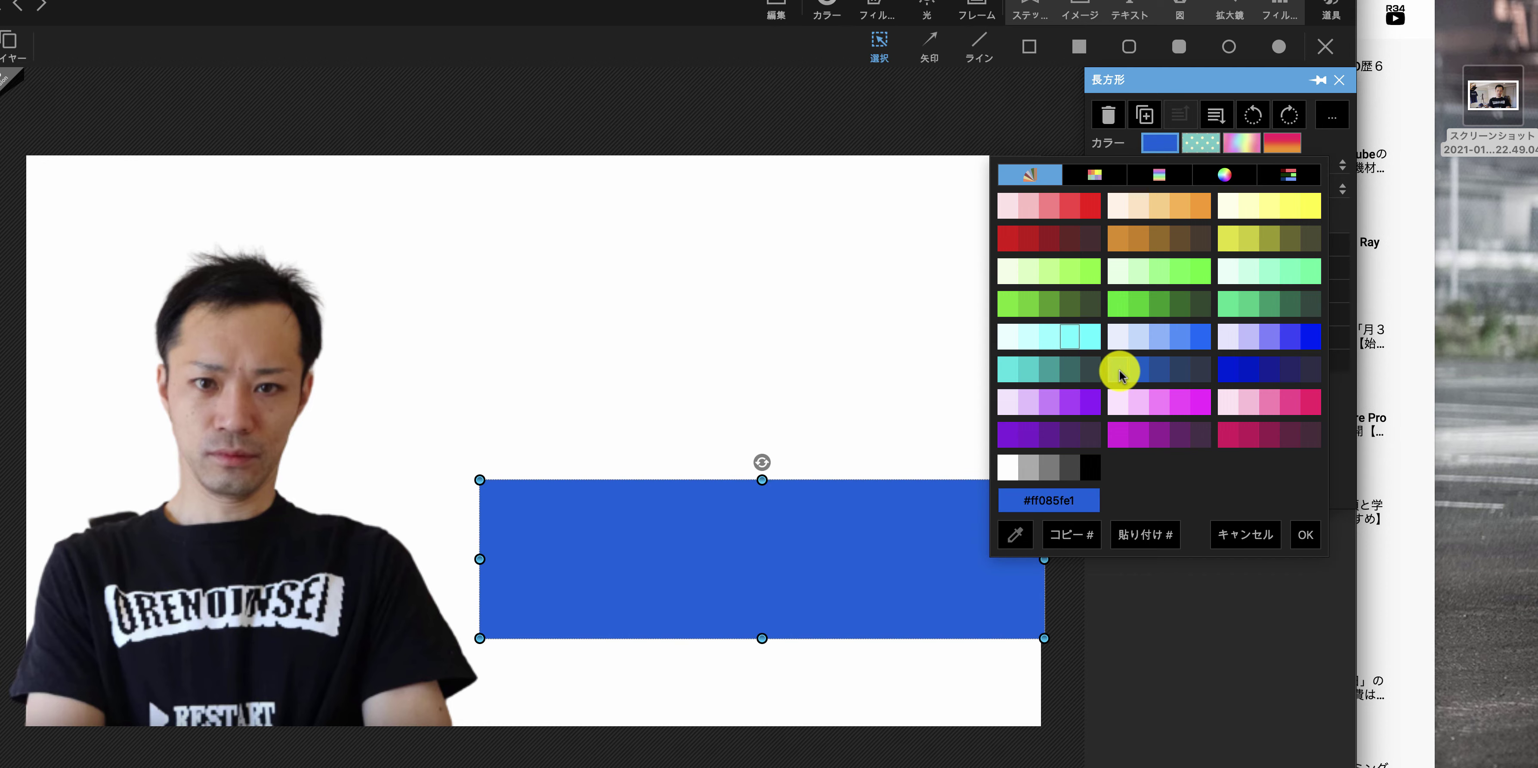
{"action": "left_click", "coordinate": [1119, 375]}
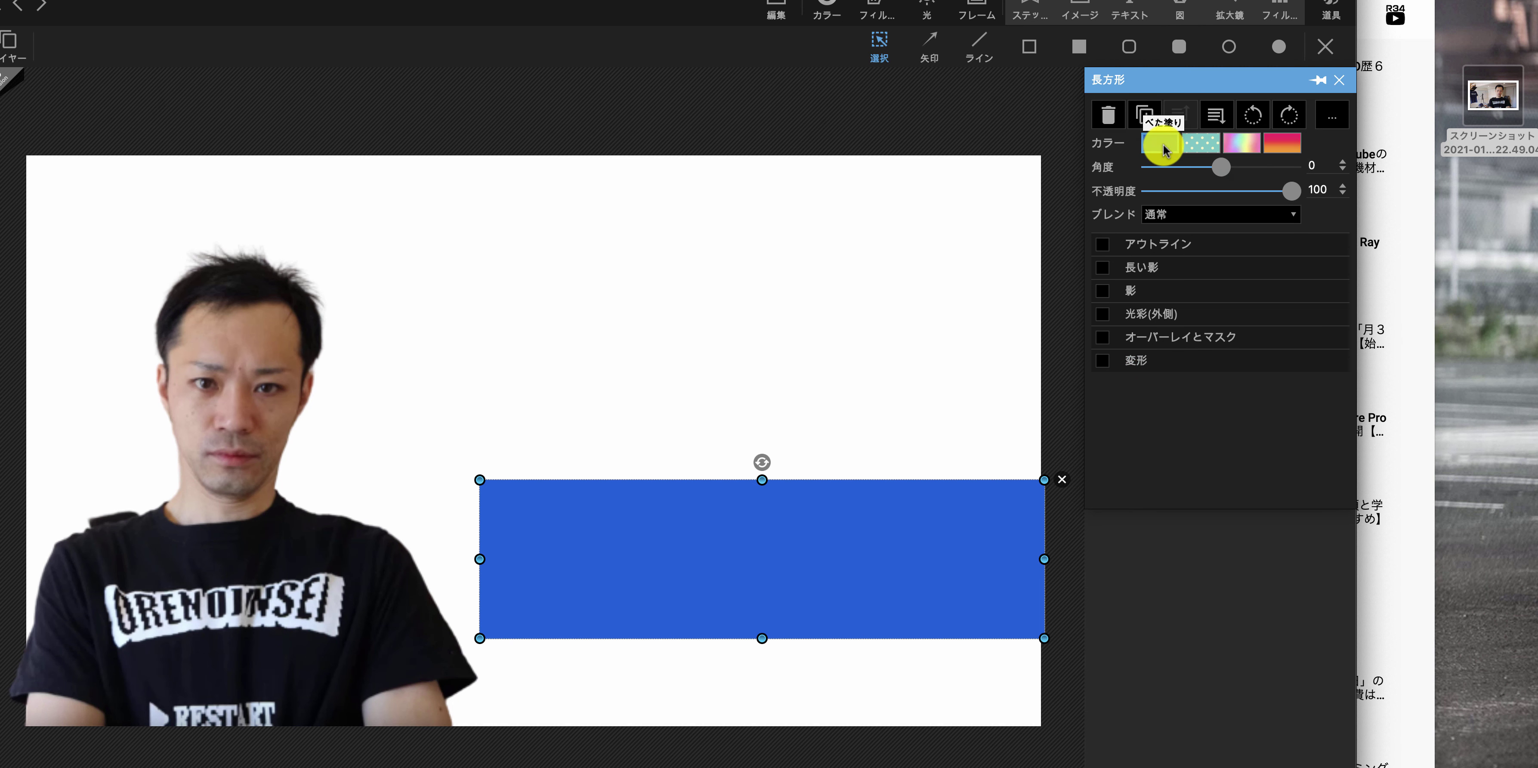
{"action": "left_click", "coordinate": [1162, 146]}
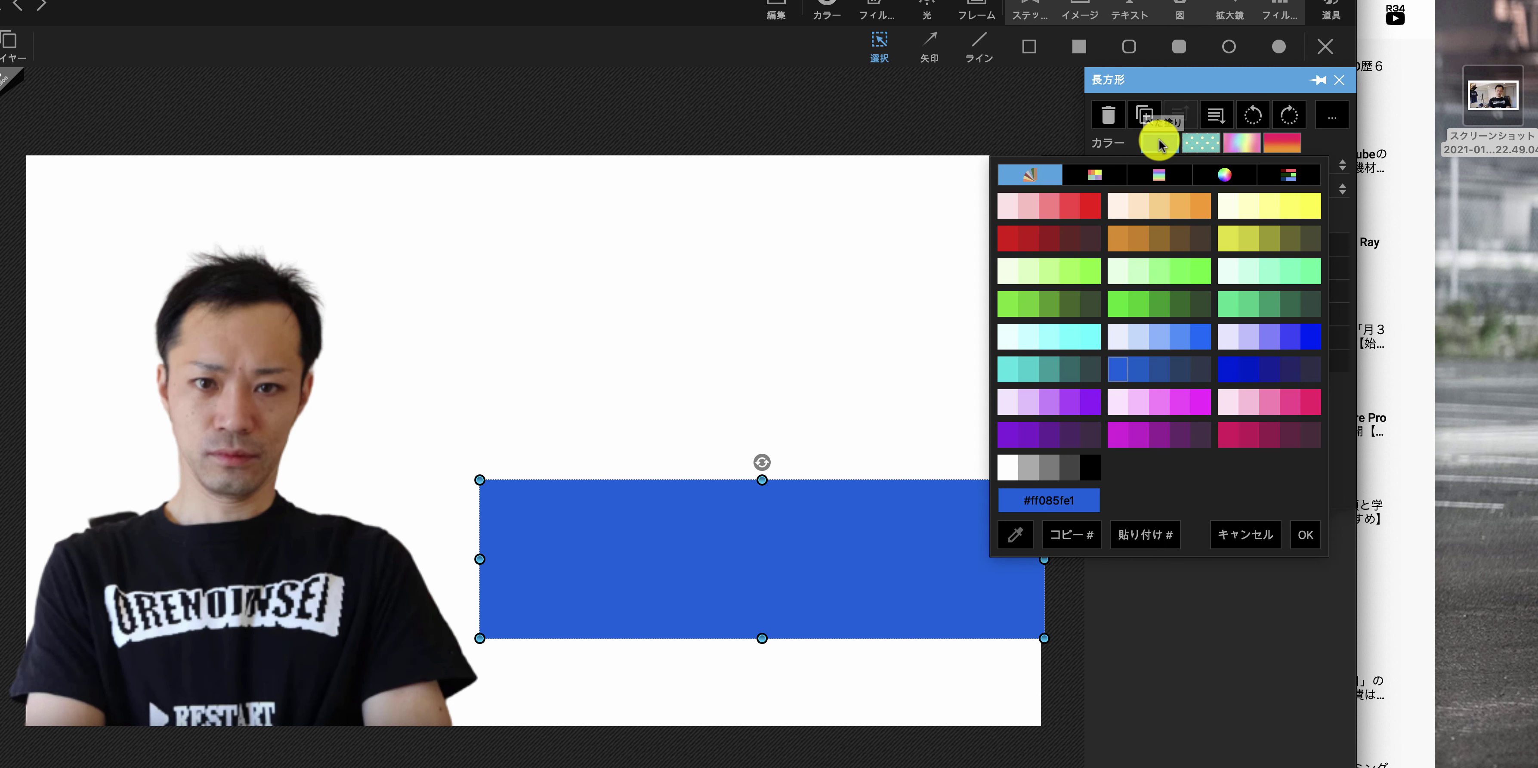
{"action": "left_click", "coordinate": [1148, 368]}
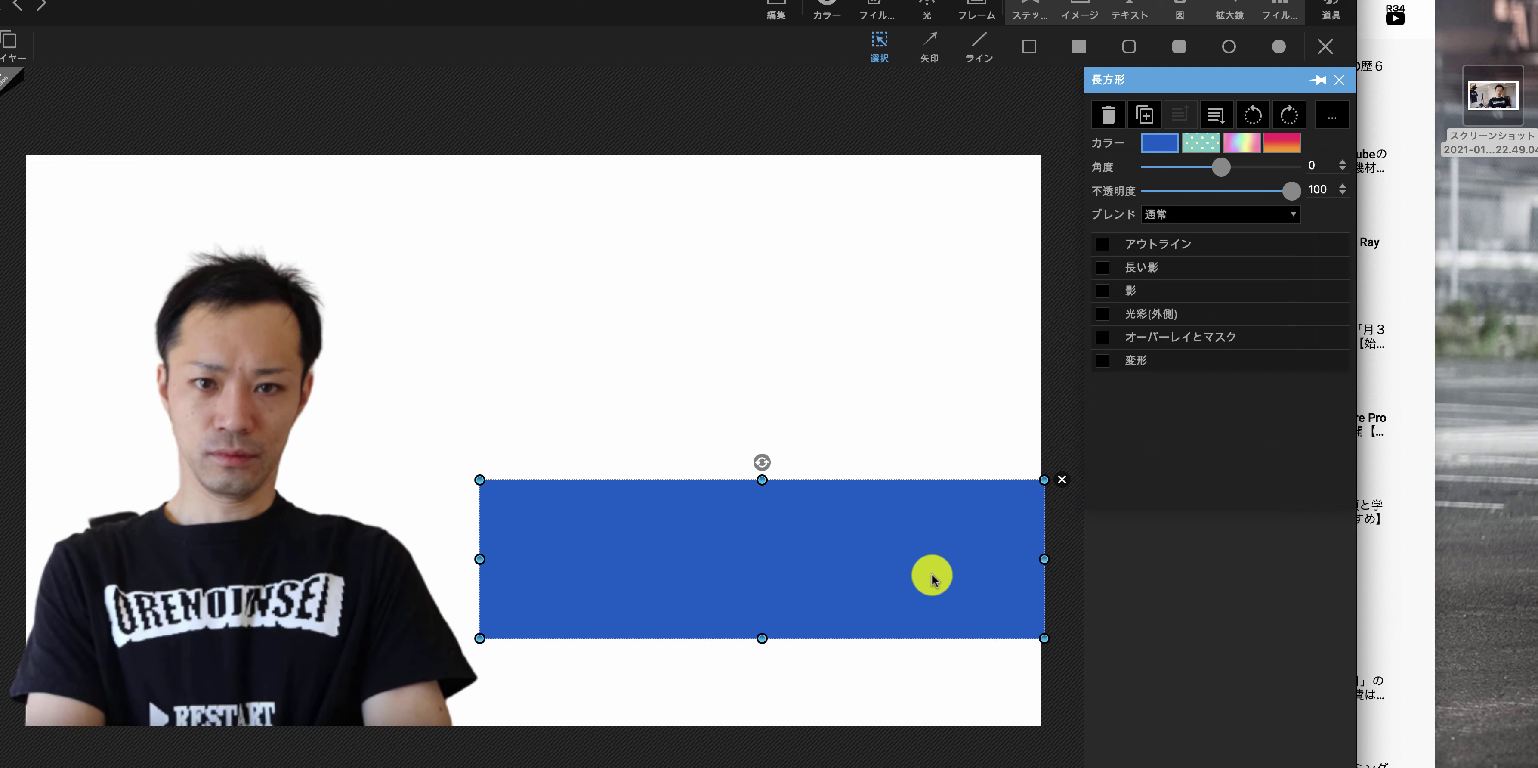
Move the blue rectangle to the canvas's left edge and resize it into a full-width band covering roughly the bottom third
{"action": "left_click_drag", "start_coordinate": [932, 577], "coordinate": [479, 600]}
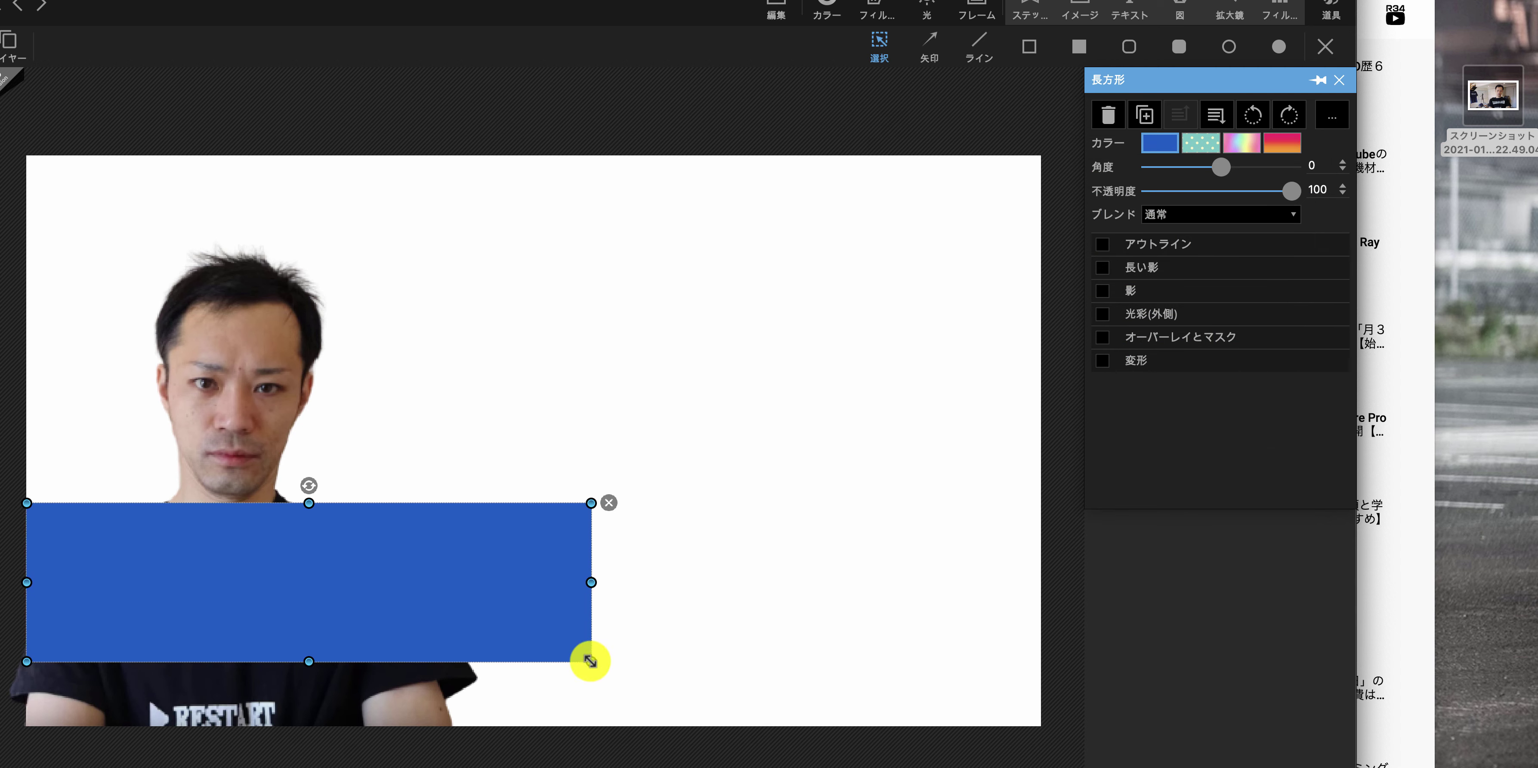
{"action": "left_click_drag", "start_coordinate": [591, 661], "coordinate": [1040, 726]}
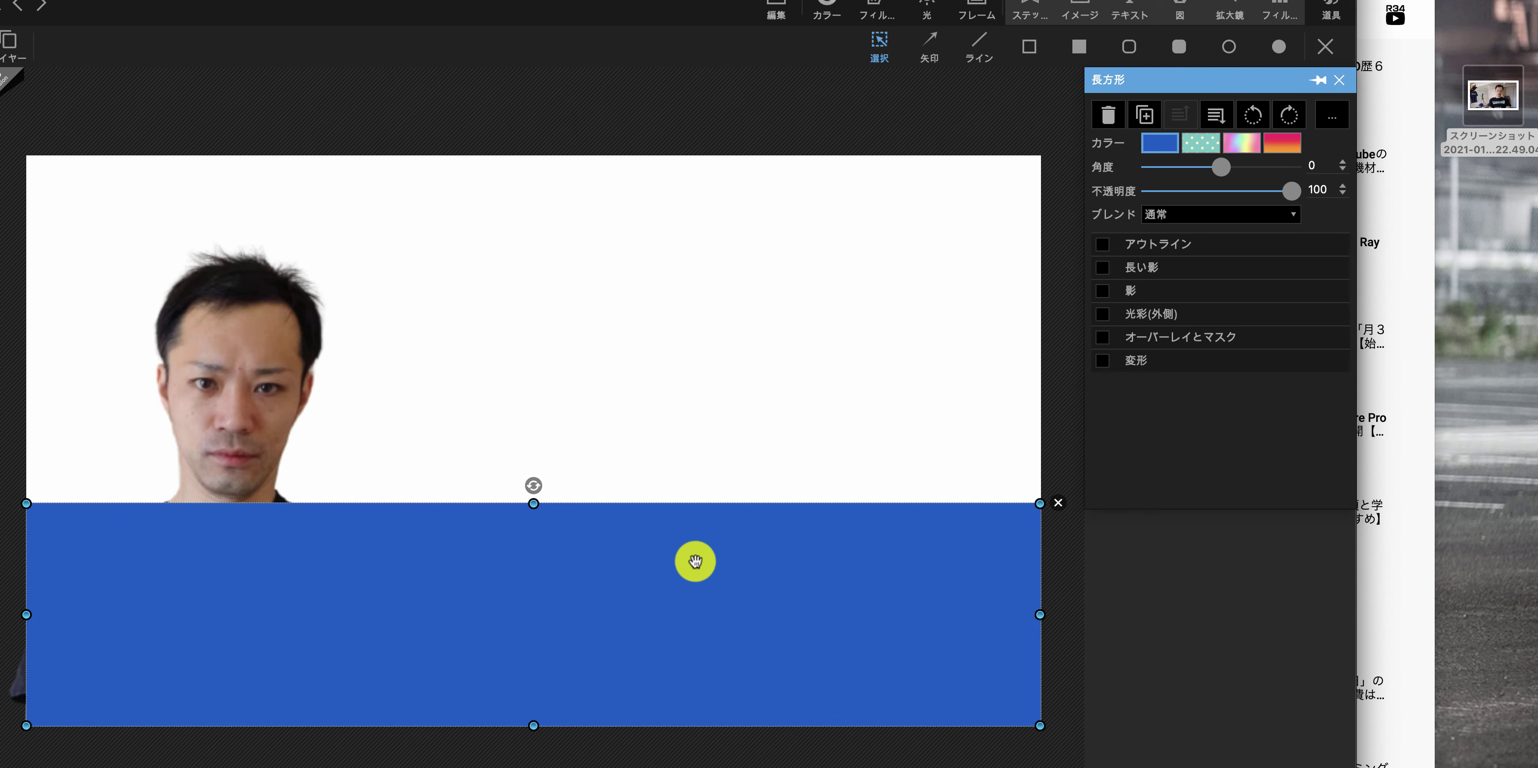
{"action": "left_click_drag", "start_coordinate": [533, 506], "coordinate": [533, 529]}
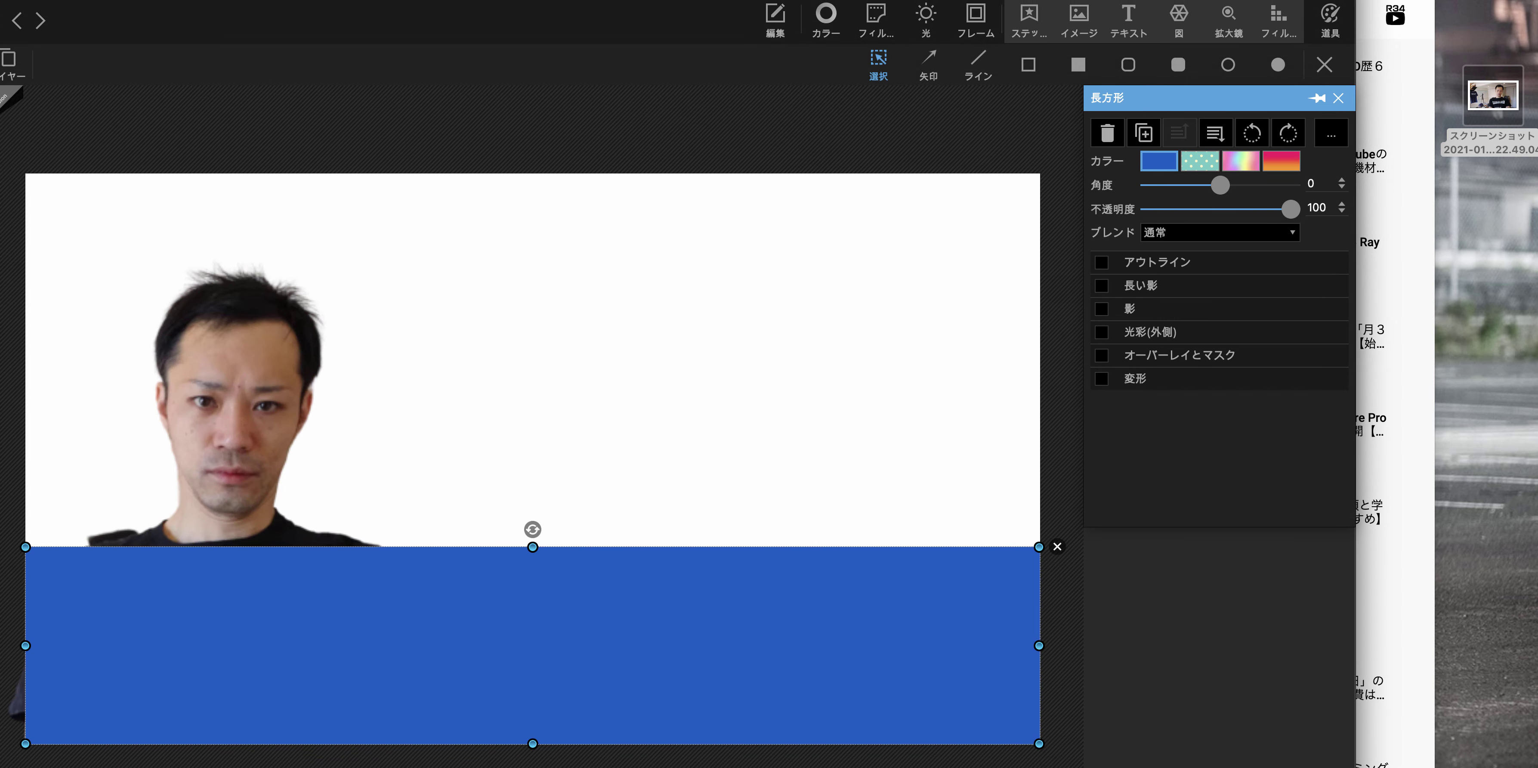
Reorder the layers so the blue rectangle sits behind the cut-out portrait
{"action": "key", "text": "super+Tab"}
{"action": "key", "text": "super+Tab"}
{"action": "left_click_drag", "start_coordinate": [418, 21], "coordinate": [458, 21]}
{"action": "left_click", "coordinate": [39, 73]}
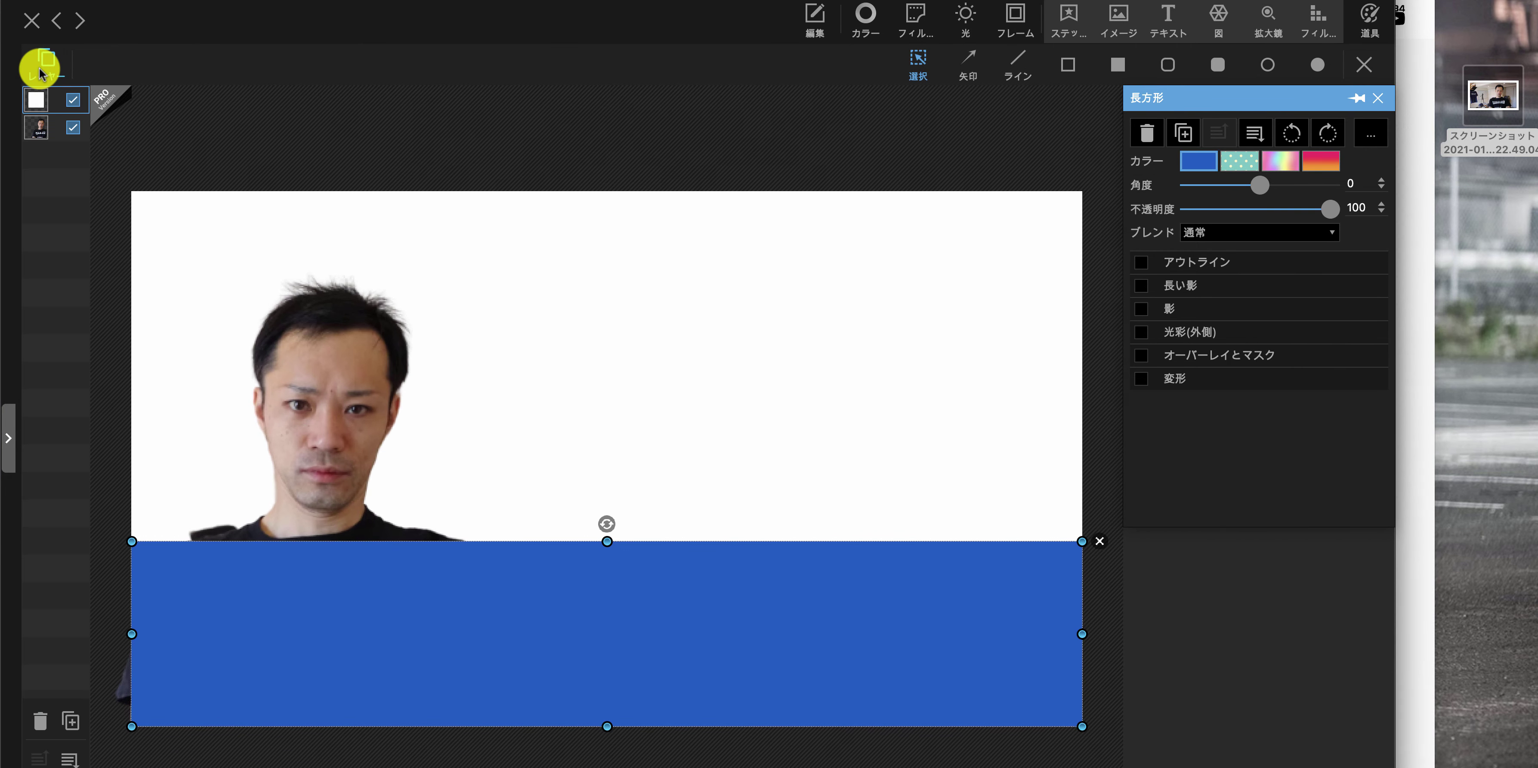
{"action": "left_click_drag", "start_coordinate": [39, 108], "coordinate": [40, 132]}
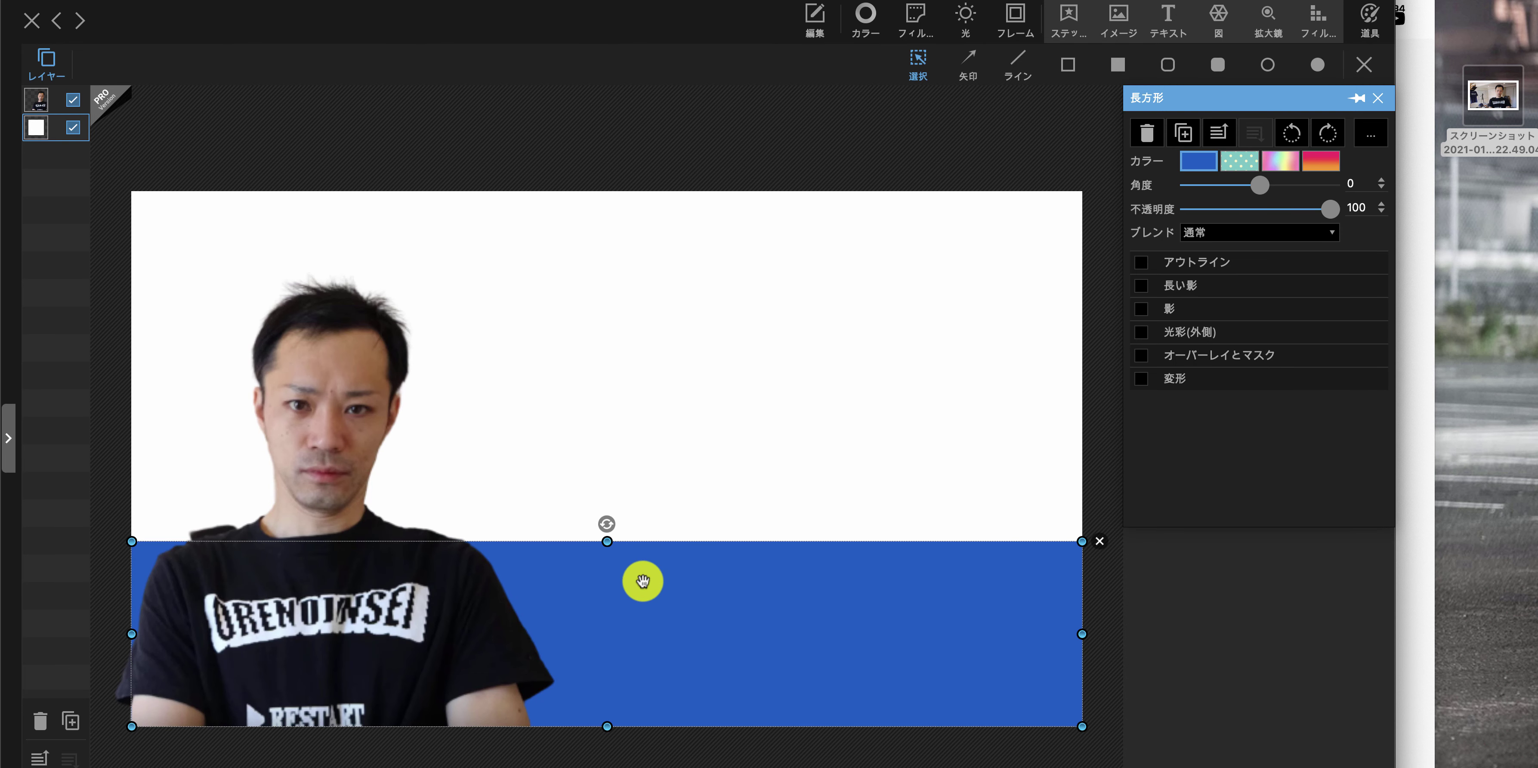
Enlarge the portrait to about 198% scale and position it over the left part of the blue band
{"action": "left_click", "coordinate": [341, 391]}
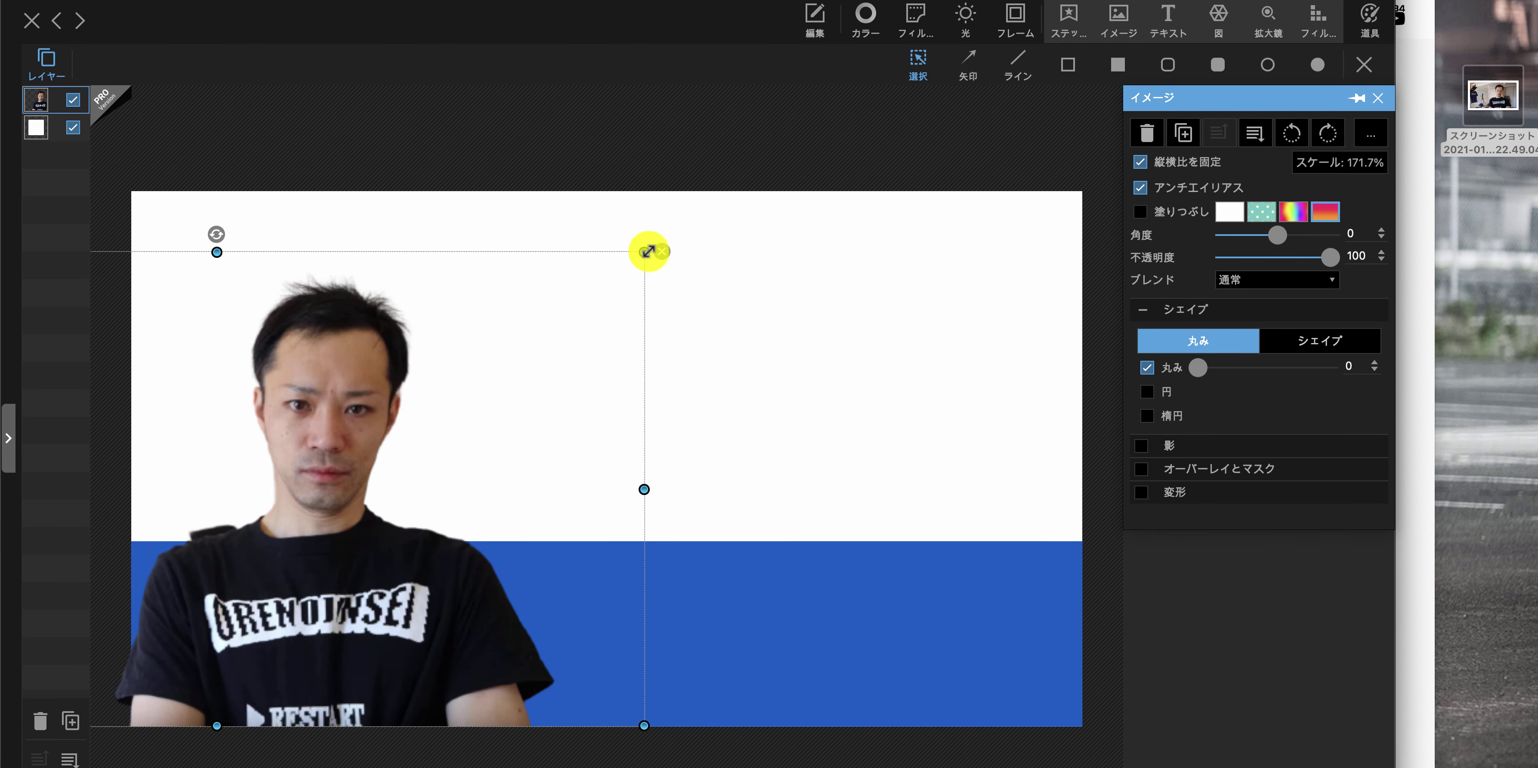
{"action": "left_click_drag", "start_coordinate": [648, 251], "coordinate": [753, 192]}
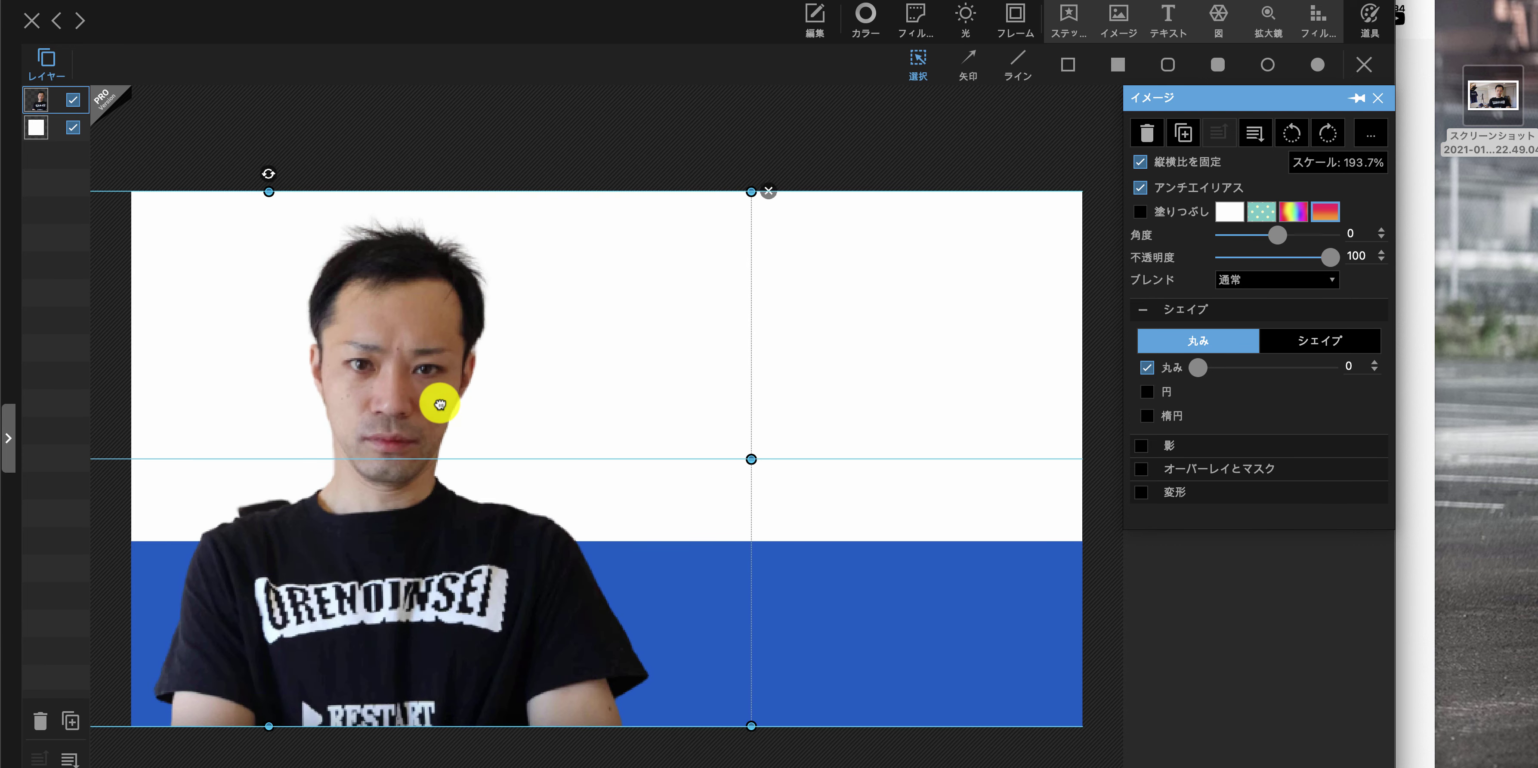
{"action": "mouse_move", "coordinate": [440, 404]}
{"action": "left_mouse_down"}
{"action": "mouse_move", "coordinate": [416, 398]}
{"action": "mouse_move", "coordinate": [428, 408]}
{"action": "left_mouse_up"}
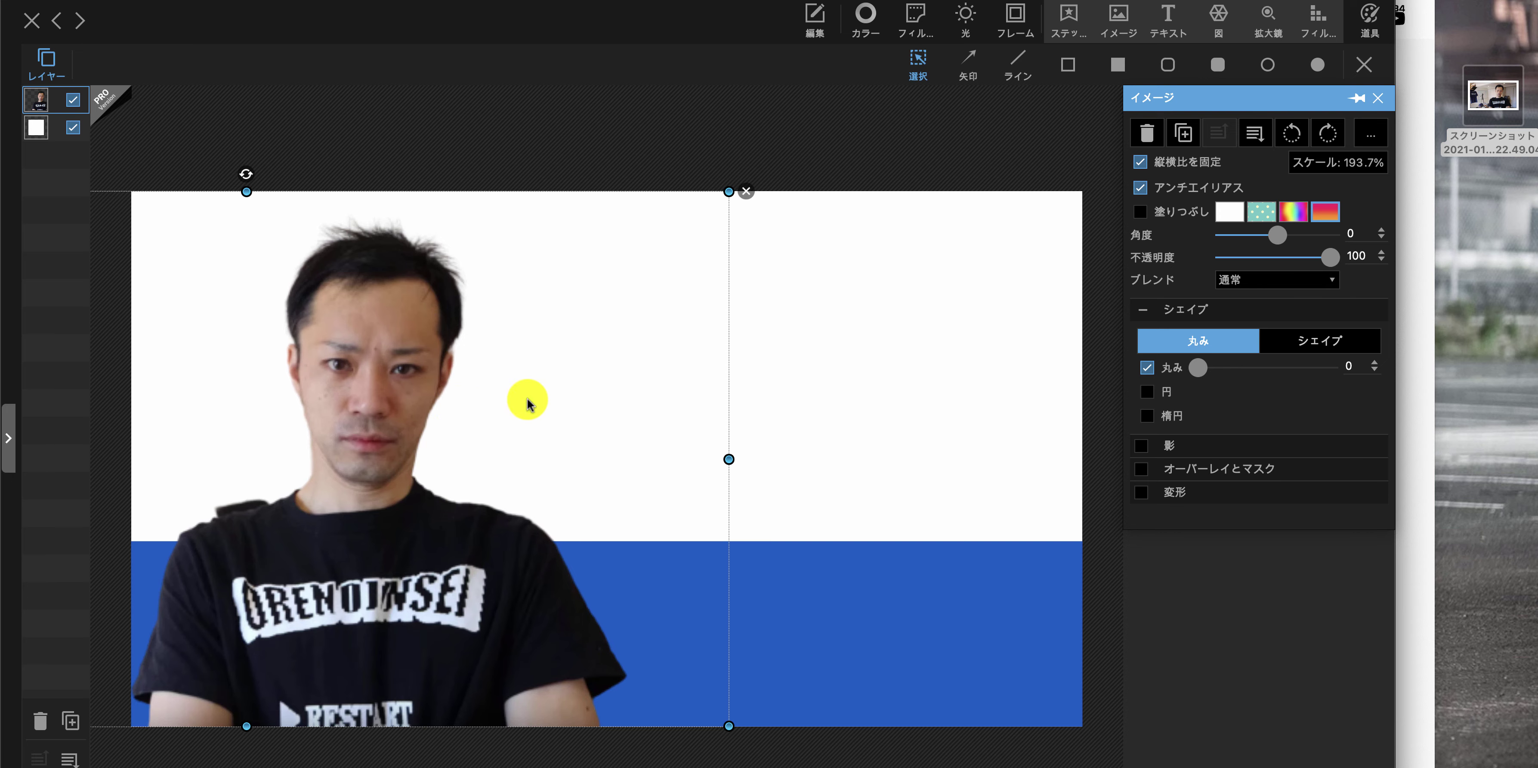
{"action": "left_click_drag", "start_coordinate": [728, 193], "coordinate": [752, 177]}
{"action": "left_click_drag", "start_coordinate": [442, 410], "coordinate": [433, 408]}
{"action": "left_click", "coordinate": [744, 412]}
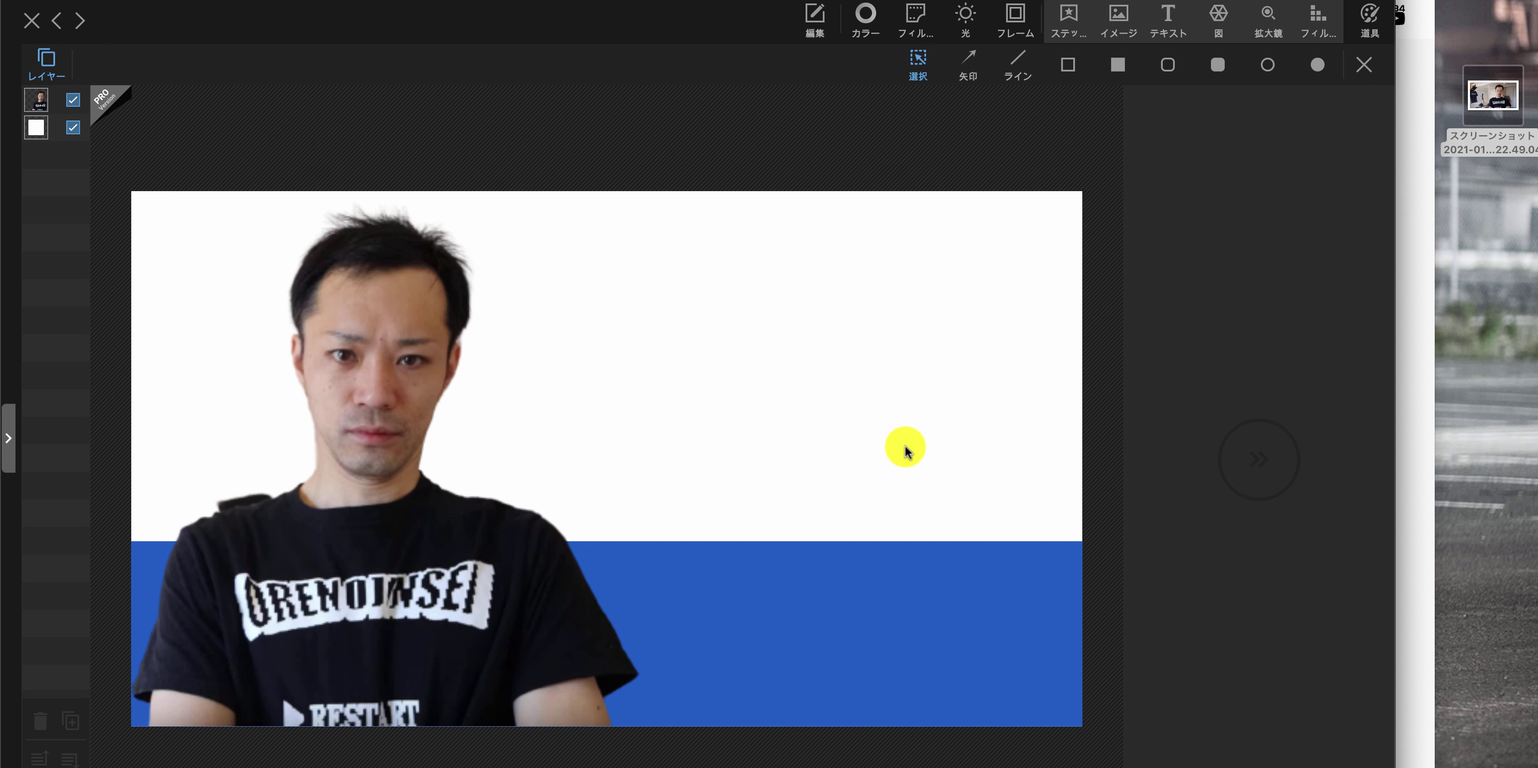
Add a text object and place it on the blue band beside the portrait
{"action": "left_click", "coordinate": [763, 601]}
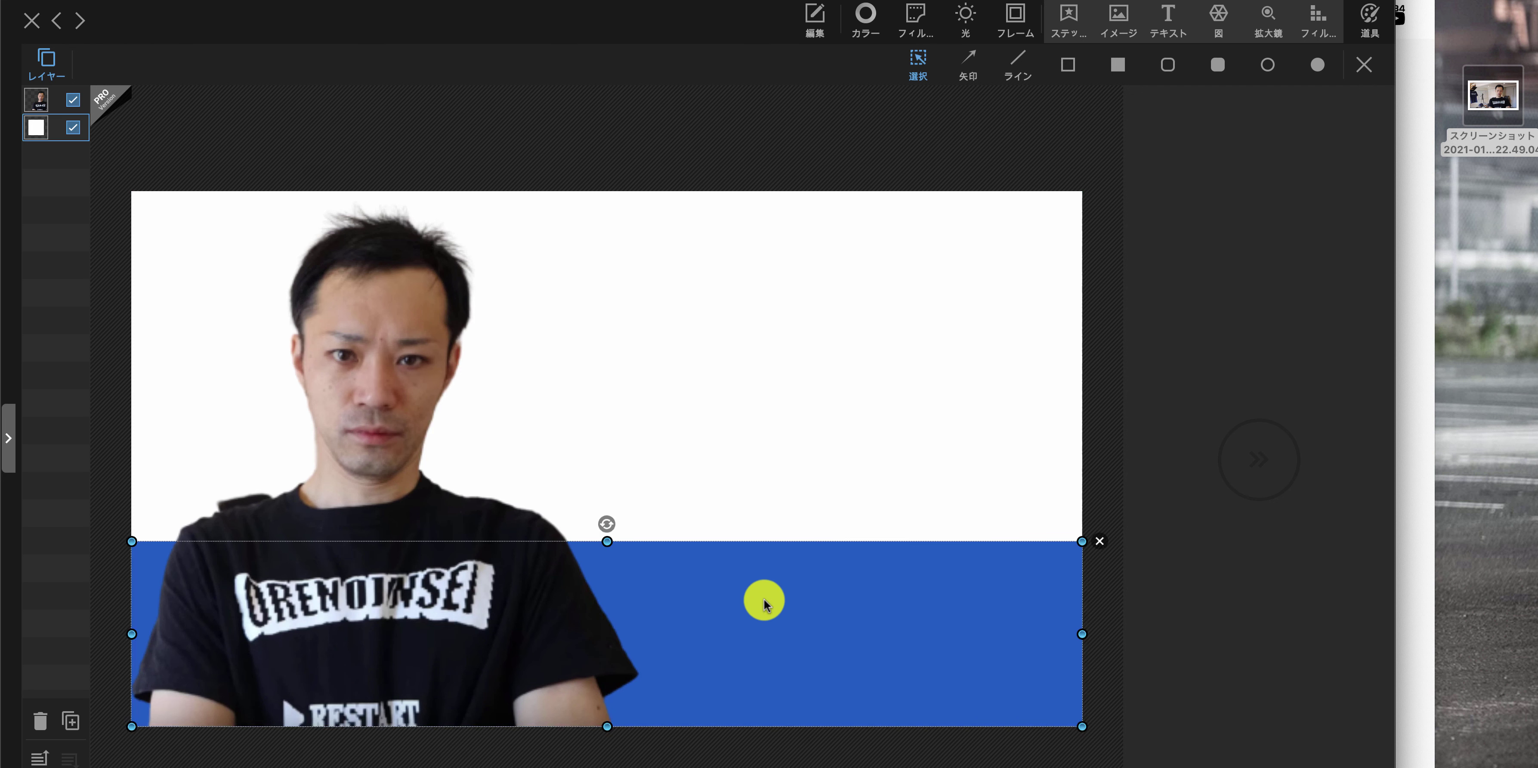
{"action": "left_click", "coordinate": [1168, 27]}
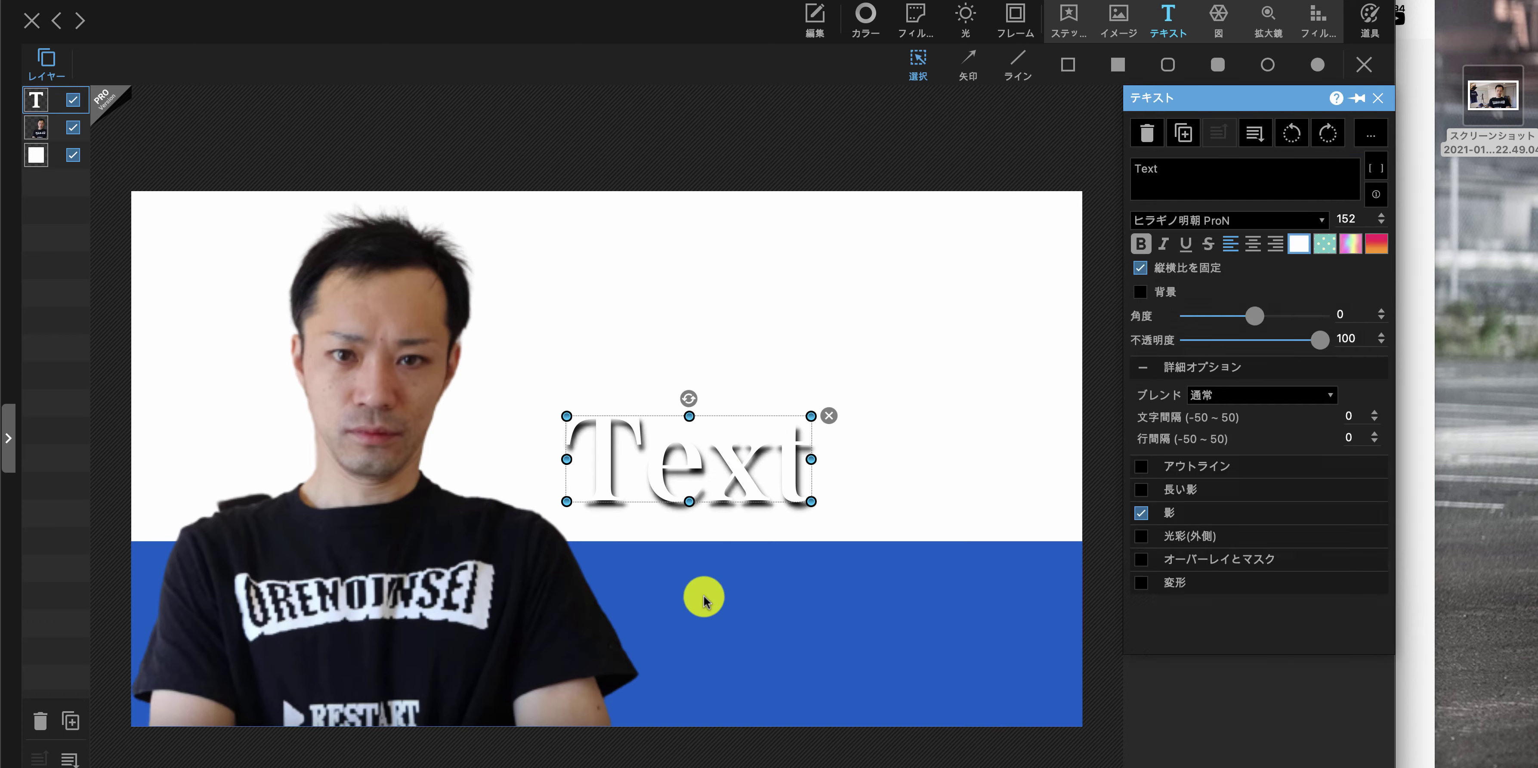
{"action": "left_click_drag", "start_coordinate": [661, 481], "coordinate": [725, 638]}
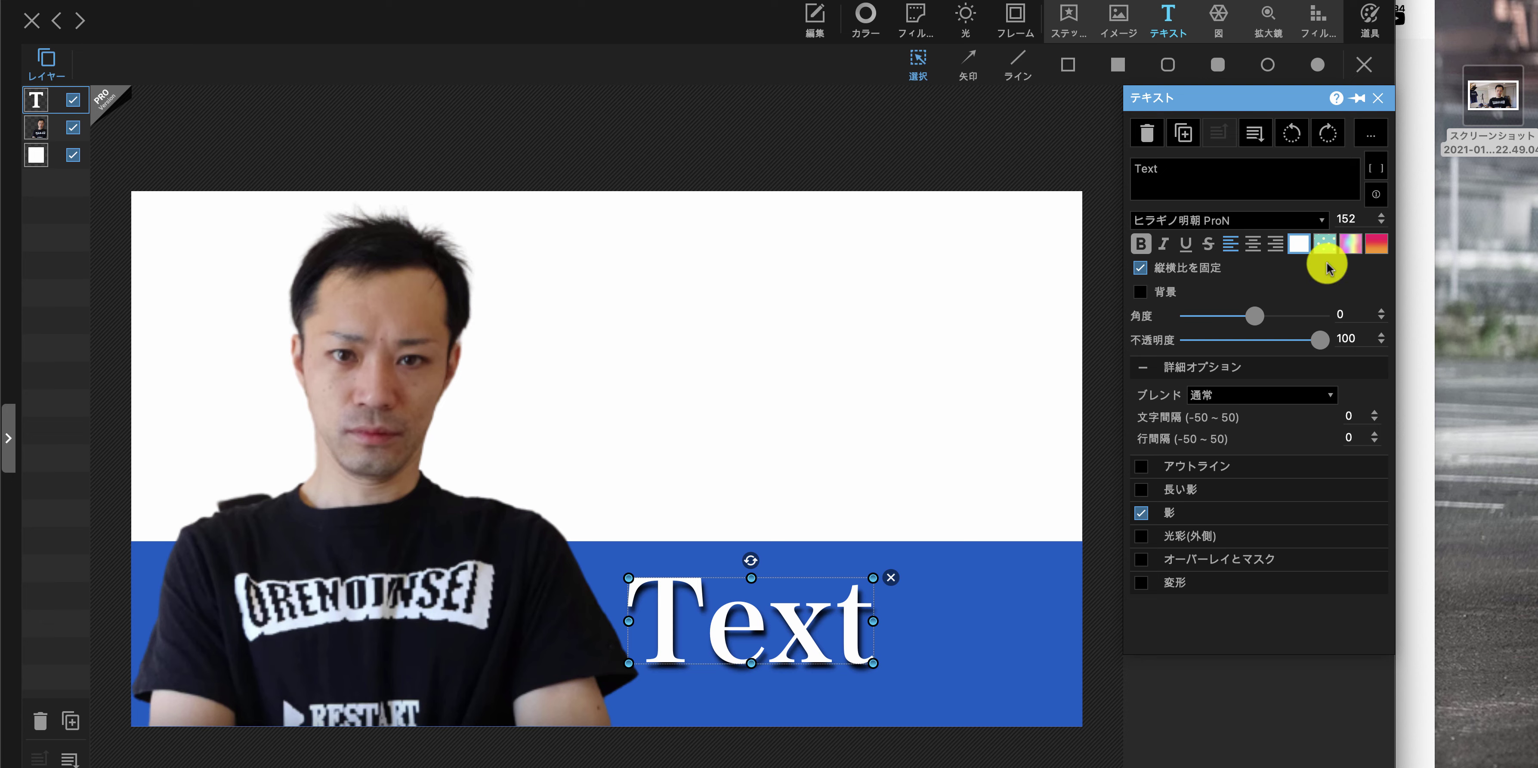
Set the new text's font to Hiragino Kaku Gothic Std and turn off its shadow
{"action": "left_click", "coordinate": [1229, 218]}
{"action": "scroll", "coordinate": [1220, 395], "scroll_direction": "up", "scroll_amount": 20}
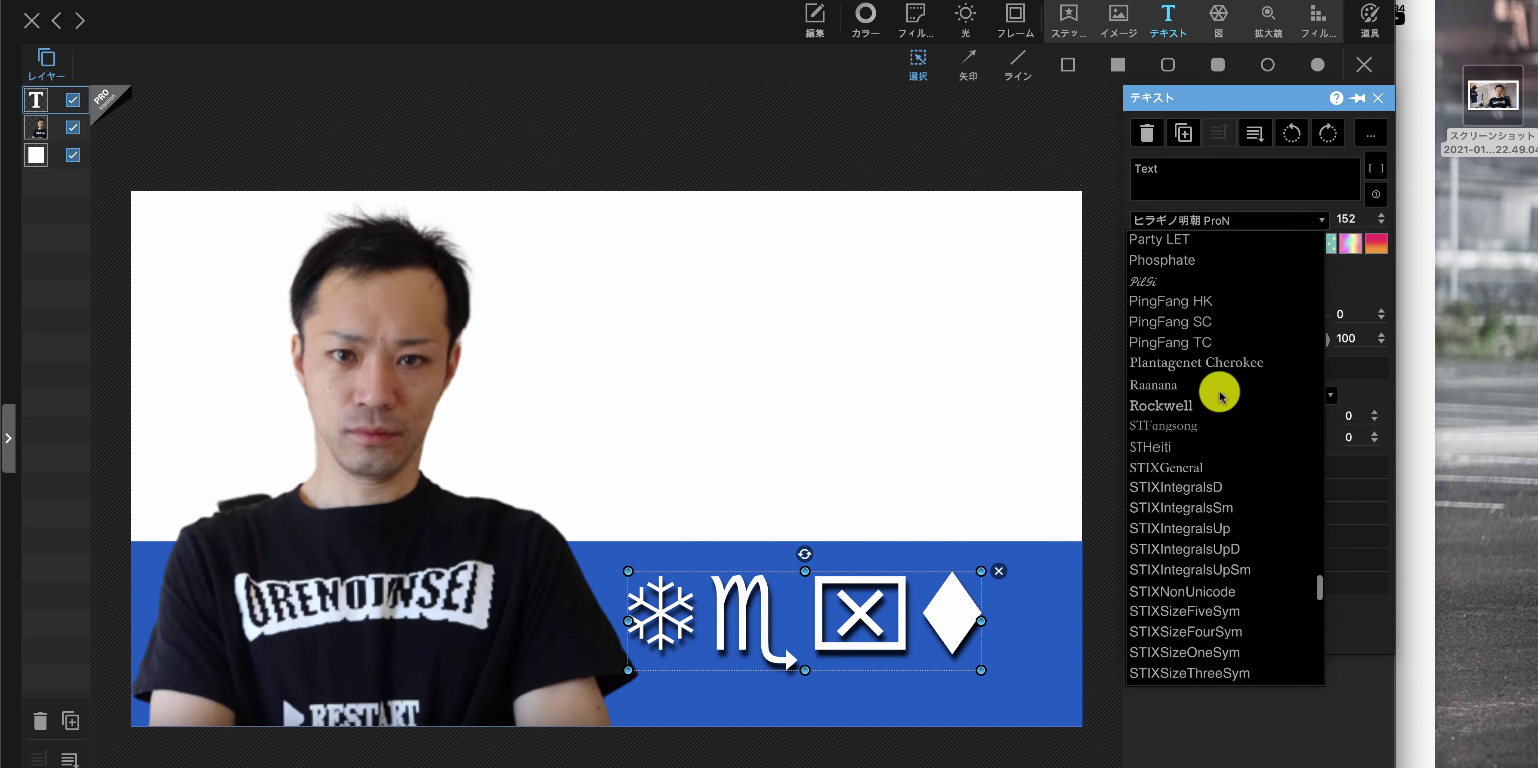
{"action": "scroll", "coordinate": [1219, 395], "scroll_direction": "up", "scroll_amount": 15}
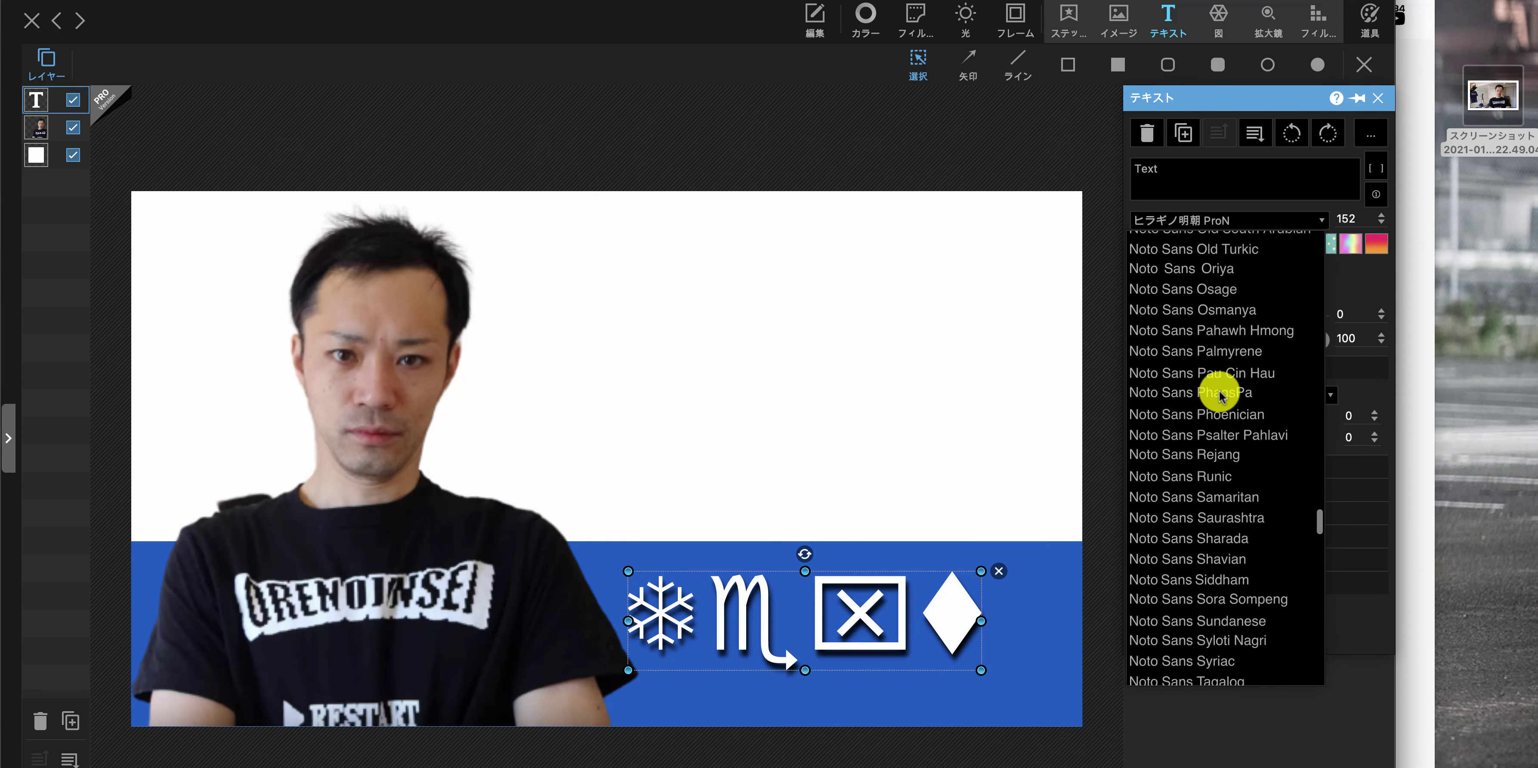
{"action": "scroll", "coordinate": [1218, 395], "scroll_direction": "up", "scroll_amount": 20}
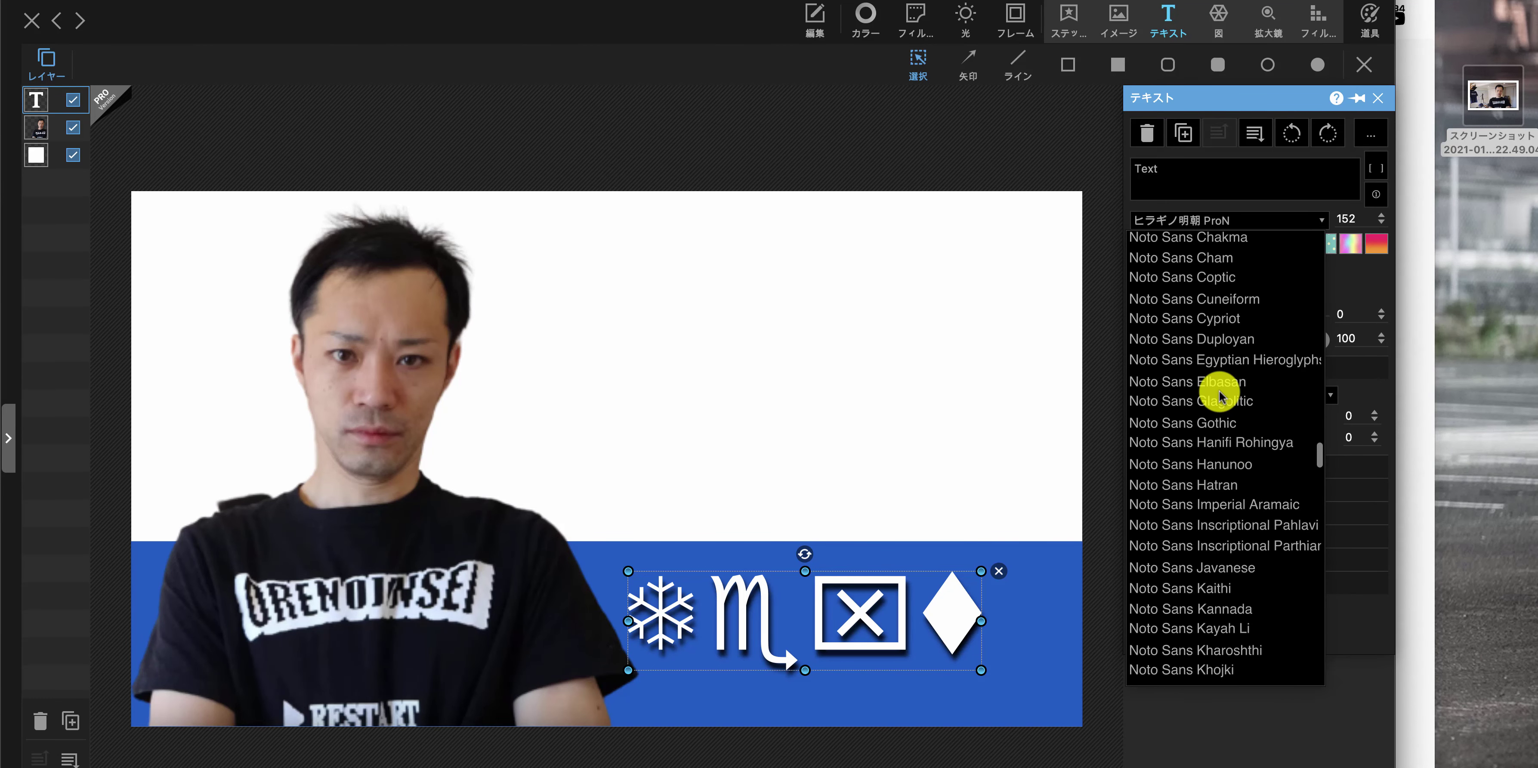
{"action": "scroll", "coordinate": [1218, 397], "scroll_direction": "down", "scroll_amount": 20}
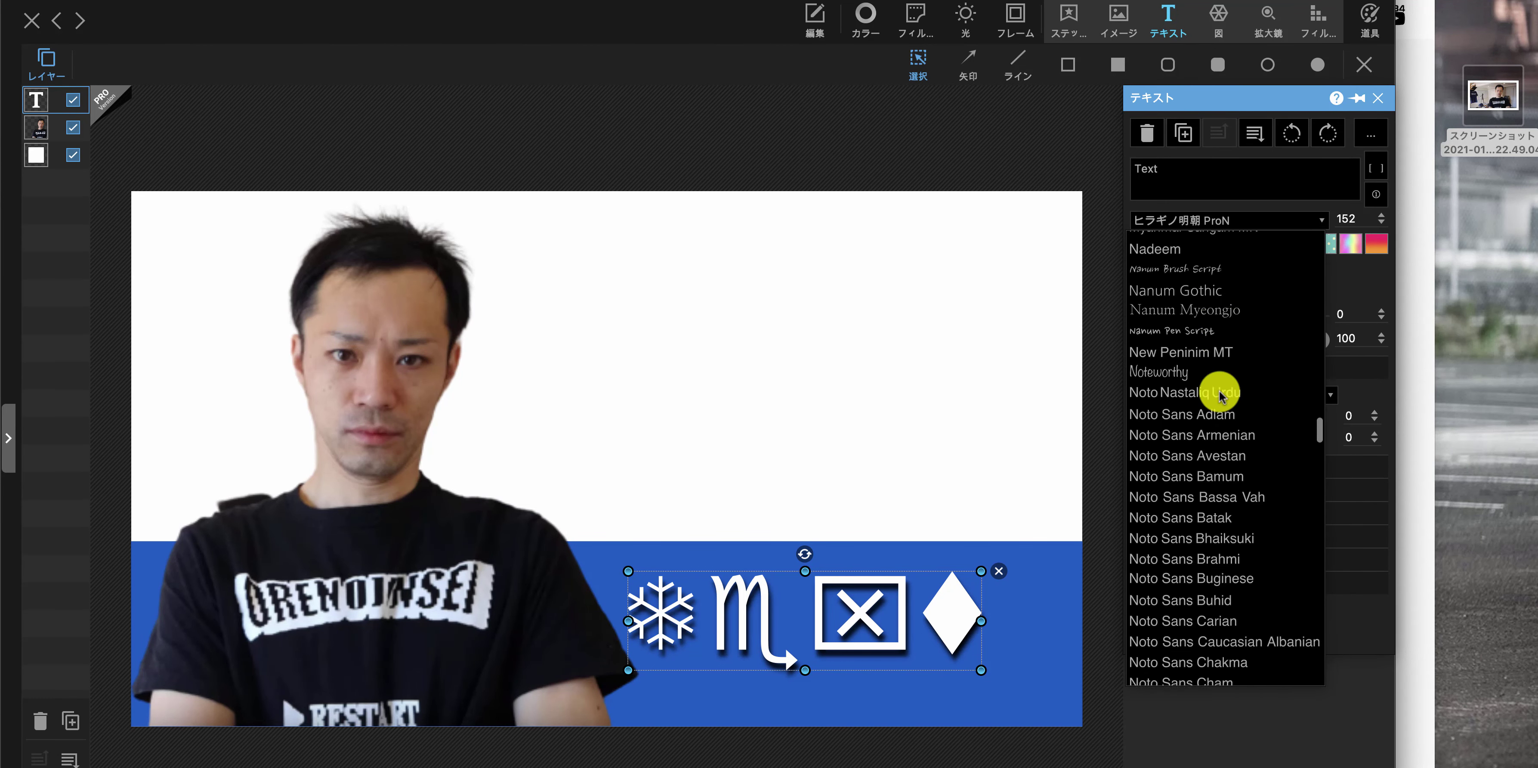
{"action": "scroll", "coordinate": [1218, 399], "scroll_direction": "down", "scroll_amount": 20}
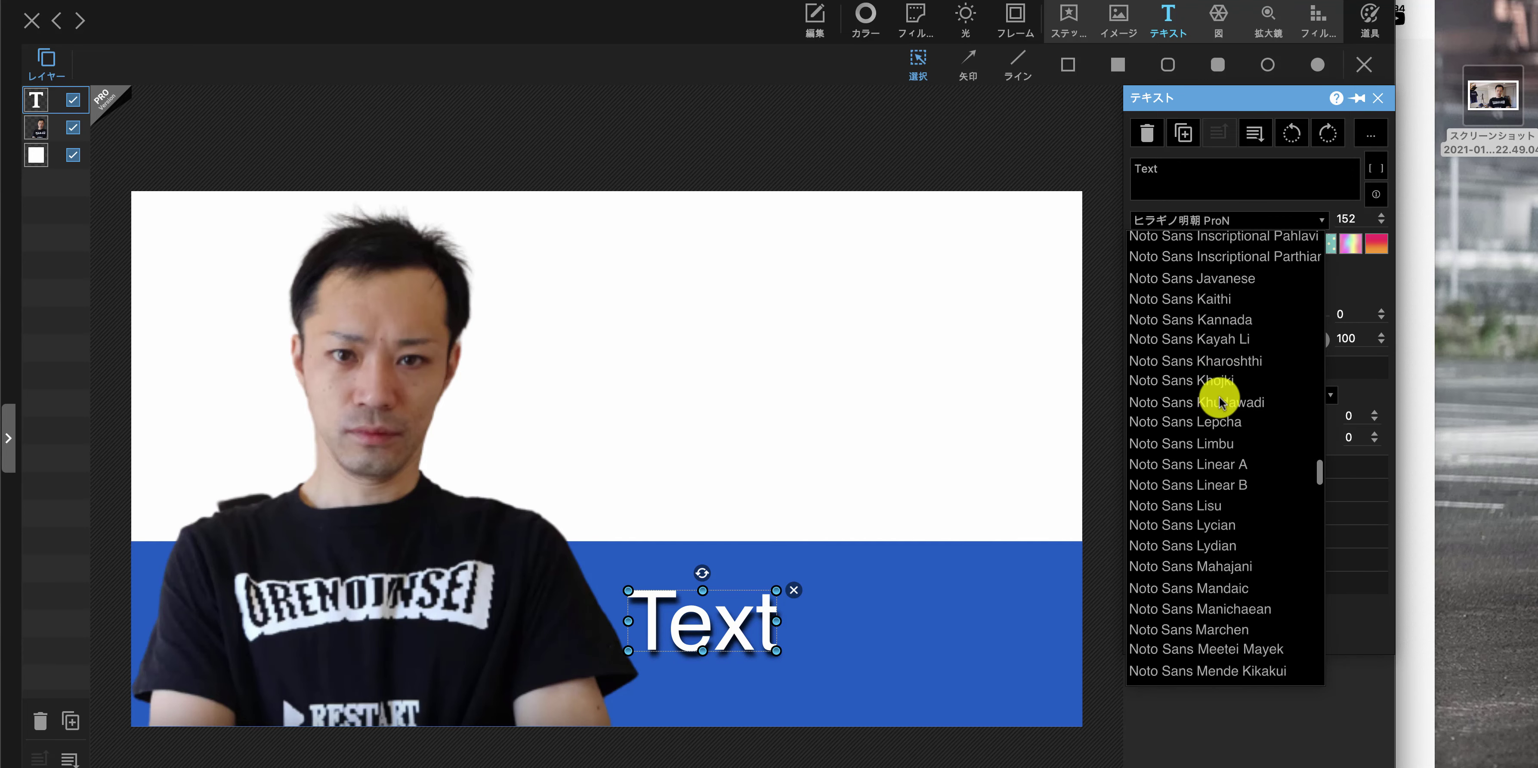
{"action": "scroll", "coordinate": [1221, 401], "scroll_direction": "down", "scroll_amount": 15}
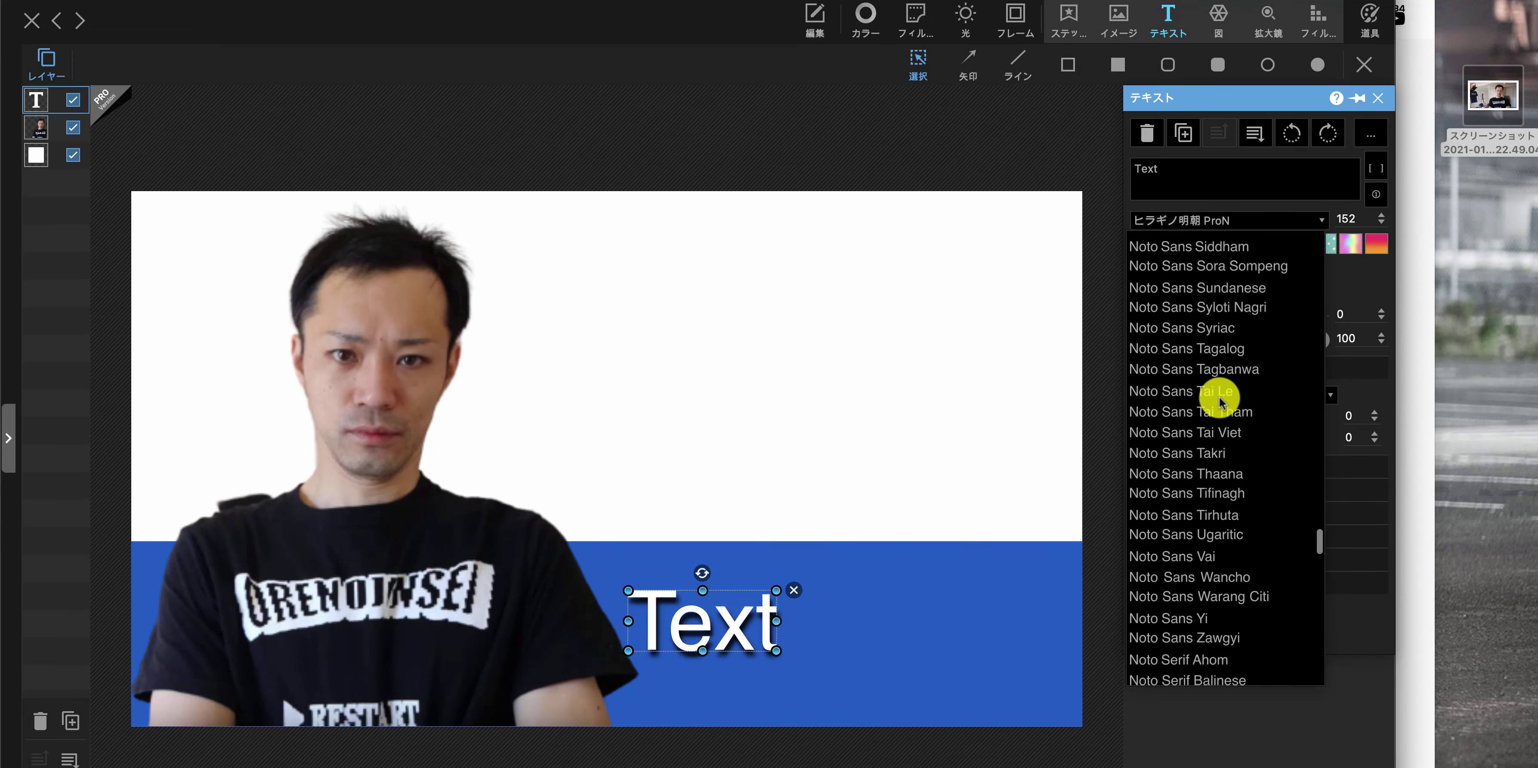
{"action": "scroll", "coordinate": [1220, 401], "scroll_direction": "up", "scroll_amount": 20}
{"action": "scroll", "coordinate": [1221, 401], "scroll_direction": "up", "scroll_amount": 20}
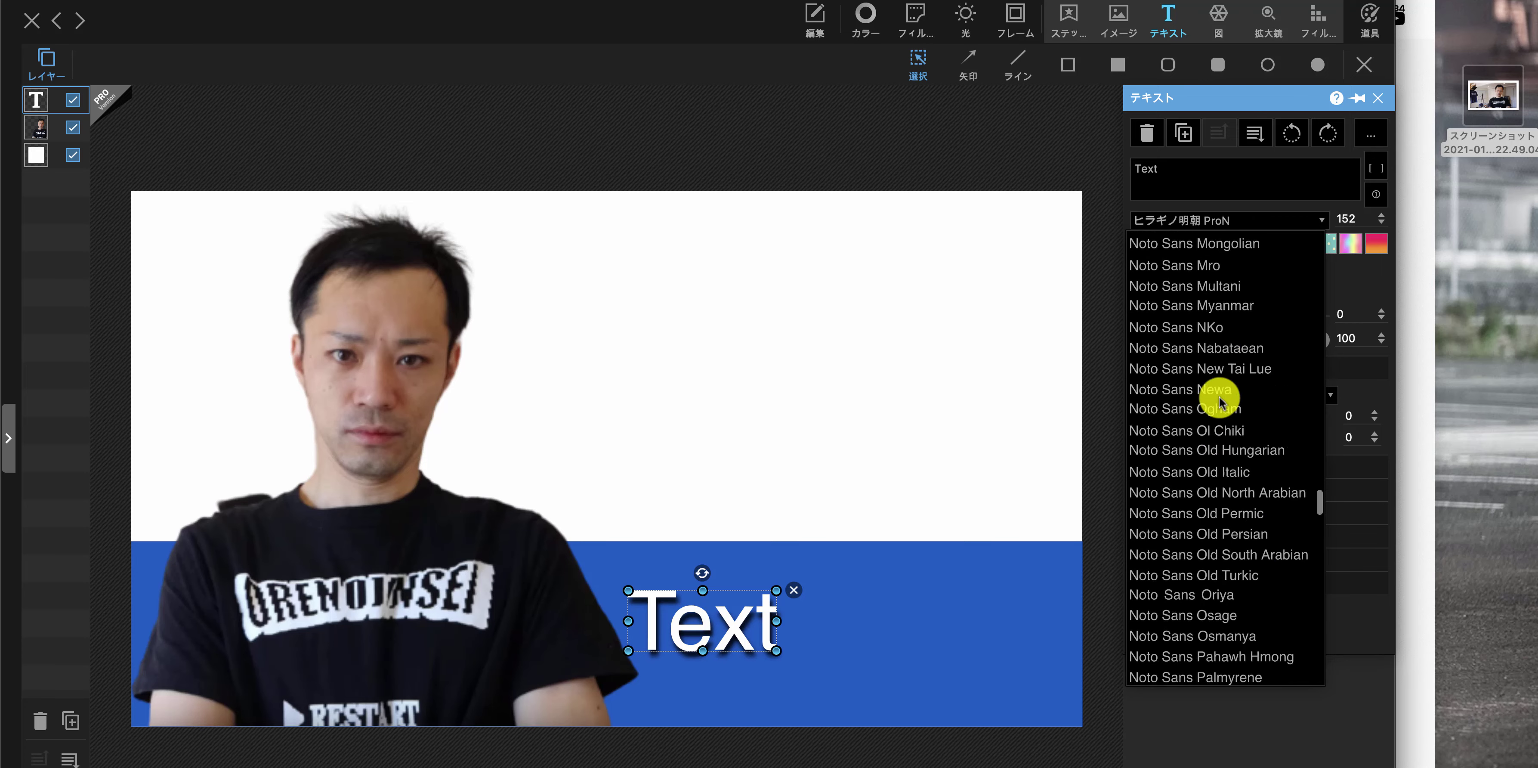
{"action": "scroll", "coordinate": [1220, 400], "scroll_direction": "up", "scroll_amount": 20}
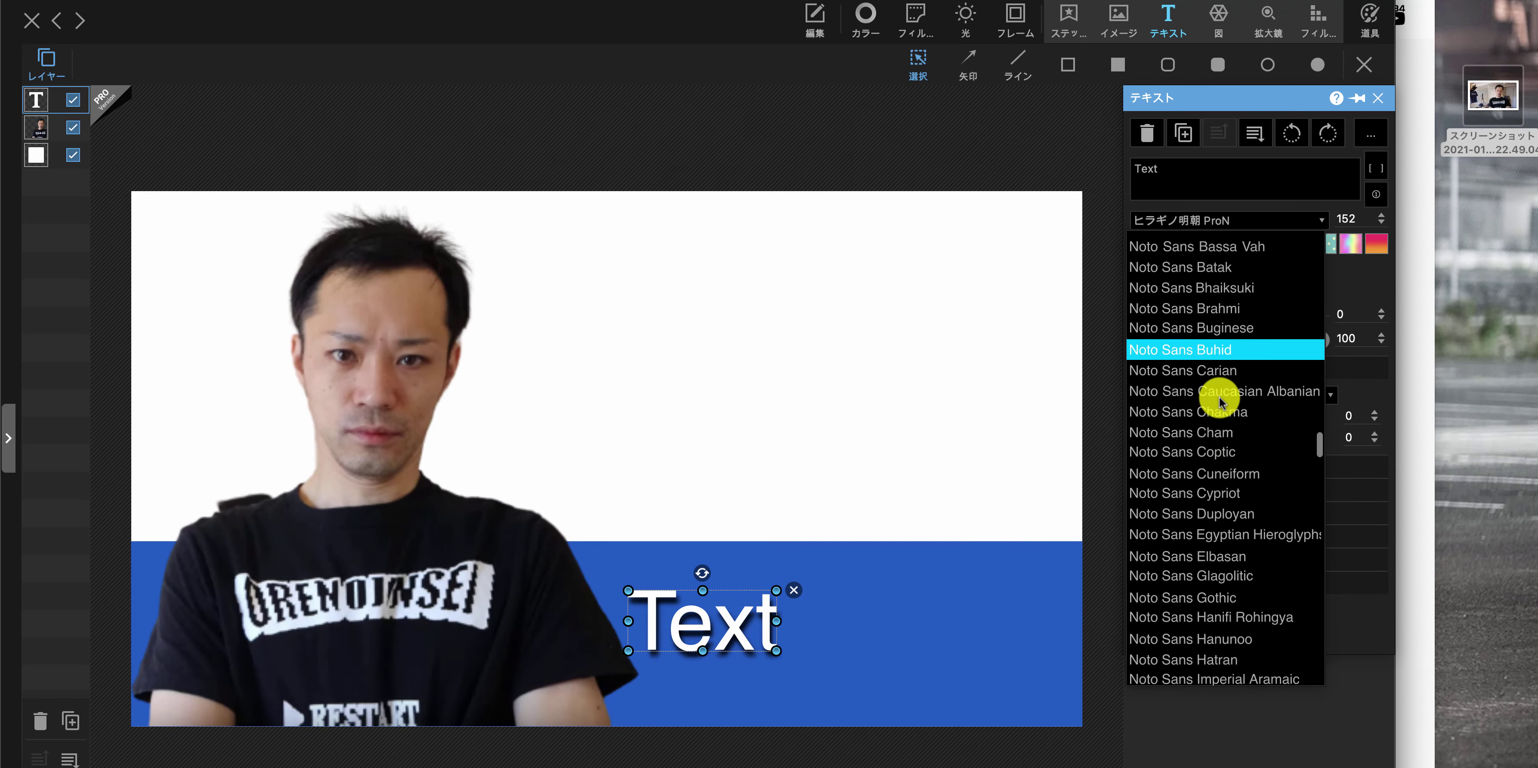
{"action": "scroll", "coordinate": [1220, 400], "scroll_direction": "up", "scroll_amount": 20}
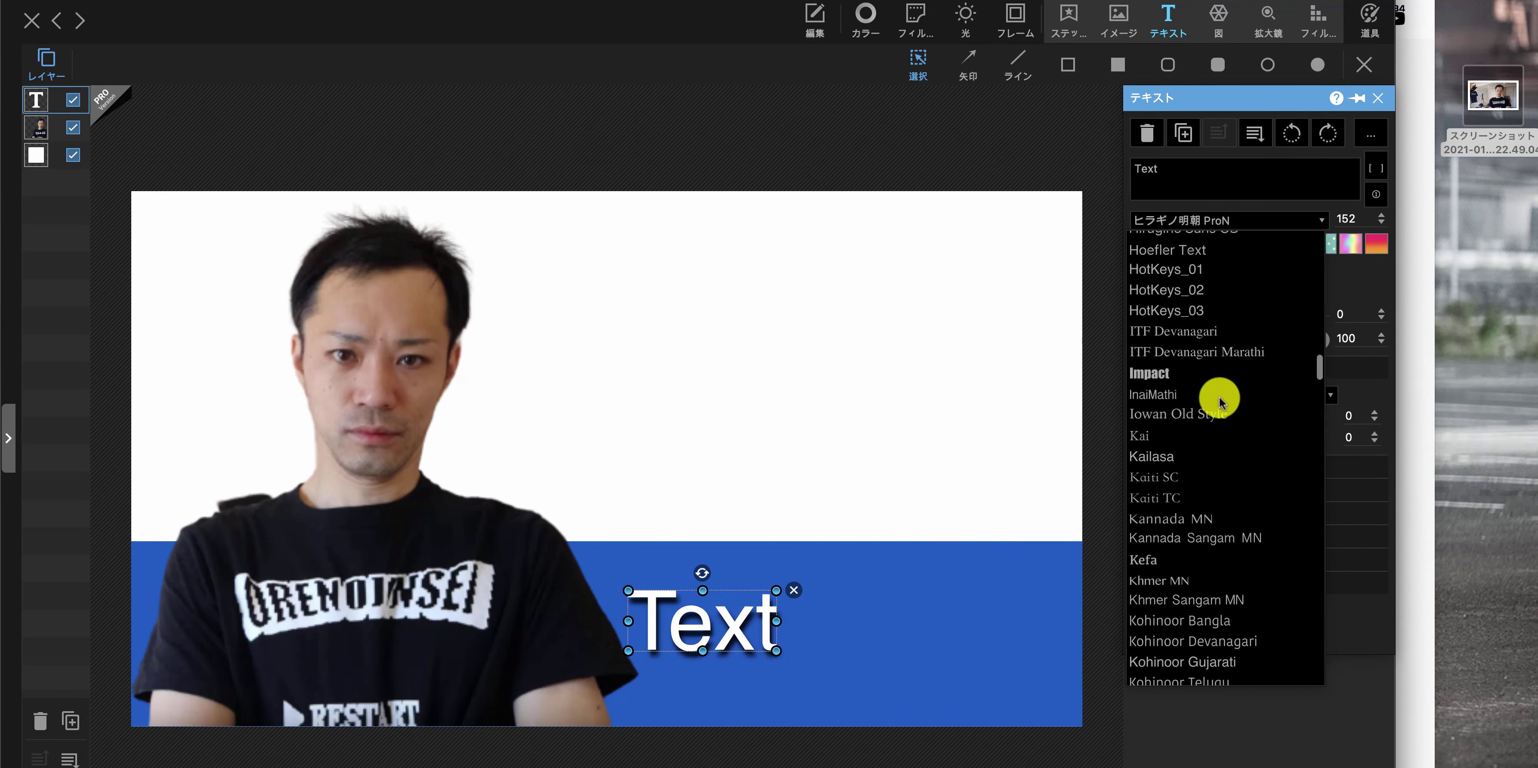
{"action": "left_click", "coordinate": [1202, 476]}
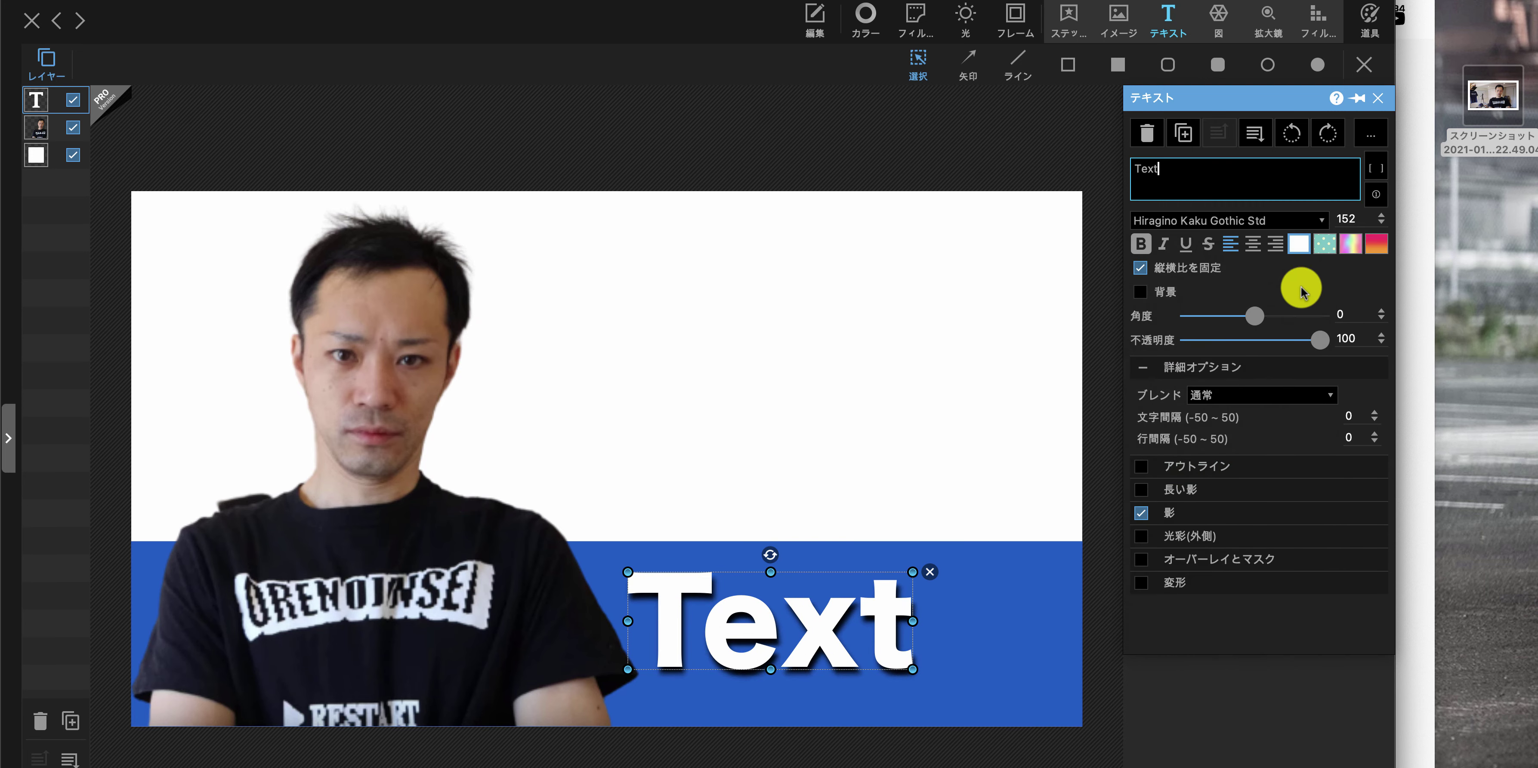
{"action": "left_click", "coordinate": [1141, 513]}
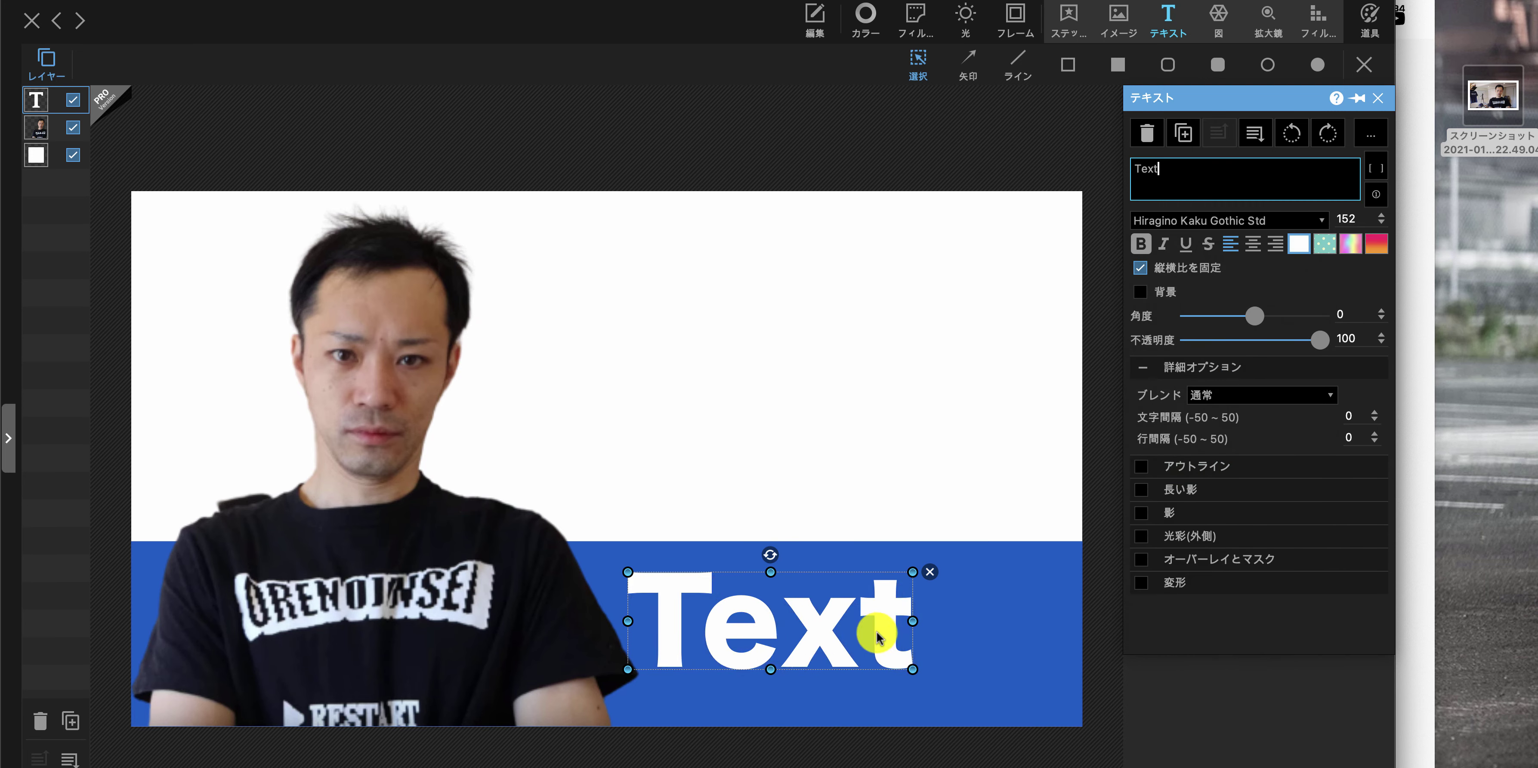
Replace the placeholder text with 完全 and nudge it slightly closer to the portrait
{"action": "key", "text": "super+Tab"}
{"action": "key", "text": "super+Tab"}
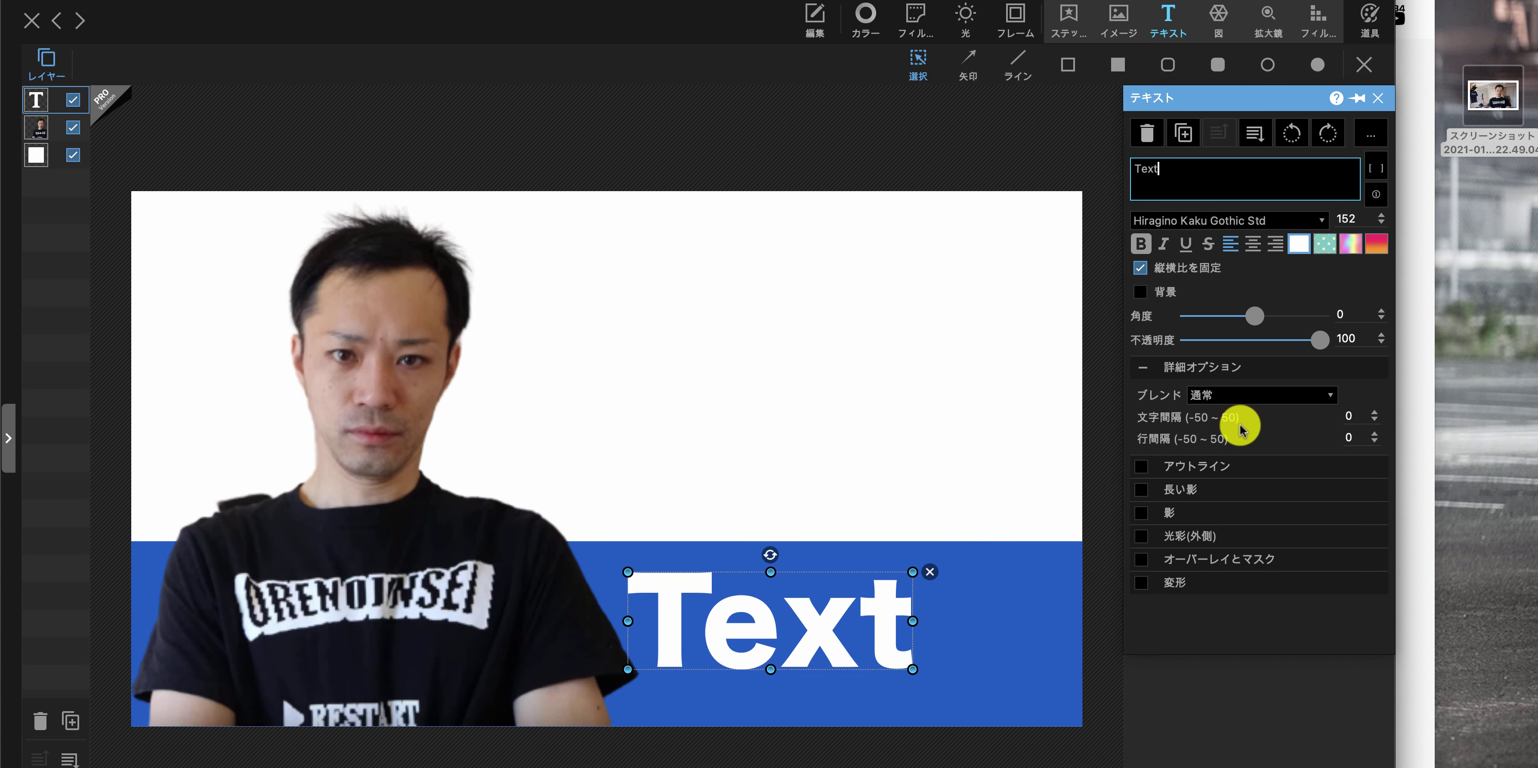
{"action": "type", "text": "完全"}
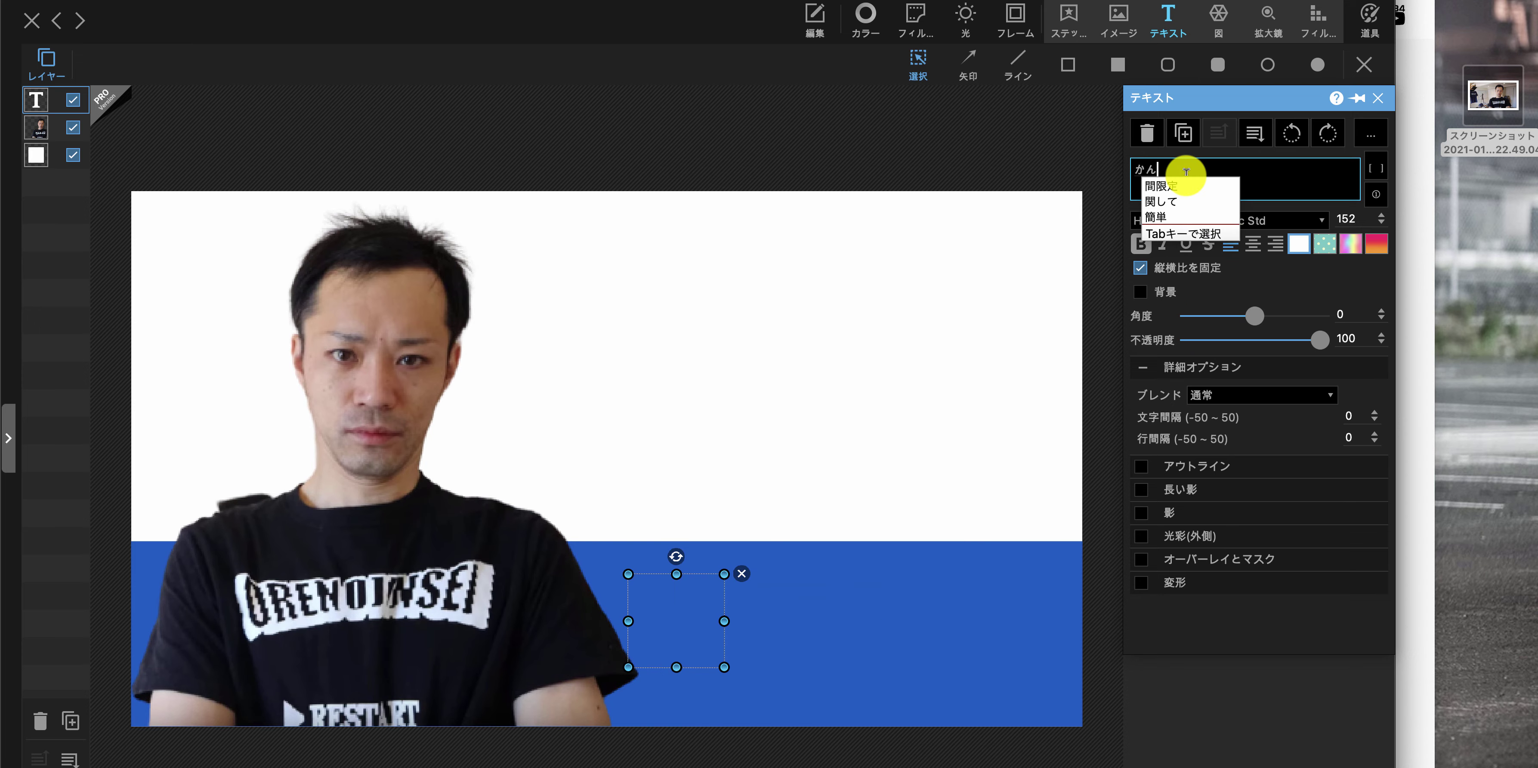
{"action": "key", "text": "Return"}
{"action": "key", "text": "super+Tab"}
{"action": "key", "text": "super+Tab"}
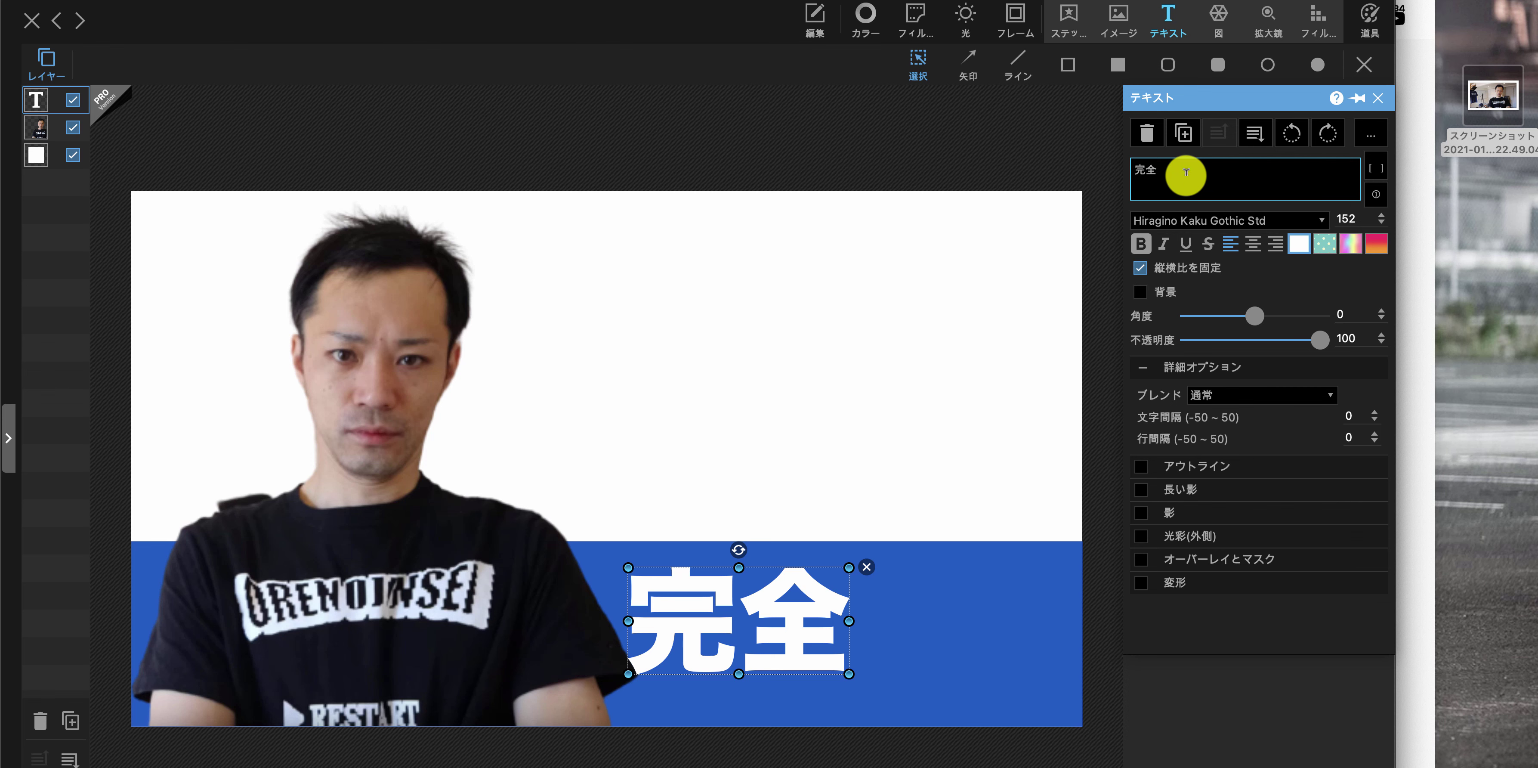
{"action": "left_click_drag", "start_coordinate": [769, 634], "coordinate": [761, 634]}
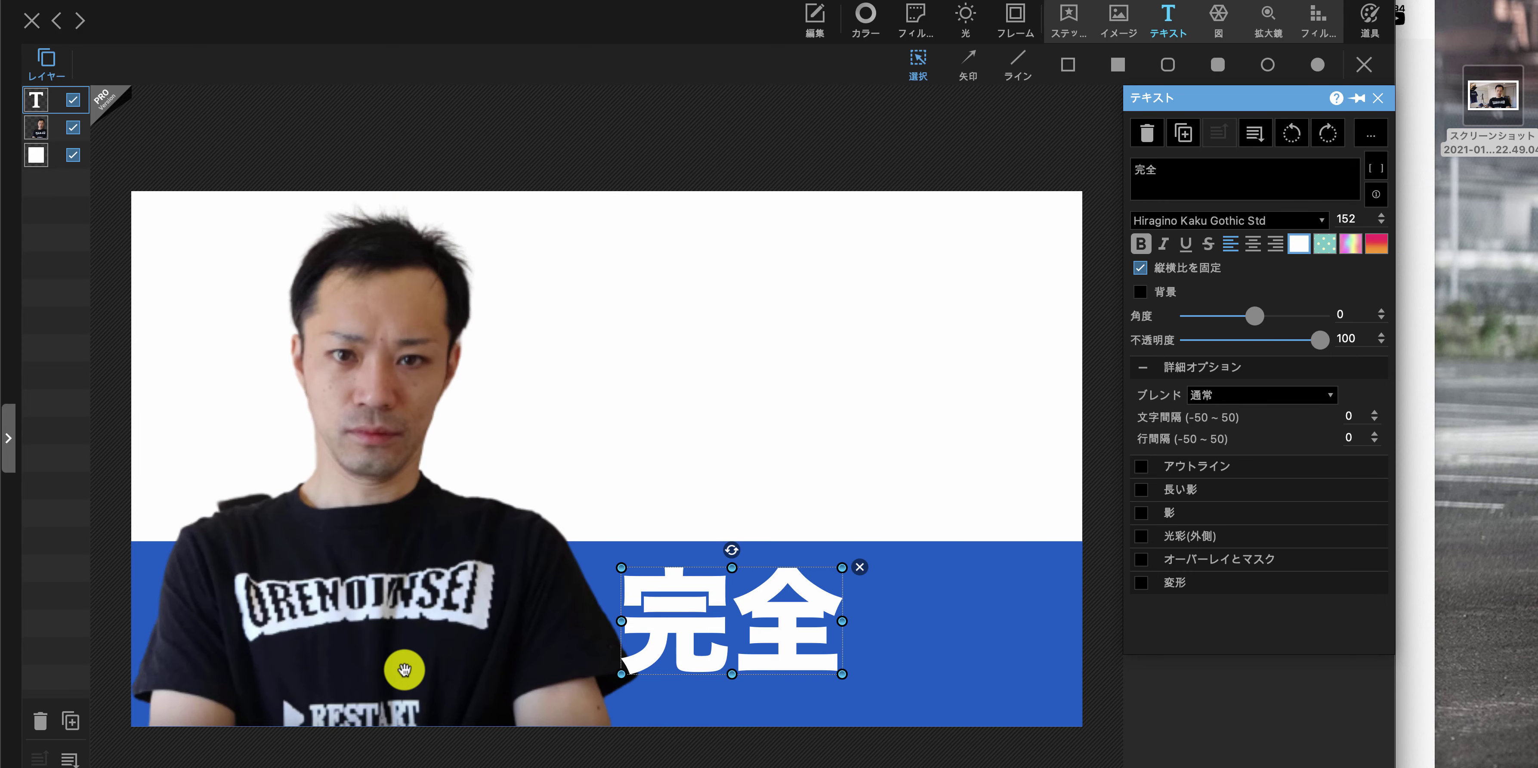
Reduce the portrait to 187.3% scale and shift it partly past the canvas's left edge
{"action": "left_click_drag", "start_coordinate": [404, 670], "coordinate": [368, 670]}
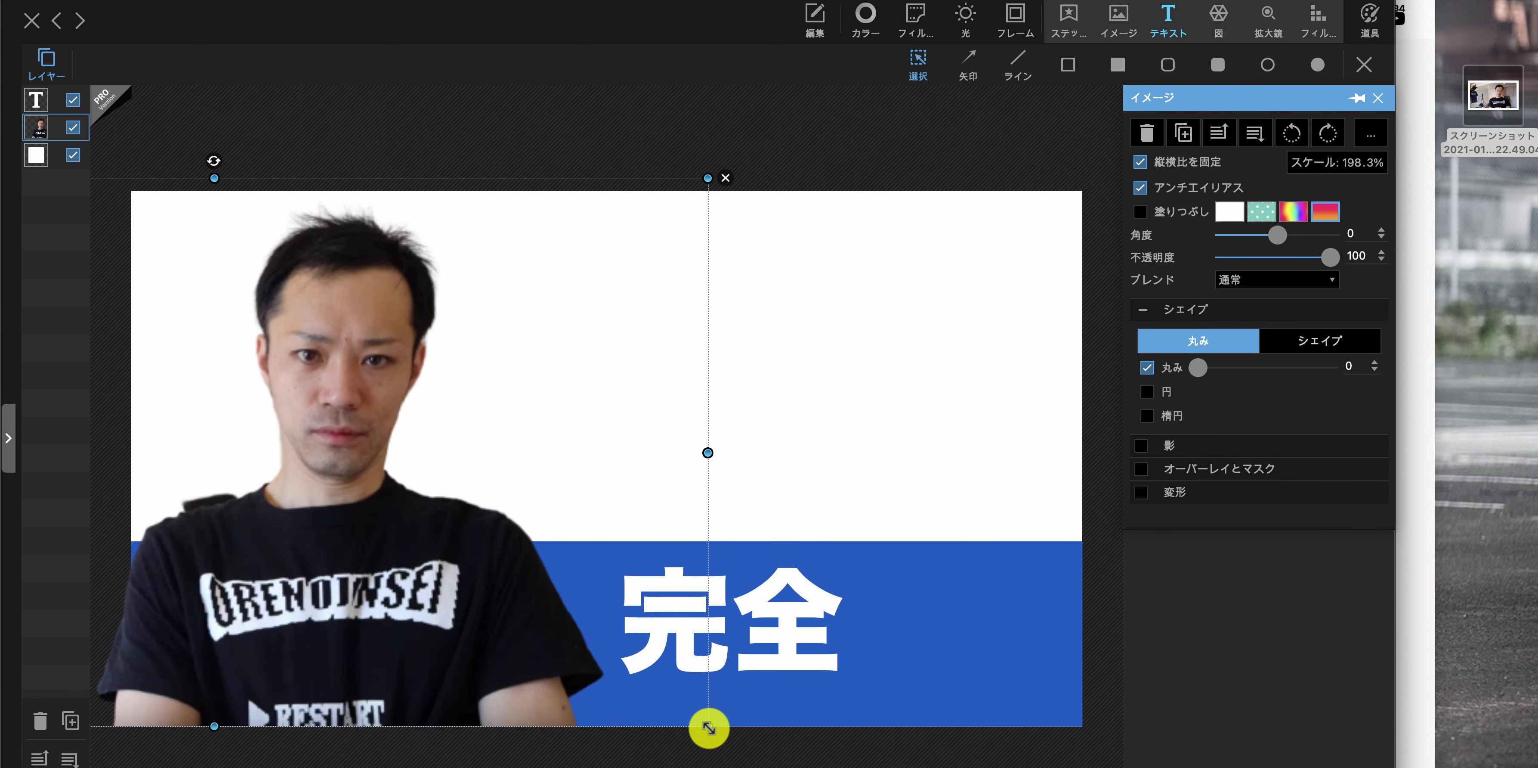
{"action": "left_click_drag", "start_coordinate": [709, 728], "coordinate": [653, 698]}
{"action": "mouse_move", "coordinate": [419, 662]}
{"action": "left_mouse_down"}
{"action": "mouse_move", "coordinate": [460, 683]}
{"action": "mouse_move", "coordinate": [433, 674]}
{"action": "left_mouse_up"}
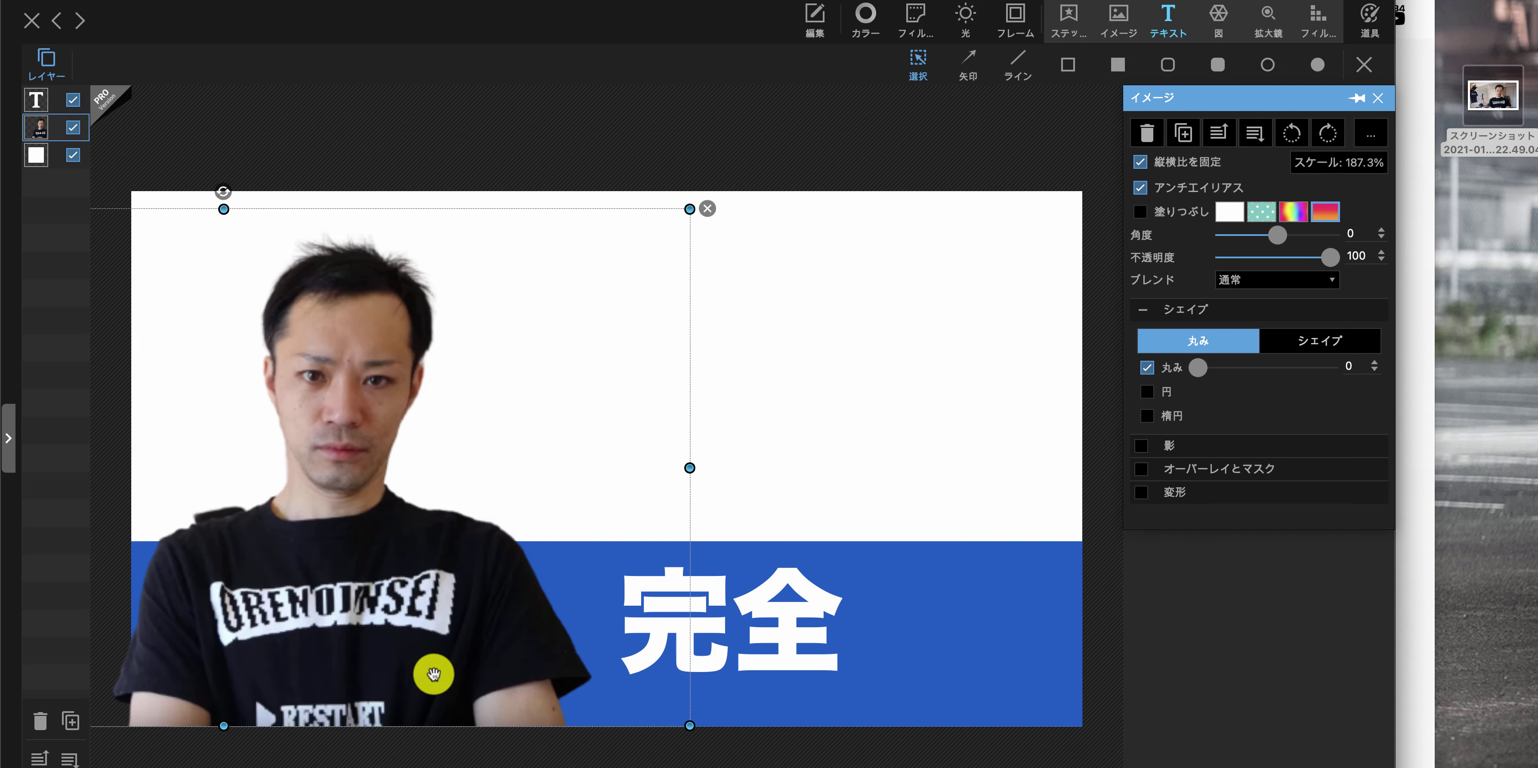
{"action": "left_click_drag", "start_coordinate": [433, 674], "coordinate": [356, 667]}
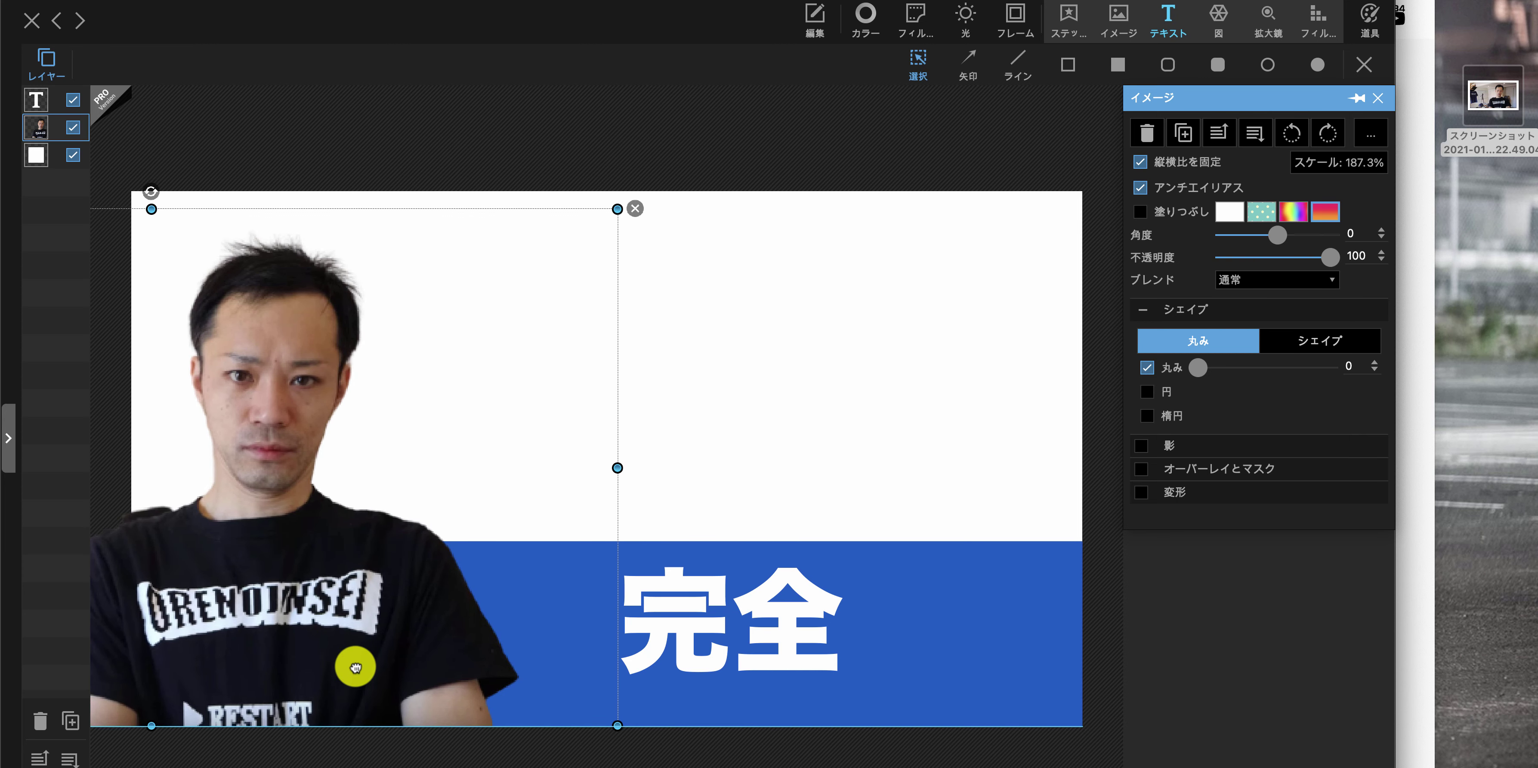
Move the 完全 text next to the portrait's shoulder and reduce its font size to 138
{"action": "left_click_drag", "start_coordinate": [814, 584], "coordinate": [681, 630]}
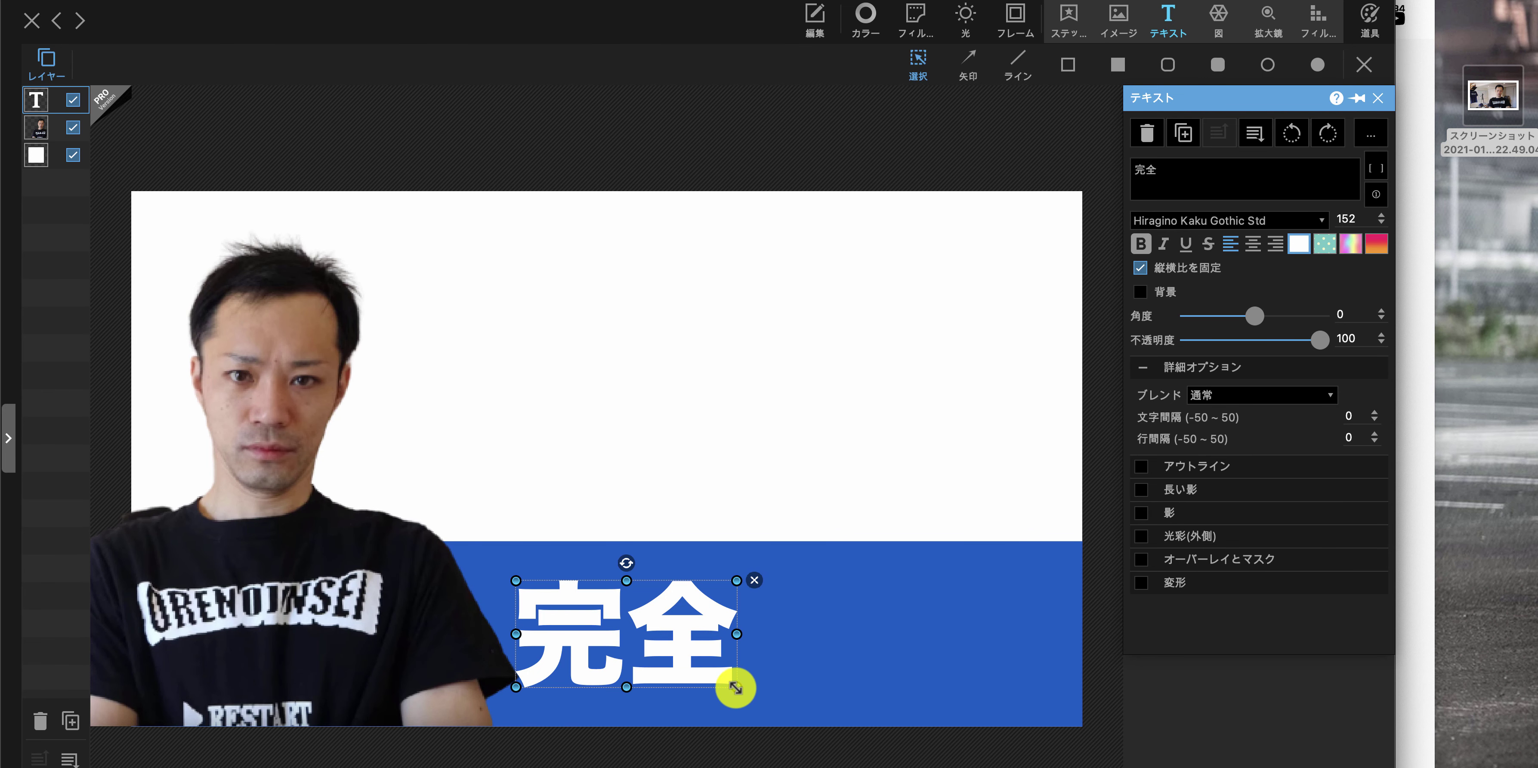
{"action": "left_click_drag", "start_coordinate": [737, 687], "coordinate": [715, 680]}
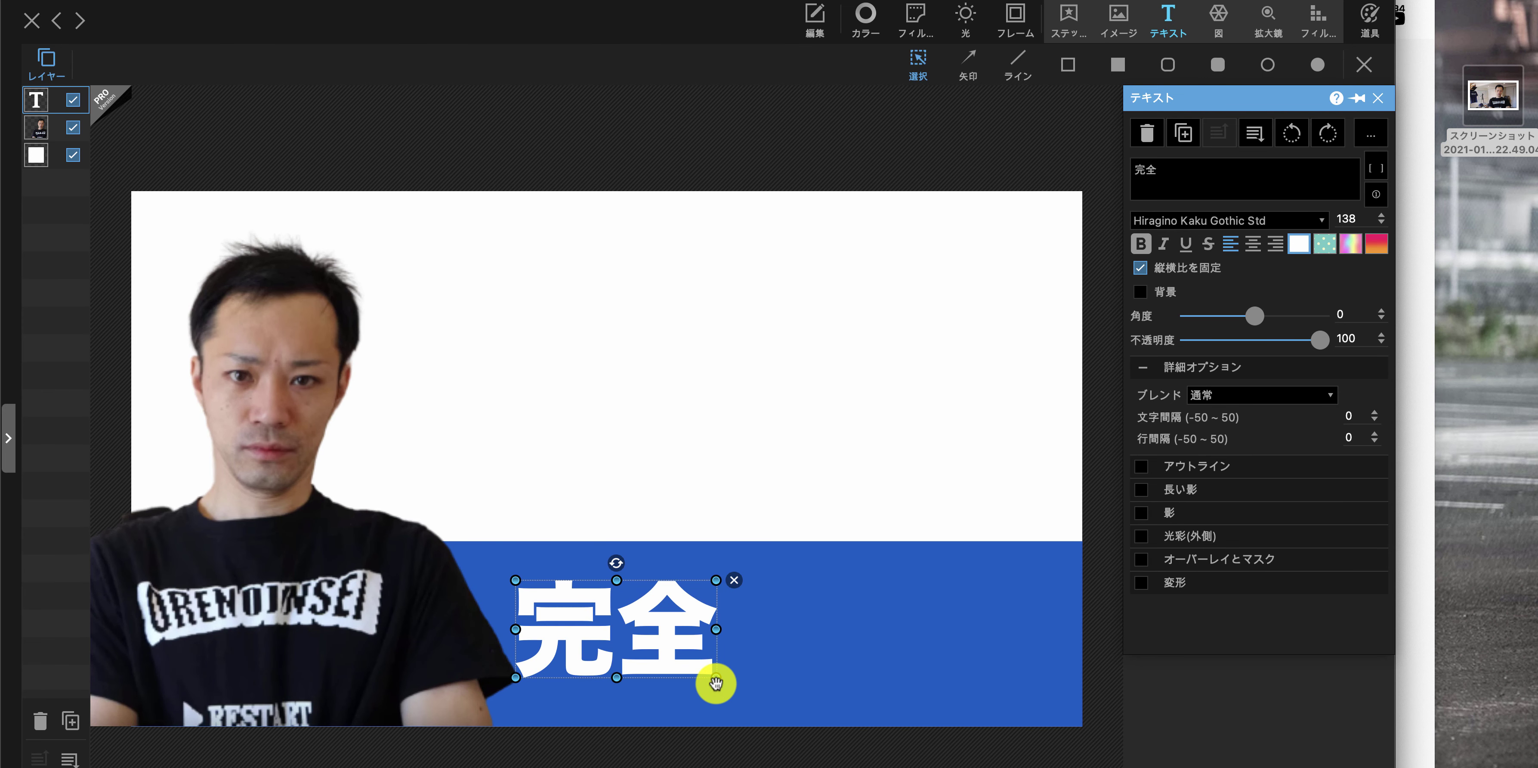
Add a second text object on the blue band after 完全, reading ロードマップ
{"action": "left_click", "coordinate": [1185, 33]}
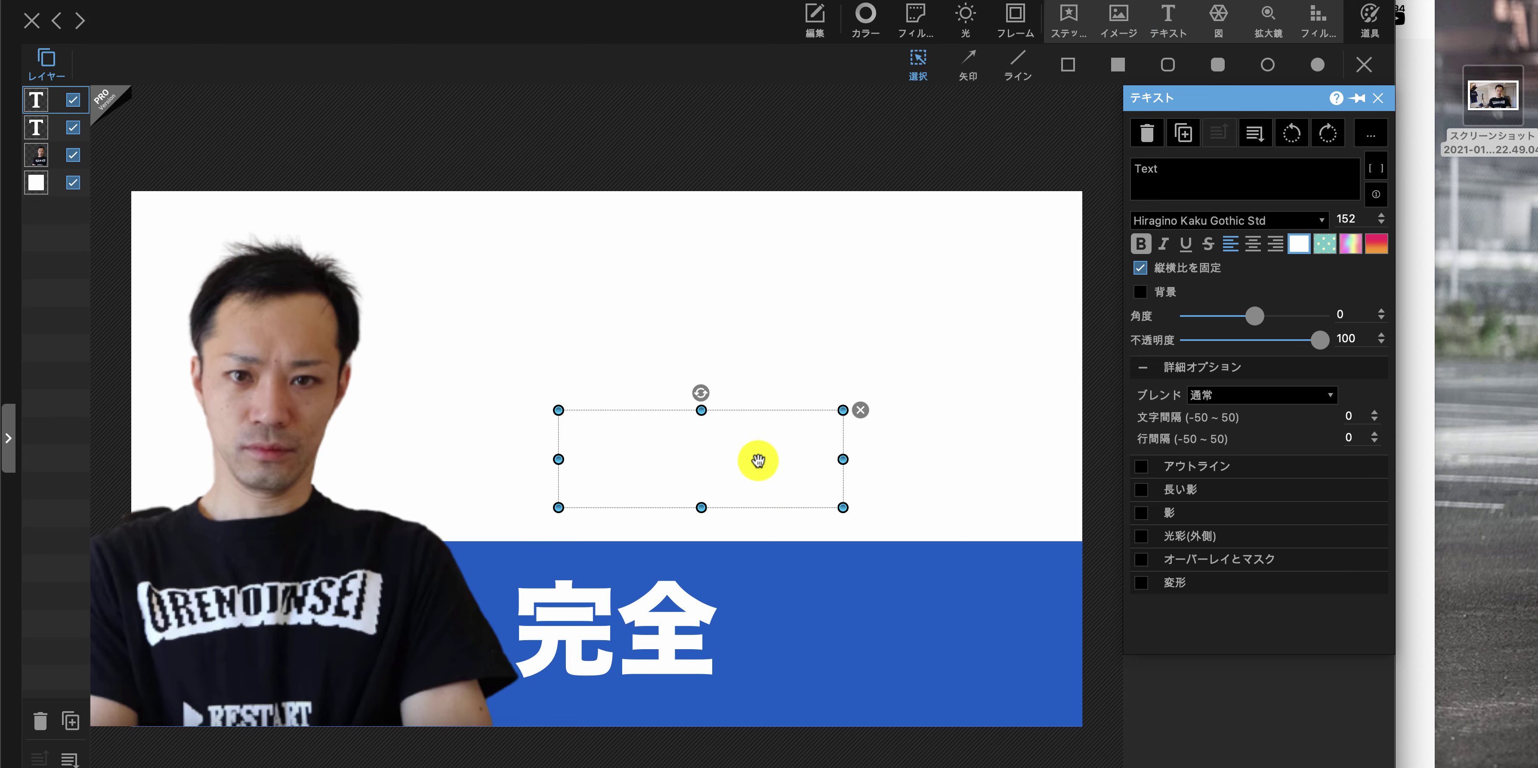
{"action": "left_click_drag", "start_coordinate": [755, 456], "coordinate": [903, 622]}
{"action": "left_click", "coordinate": [1188, 191]}
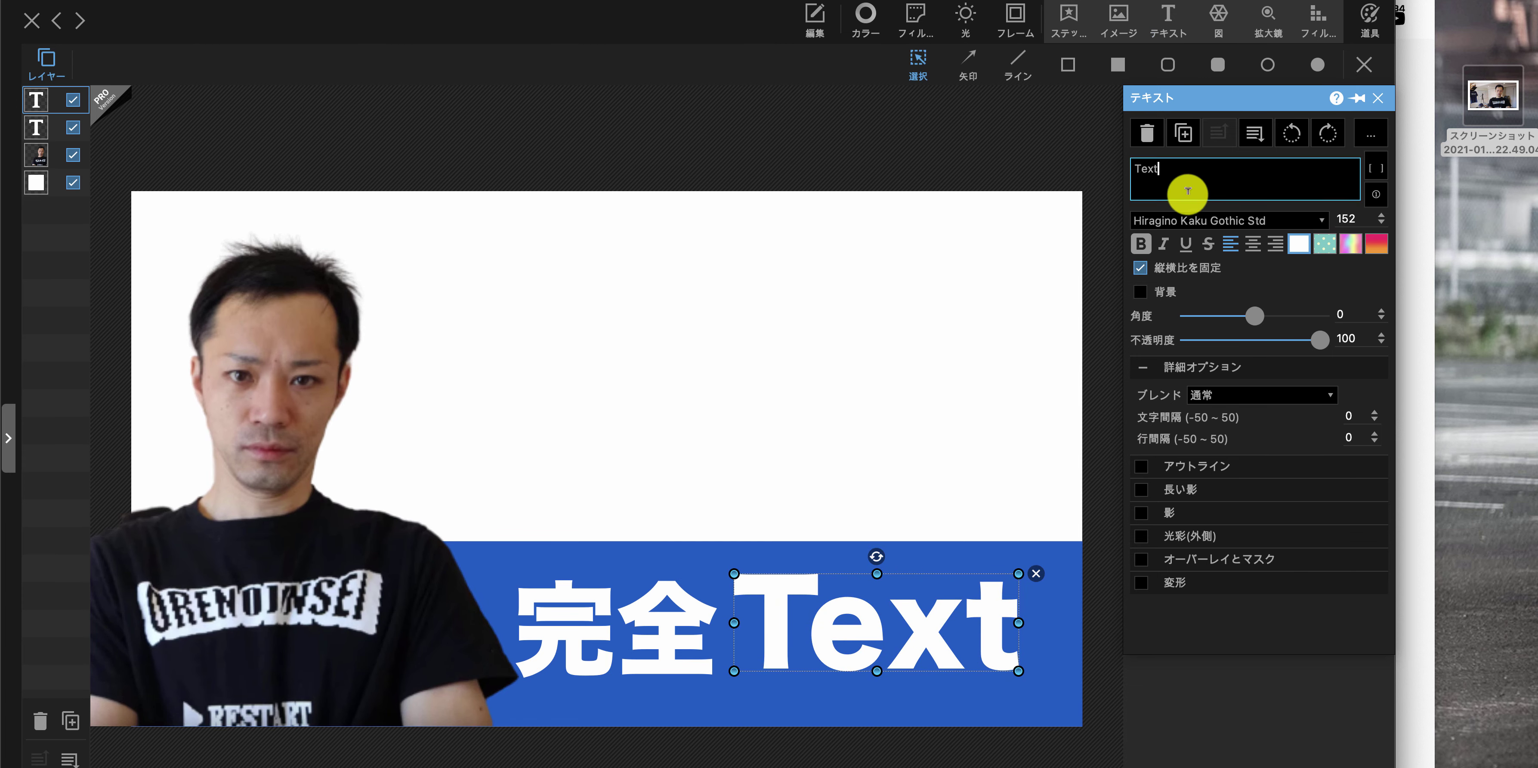
{"action": "type", "text": "ろーどまっp"}
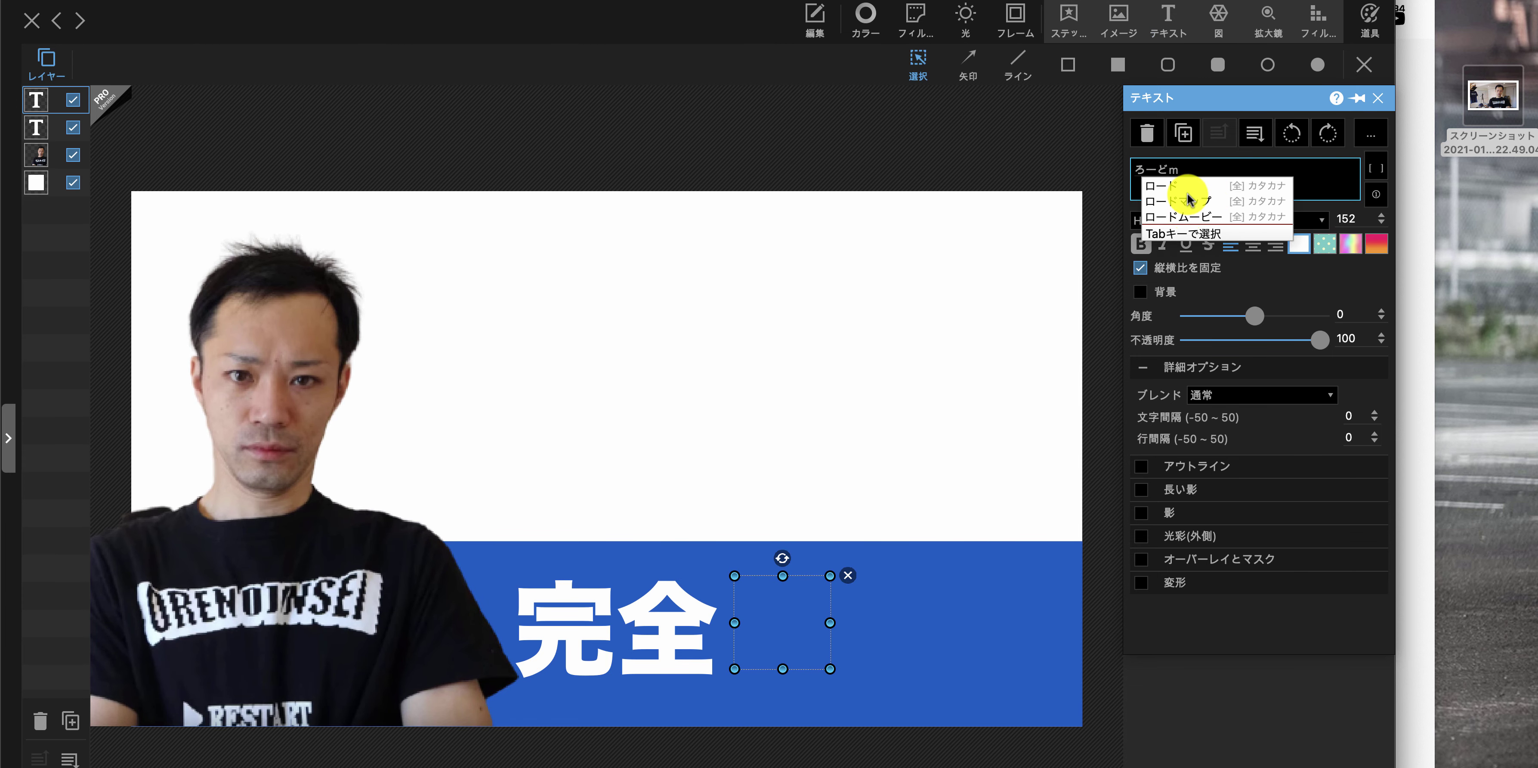
{"action": "key", "text": "Return"}
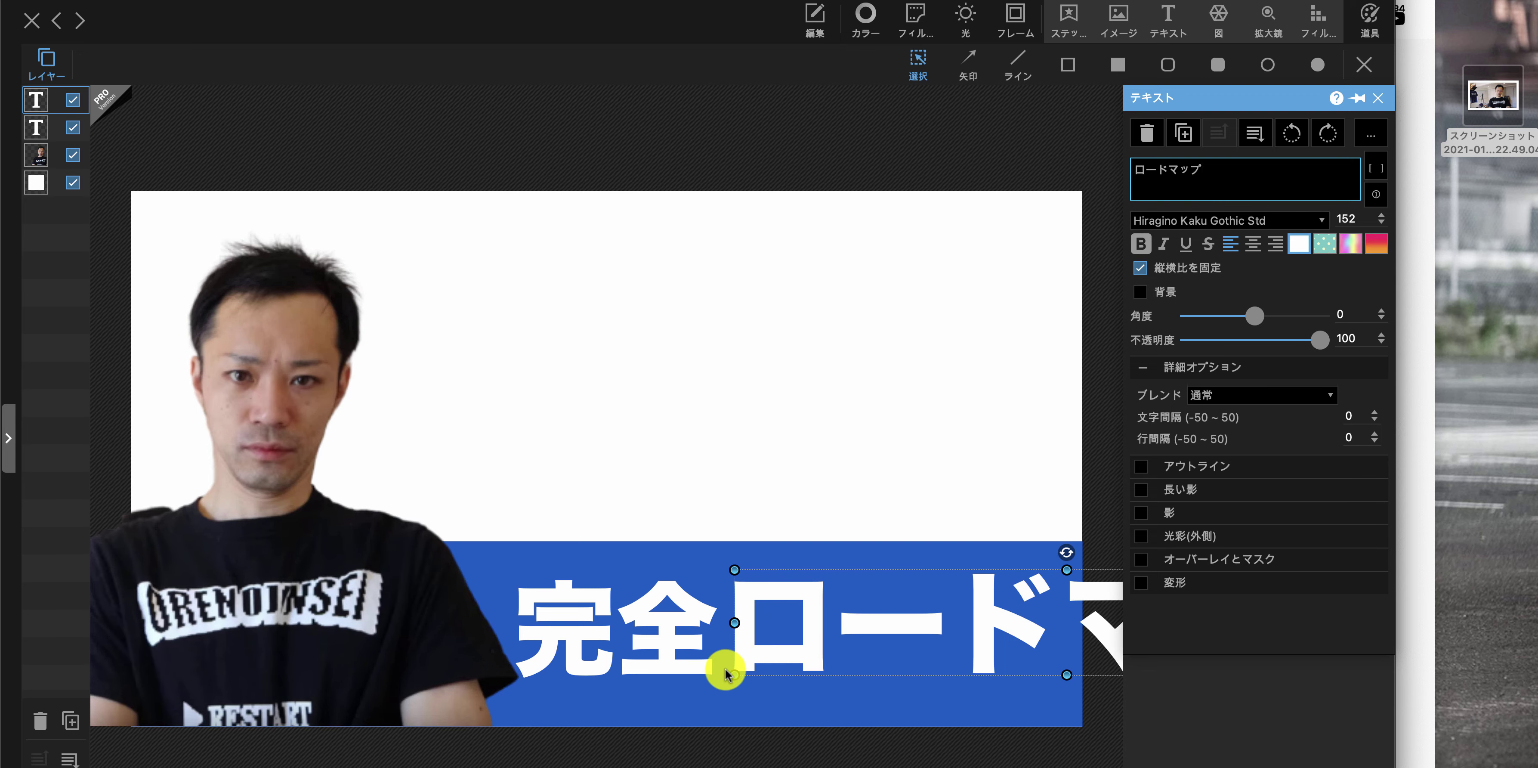
Shrink ロードマップ to font size 72 within the band and arrange 完全 to its left with a small gap
{"action": "left_click_drag", "start_coordinate": [735, 673], "coordinate": [811, 639]}
{"action": "left_click_drag", "start_coordinate": [914, 638], "coordinate": [814, 642]}
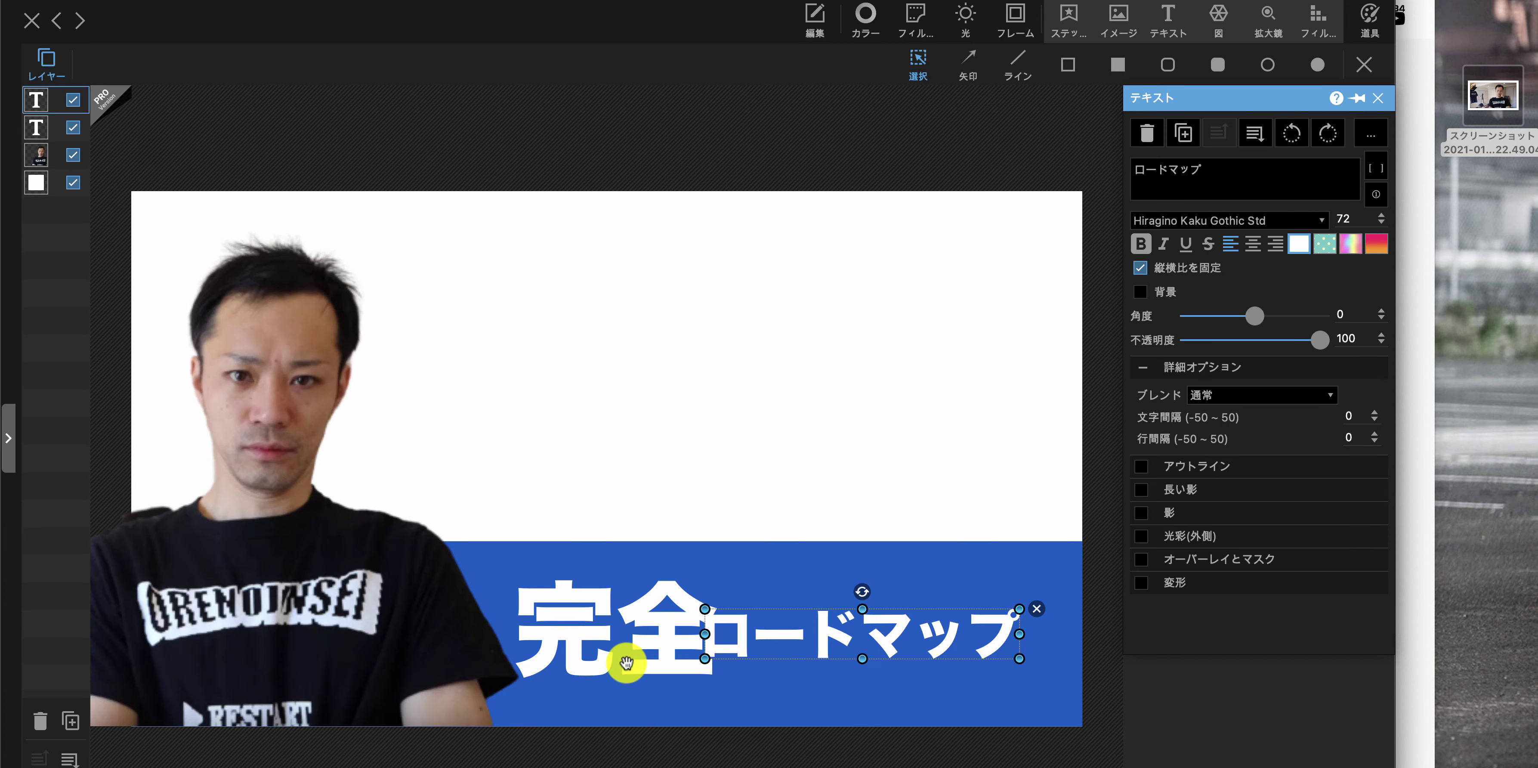
{"action": "left_click_drag", "start_coordinate": [624, 662], "coordinate": [591, 659]}
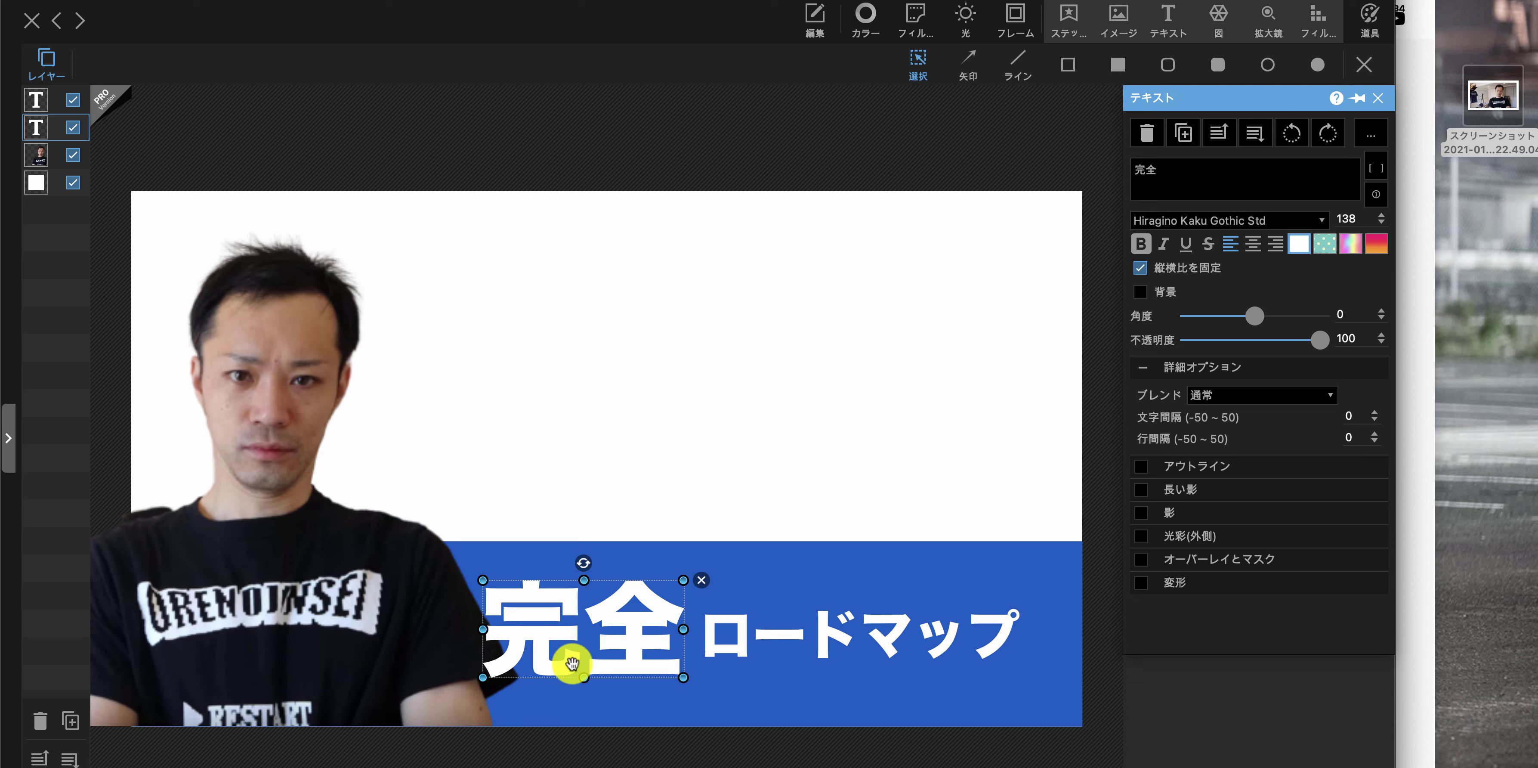
Enlarge 完全 to font size 169 over the portrait's shoulder, and set ロードマップ close after it at size 92, filling the band
{"action": "left_click_drag", "start_coordinate": [571, 659], "coordinate": [494, 674]}
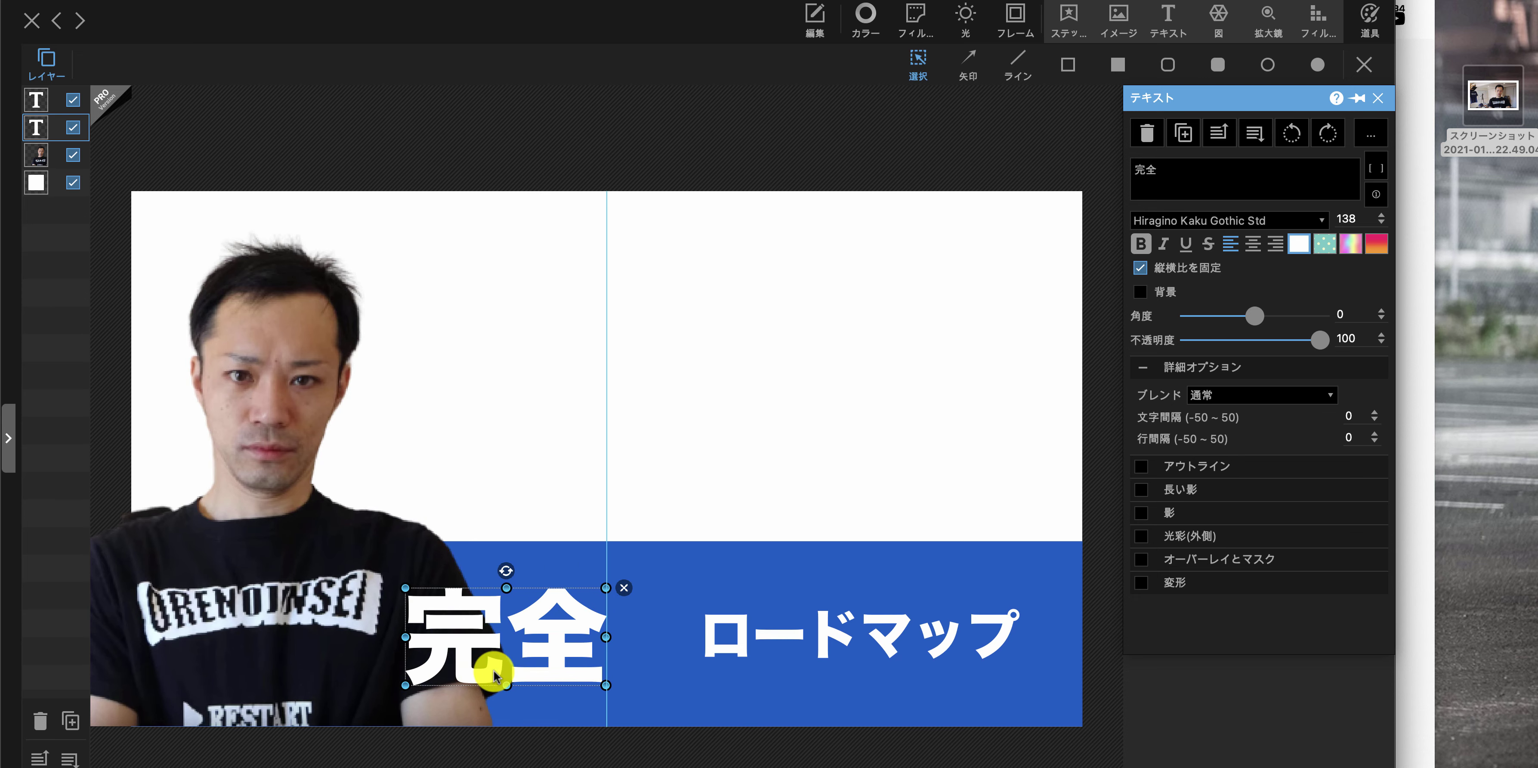
{"action": "left_click_drag", "start_coordinate": [612, 687], "coordinate": [652, 693]}
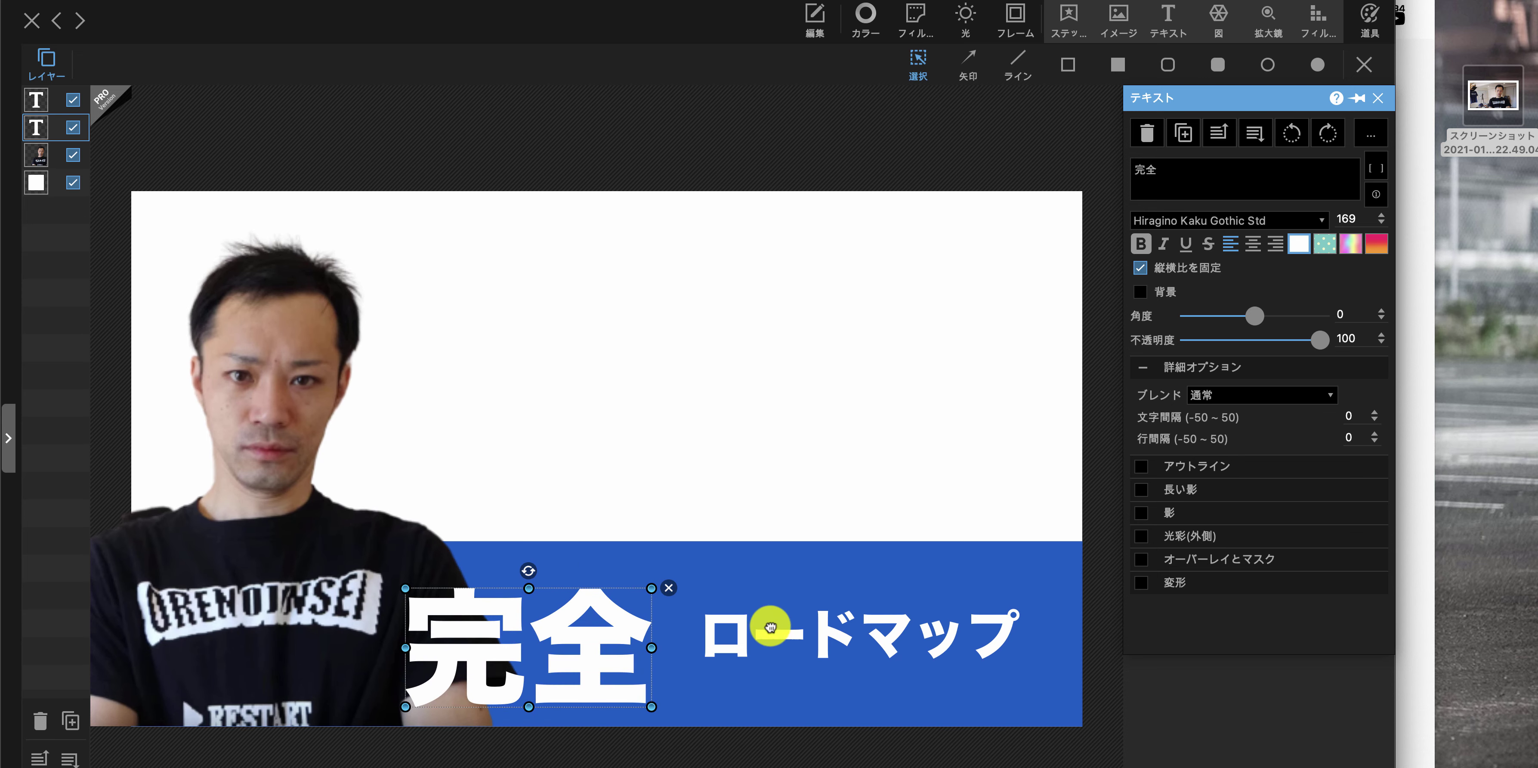
{"action": "mouse_move", "coordinate": [772, 625]}
{"action": "left_mouse_down"}
{"action": "mouse_move", "coordinate": [759, 634]}
{"action": "mouse_move", "coordinate": [777, 643]}
{"action": "left_mouse_up"}
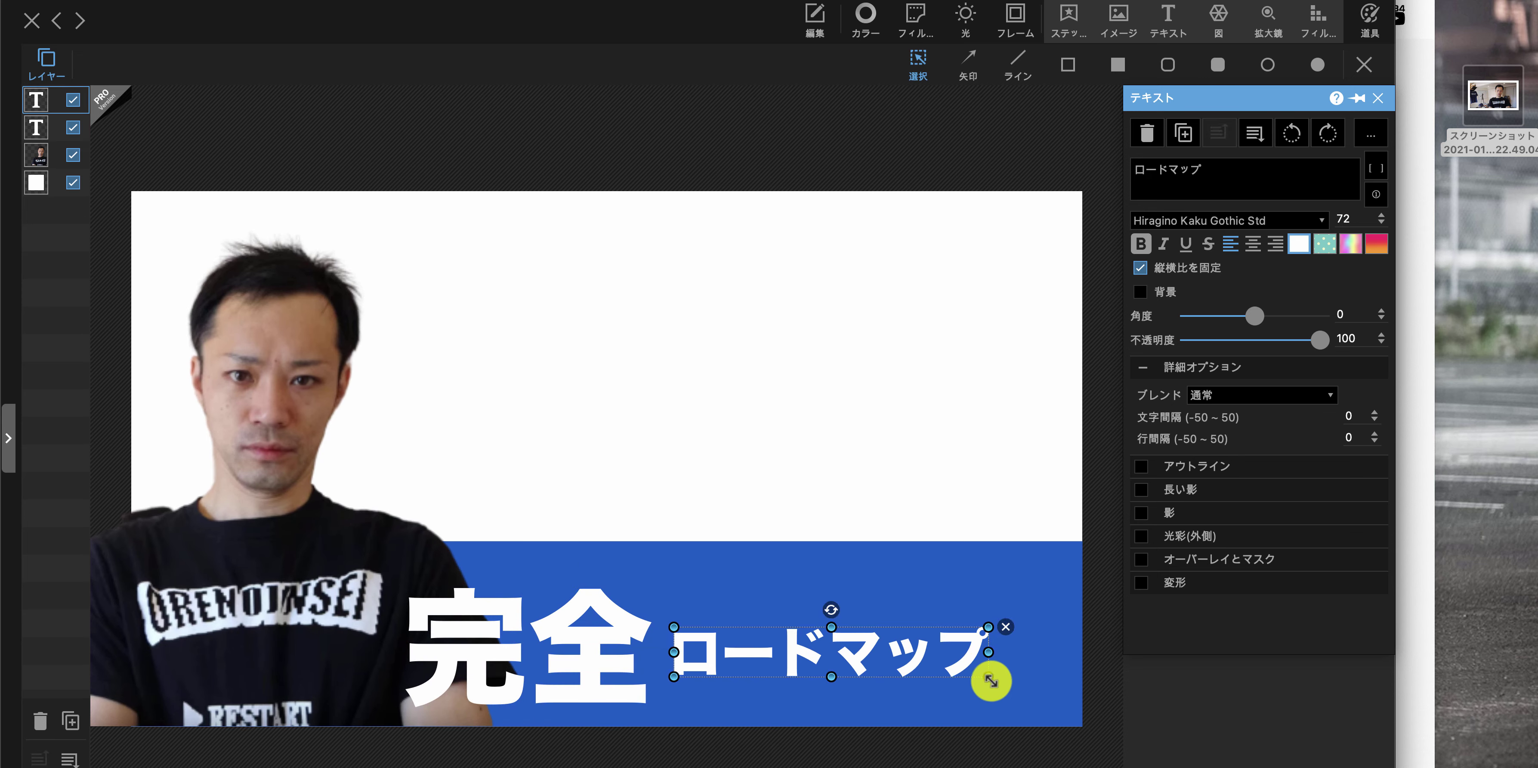
{"action": "left_click_drag", "start_coordinate": [991, 680], "coordinate": [1074, 701]}
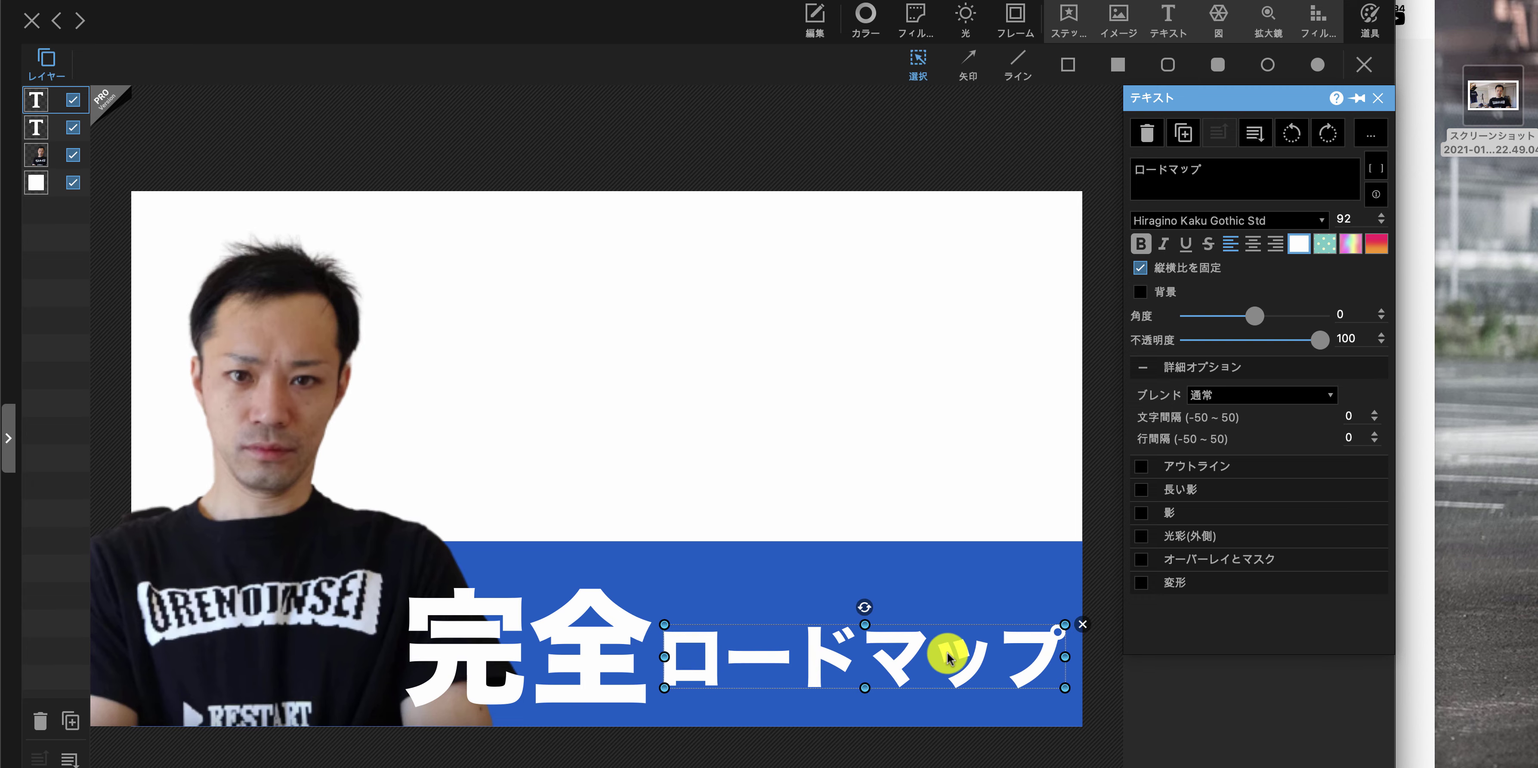
{"action": "key", "text": "super+Tab"}
{"action": "key", "text": "super+Tab"}
{"action": "left_click_drag", "start_coordinate": [588, 662], "coordinate": [602, 662]}
{"action": "left_click_drag", "start_coordinate": [932, 671], "coordinate": [943, 672]}
Compare the title layout with the reference thumbnail on the YouTube video page
{"action": "left_click", "coordinate": [522, 673]}
{"action": "key", "text": "super+Tab"}
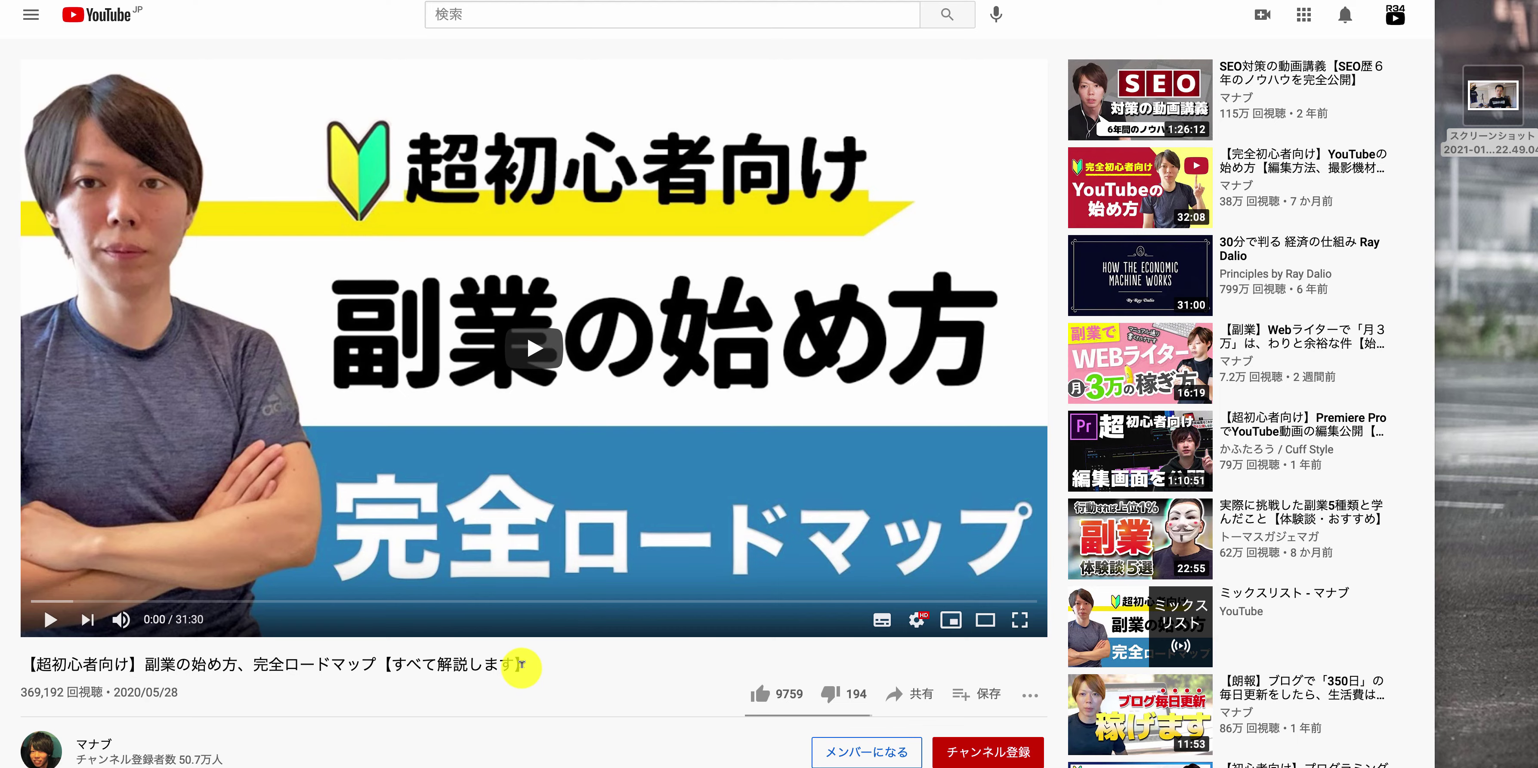
{"action": "key", "text": "super+Tab"}
{"action": "key", "text": "super+Tab"}
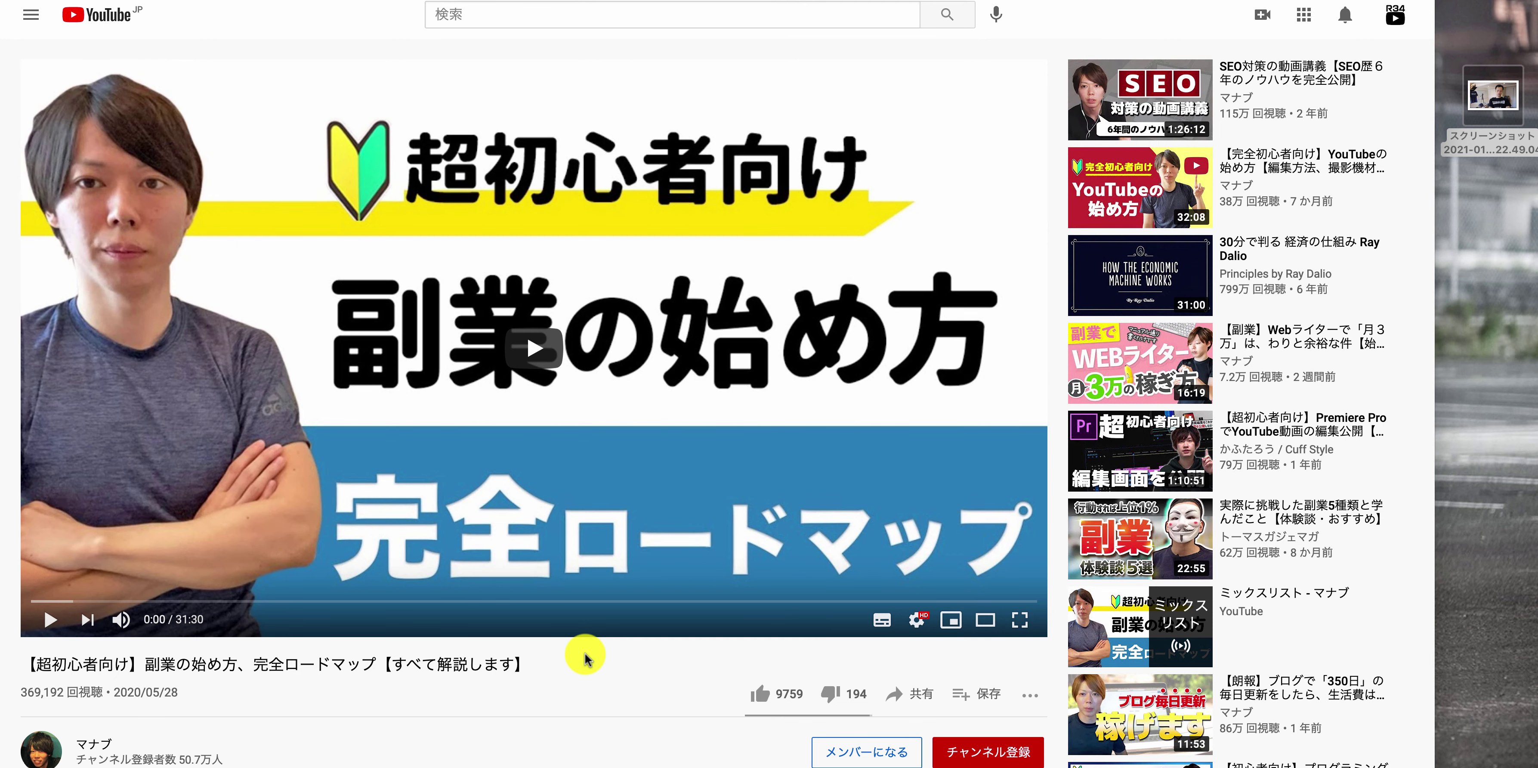
{"action": "key", "text": "super+Tab"}
{"action": "key", "text": "super+Tab"}
{"action": "key", "text": "super+Tab"}
Add a black text object reading 副業 on the white area above the blue band
{"action": "left_click", "coordinate": [1169, 21]}
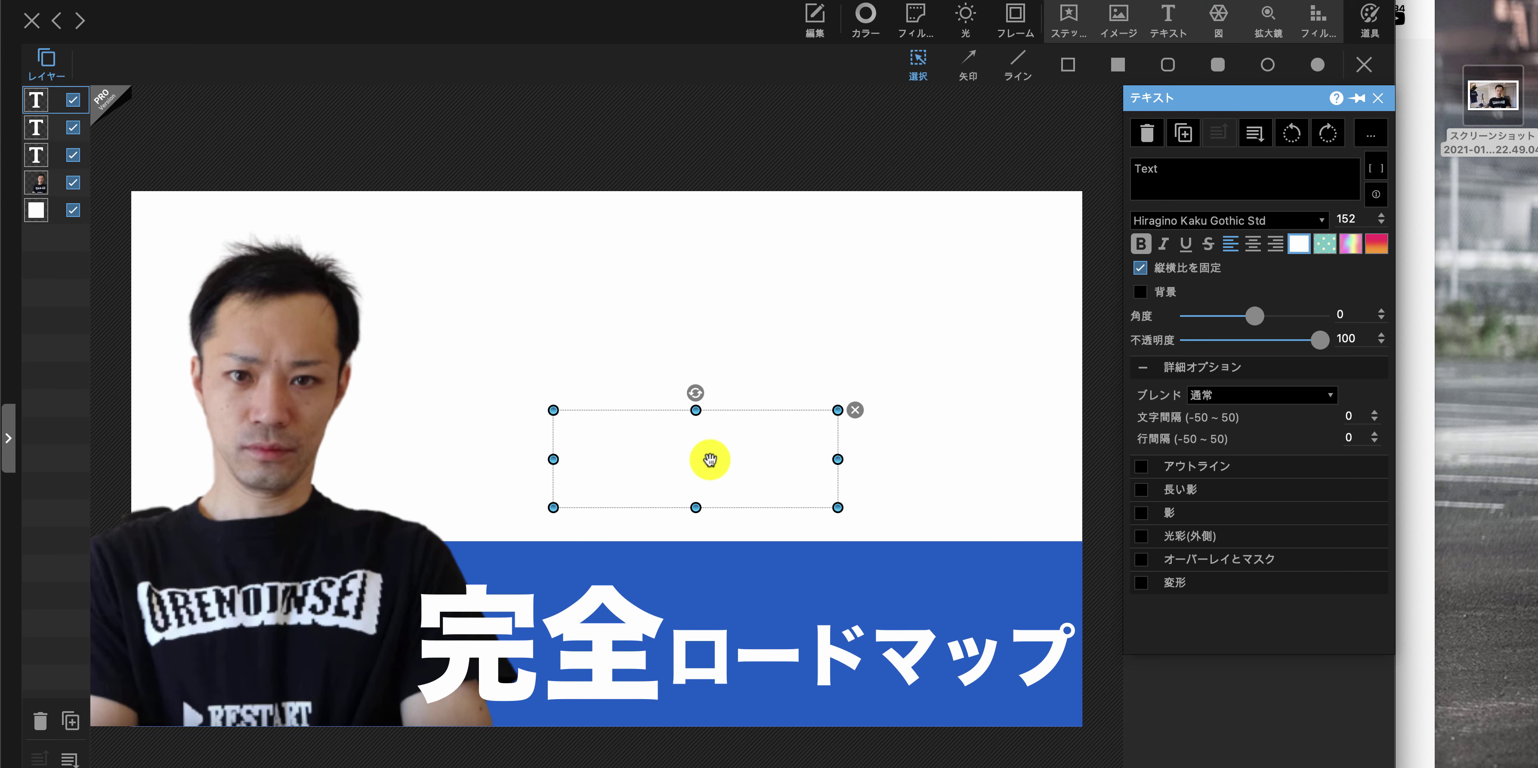
{"action": "left_click", "coordinate": [1298, 243]}
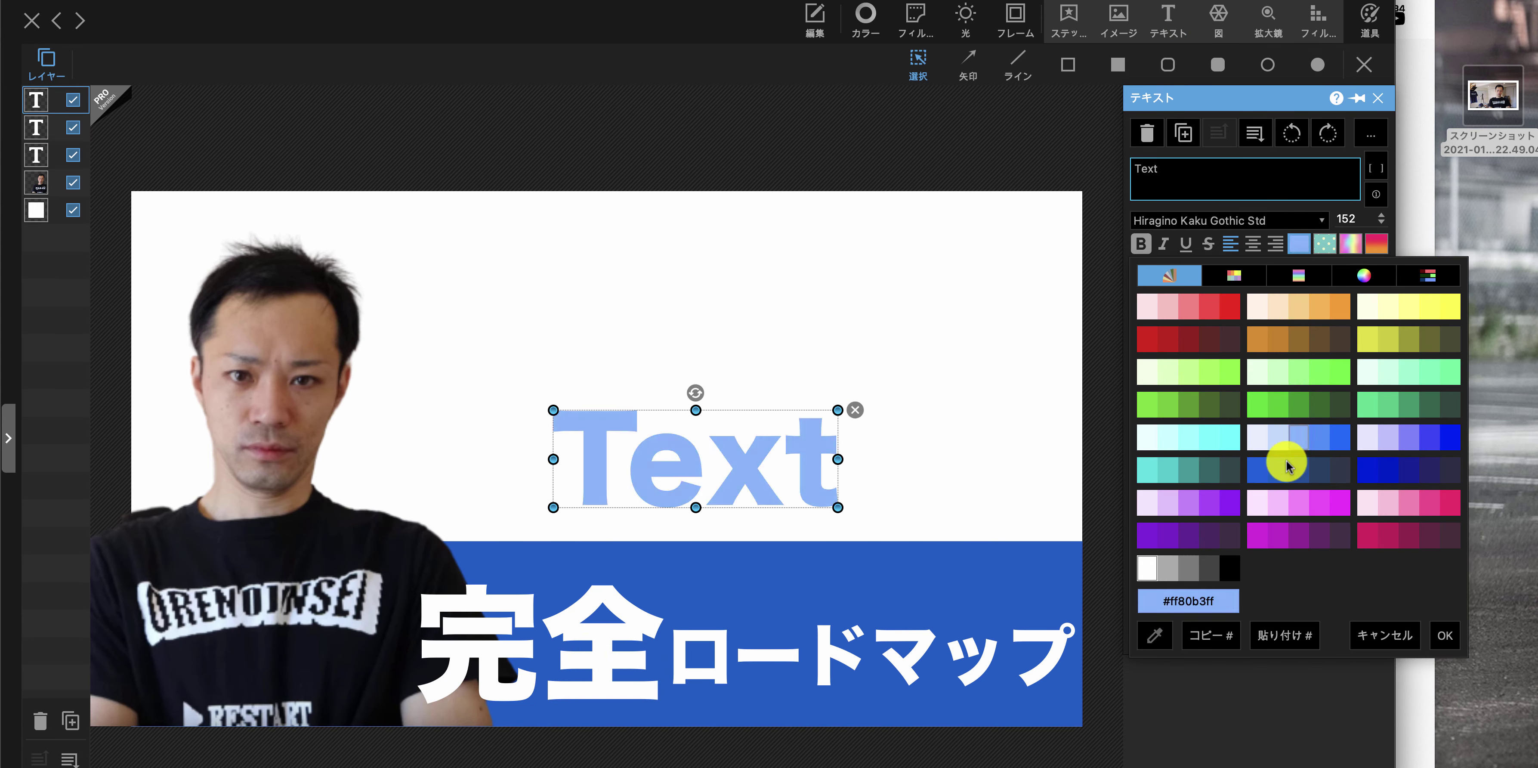
{"action": "left_click", "coordinate": [1229, 570]}
{"action": "left_click", "coordinate": [1172, 191]}
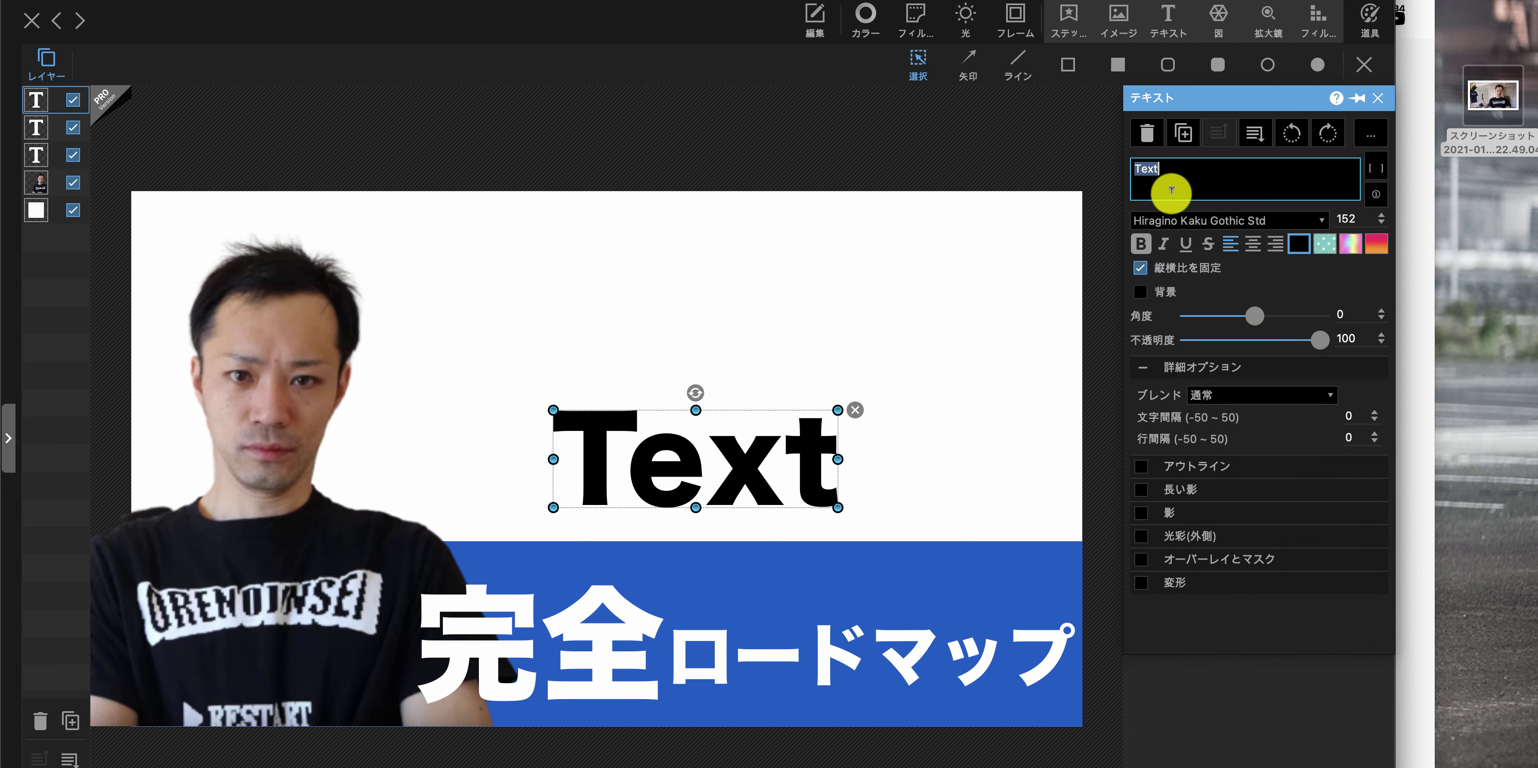
{"action": "type", "text": "副業"}
{"action": "key", "text": "Return"}
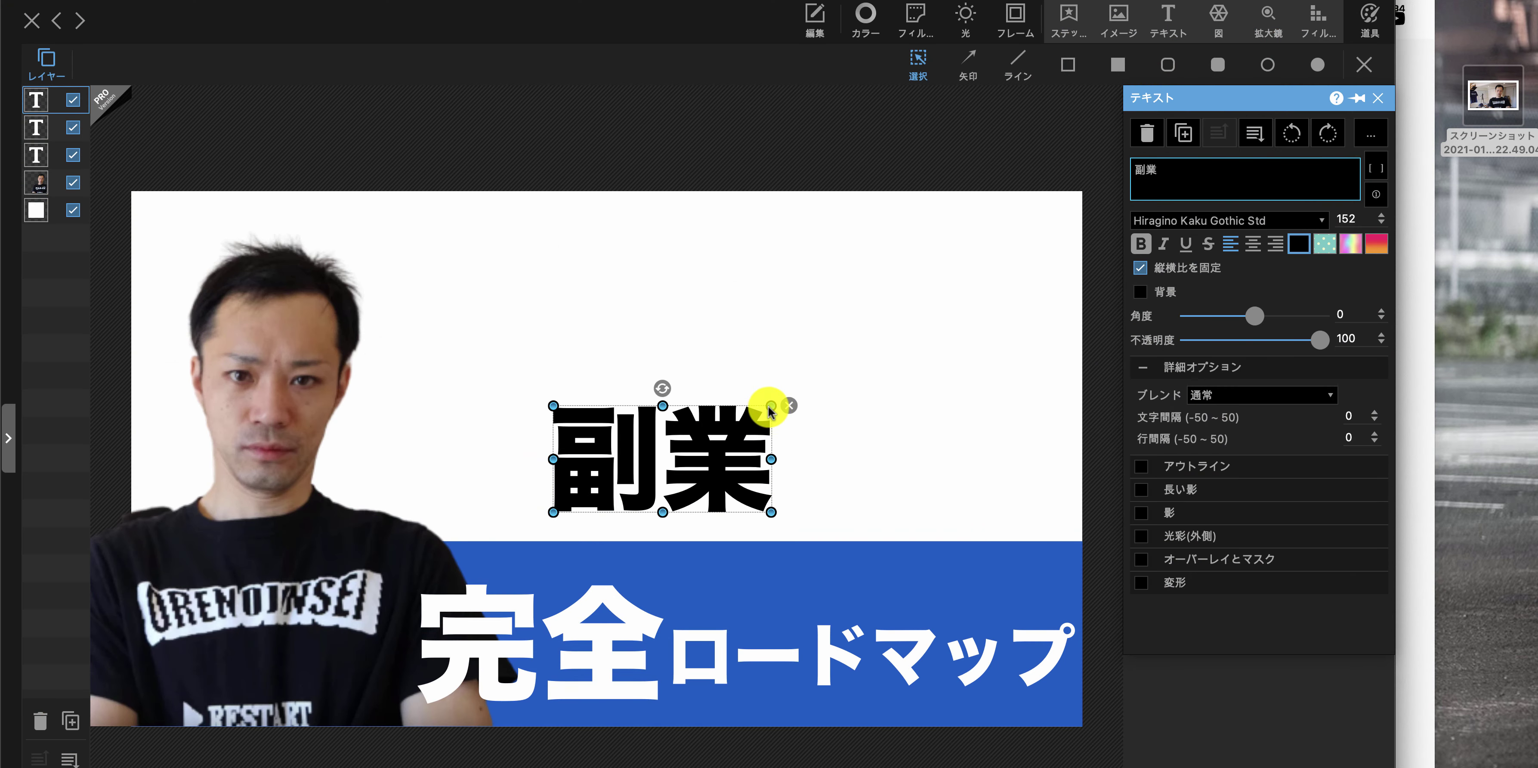
Enlarge 副業 to font size 185 and place it beside the portrait, just above the blue band
{"action": "left_click_drag", "start_coordinate": [770, 411], "coordinate": [879, 382]}
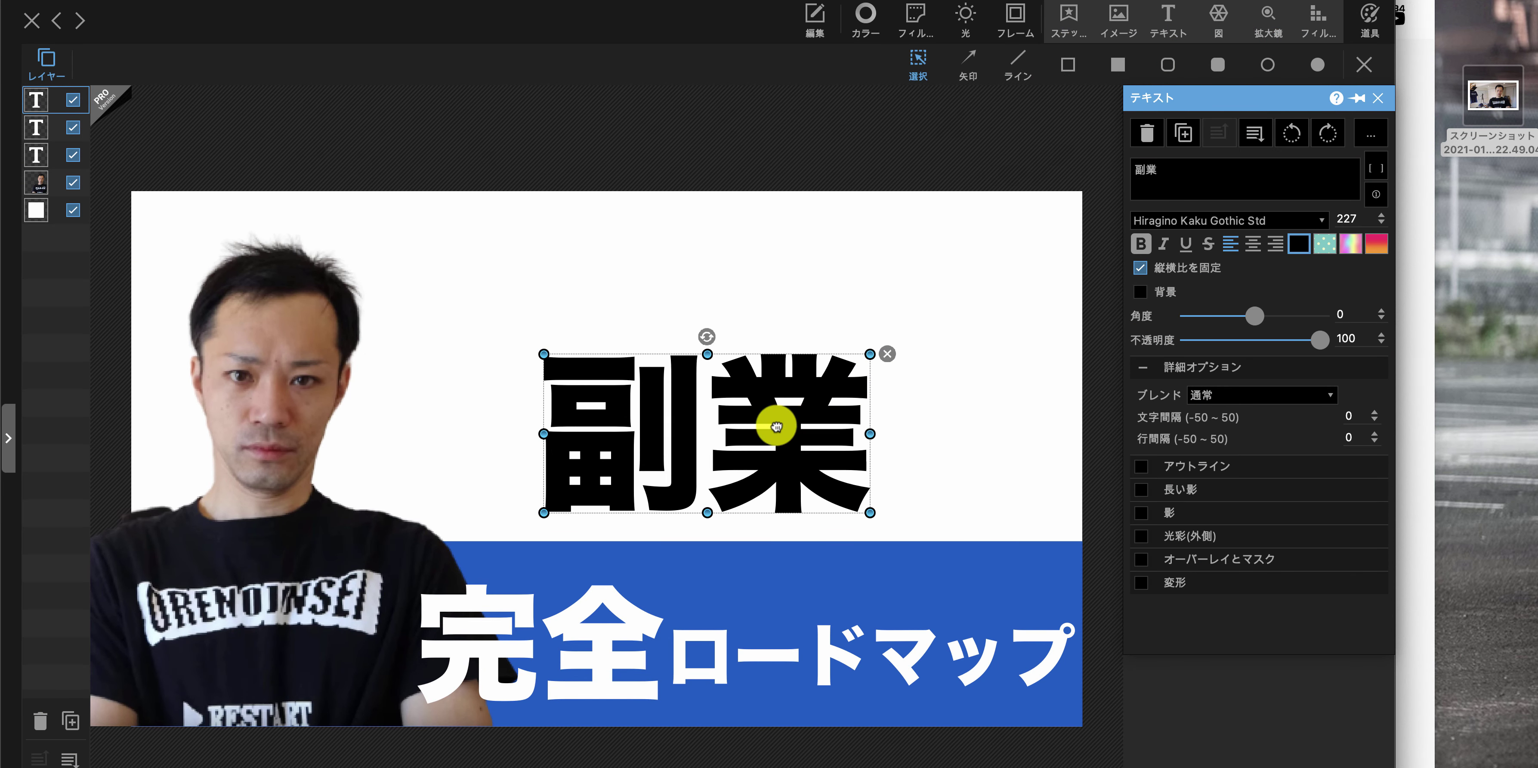
{"action": "left_click_drag", "start_coordinate": [815, 422], "coordinate": [665, 440]}
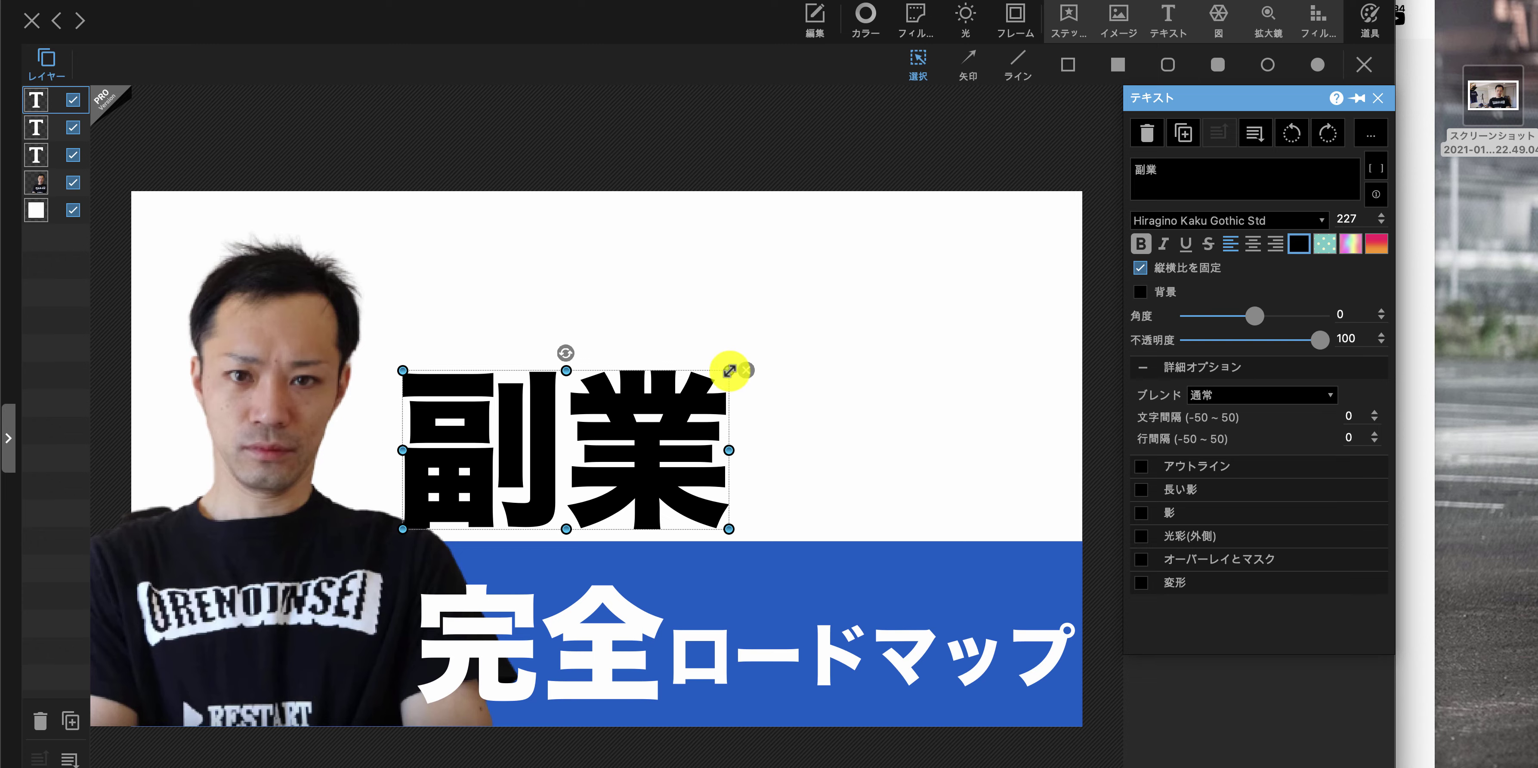
{"action": "left_click_drag", "start_coordinate": [729, 371], "coordinate": [673, 388]}
{"action": "left_click_drag", "start_coordinate": [605, 447], "coordinate": [634, 452]}
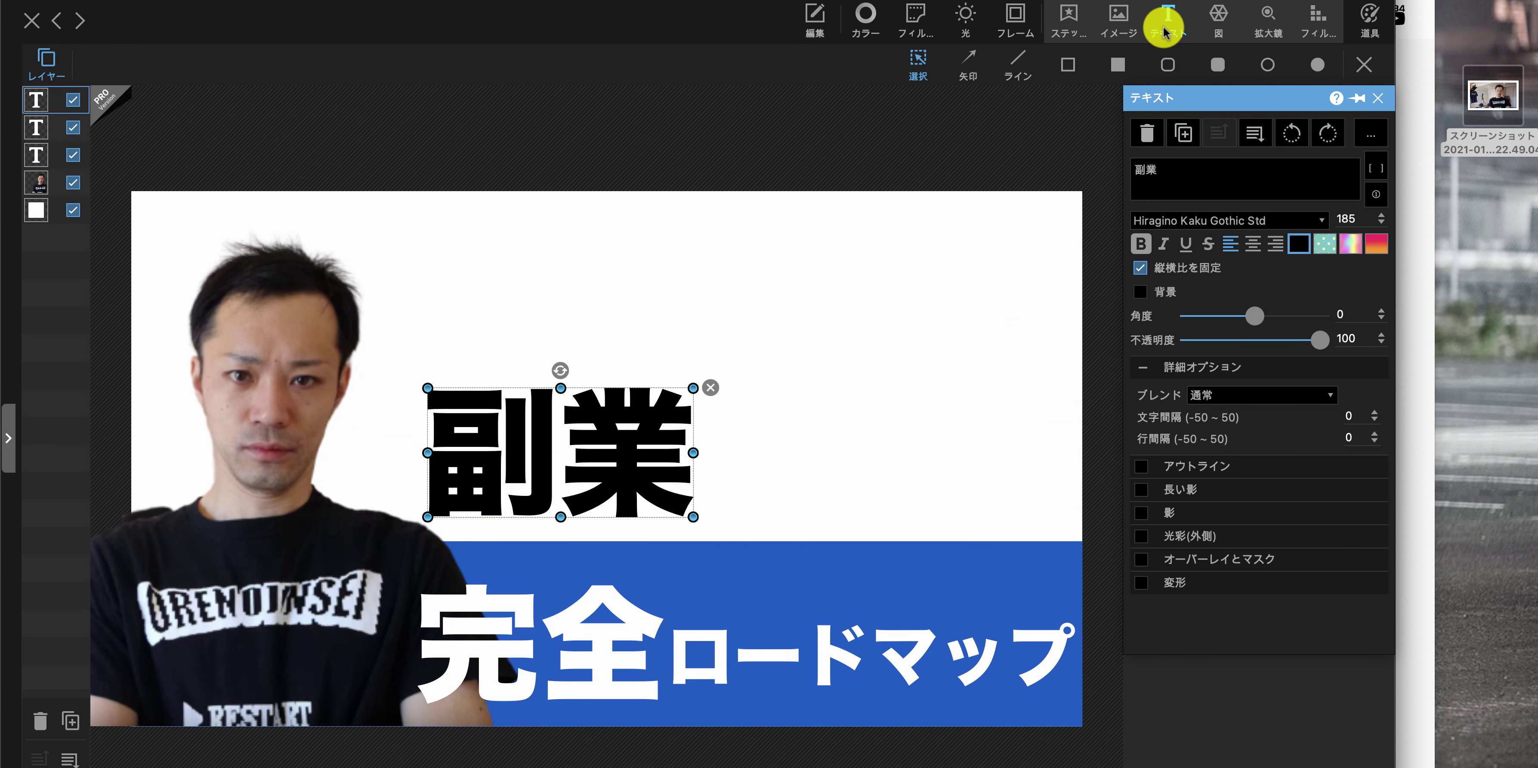
Add a separate black text object reading の directly after 副業
{"action": "left_click", "coordinate": [1165, 21]}
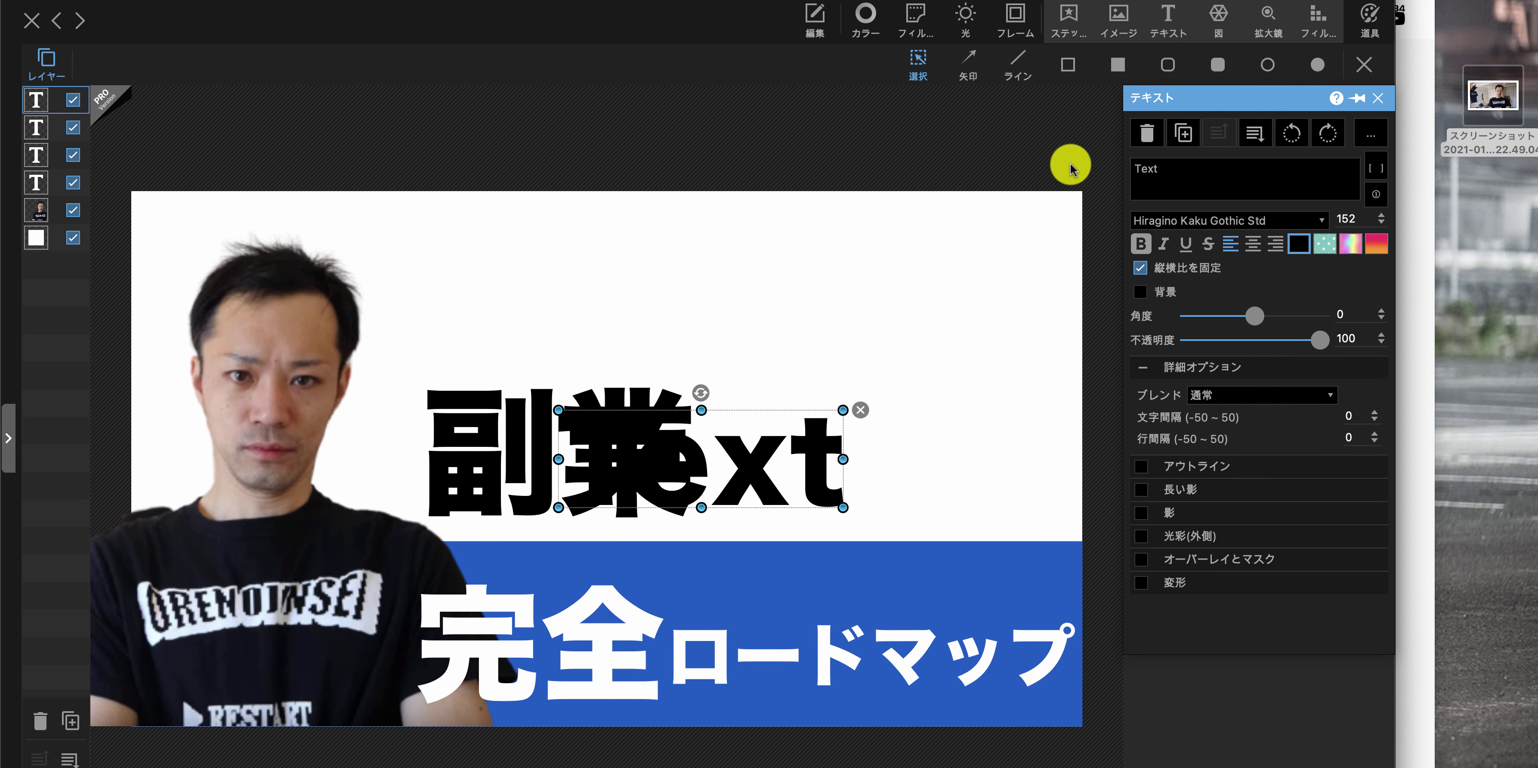
{"action": "left_click_drag", "start_coordinate": [680, 477], "coordinate": [833, 470]}
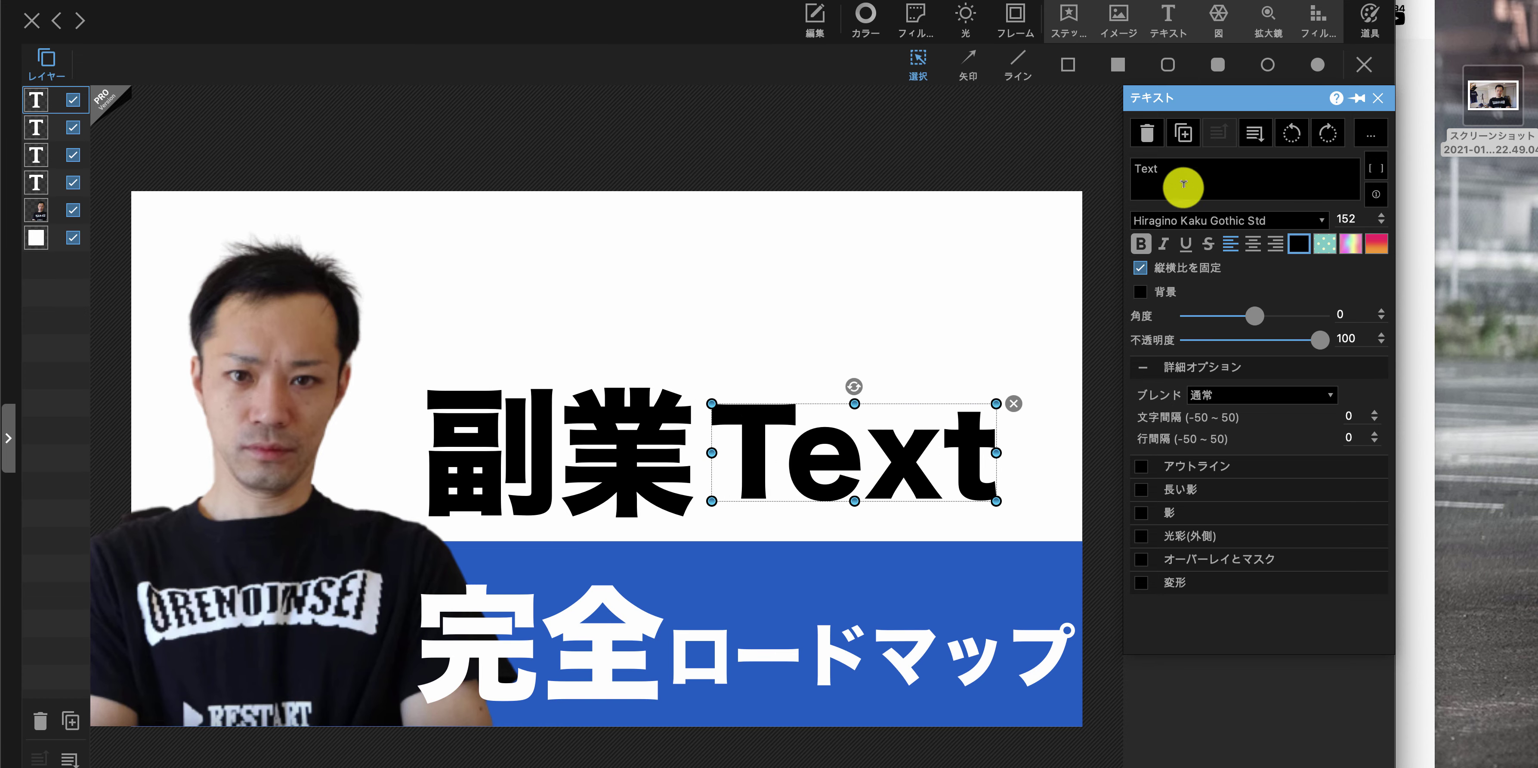
{"action": "type", "text": "の"}
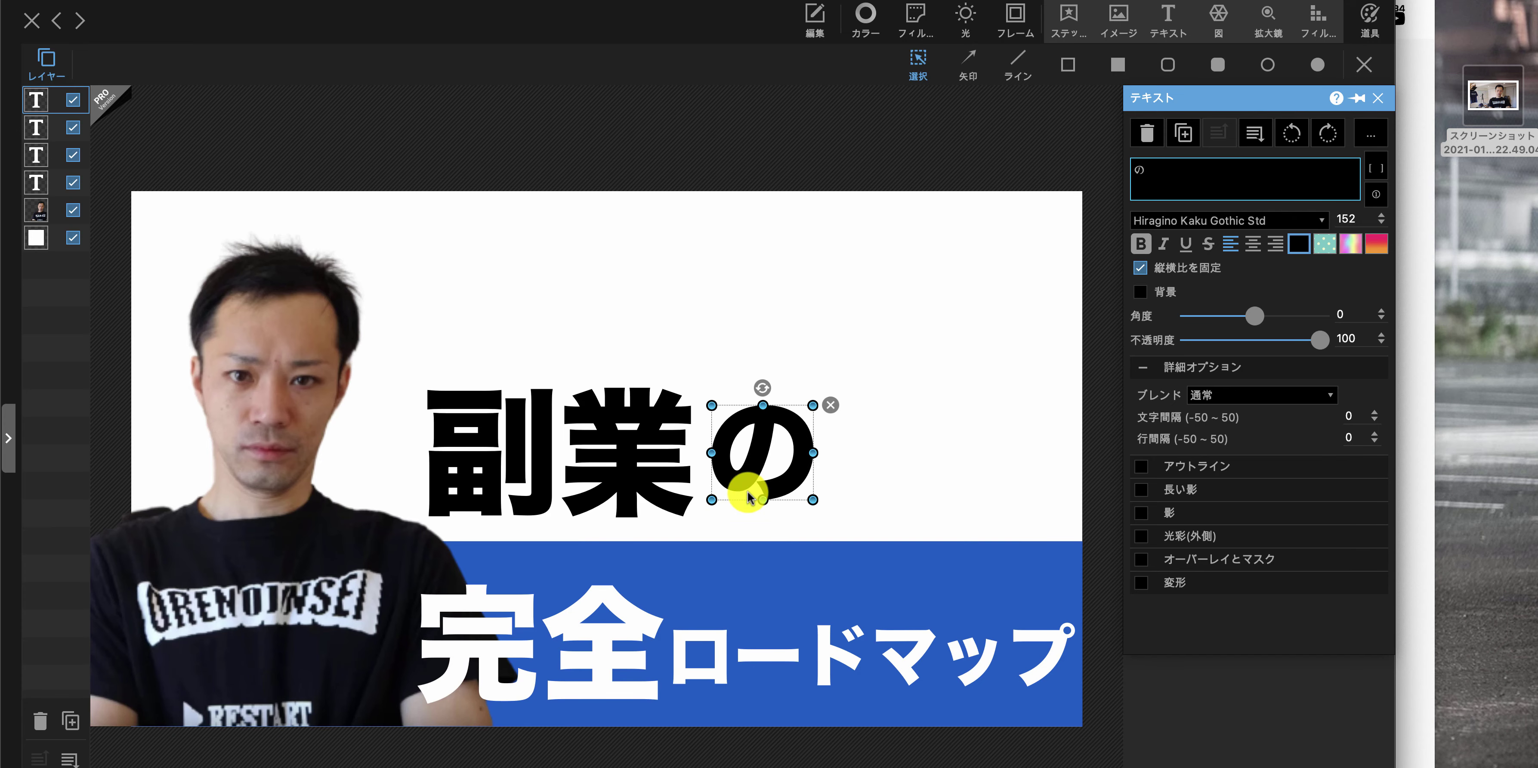
{"action": "left_click_drag", "start_coordinate": [749, 497], "coordinate": [736, 508]}
{"action": "left_click", "coordinate": [895, 441]}
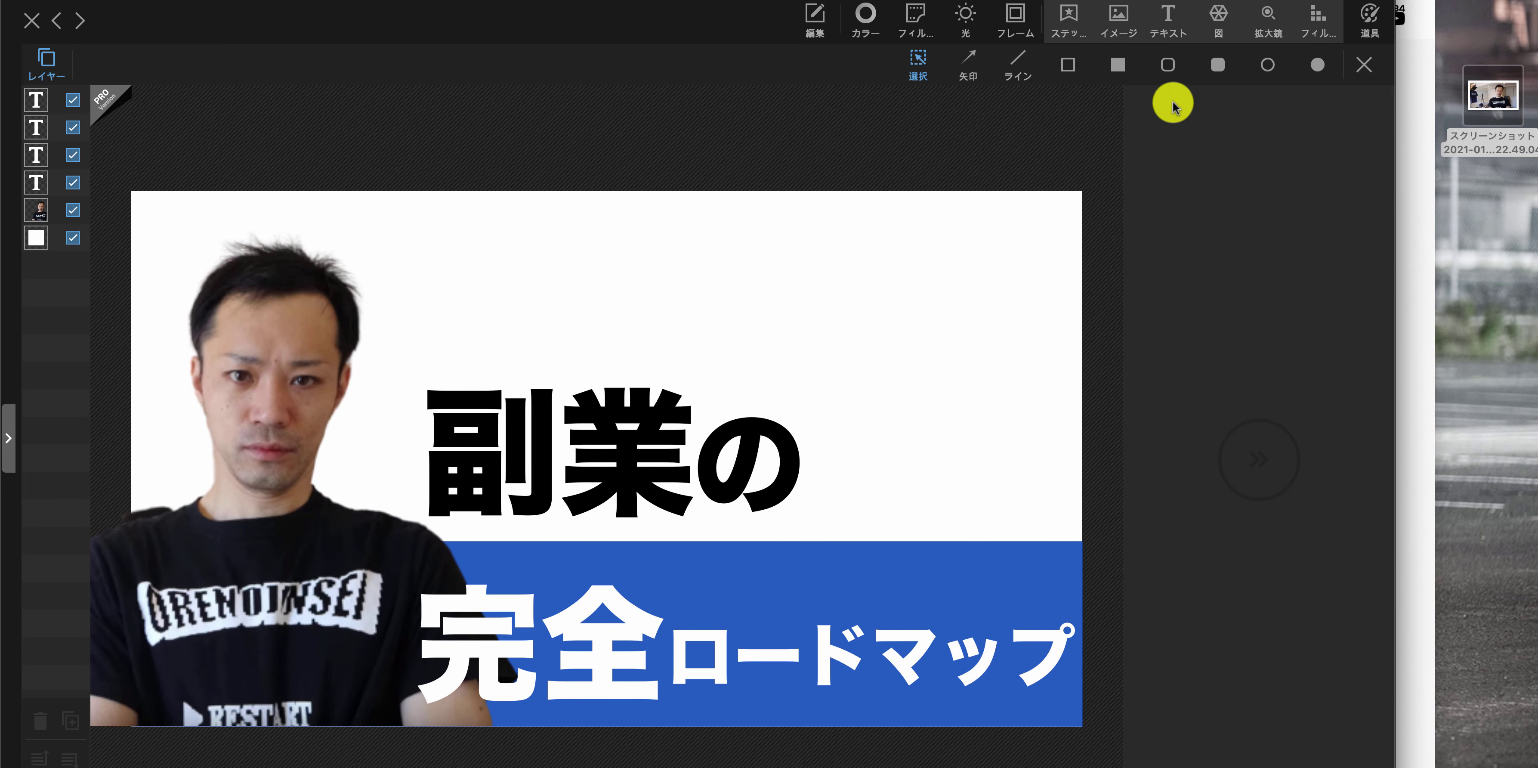
Add another black text object reading 始め方 after の
{"action": "left_click", "coordinate": [1168, 24]}
{"action": "left_click_drag", "start_coordinate": [695, 443], "coordinate": [926, 432]}
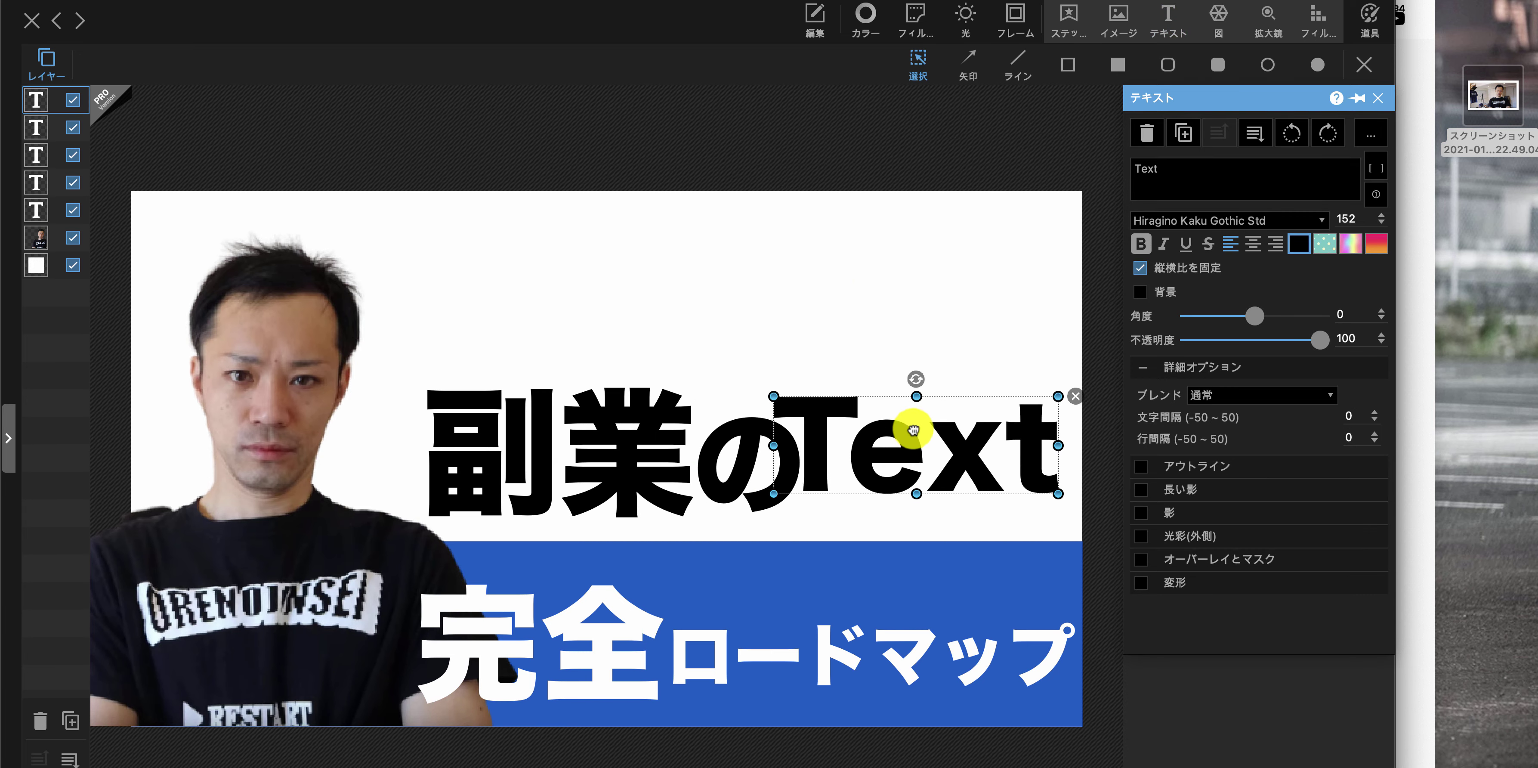
{"action": "type", "text": "はj"}
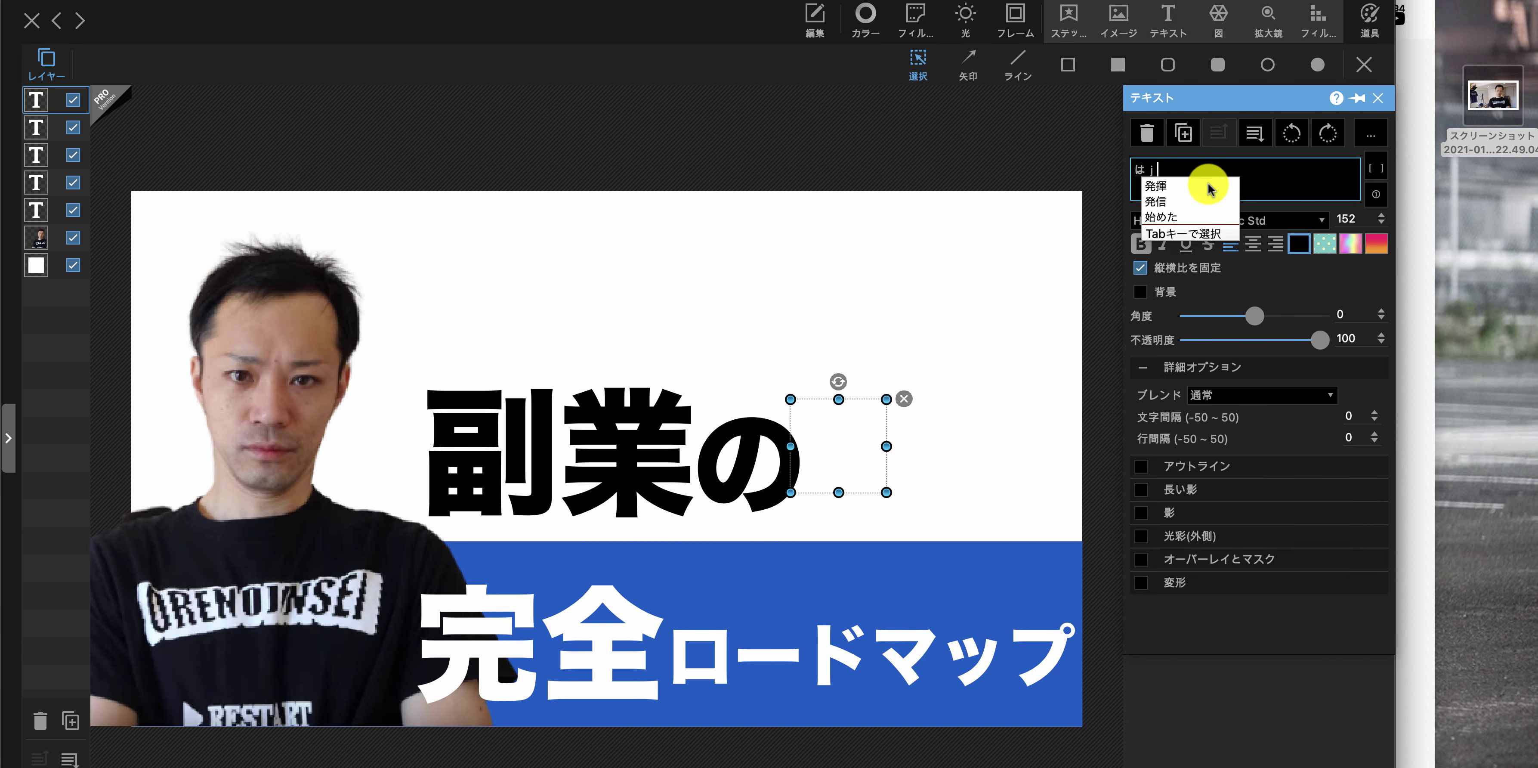
{"action": "type", "text": "imekata"}
{"action": "key", "text": "Return"}
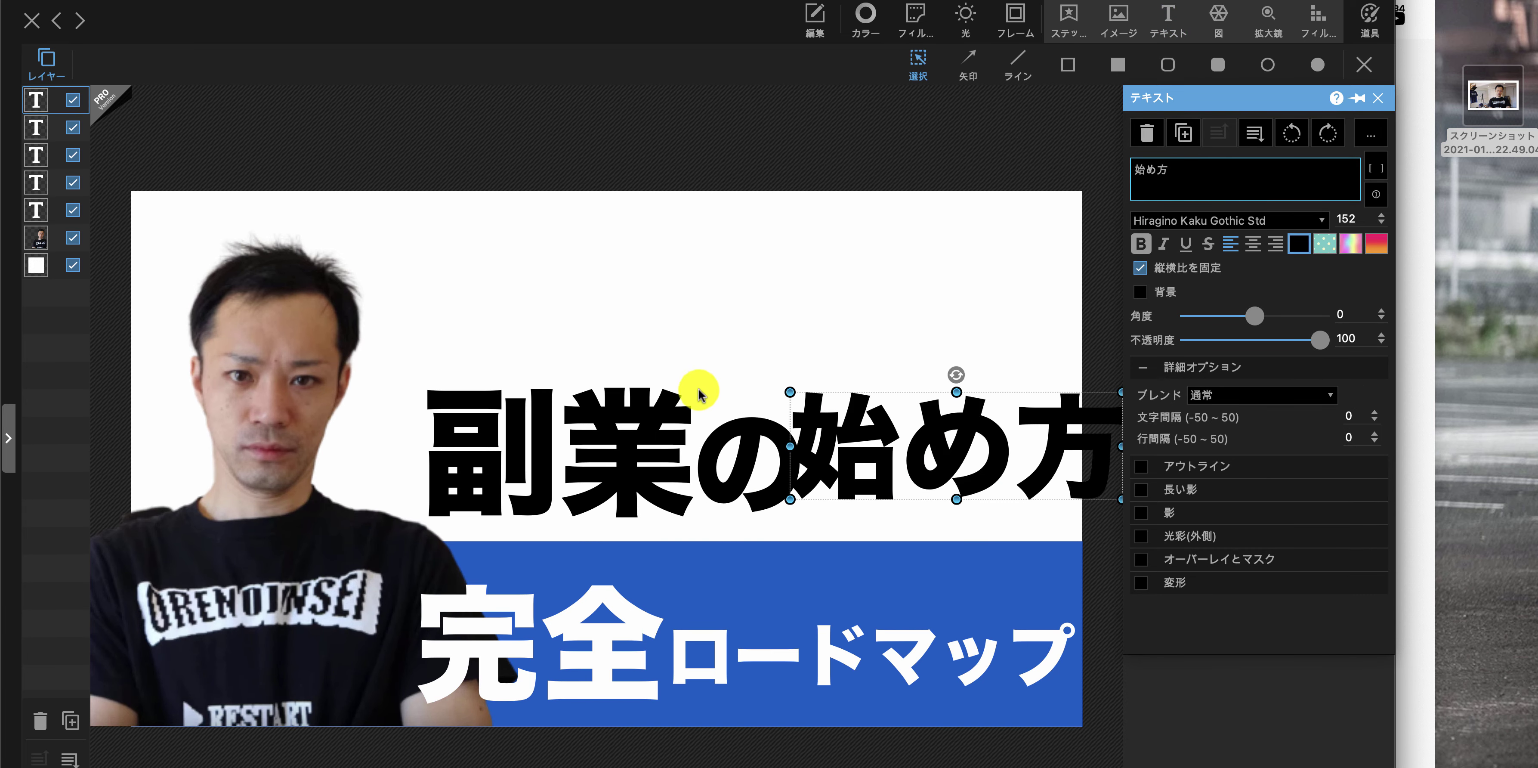
Move 副業 closer to the portrait at font size 172, and shift の and 始め方 after it so the line fits the canvas
{"action": "left_click_drag", "start_coordinate": [617, 428], "coordinate": [573, 432]}
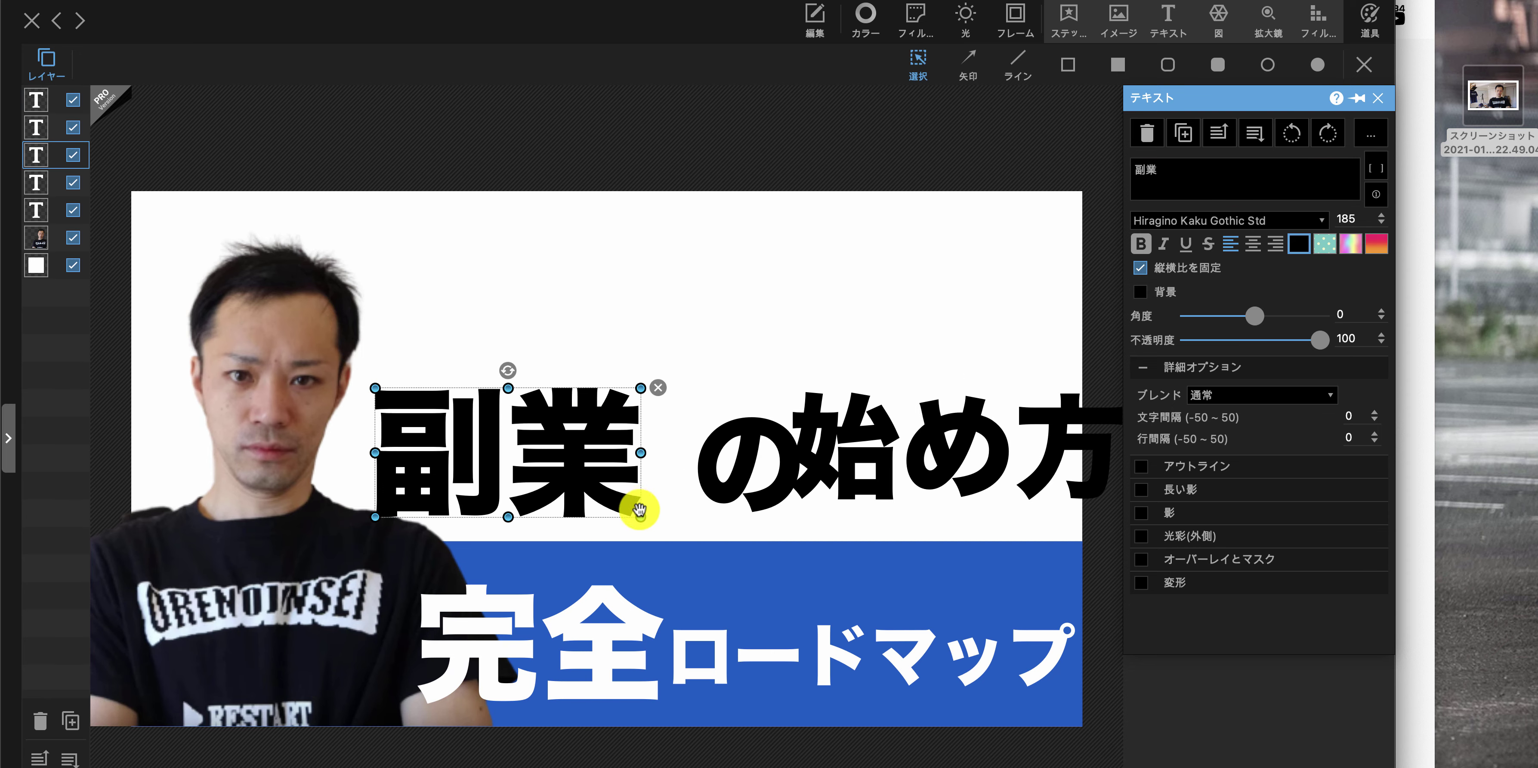
{"action": "left_click_drag", "start_coordinate": [641, 517], "coordinate": [618, 508]}
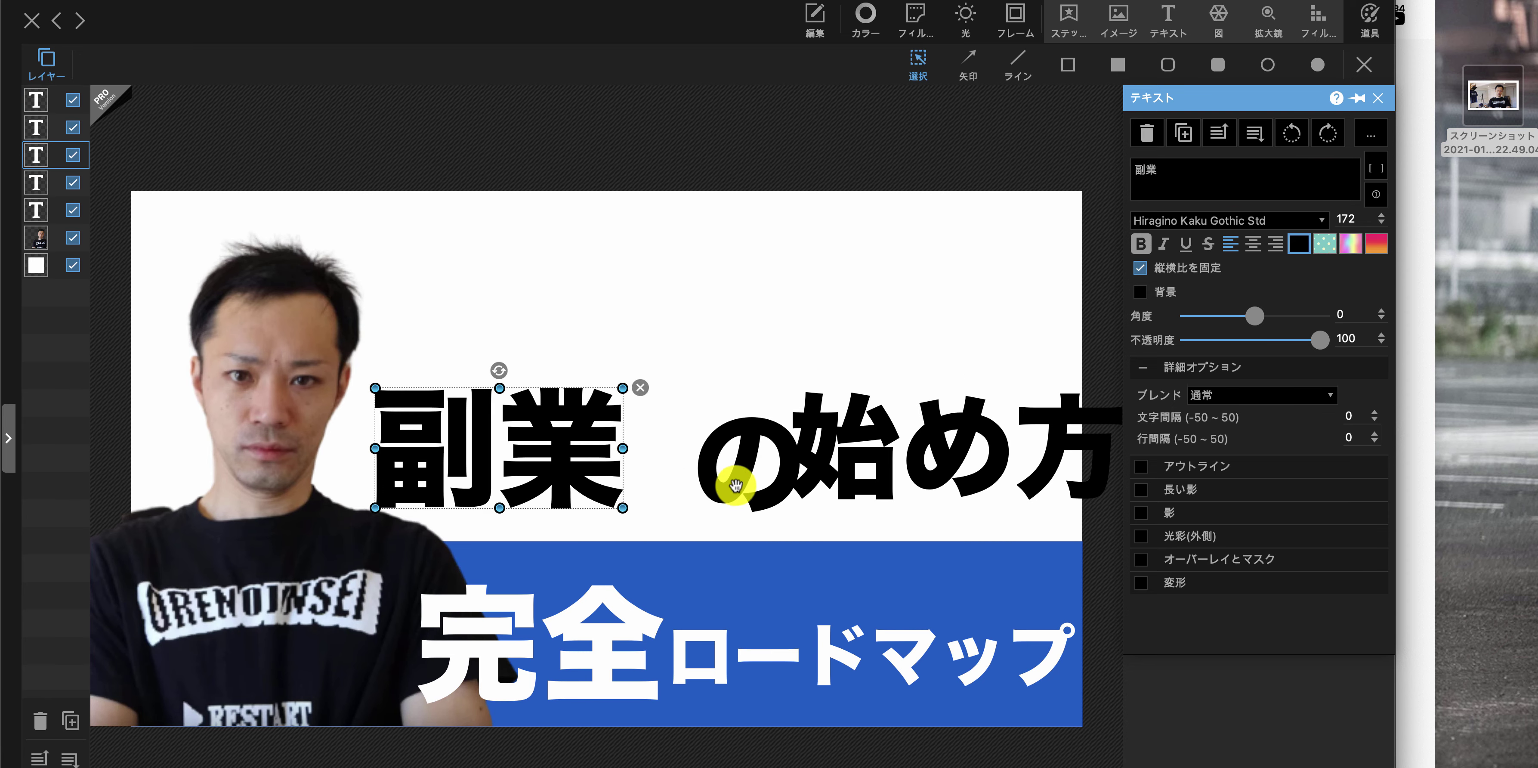
{"action": "left_click_drag", "start_coordinate": [732, 484], "coordinate": [679, 478]}
{"action": "left_click_drag", "start_coordinate": [863, 464], "coordinate": [823, 463]}
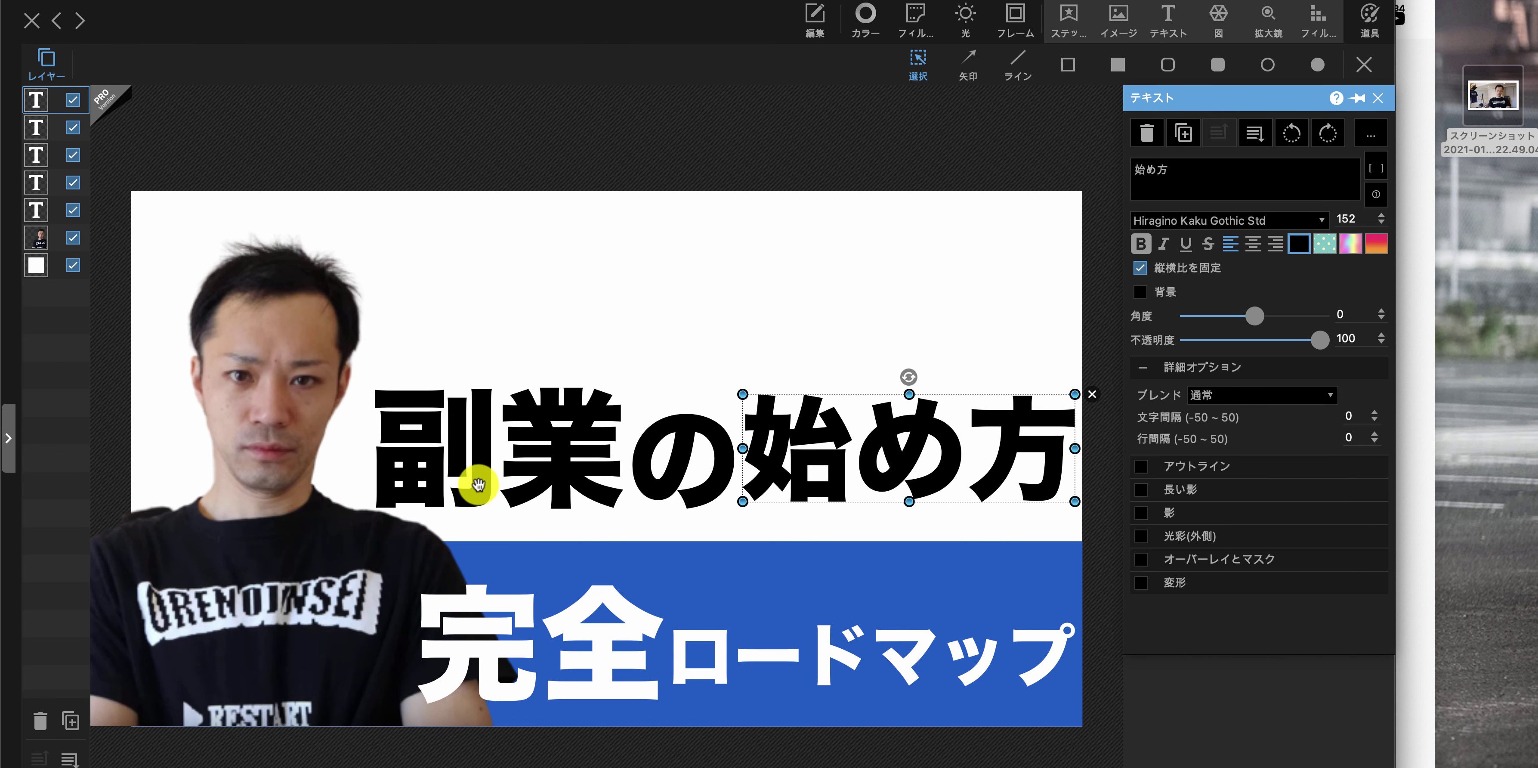
Shrink 副業 slightly more from its lower corner, reduce の a little and tighten the gap to 始め方
{"action": "left_click", "coordinate": [478, 484]}
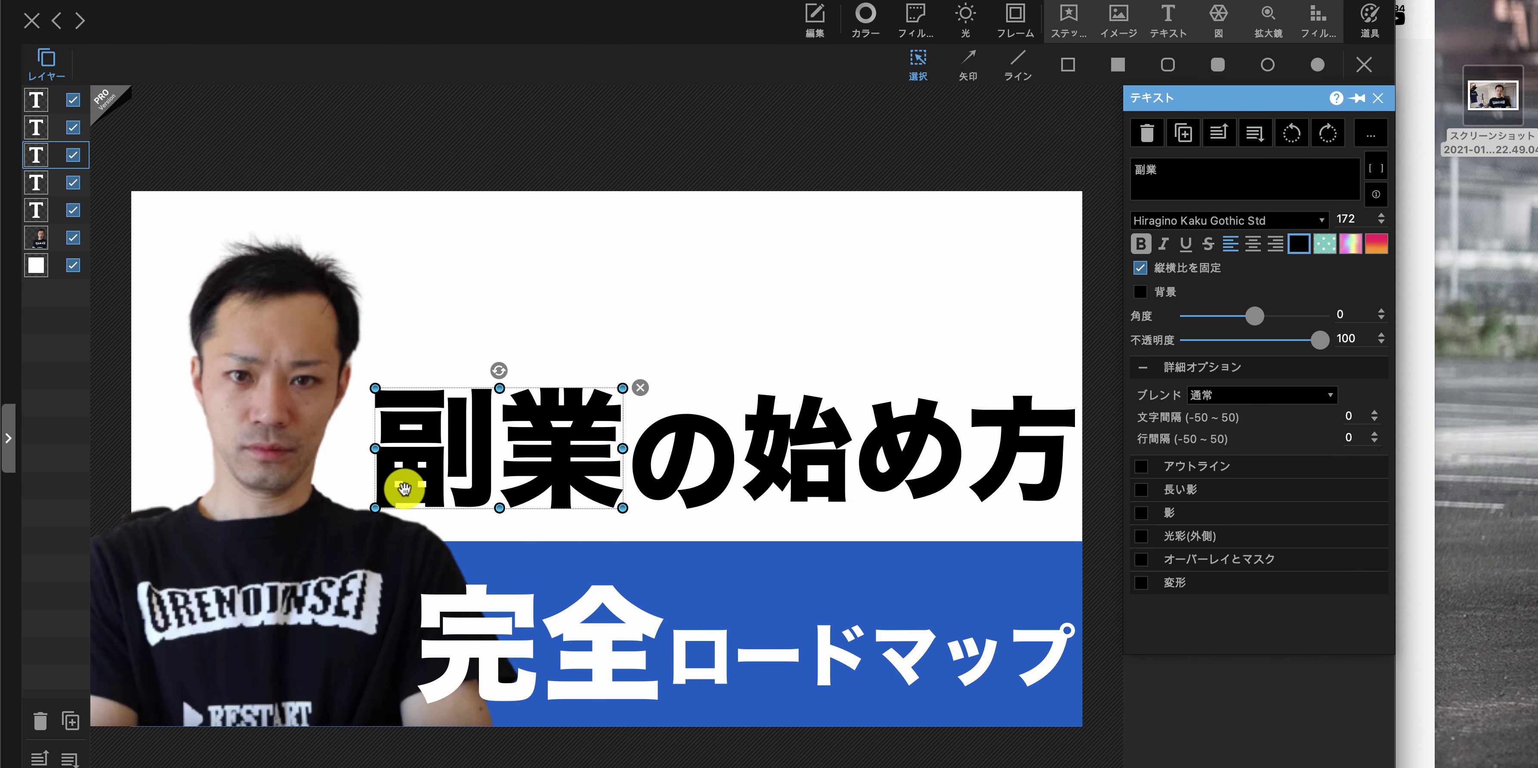
{"action": "left_click_drag", "start_coordinate": [374, 506], "coordinate": [398, 497]}
{"action": "left_click", "coordinate": [717, 479]}
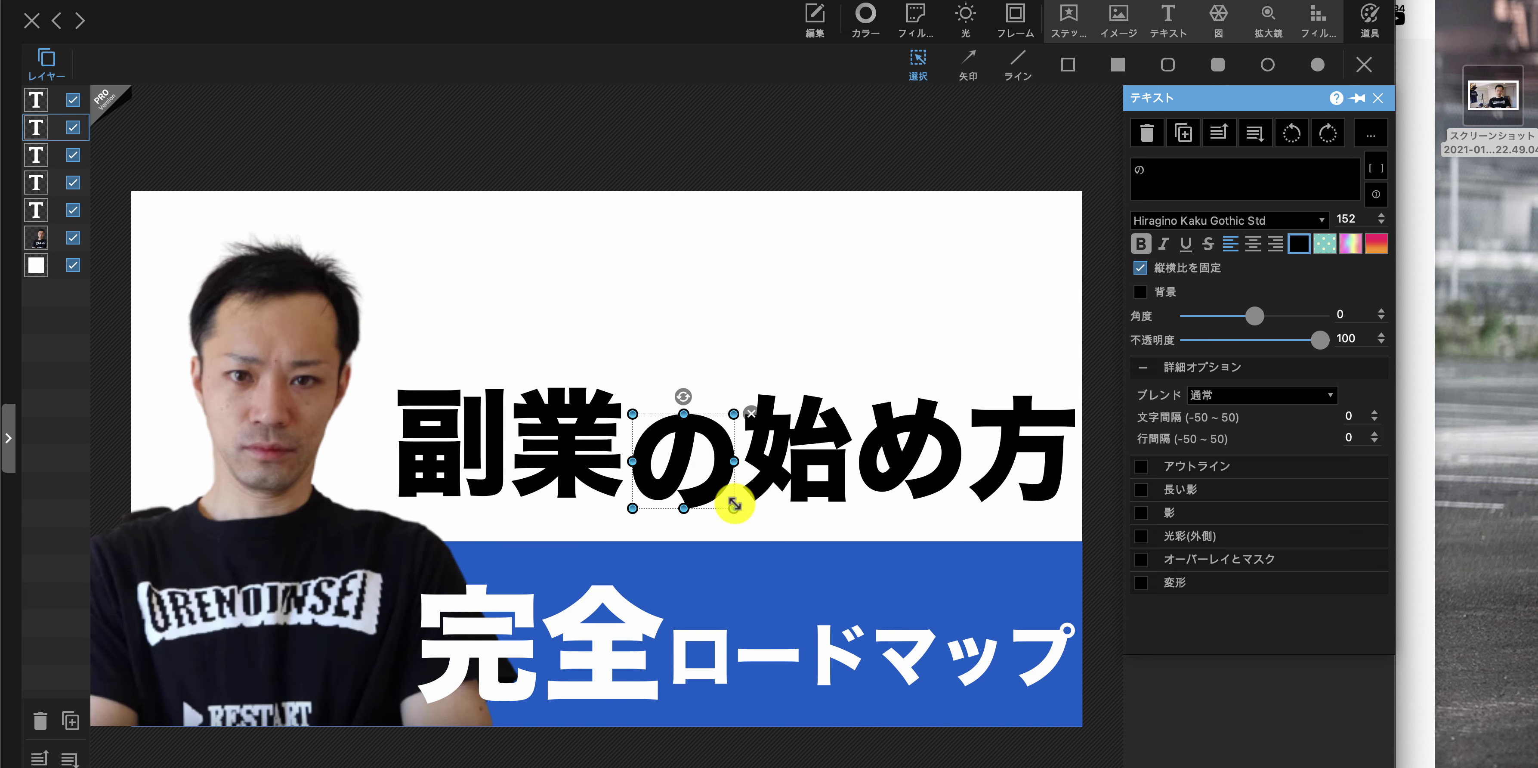
{"action": "left_click", "coordinate": [880, 454]}
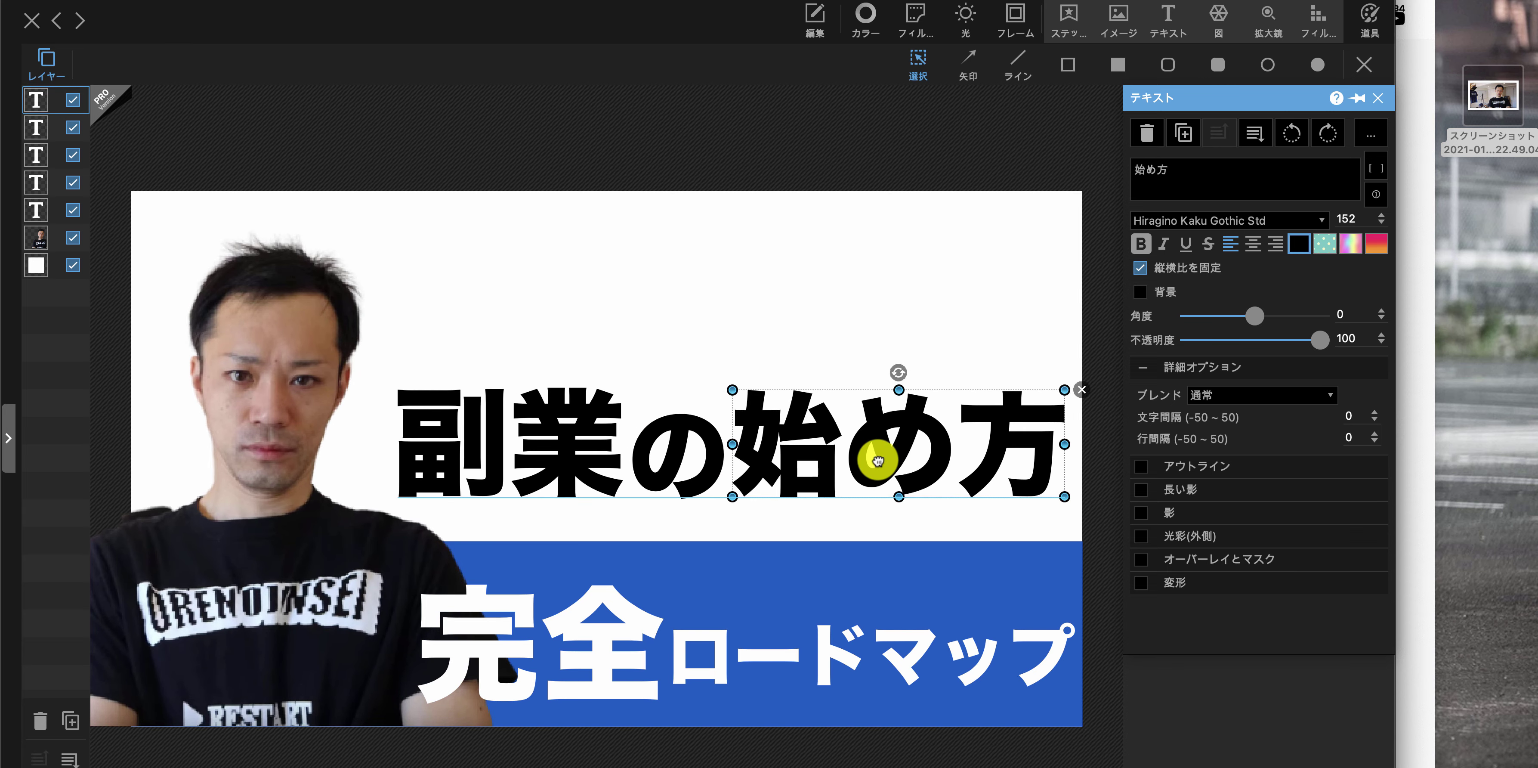
{"action": "left_click", "coordinate": [484, 362]}
{"action": "left_click_drag", "start_coordinate": [484, 362], "coordinate": [681, 445]}
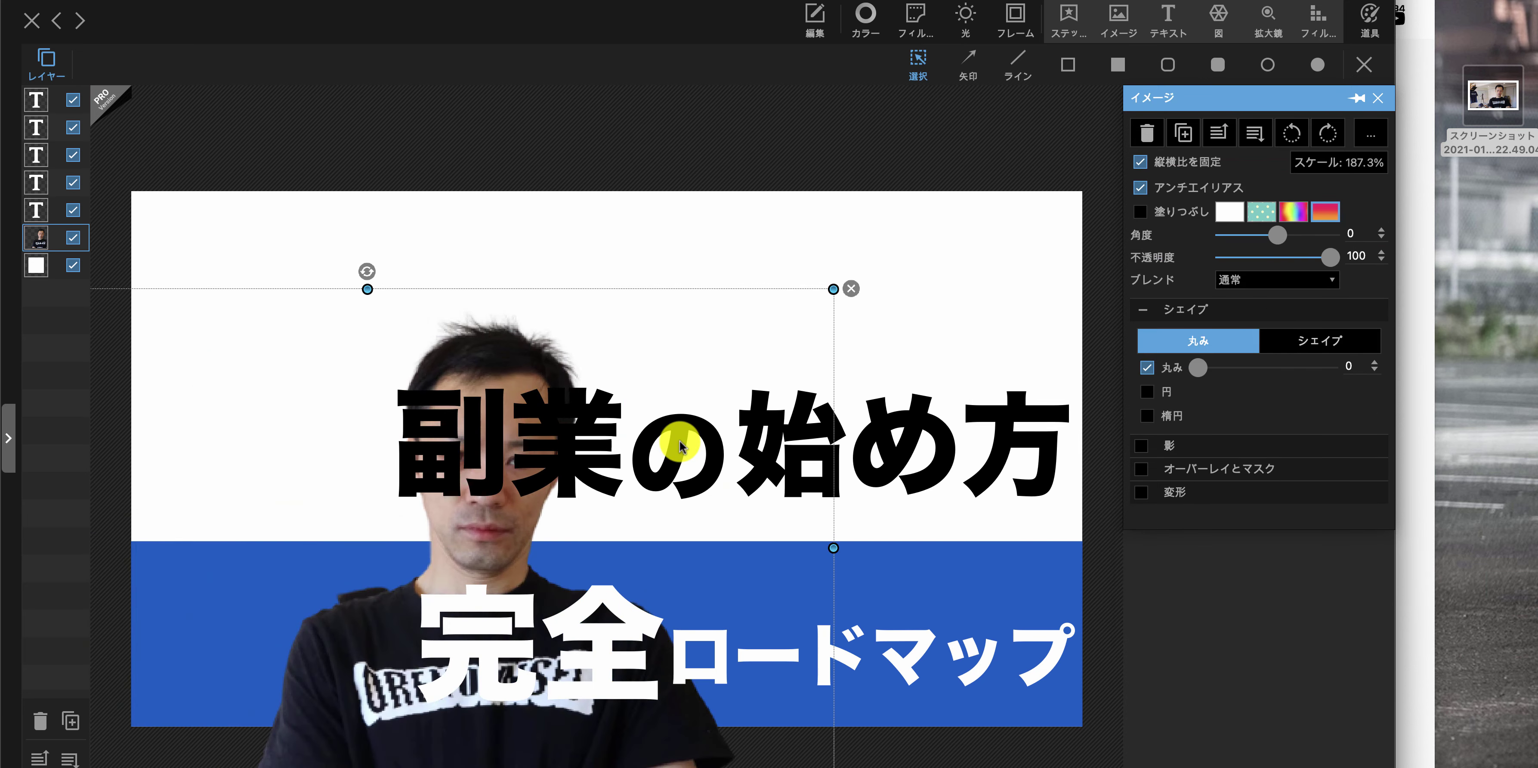
{"action": "key", "text": "super+z"}
{"action": "left_click", "coordinate": [728, 319]}
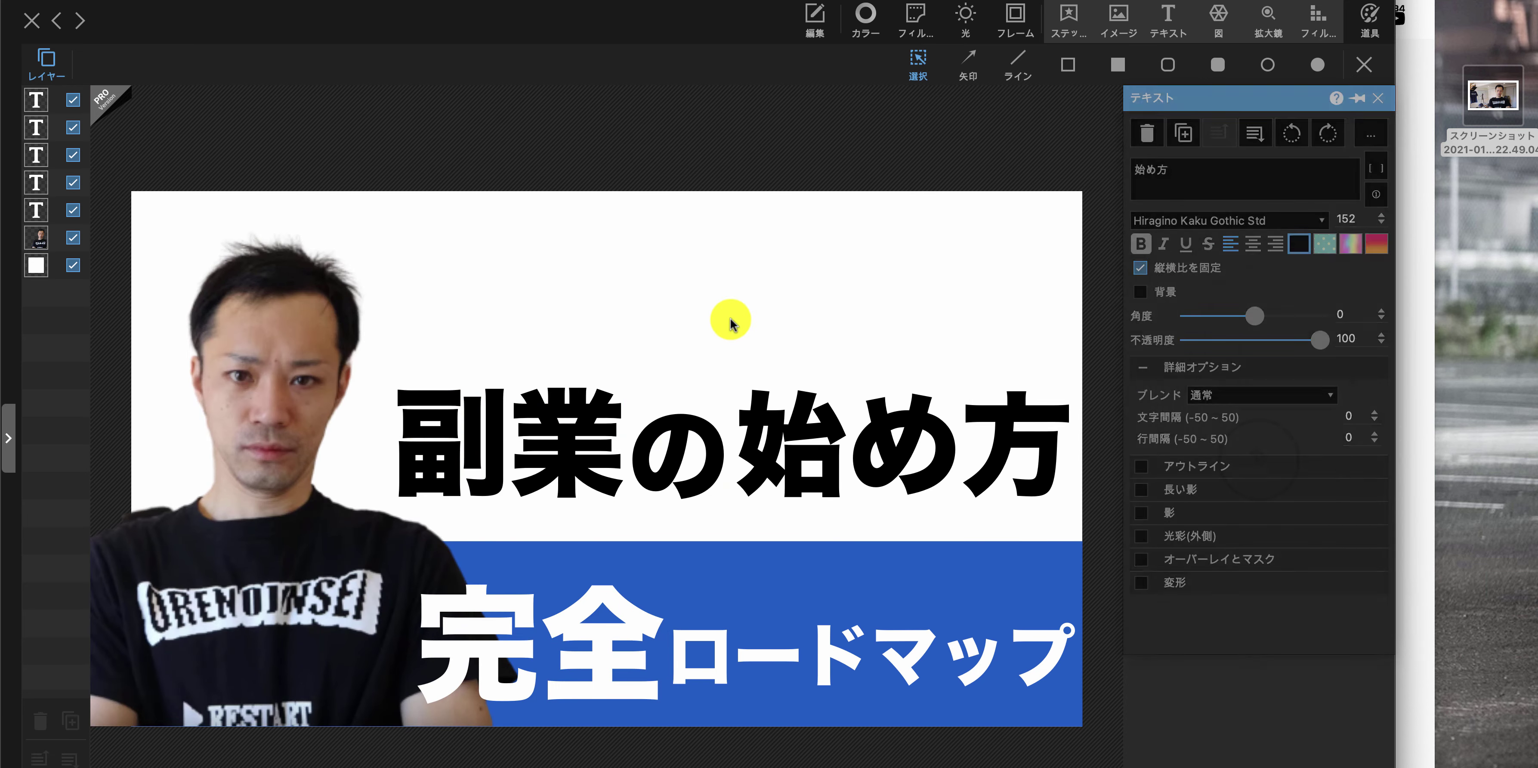
{"action": "left_click", "coordinate": [621, 395]}
{"action": "left_click_drag", "start_coordinate": [621, 395], "coordinate": [796, 429]}
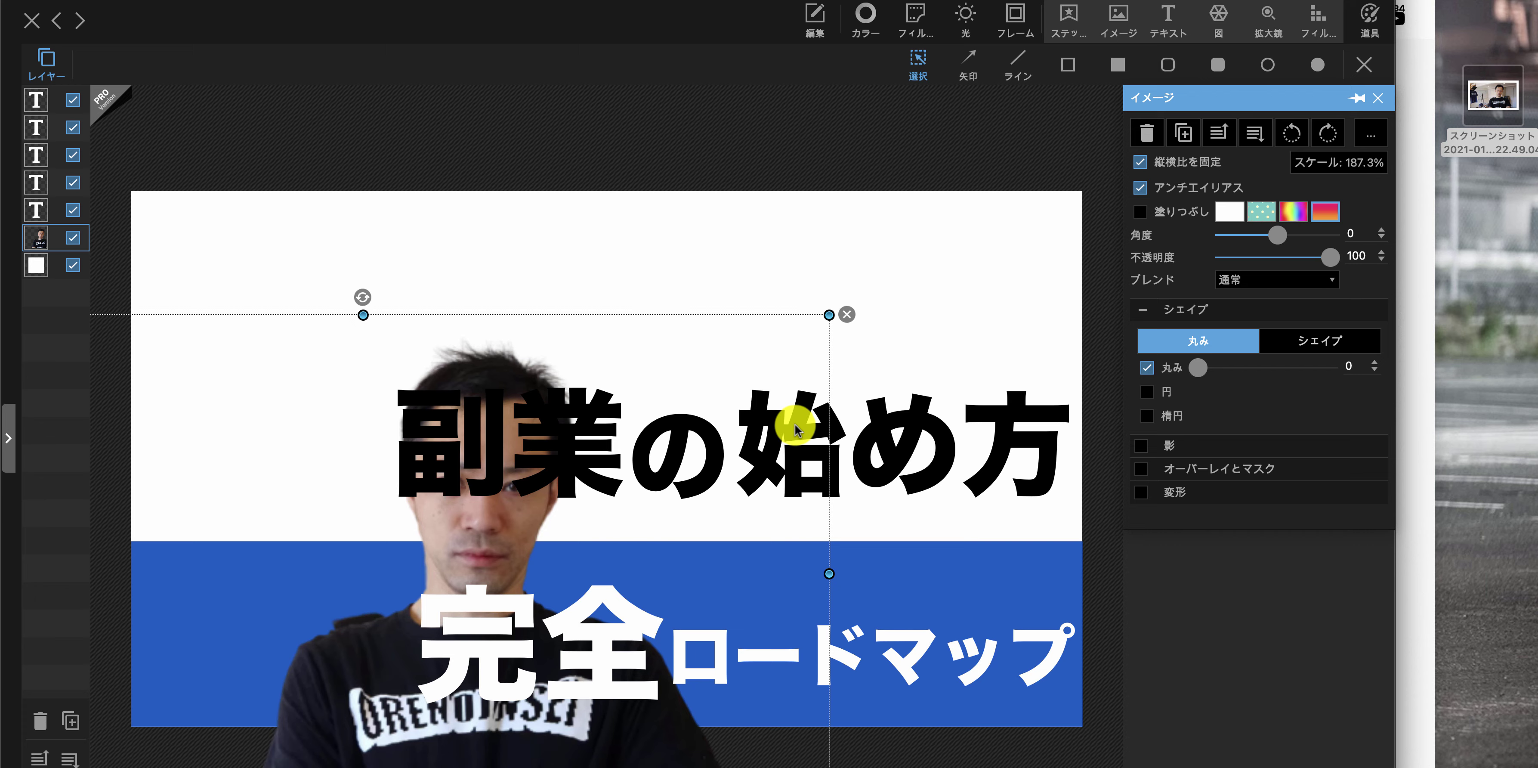
{"action": "key", "text": "super+z"}
{"action": "left_click", "coordinate": [794, 425]}
Select 副業, の and 始め方 together and shift the line slightly down toward the blue band and the canvas's right edge
{"action": "left_click", "coordinate": [821, 334]}
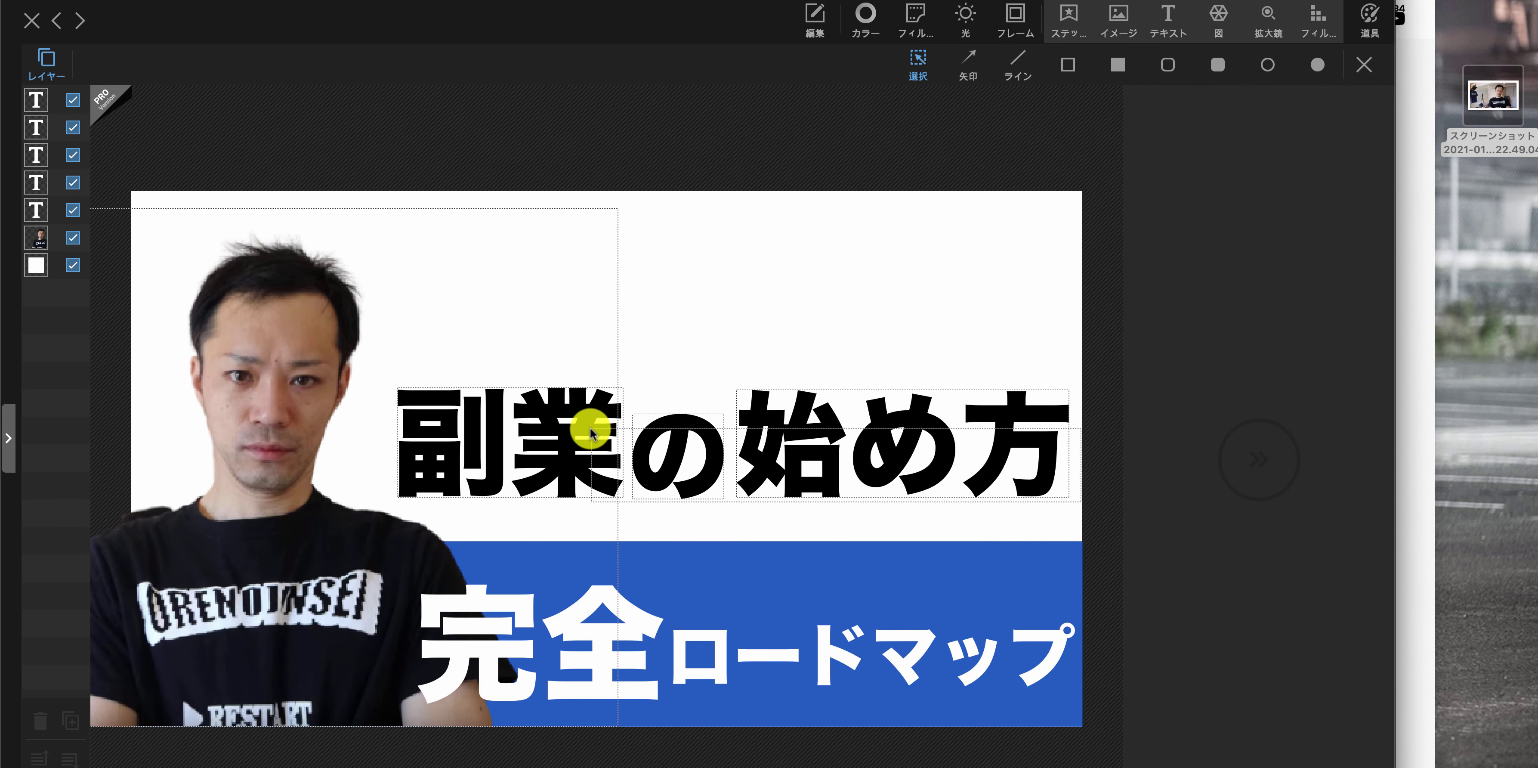
{"action": "left_click", "coordinate": [619, 433]}
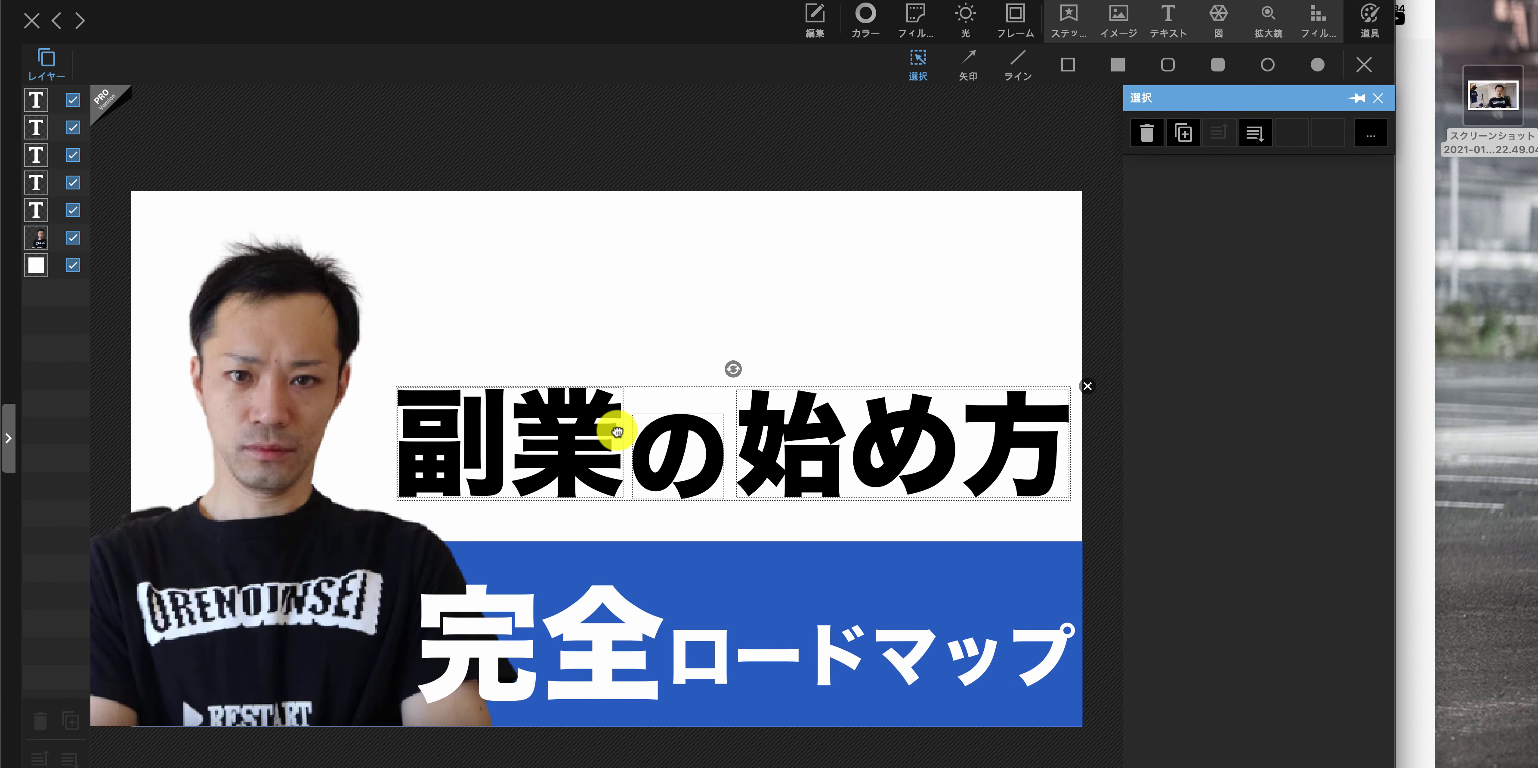
{"action": "left_click_drag", "start_coordinate": [617, 431], "coordinate": [623, 442]}
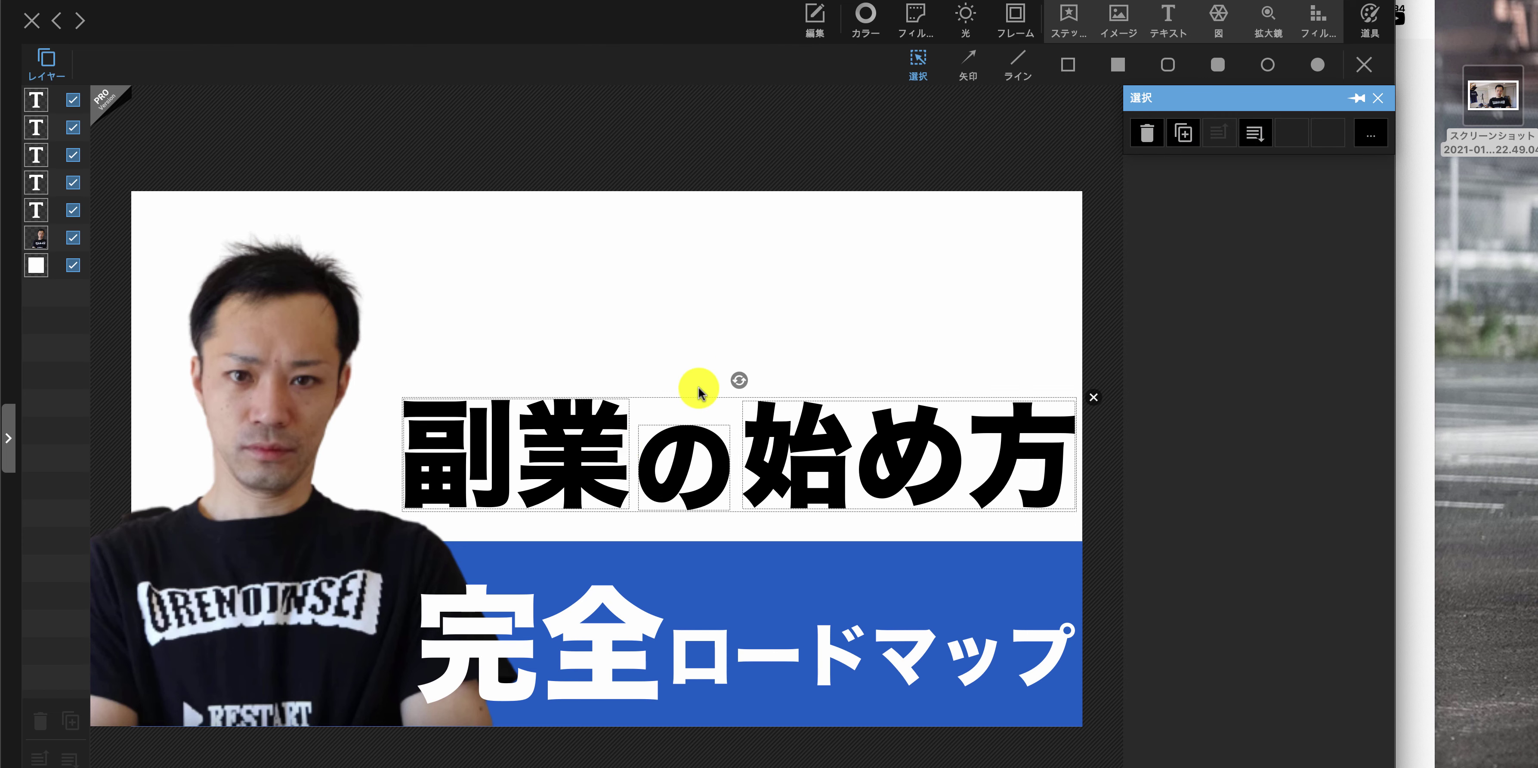
{"action": "left_click", "coordinate": [740, 288]}
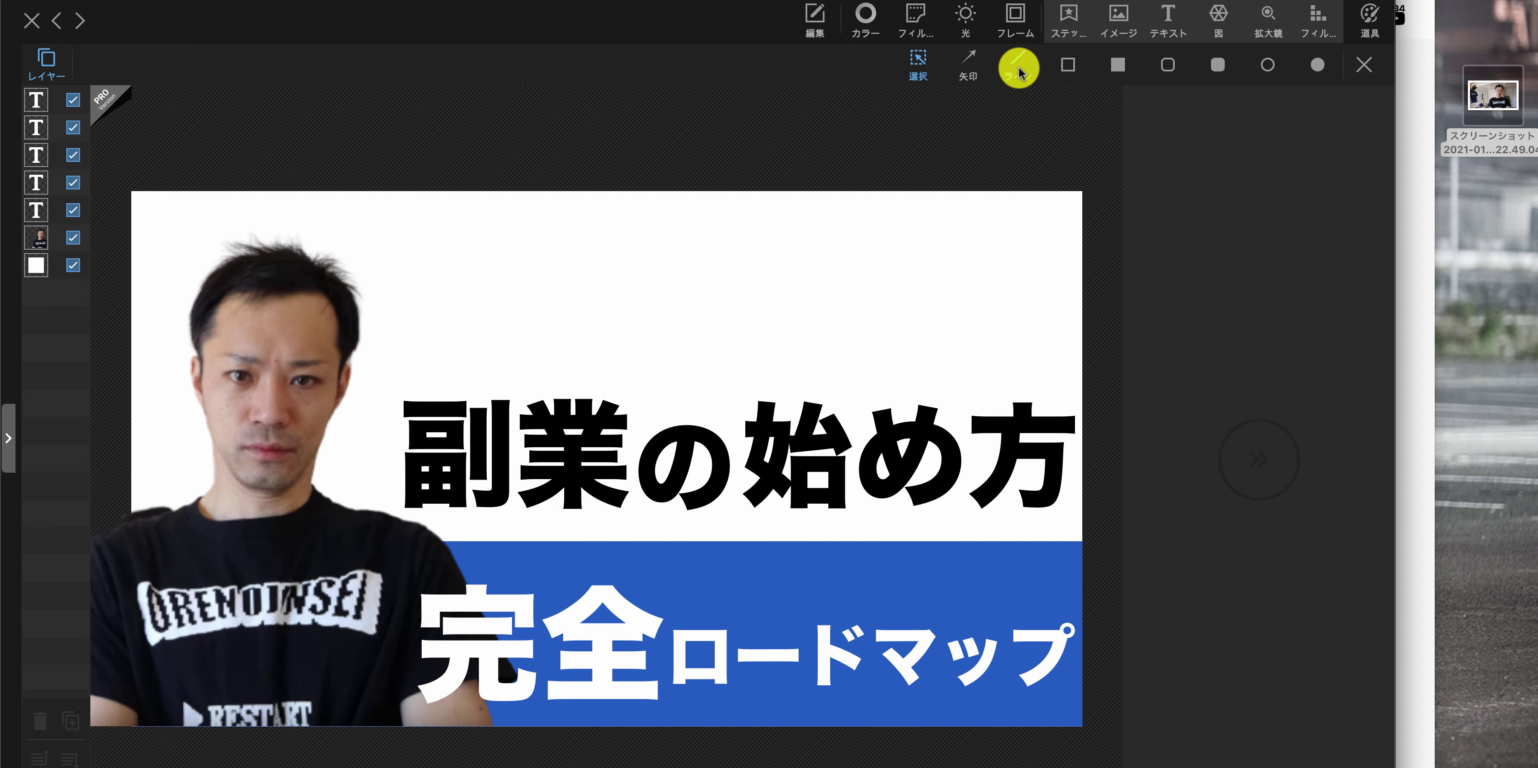
Draw a horizontal yellow-green (#ffcccc0d) line, 15 thick, across the upper canvas over the portrait's head
{"action": "left_click", "coordinate": [1115, 71]}
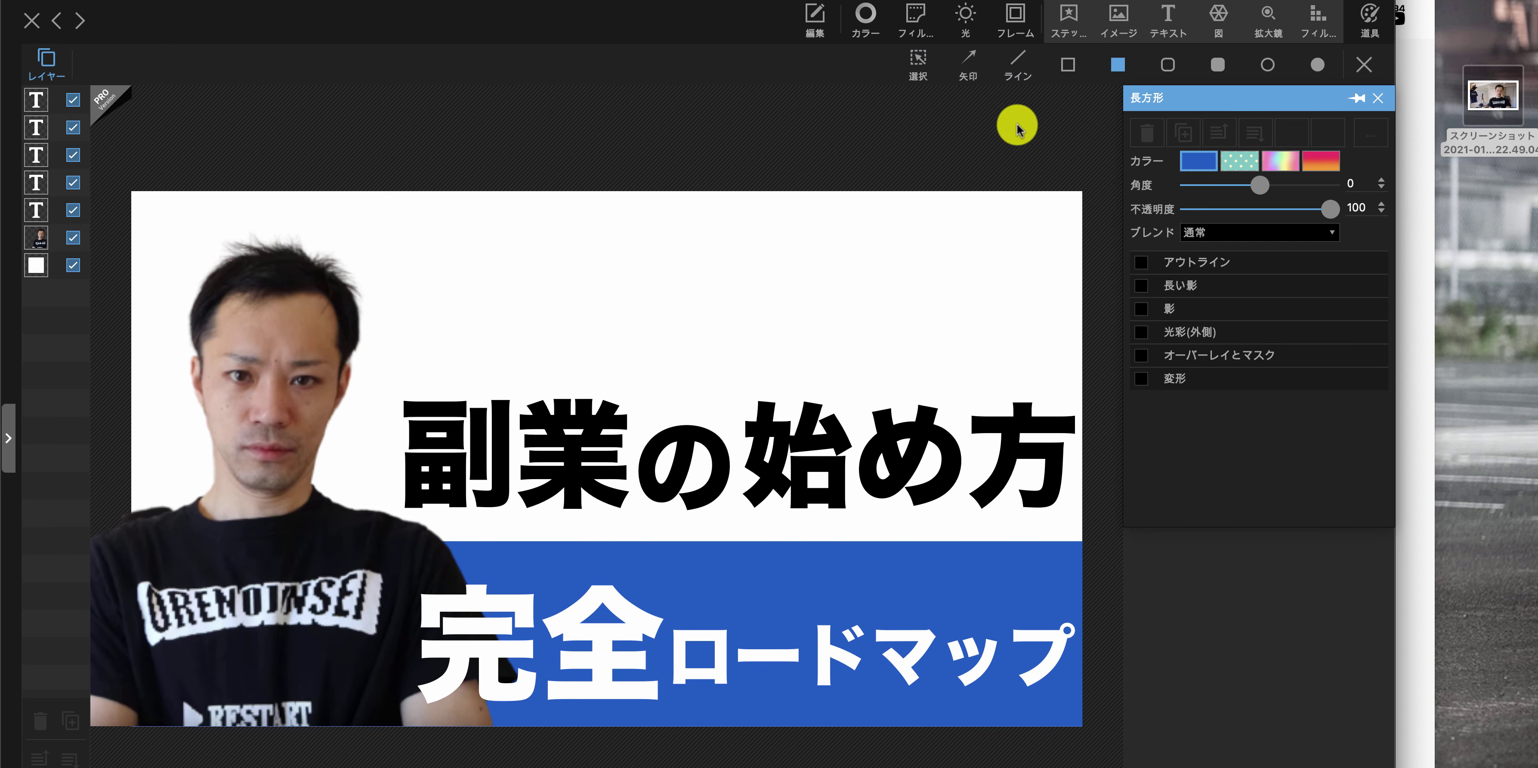
{"action": "left_click", "coordinate": [1017, 63]}
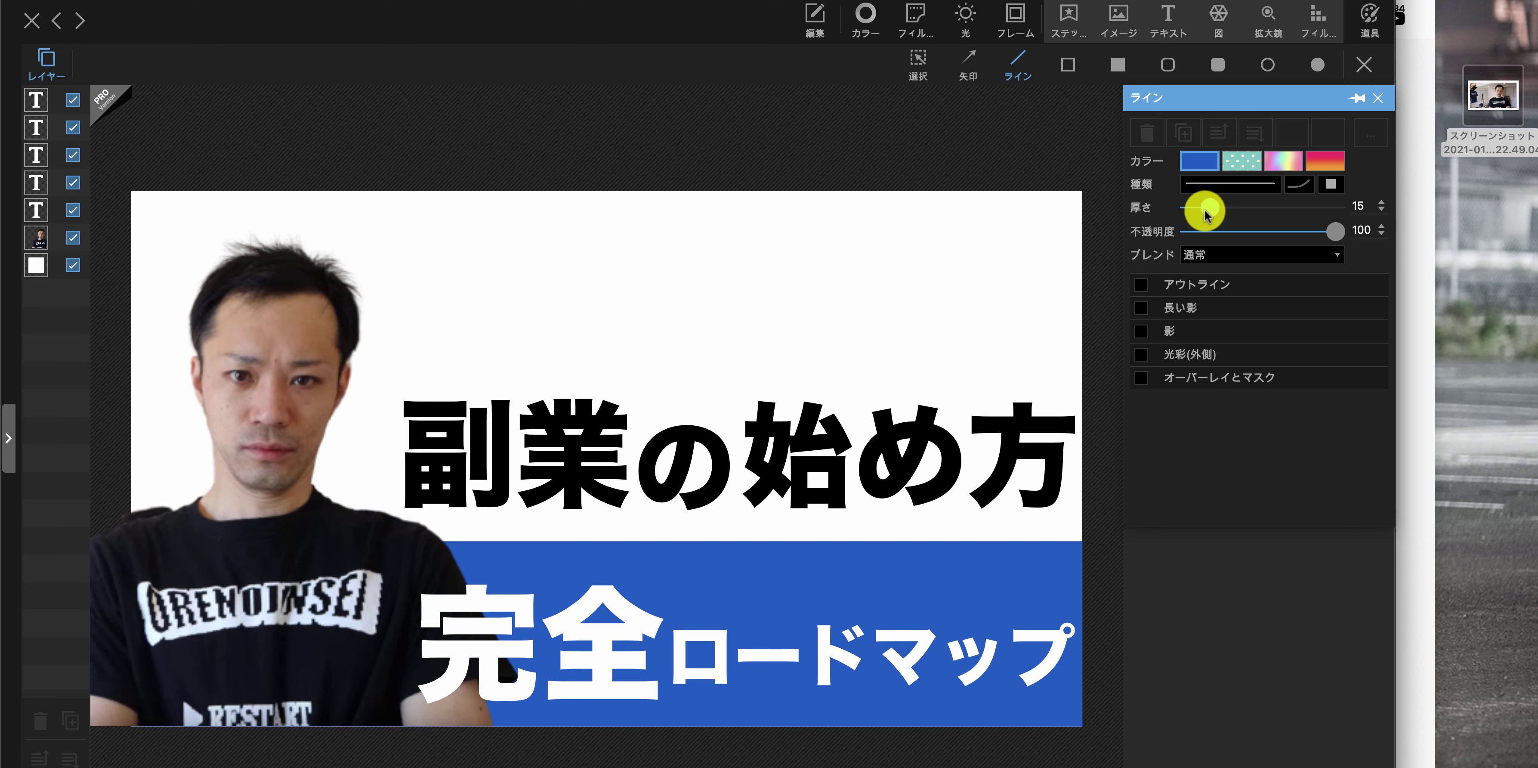
{"action": "left_click", "coordinate": [1199, 160]}
{"action": "left_click", "coordinate": [1272, 288]}
{"action": "left_click", "coordinate": [1290, 254]}
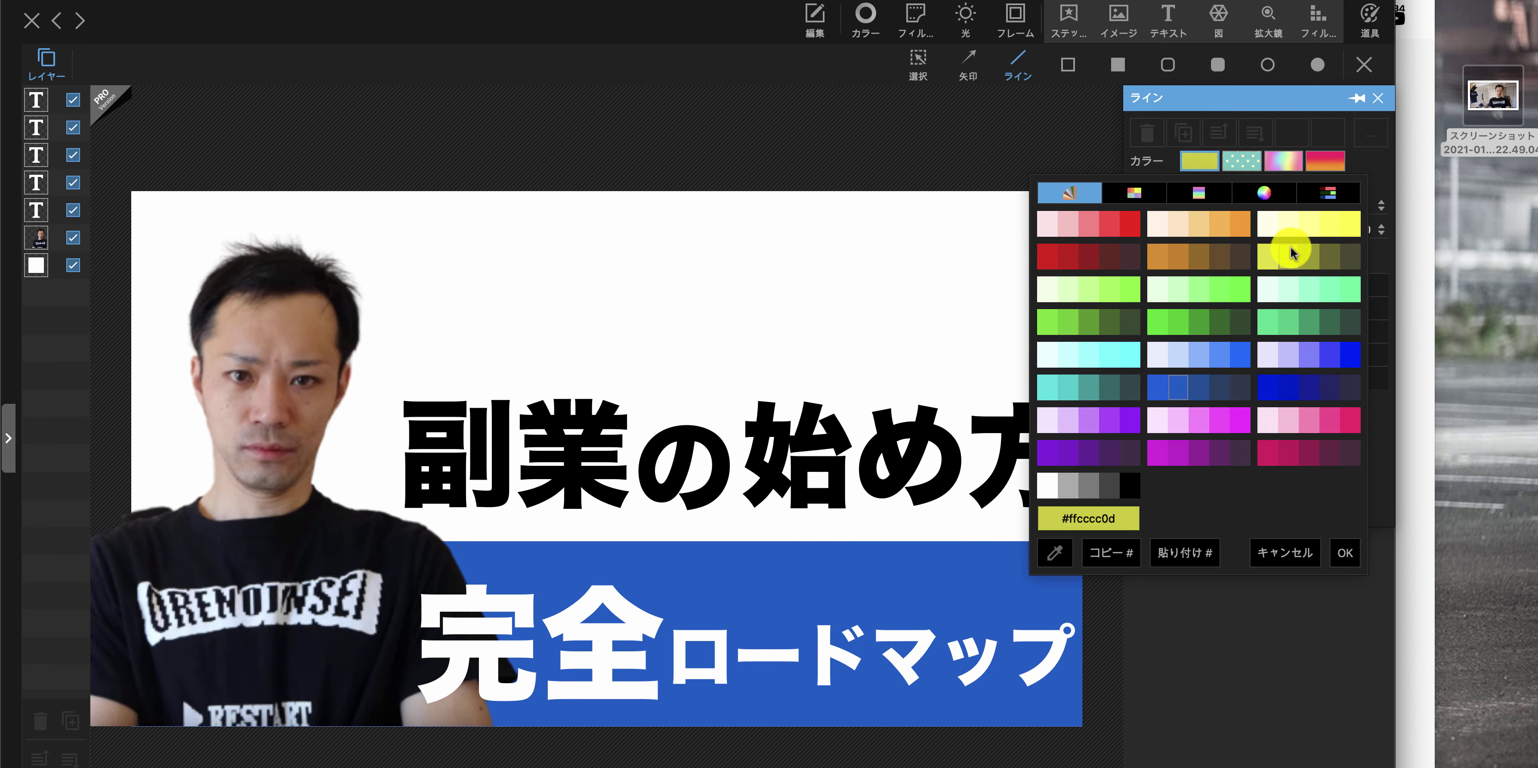
{"action": "mouse_move", "coordinate": [139, 295]}
{"action": "left_mouse_down"}
{"action": "mouse_move", "coordinate": [762, 321]}
{"action": "mouse_move", "coordinate": [798, 295]}
{"action": "left_mouse_up"}
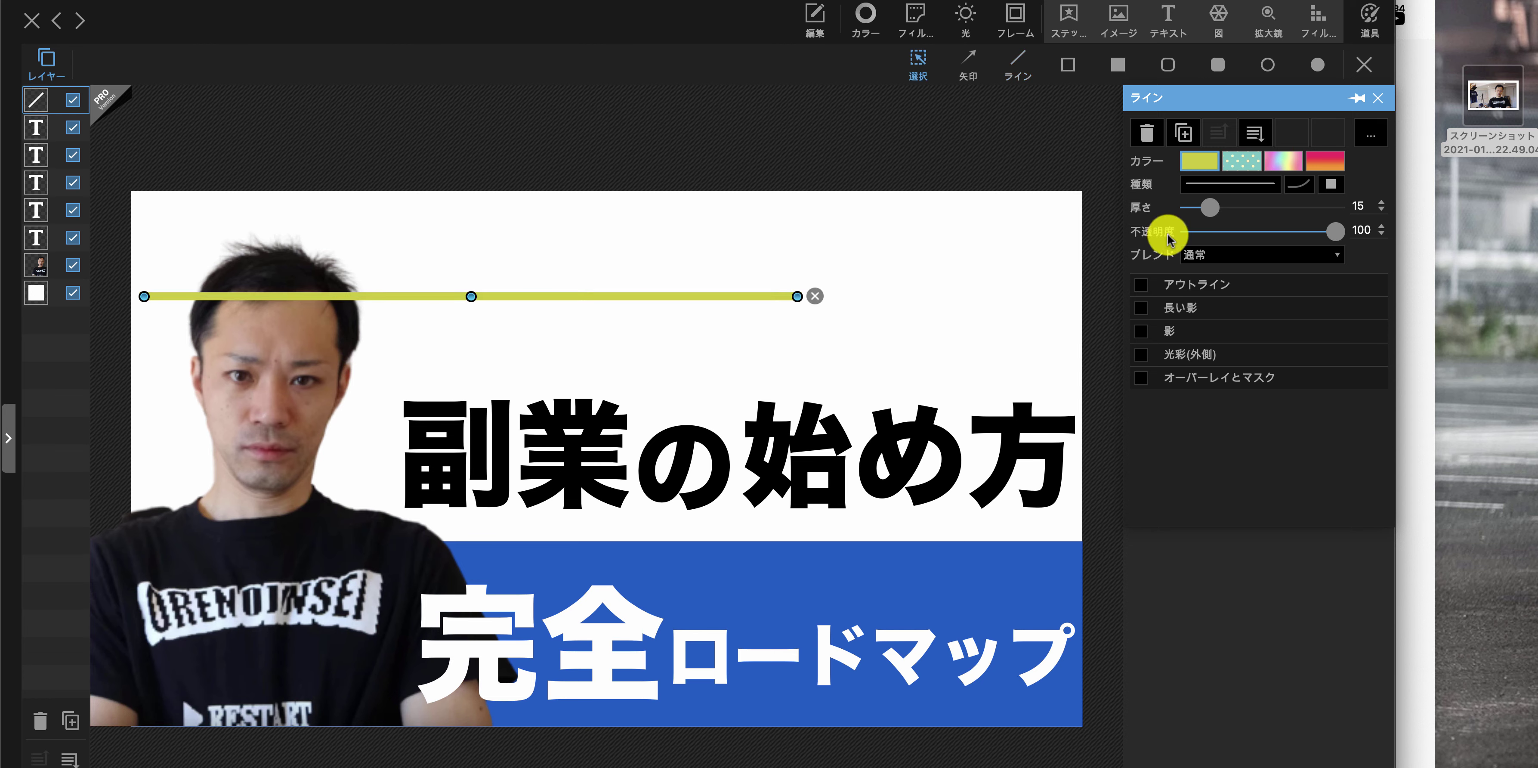
Recolour the horizontal line bright yellow and increase its thickness to 67
{"action": "left_click", "coordinate": [1194, 167]}
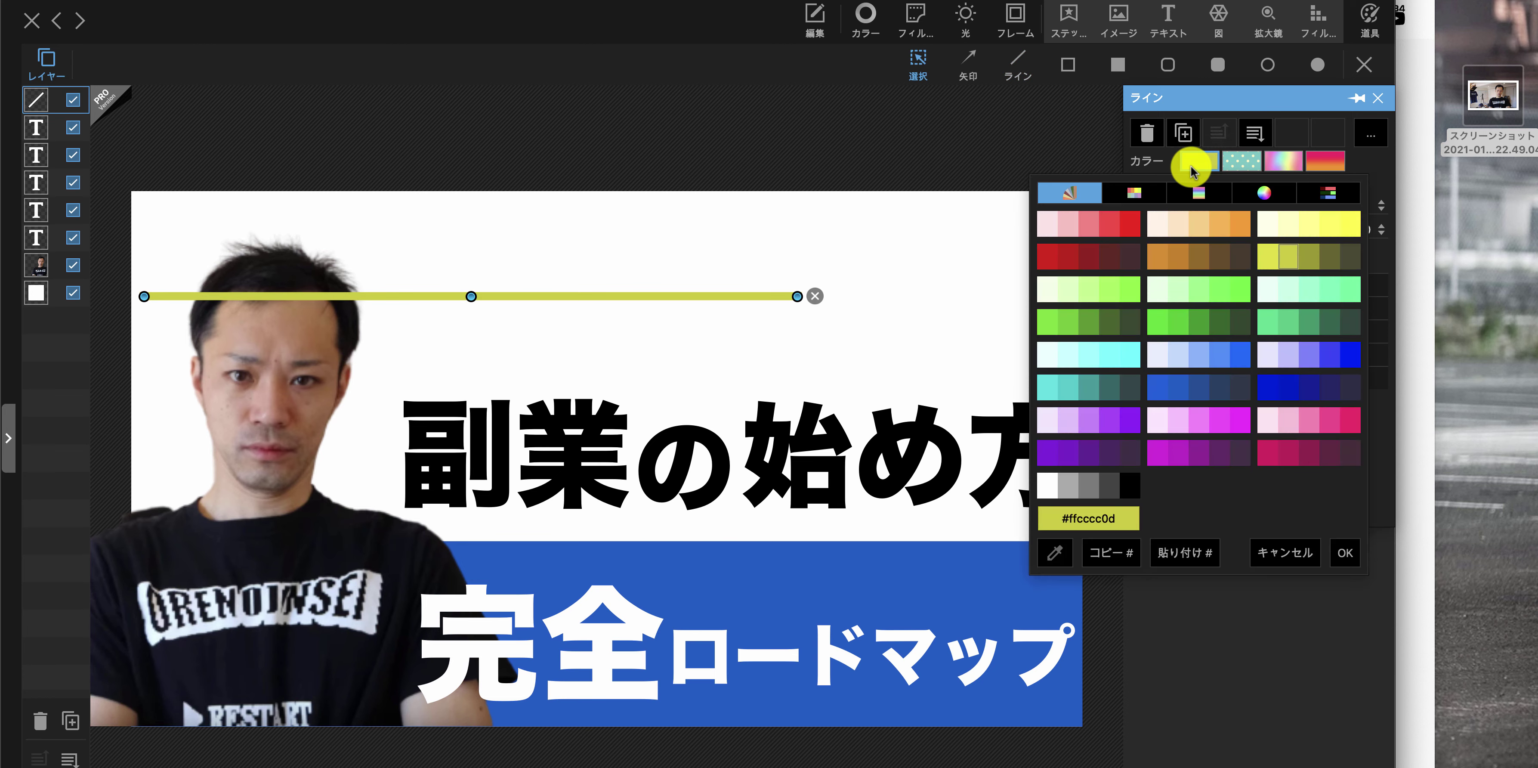
{"action": "left_click", "coordinate": [1270, 257]}
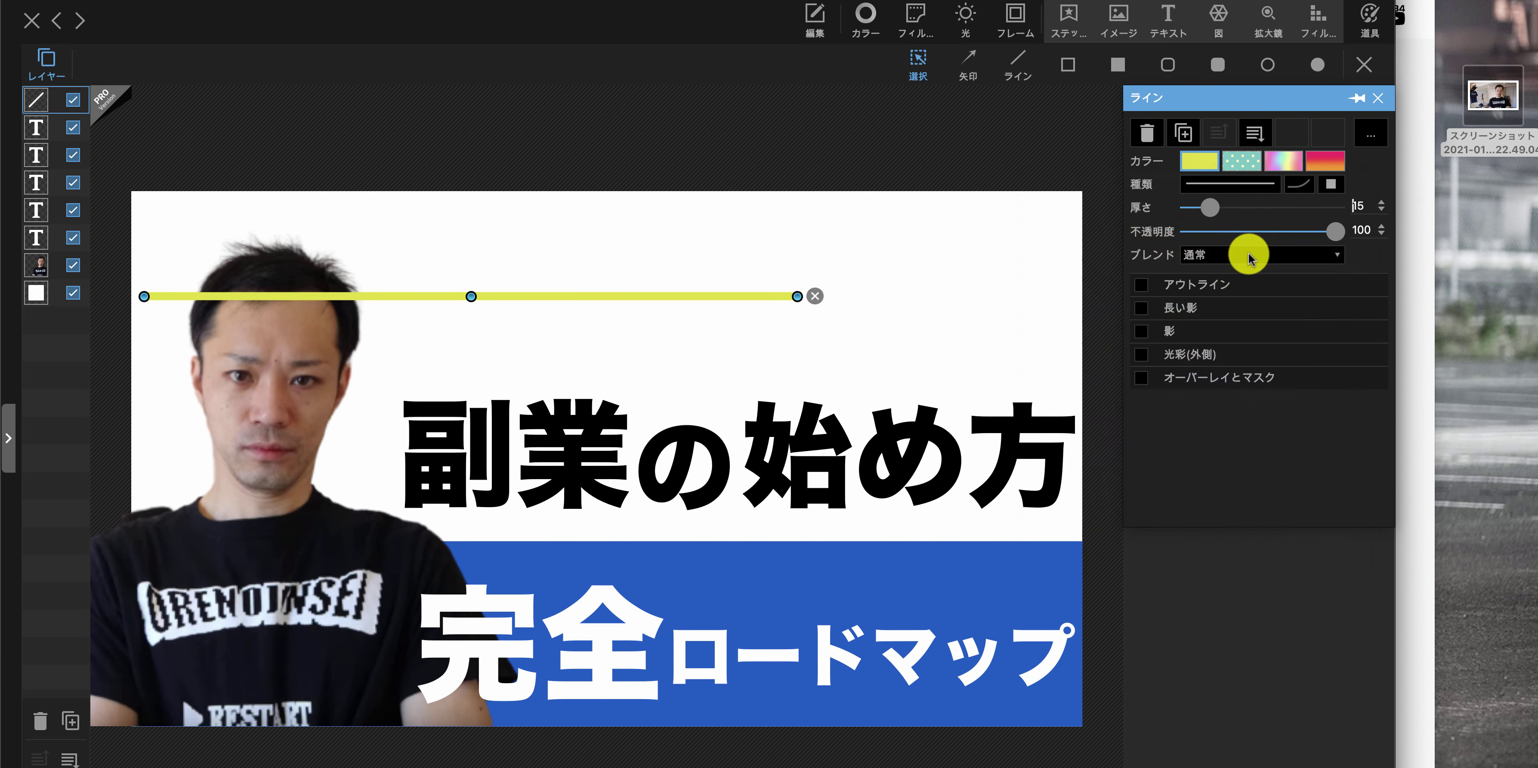
{"action": "left_click", "coordinate": [1198, 160]}
{"action": "left_click", "coordinate": [1352, 216]}
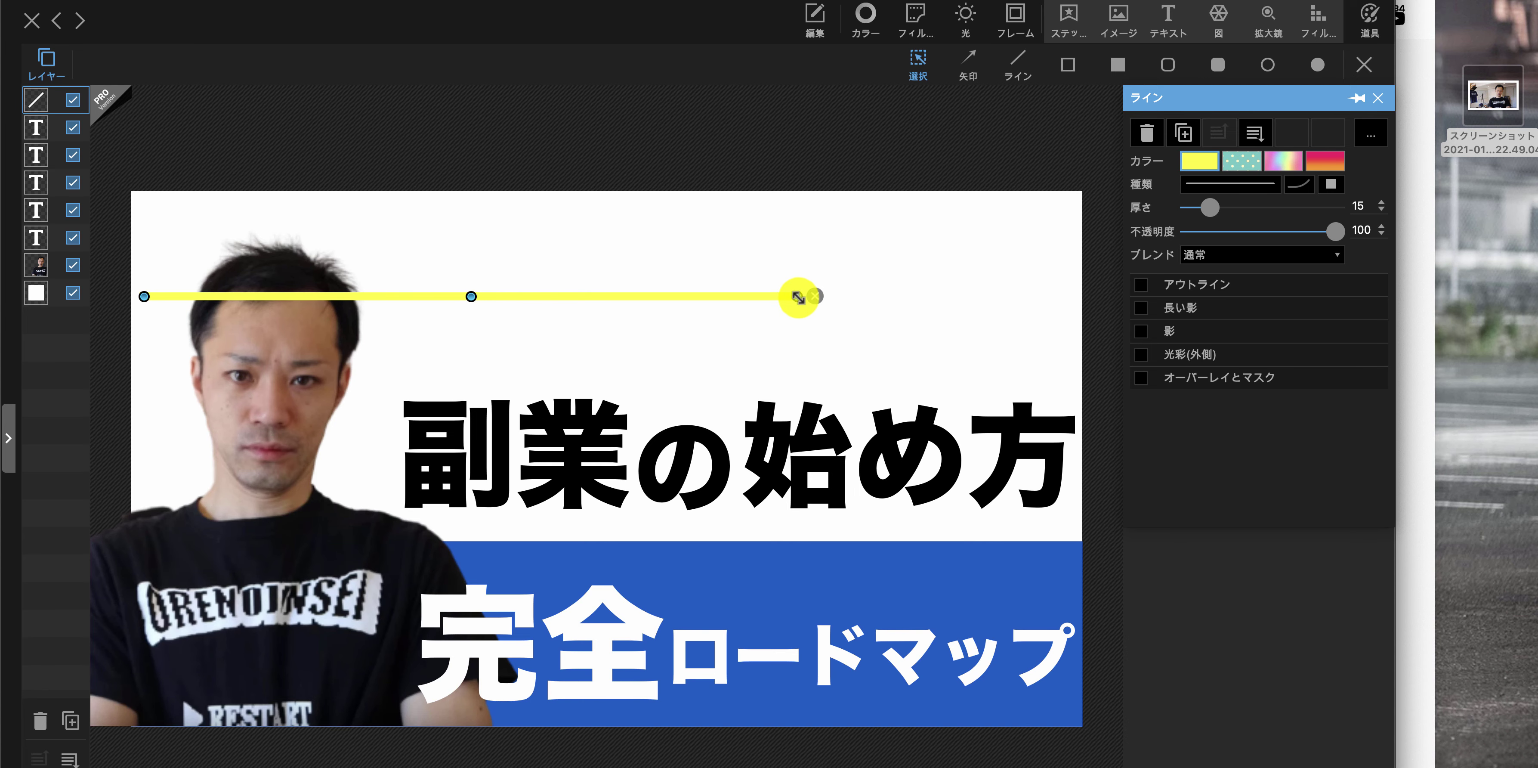
{"action": "left_click_drag", "start_coordinate": [1201, 207], "coordinate": [1281, 209]}
{"action": "left_click_drag", "start_coordinate": [600, 302], "coordinate": [612, 305]}
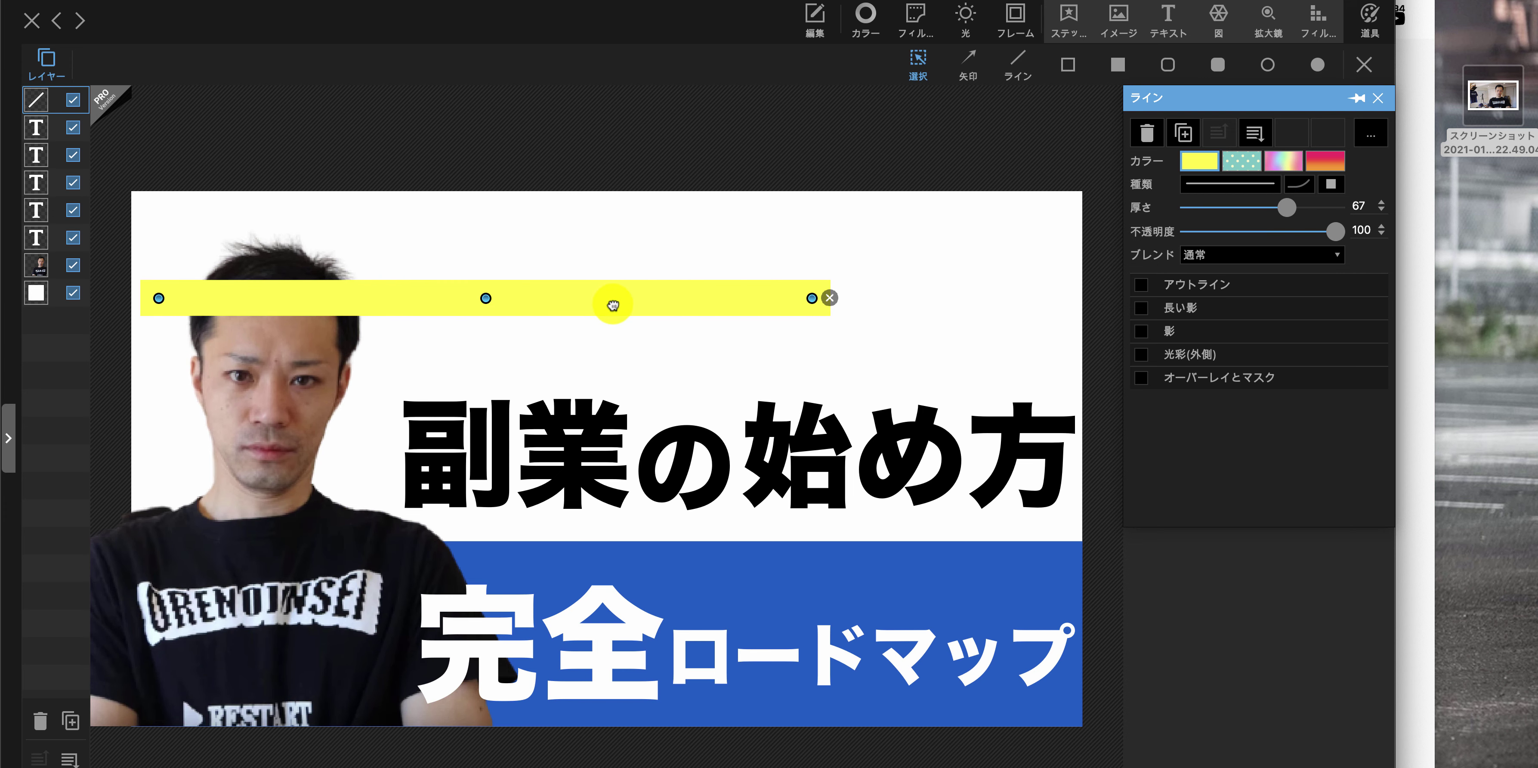
Move the yellow line's layer behind the portrait, directly above the white shape layer
{"action": "left_click", "coordinate": [47, 57]}
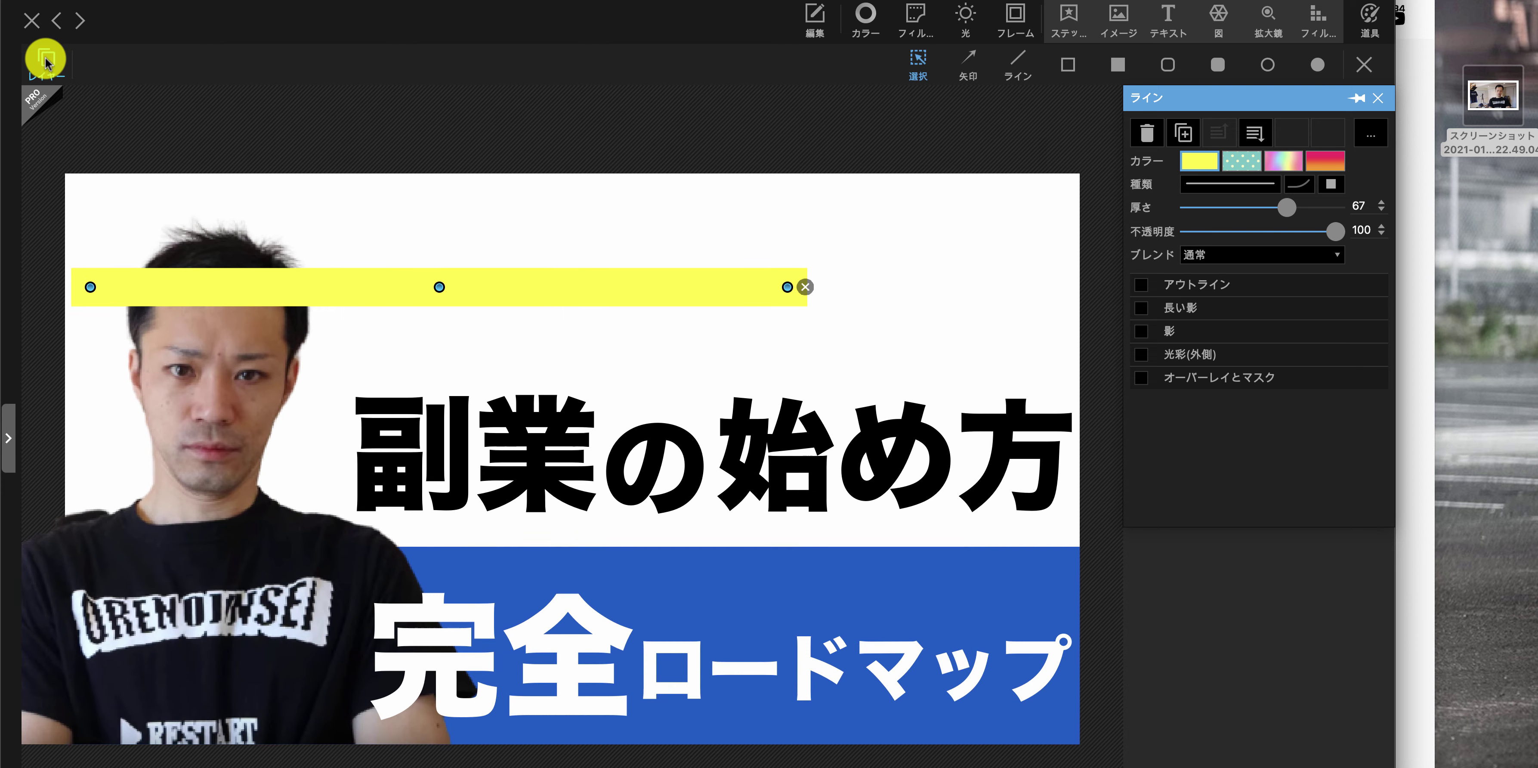
{"action": "left_click", "coordinate": [48, 59]}
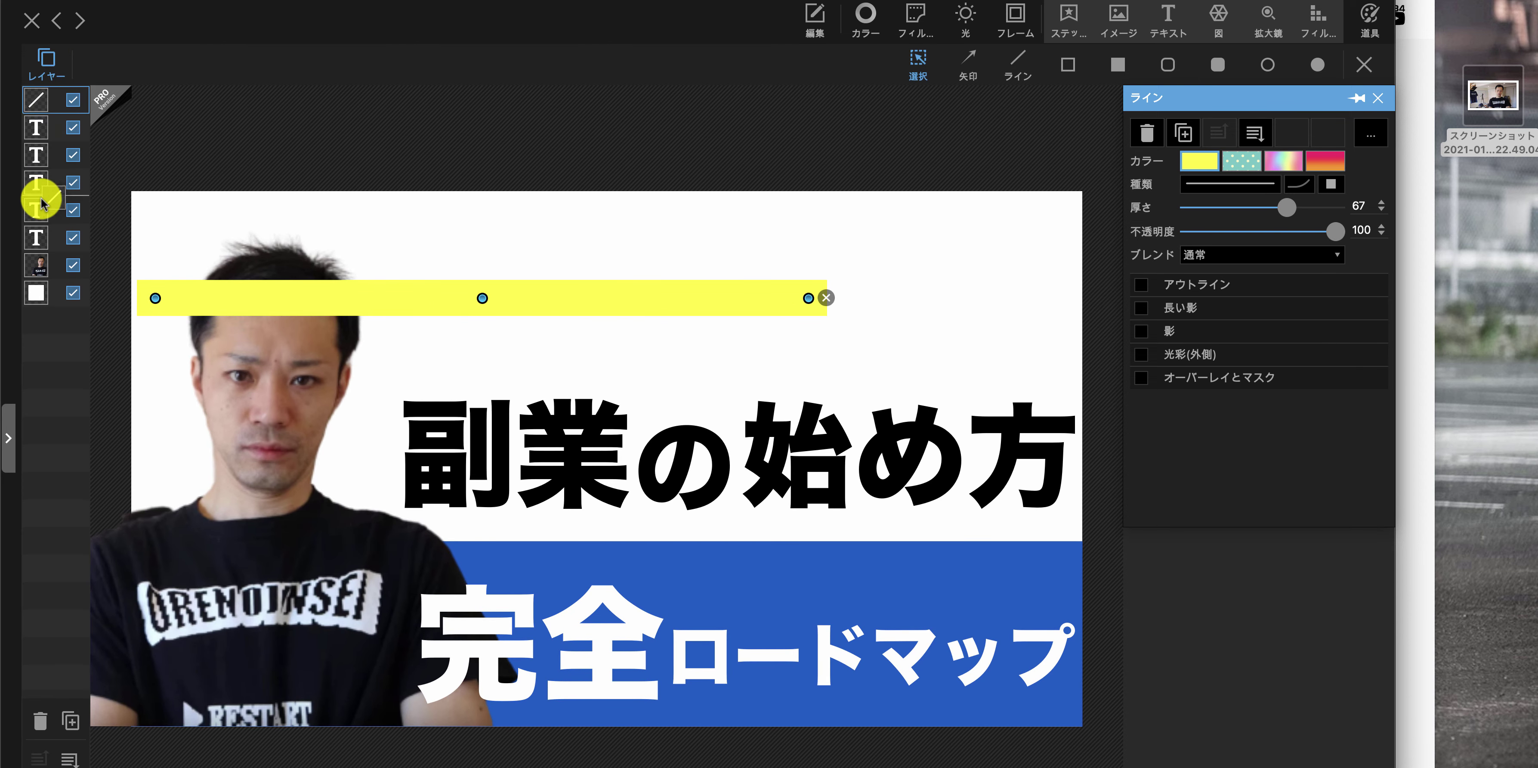
{"action": "left_click_drag", "start_coordinate": [40, 276], "coordinate": [38, 277]}
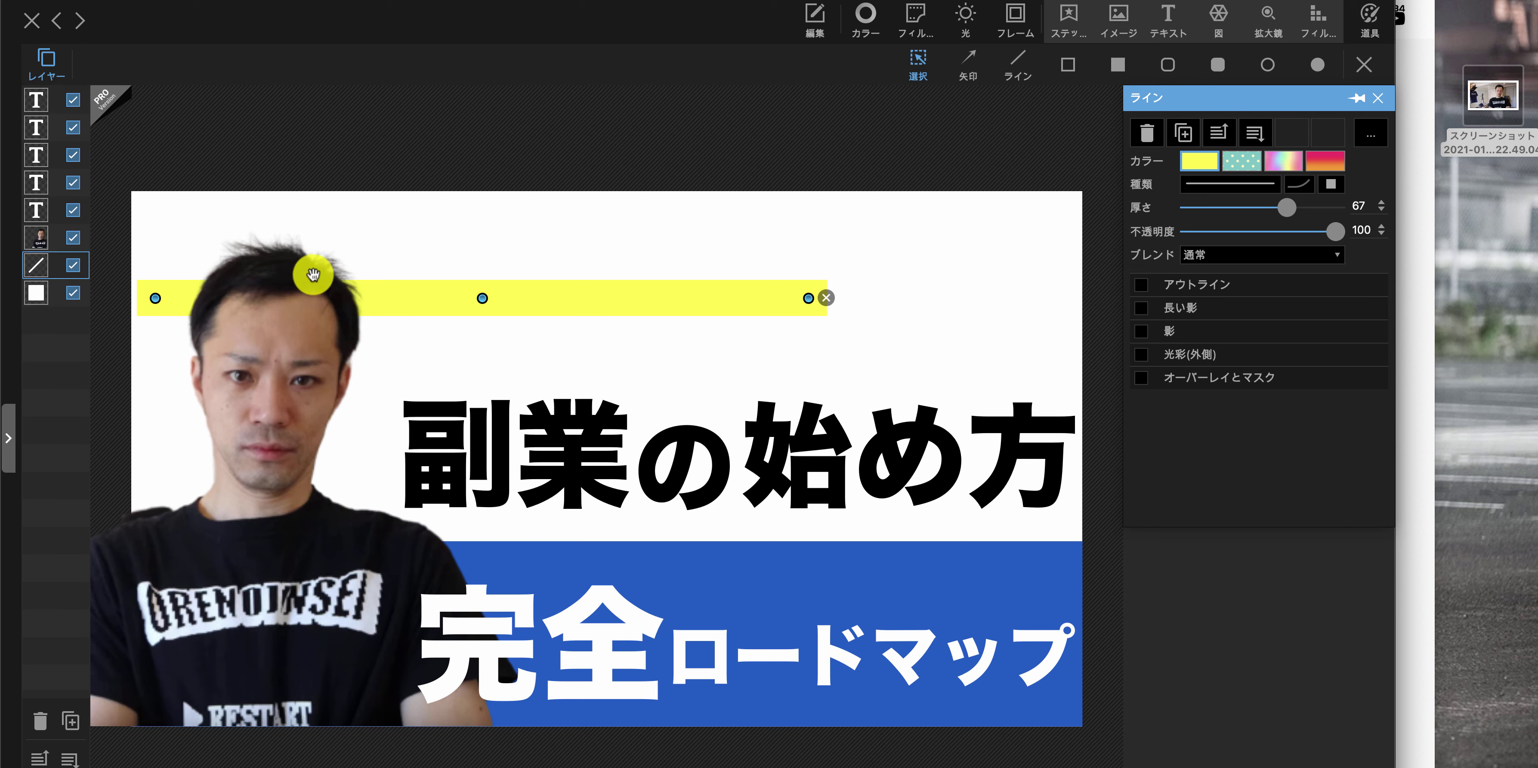
{"action": "left_click", "coordinate": [521, 286]}
{"action": "left_click", "coordinate": [649, 291]}
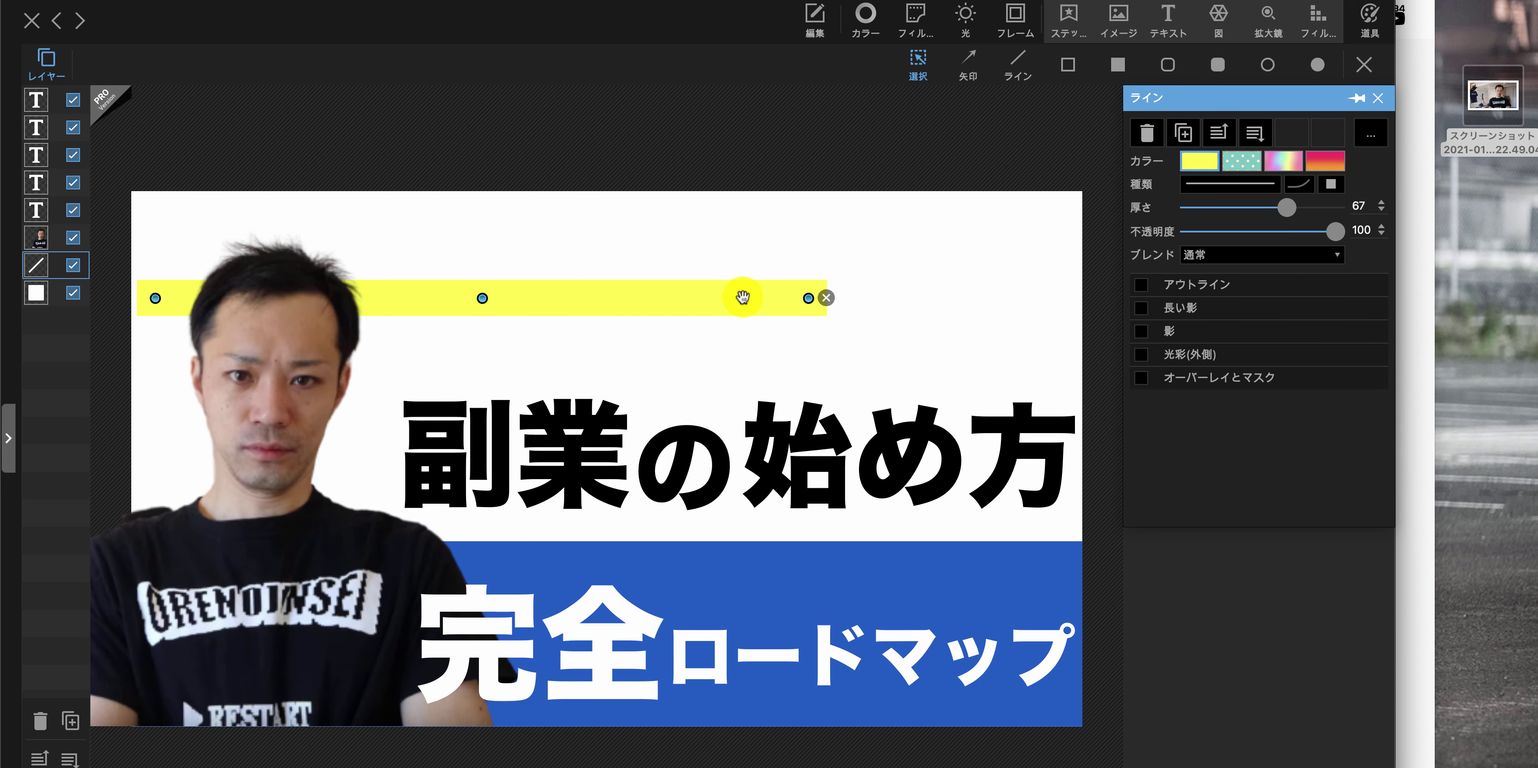
Check the yellow band in the YouTube reference thumbnail and recolour the line yellow-green (#ffe1e108)
{"action": "key", "text": "super+Tab"}
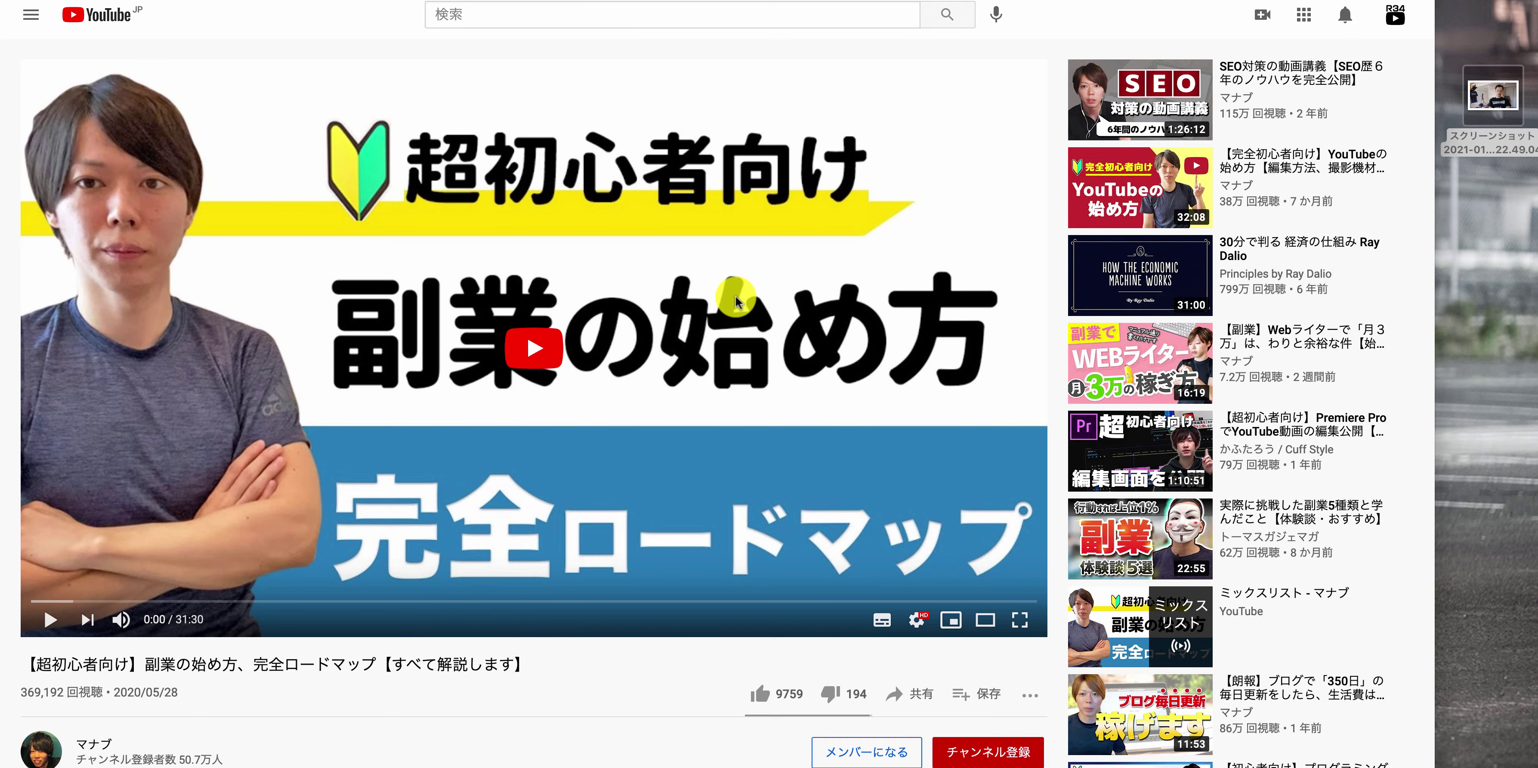
{"action": "key", "text": "super+Tab"}
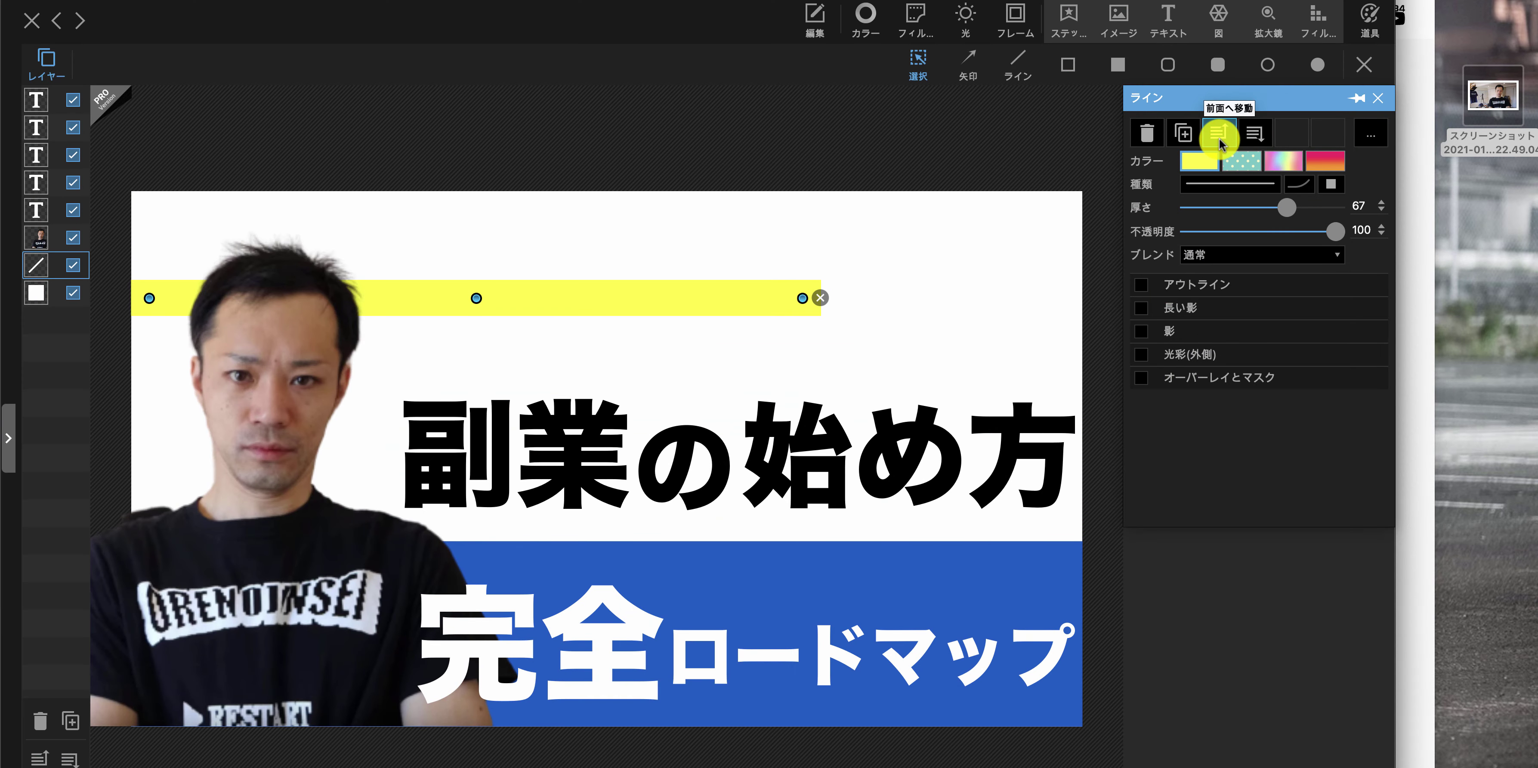
{"action": "left_click", "coordinate": [1188, 159]}
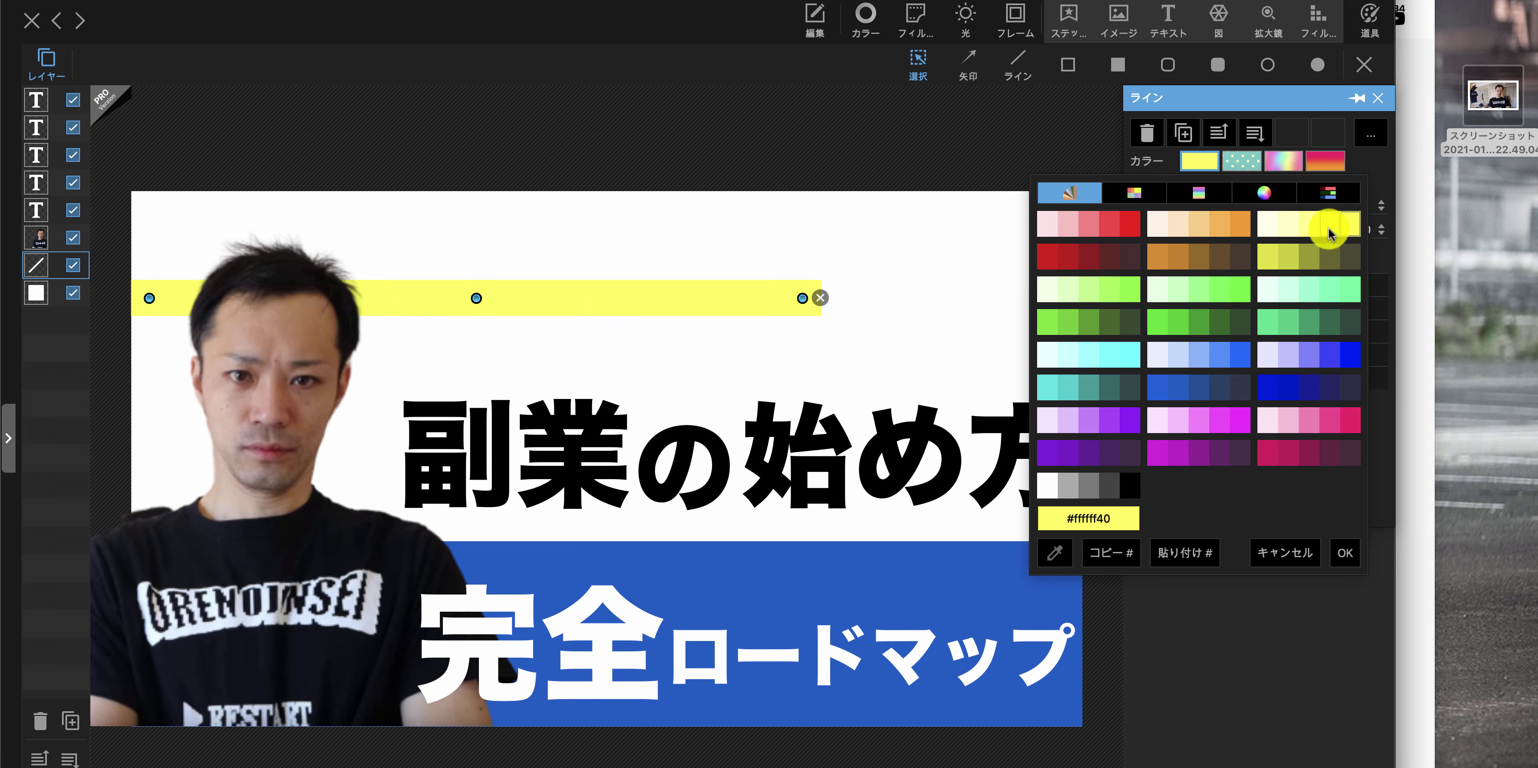
{"action": "left_click", "coordinate": [1264, 266]}
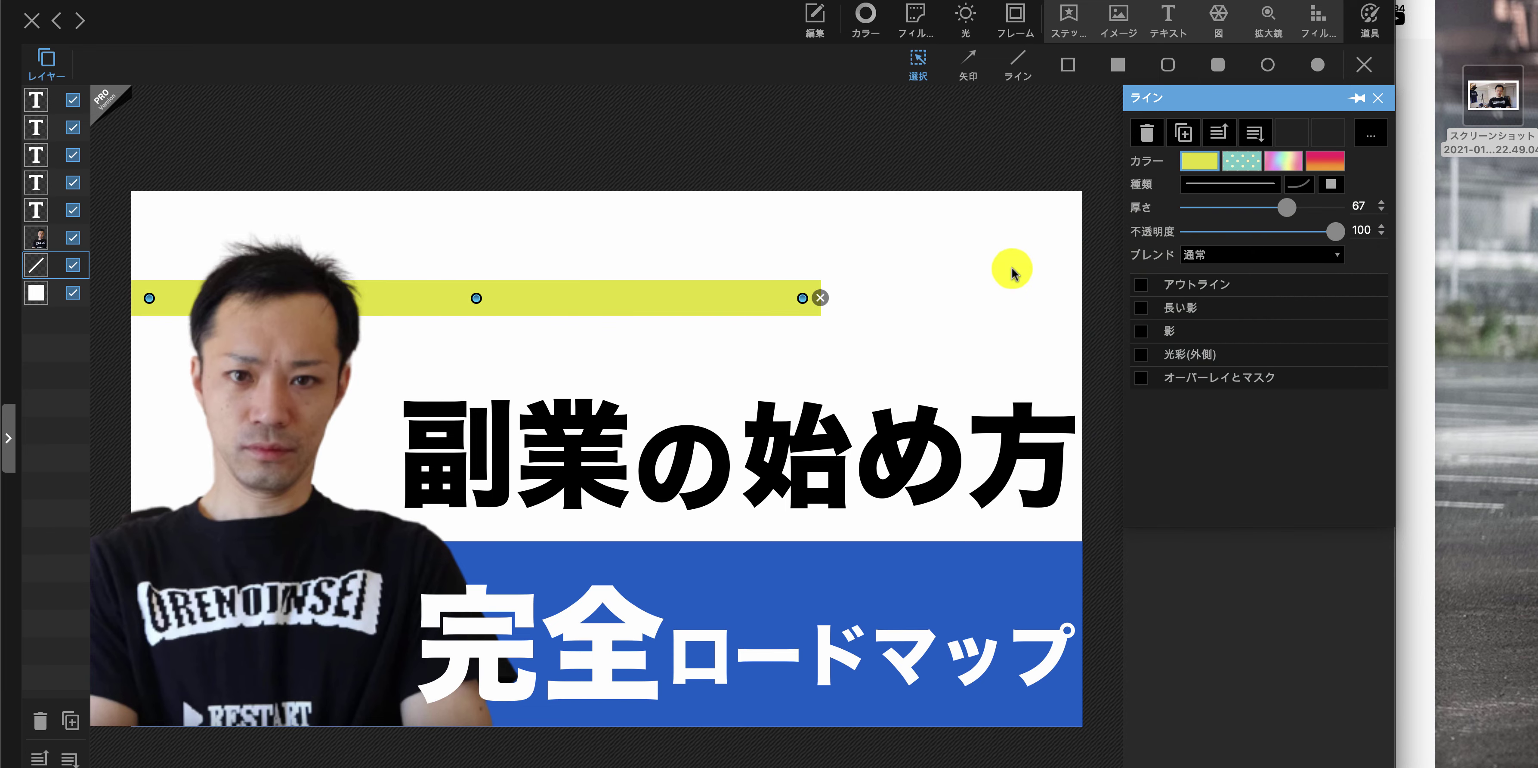
{"action": "left_click", "coordinate": [951, 268]}
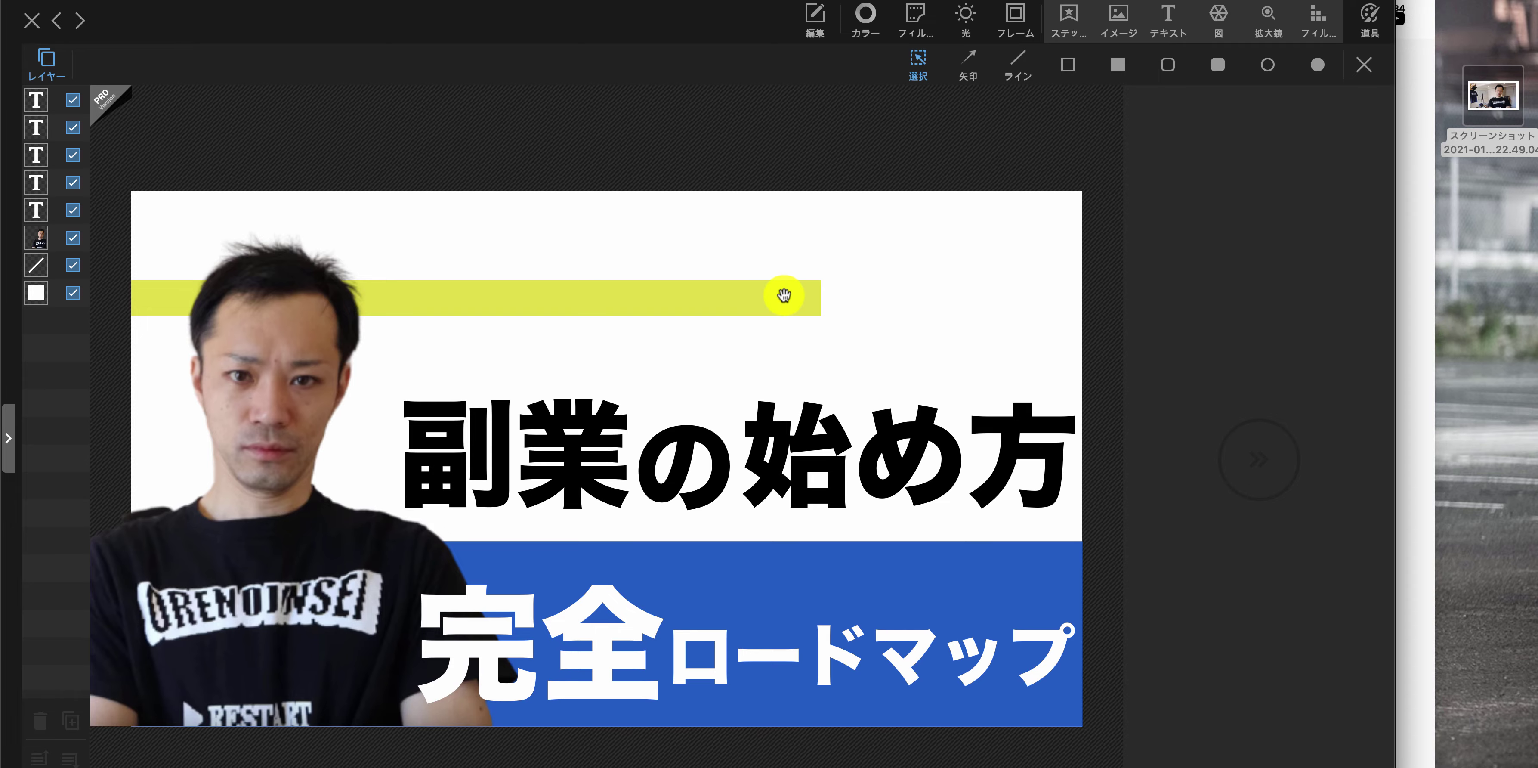
Try bright and pale yellow swatches on the line, including #ffffff00 and #ffffff80, ending on yellow-green #ffe1e108
{"action": "left_click", "coordinate": [788, 298]}
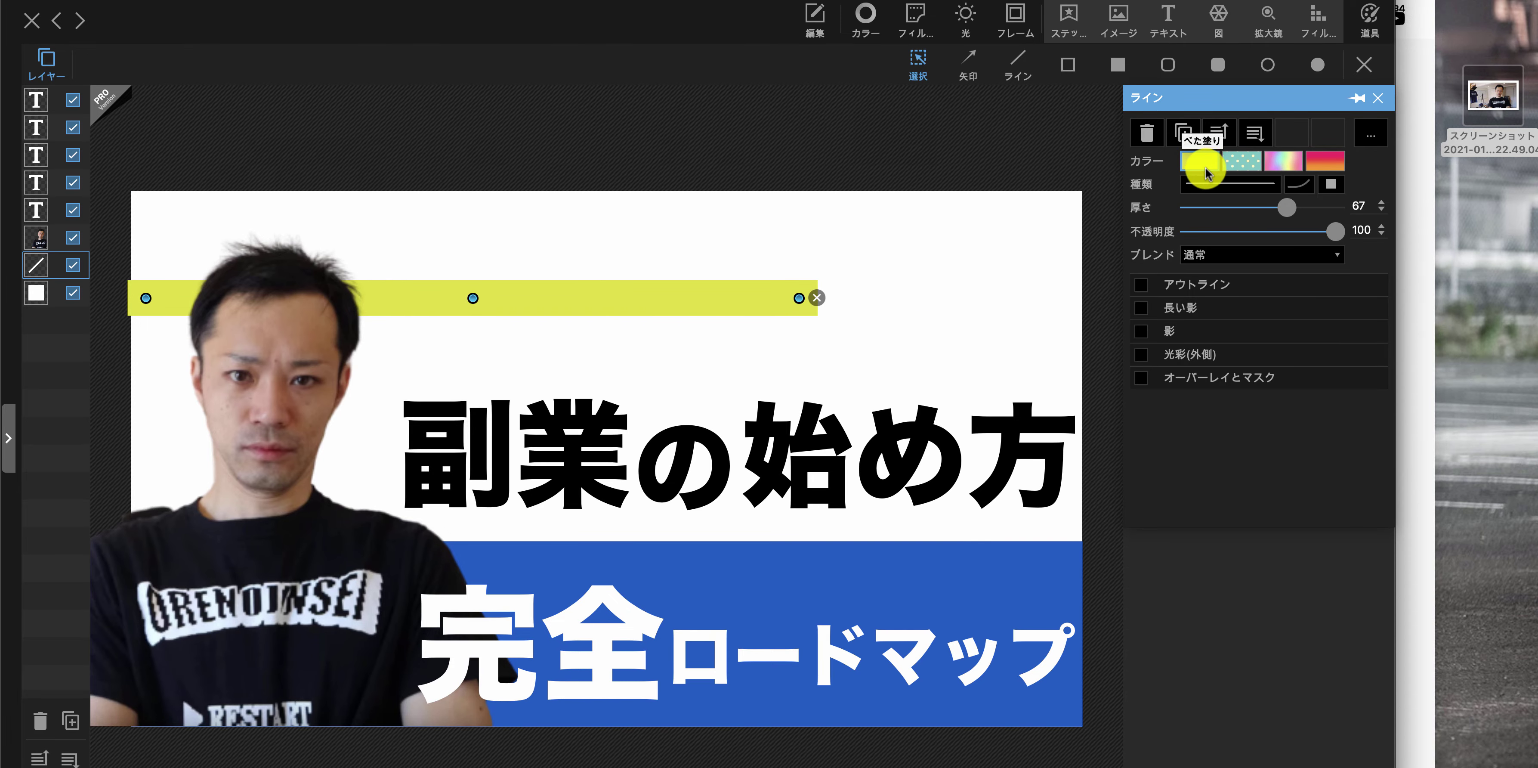
{"action": "left_click", "coordinate": [1200, 161]}
{"action": "left_click", "coordinate": [1267, 224]}
{"action": "left_click", "coordinate": [1338, 226]}
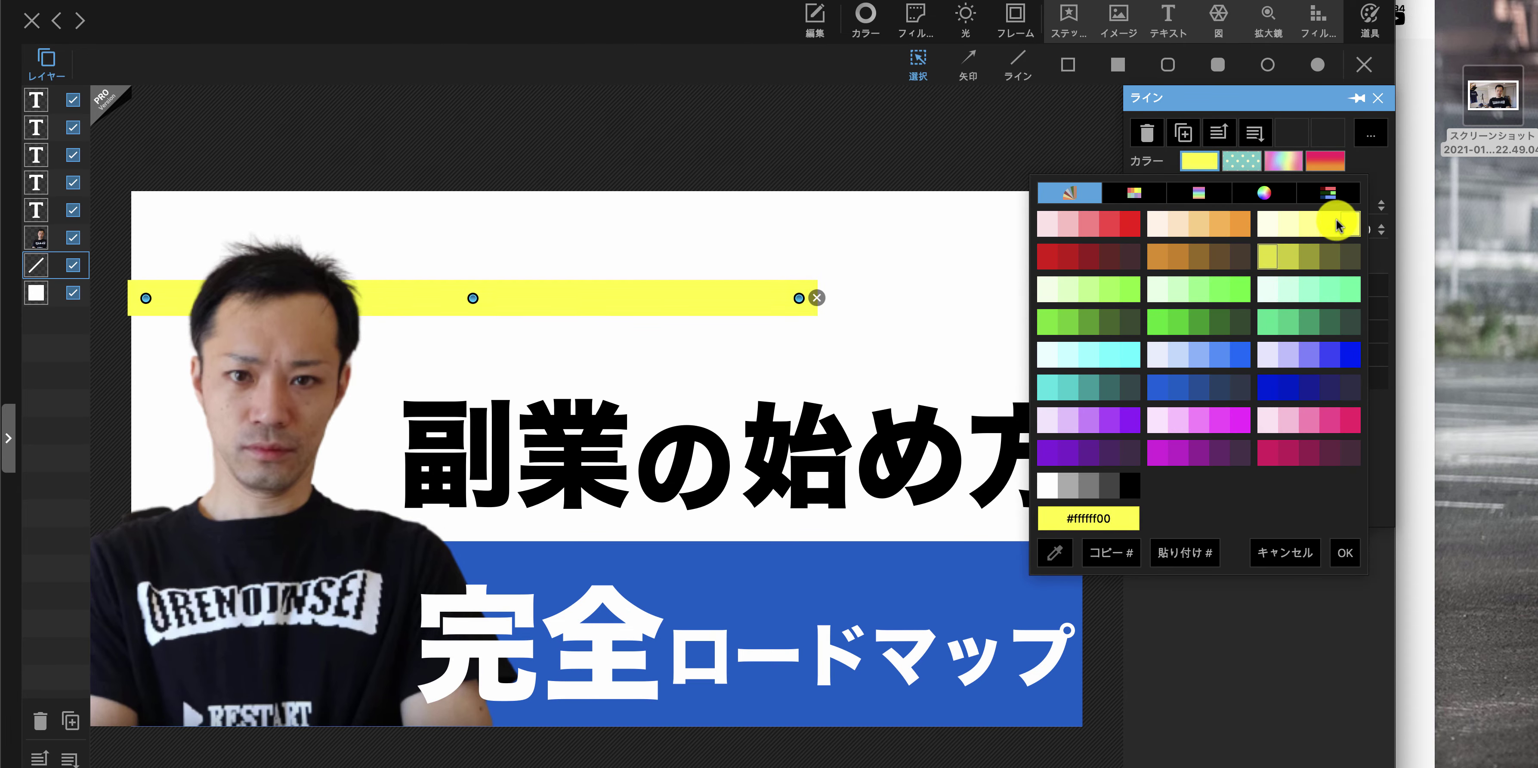
{"action": "left_click", "coordinate": [1326, 228]}
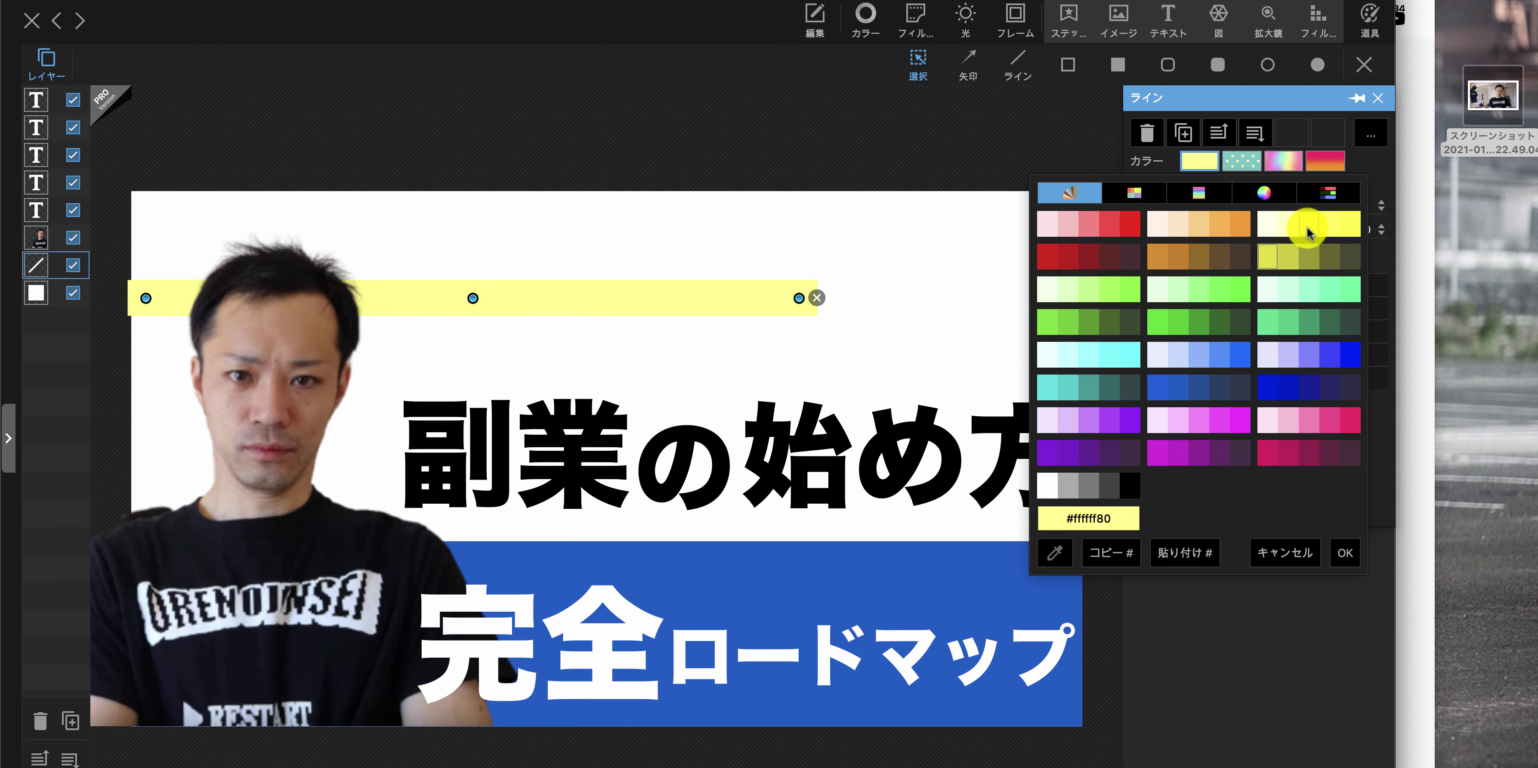
{"action": "left_click", "coordinate": [1272, 250]}
{"action": "left_click", "coordinate": [1284, 254]}
{"action": "left_click", "coordinate": [1260, 263]}
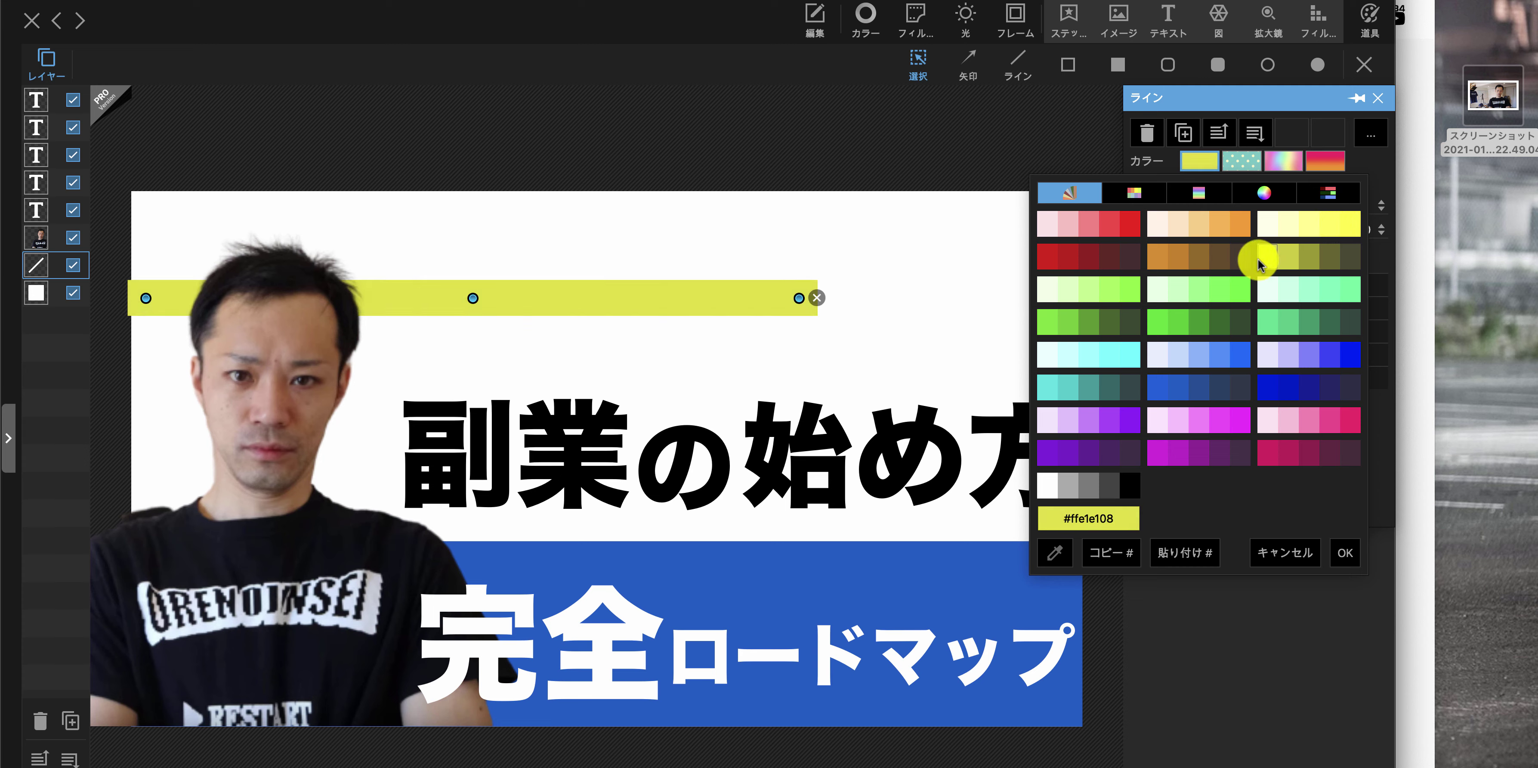
{"action": "left_click", "coordinate": [1351, 224]}
{"action": "left_click", "coordinate": [1265, 258]}
{"action": "double_click", "coordinate": [1265, 258]}
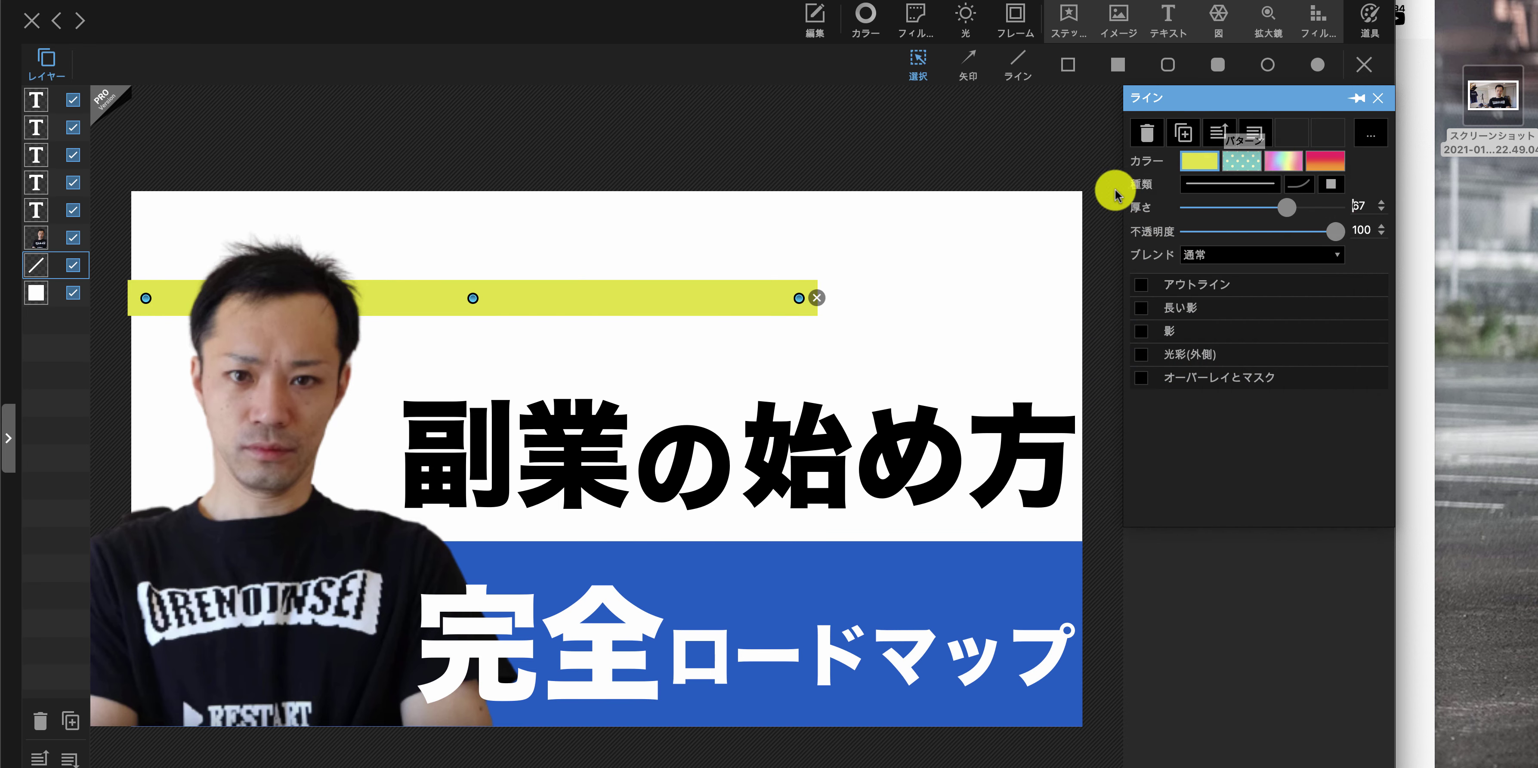
Try orange (#ffcc800d, #ffe18a08) and pale yellow (#ffffffbf) on the line before reapplying yellow-green #ffe1e108
{"action": "left_click", "coordinate": [1190, 171]}
{"action": "left_click", "coordinate": [1177, 259]}
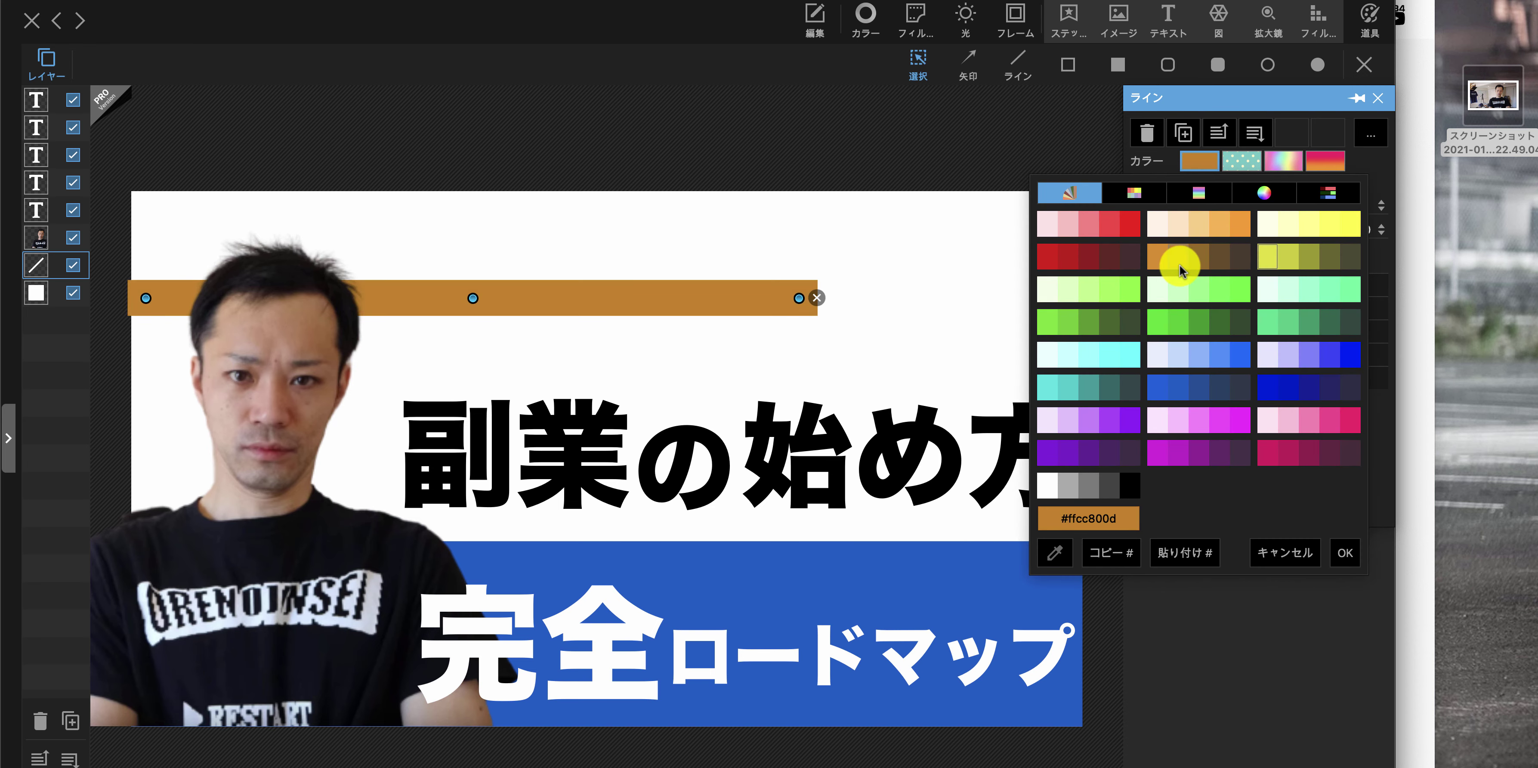
{"action": "left_click", "coordinate": [1218, 251]}
{"action": "left_click", "coordinate": [1239, 236]}
{"action": "left_click", "coordinate": [1219, 233]}
{"action": "left_click", "coordinate": [1175, 257]}
{"action": "left_click", "coordinate": [1159, 263]}
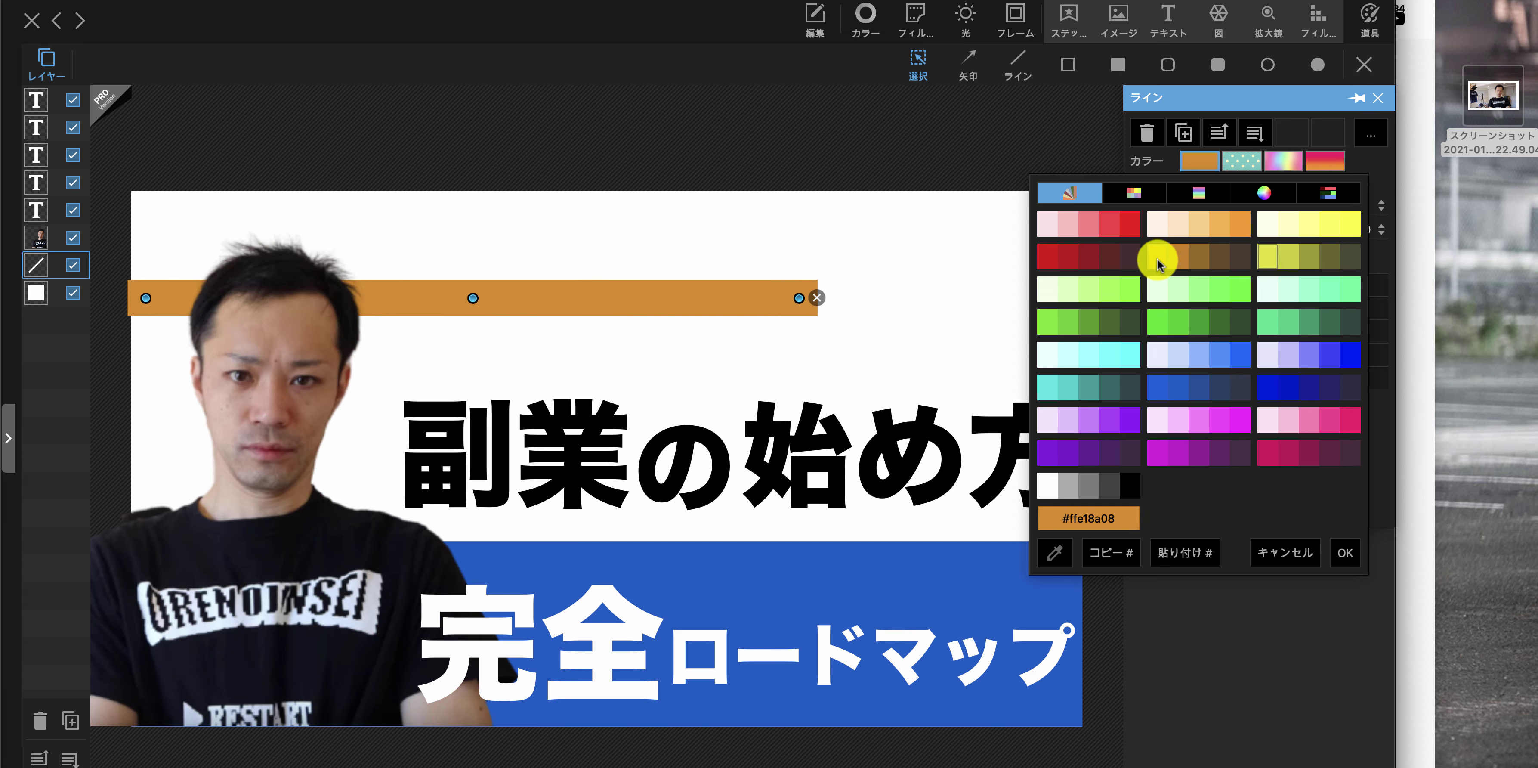
{"action": "left_click", "coordinate": [1266, 222]}
{"action": "left_click", "coordinate": [1240, 224]}
{"action": "left_click", "coordinate": [1290, 224]}
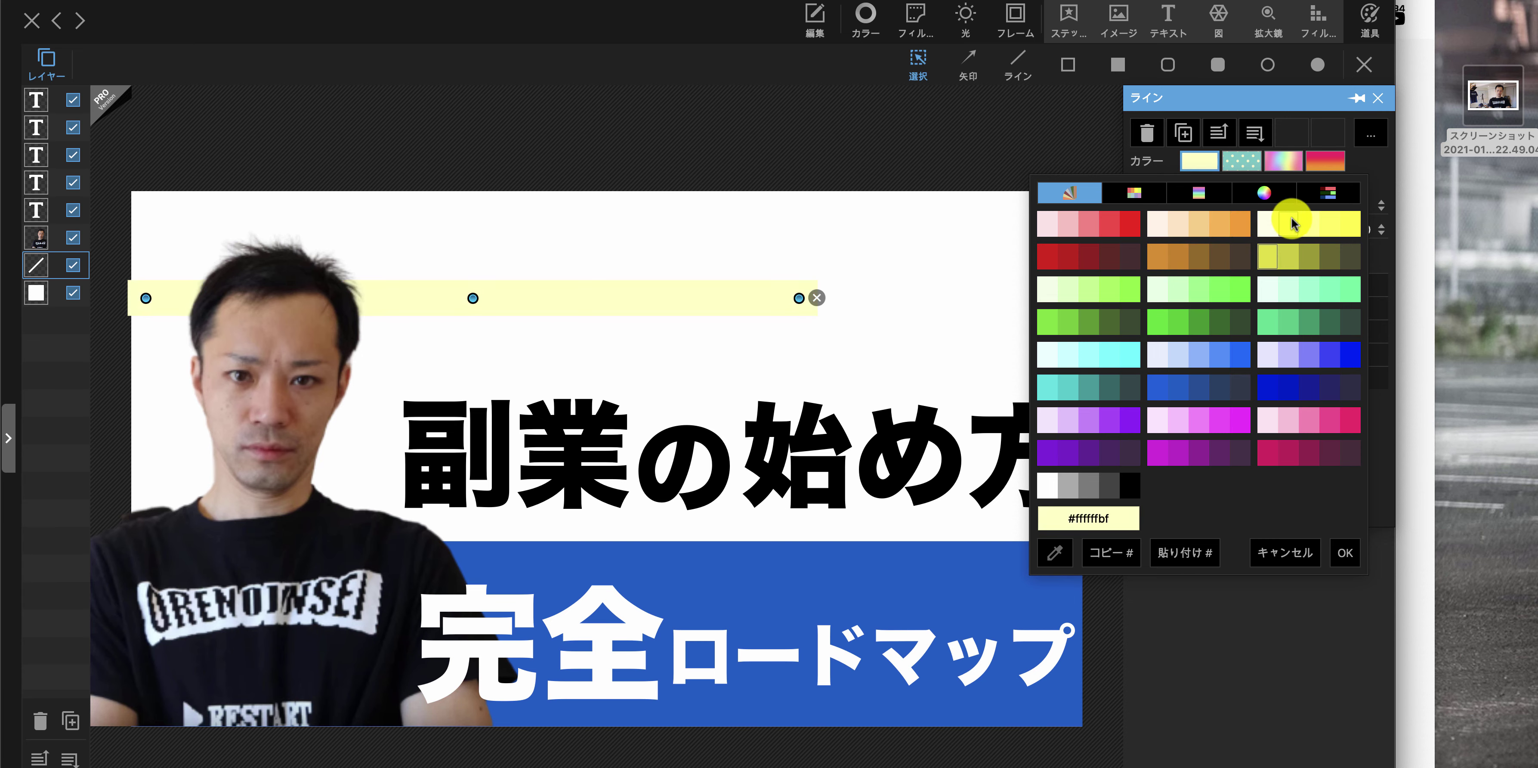
{"action": "left_click", "coordinate": [1275, 257]}
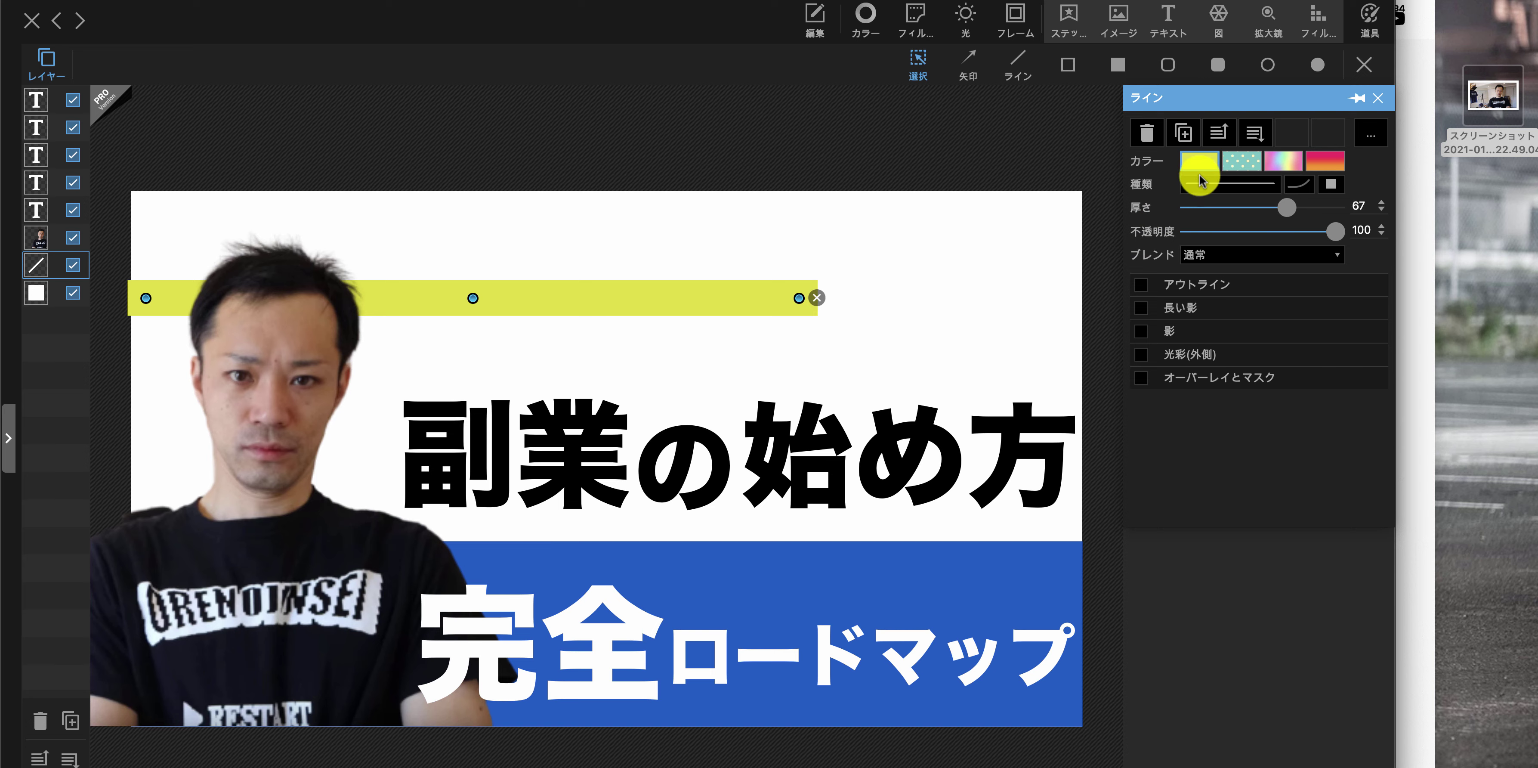
Compare orange, brown and yellow-green swatches, set the line's colour to bright yellow #ffffff00, and align it with the canvas's left edge
{"action": "left_click", "coordinate": [1197, 160]}
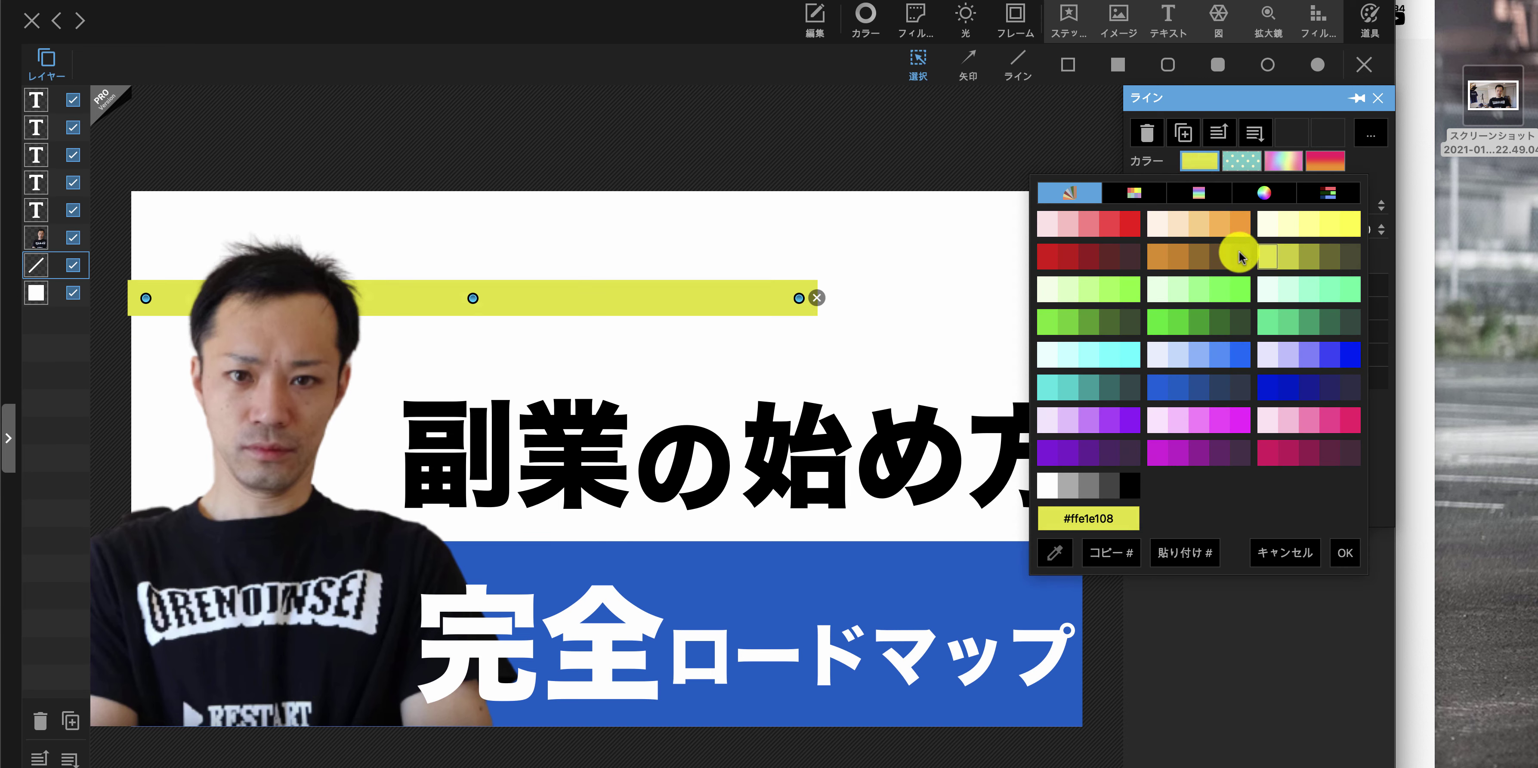
{"action": "left_click", "coordinate": [1205, 265]}
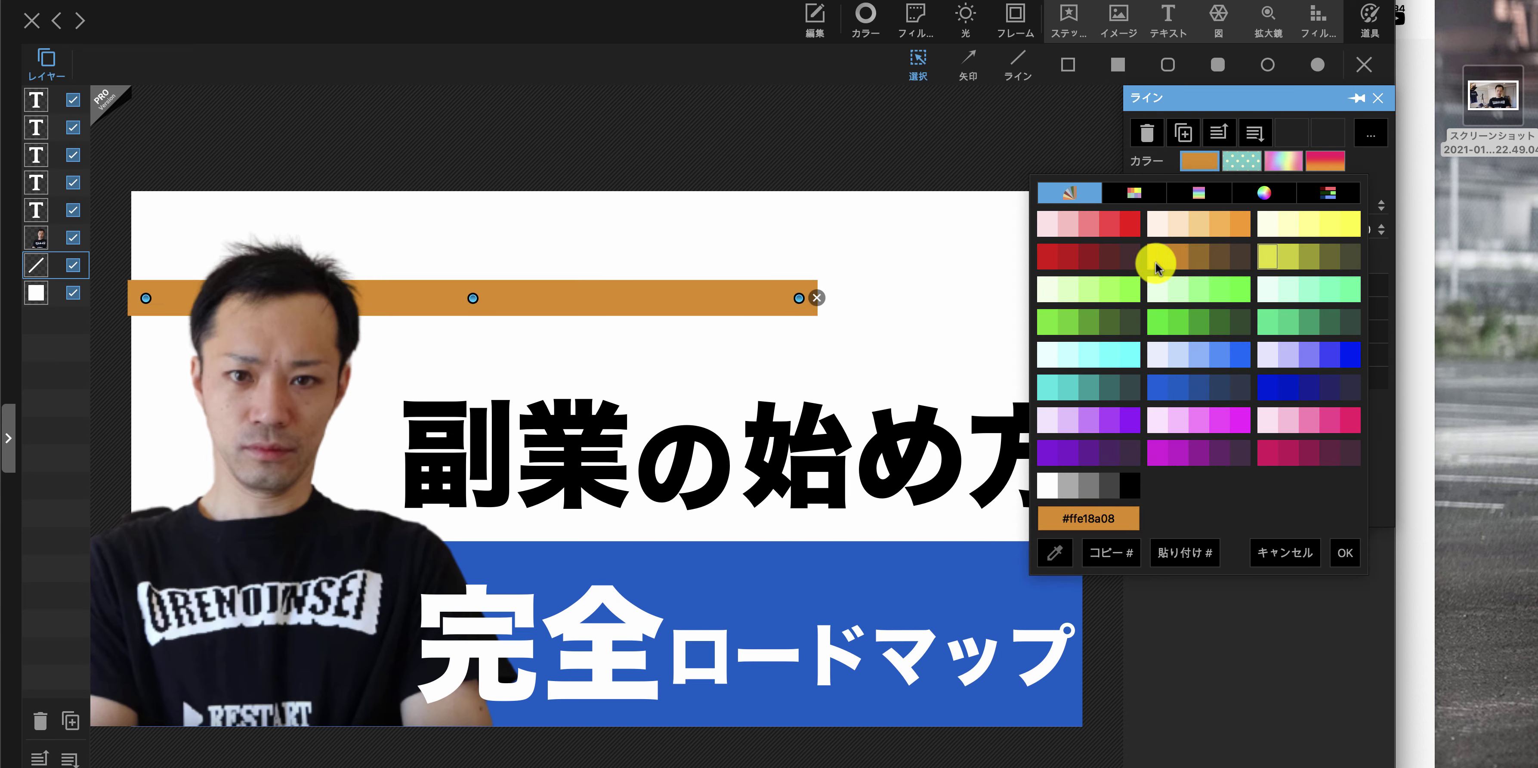
{"action": "left_click", "coordinate": [1238, 230]}
{"action": "left_click", "coordinate": [1197, 263]}
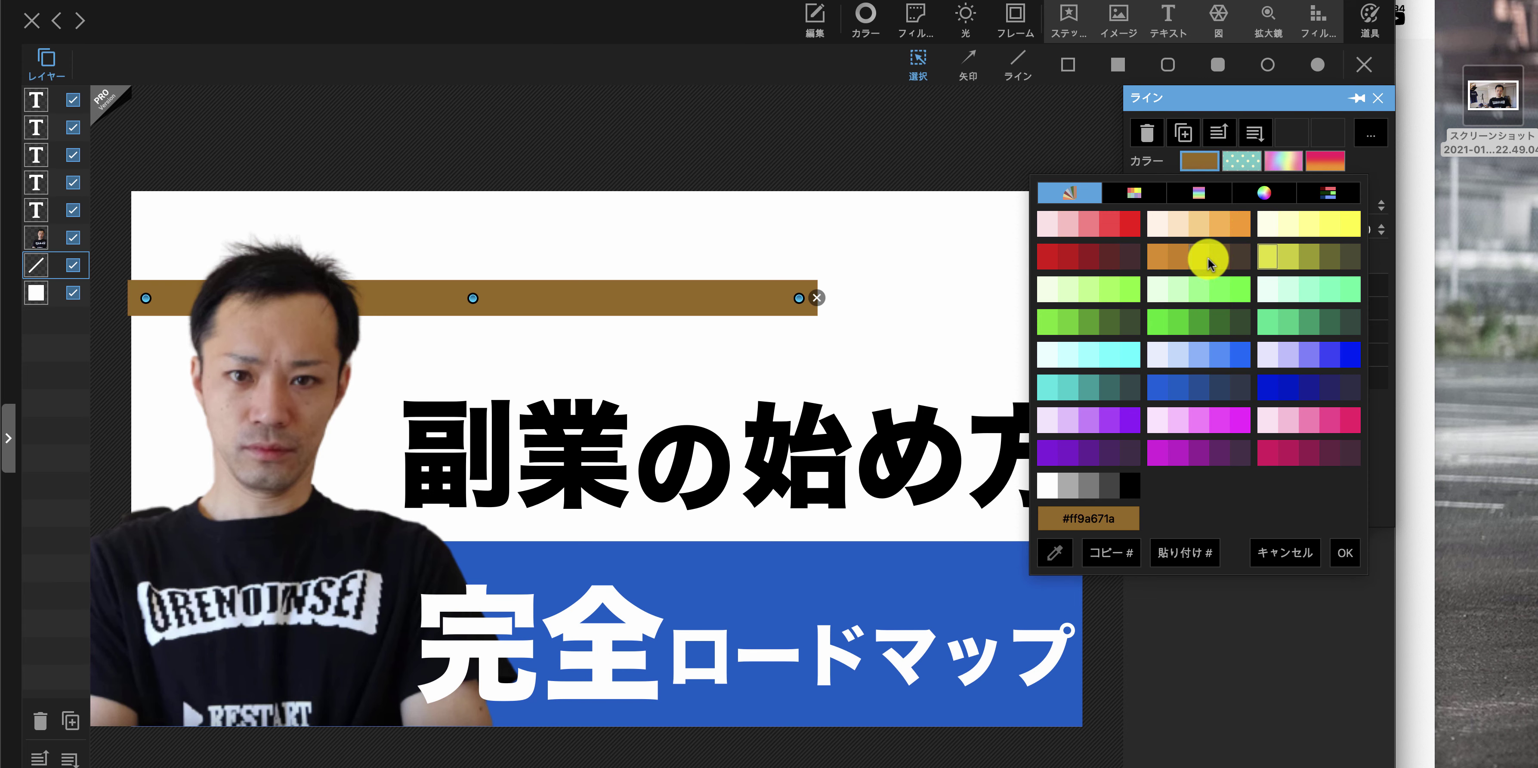
{"action": "left_click", "coordinate": [1216, 263]}
{"action": "left_click", "coordinate": [1267, 257]}
{"action": "left_click", "coordinate": [1295, 263]}
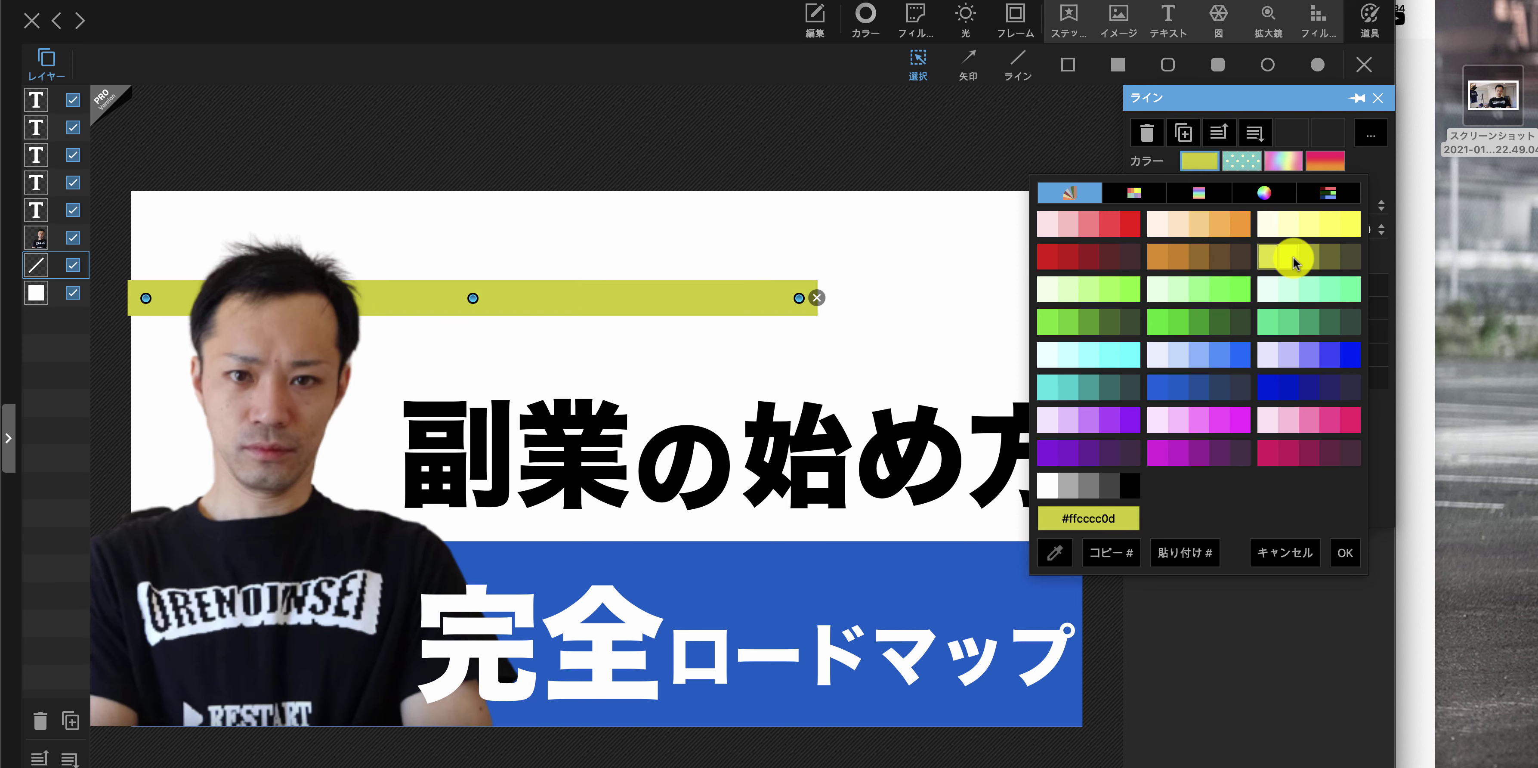
{"action": "left_click", "coordinate": [1343, 225]}
{"action": "left_click", "coordinate": [1349, 226]}
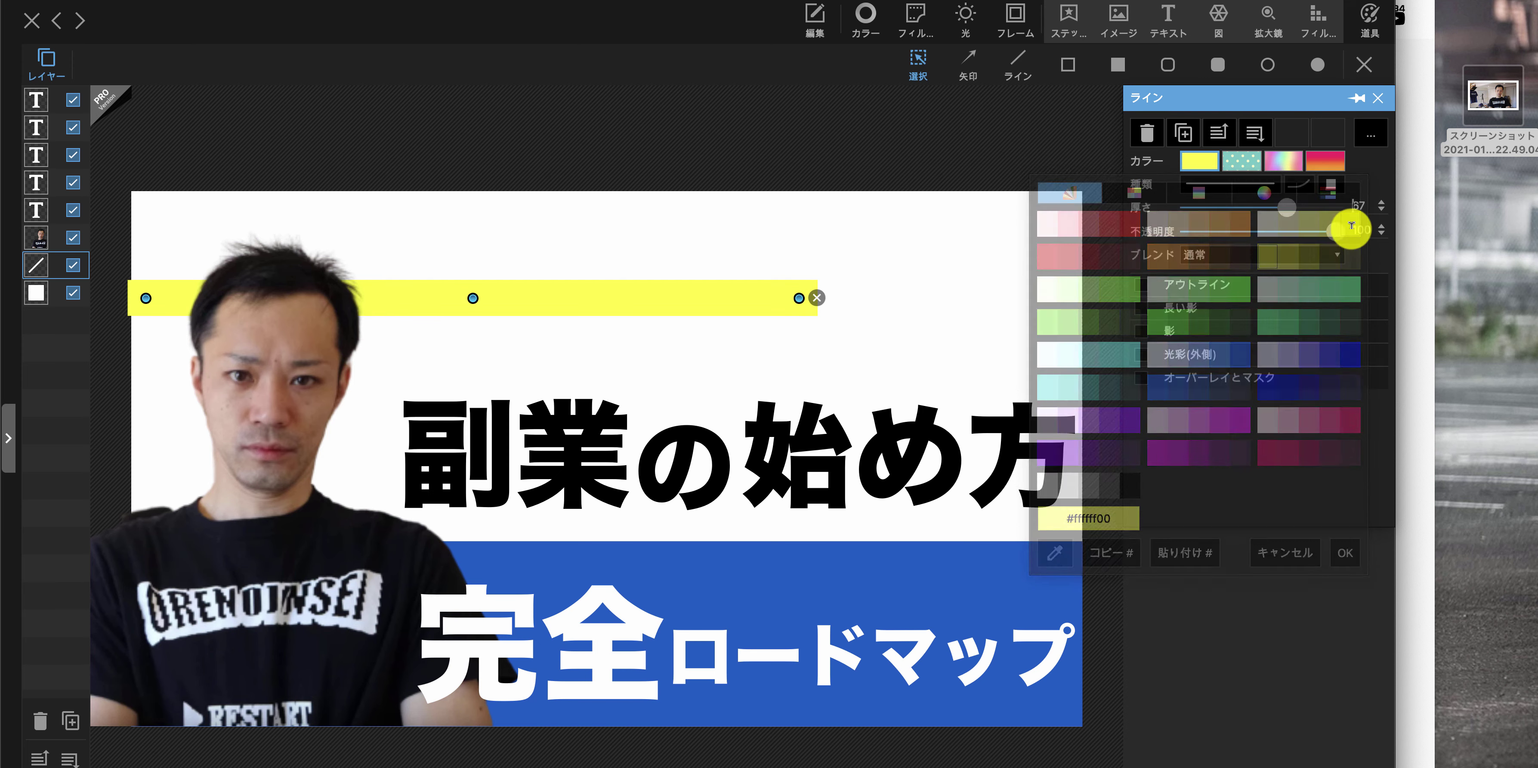
{"action": "left_click", "coordinate": [1039, 289]}
{"action": "left_click", "coordinate": [746, 307]}
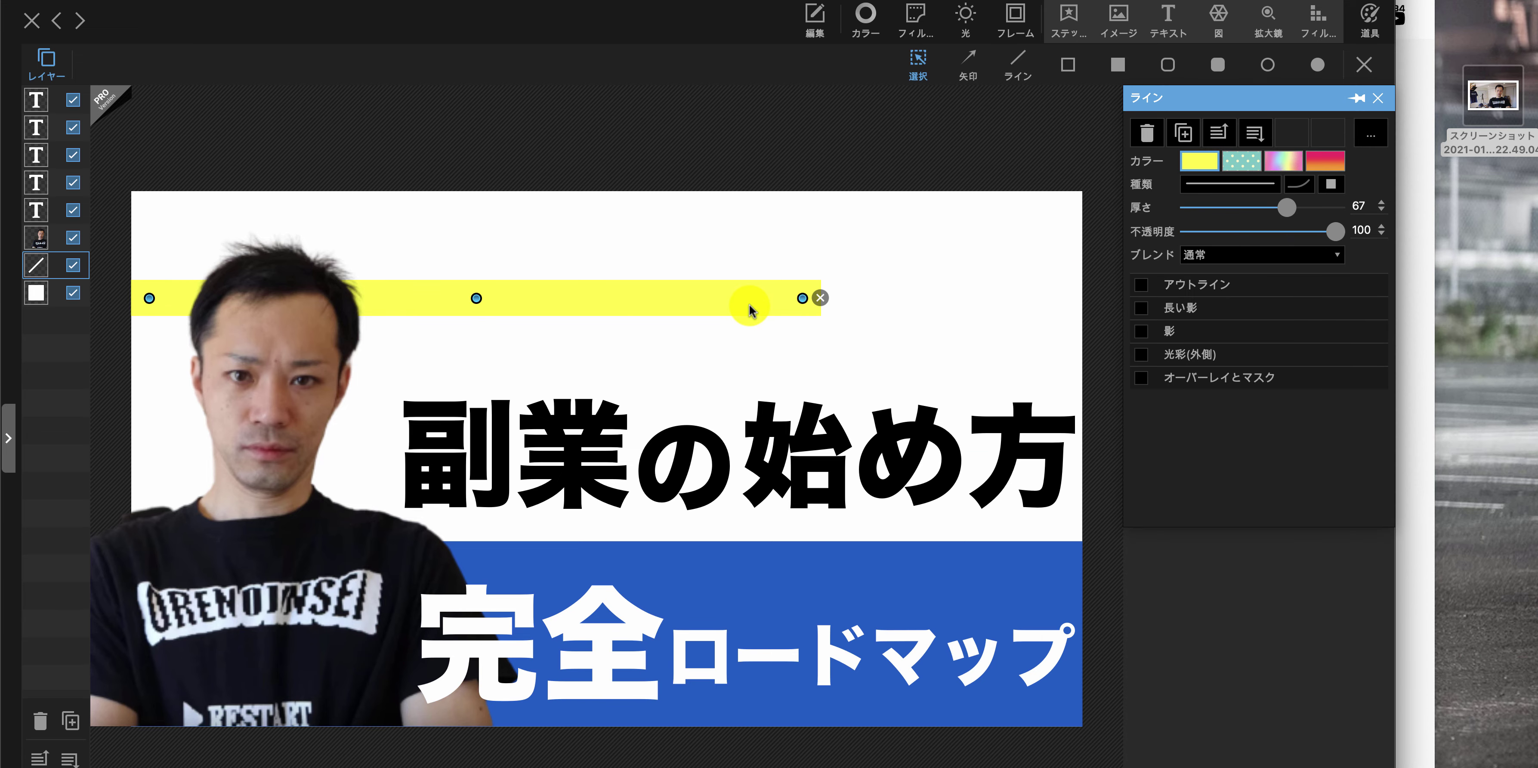
Check how the yellow band ends in the YouTube reference thumbnail and look through the line's end-style options
{"action": "key", "text": "super+Tab"}
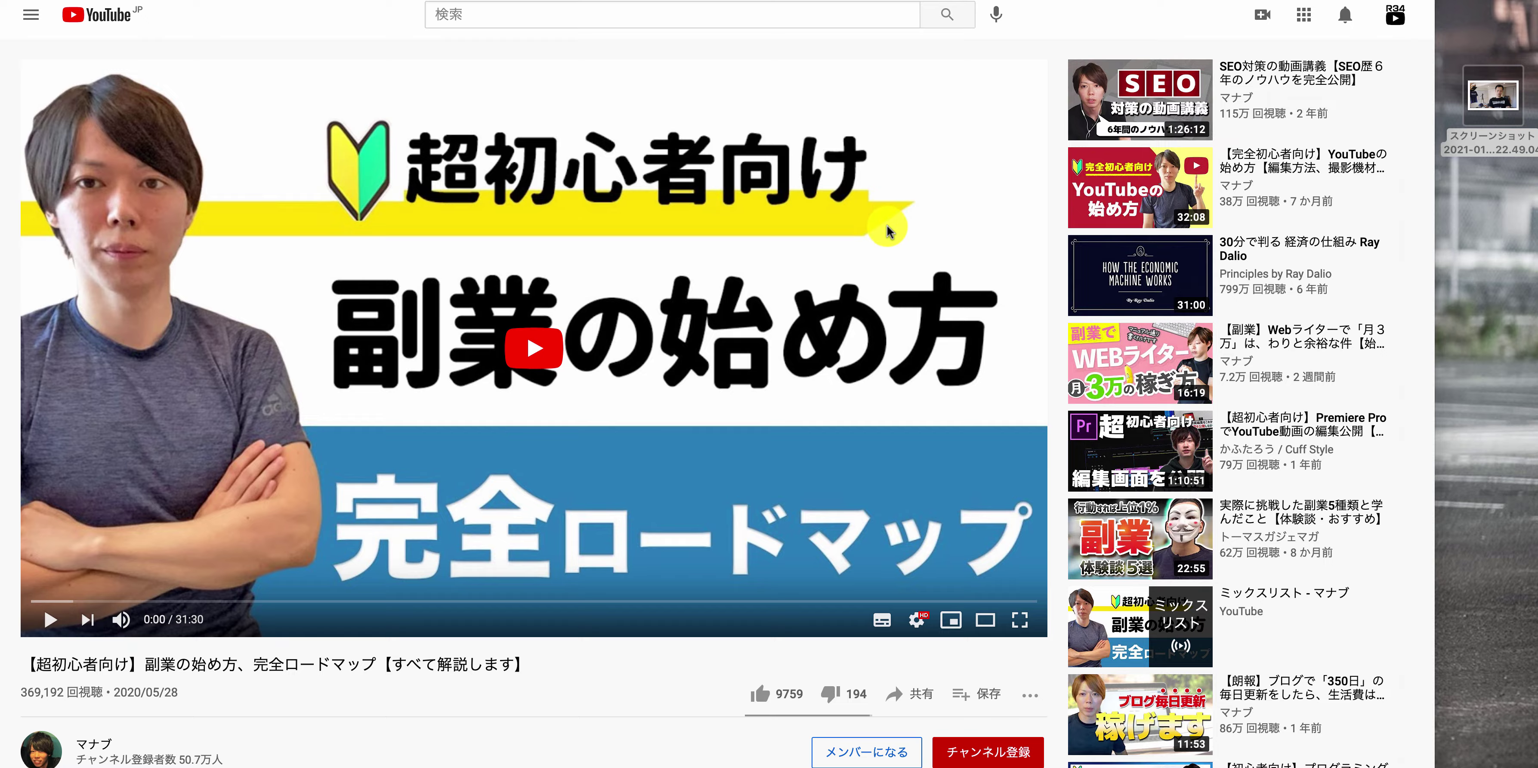
{"action": "key", "text": "super+Tab"}
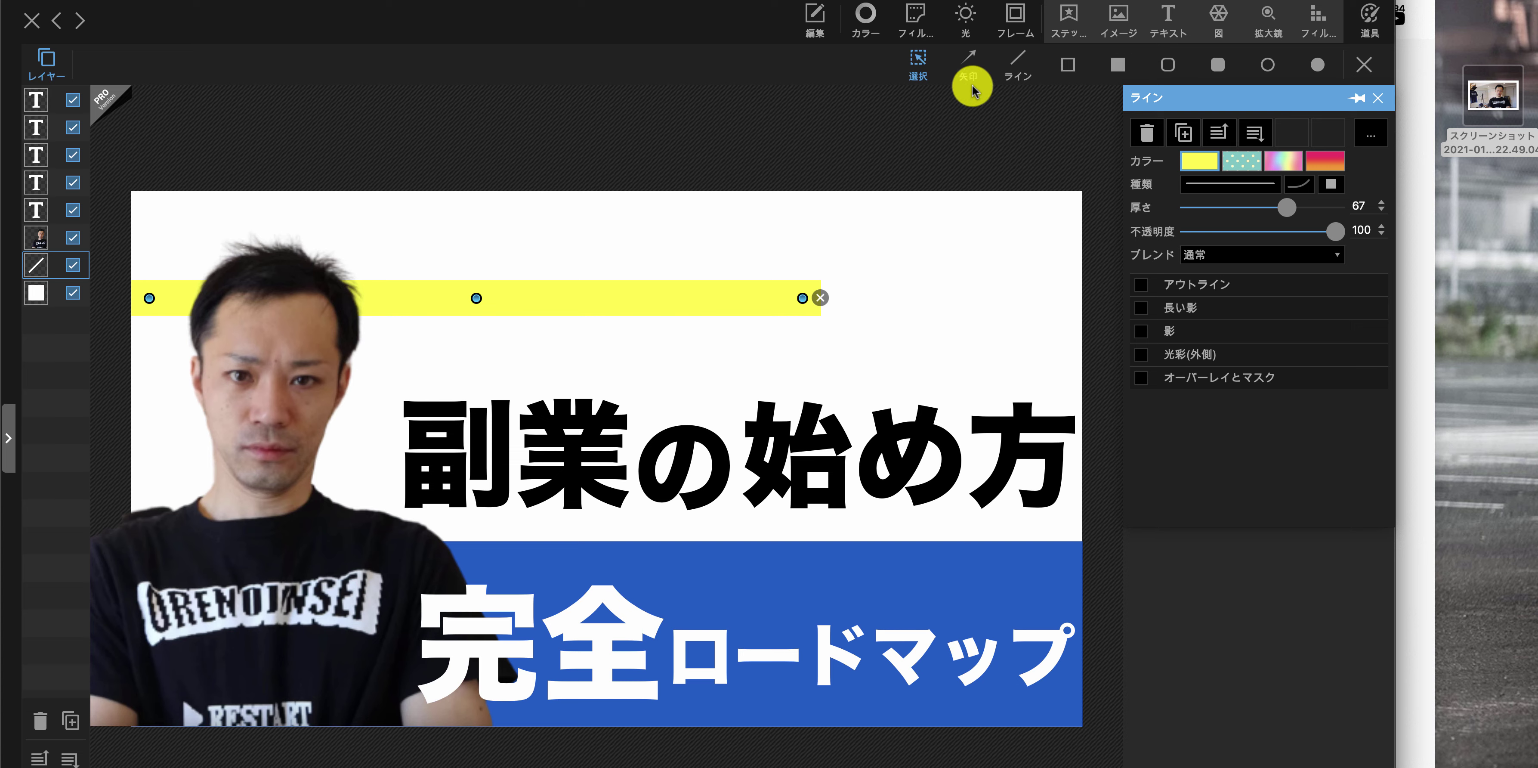
{"action": "left_click", "coordinate": [1331, 181]}
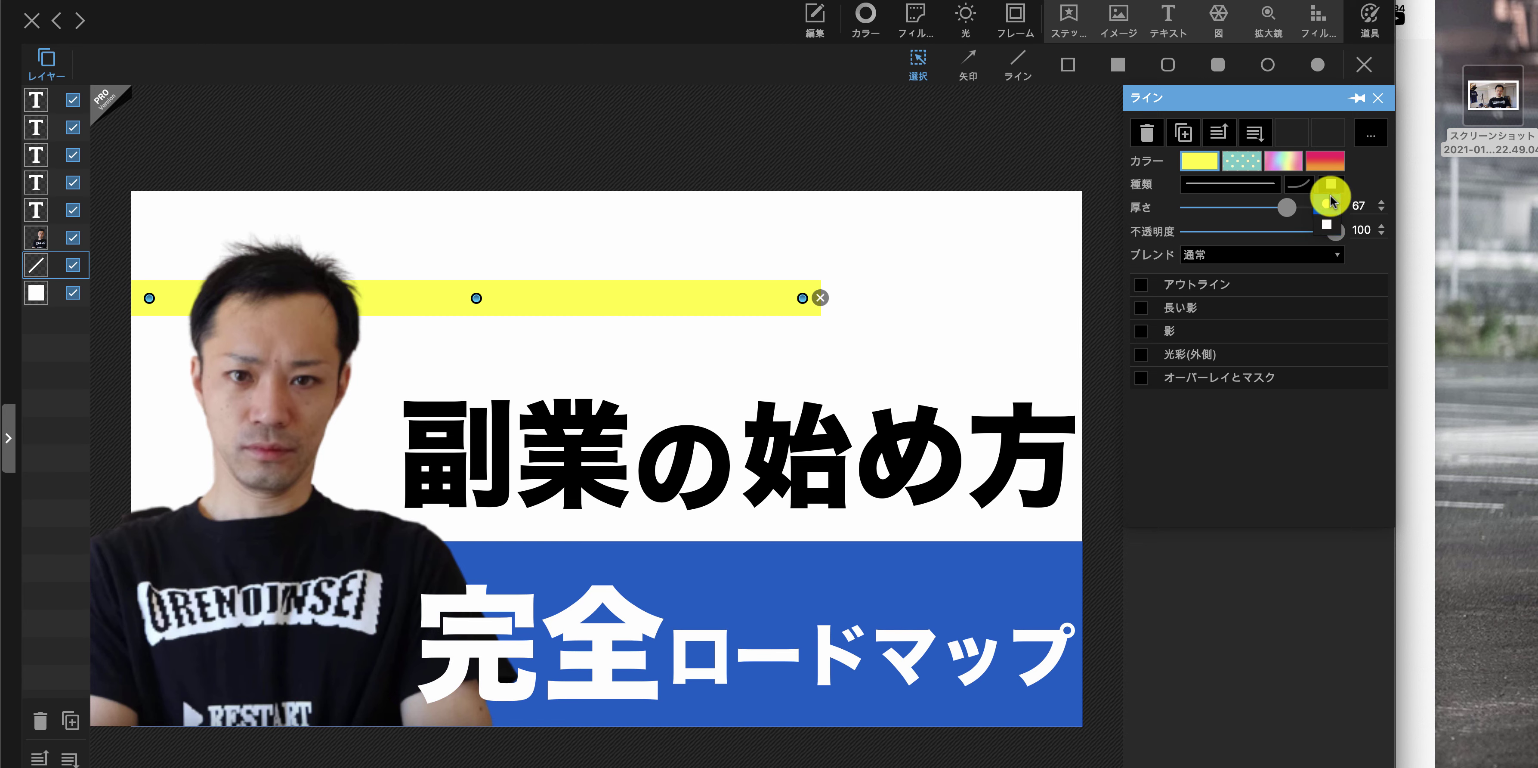
{"action": "left_click", "coordinate": [1350, 153]}
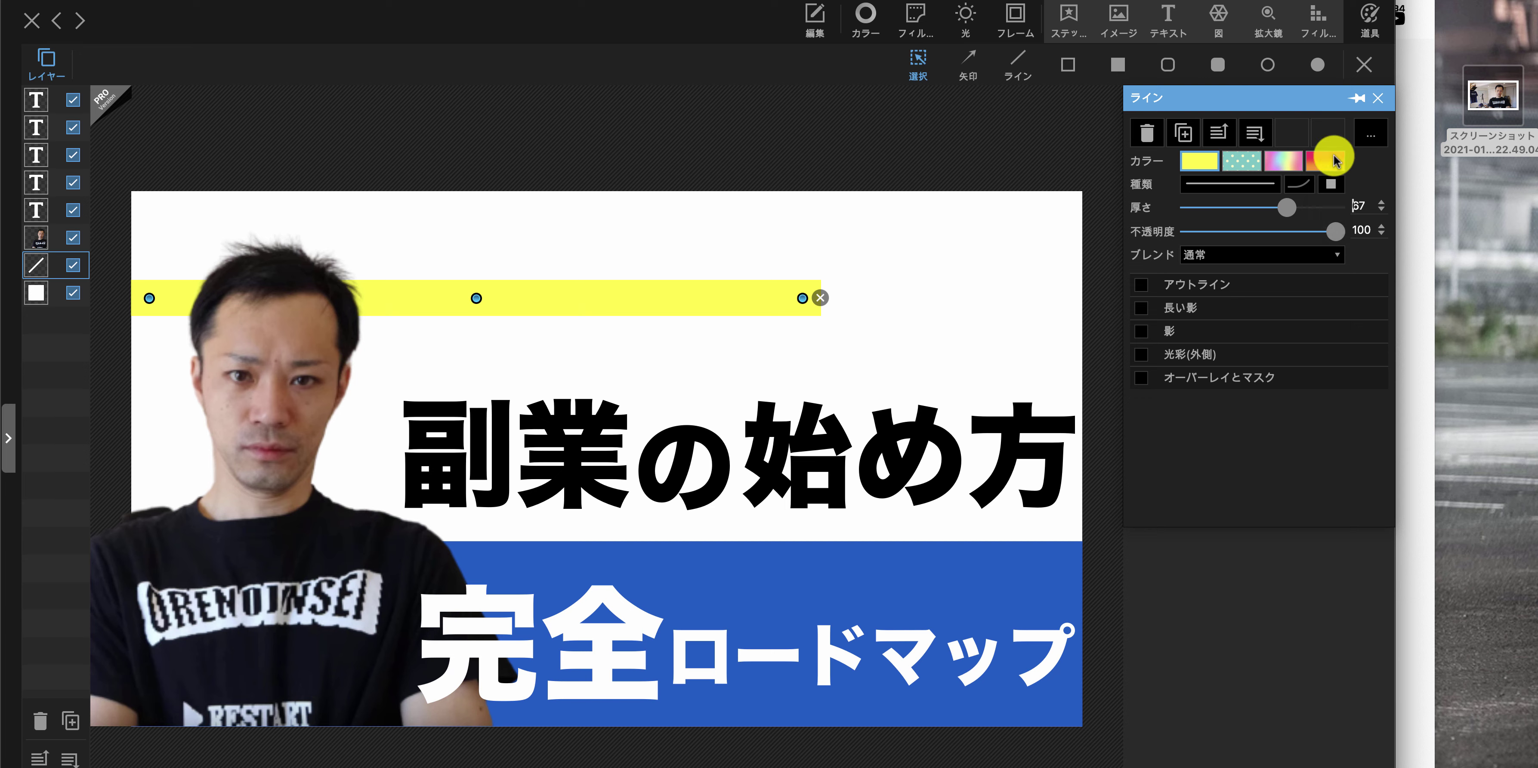
{"action": "left_click", "coordinate": [1127, 63]}
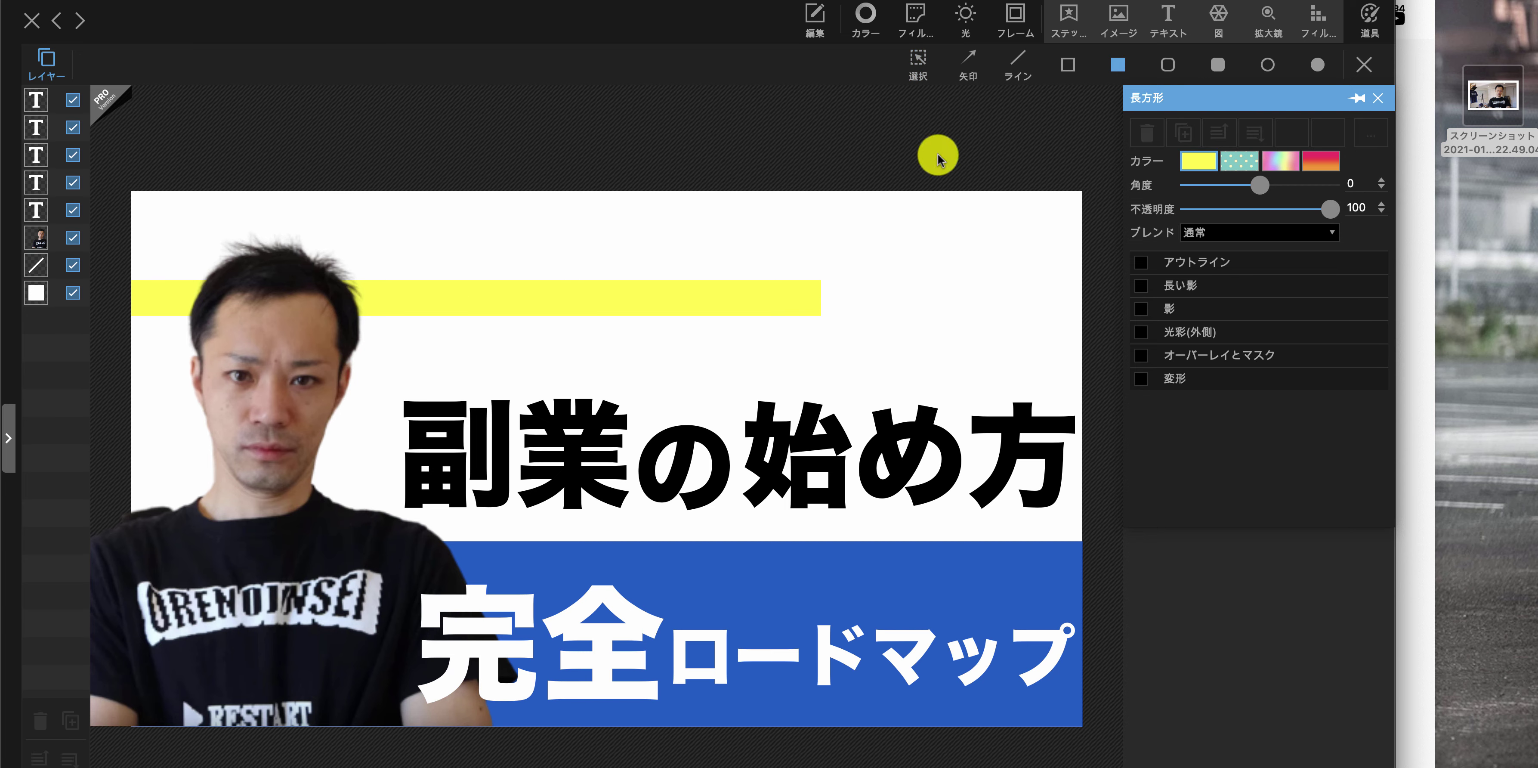
Draw a second yellow line just below the first, starting at the canvas's left edge and extending further right than the upper one
{"action": "left_click", "coordinate": [1018, 62]}
{"action": "mouse_move", "coordinate": [125, 333]}
{"action": "left_mouse_down"}
{"action": "mouse_move", "coordinate": [464, 358]}
{"action": "mouse_move", "coordinate": [708, 317]}
{"action": "mouse_move", "coordinate": [822, 328]}
{"action": "left_mouse_up"}
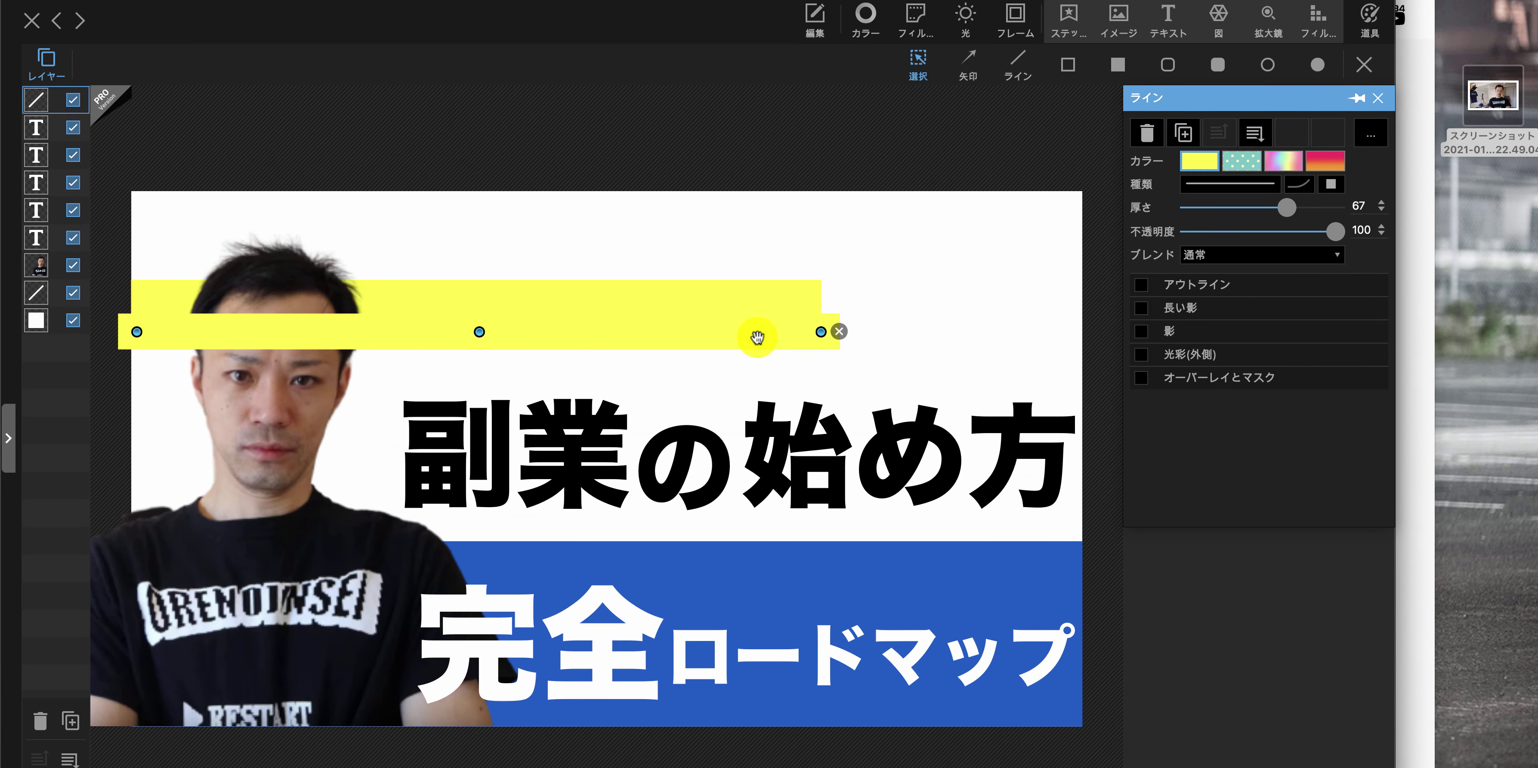
{"action": "left_click_drag", "start_coordinate": [759, 334], "coordinate": [774, 334]}
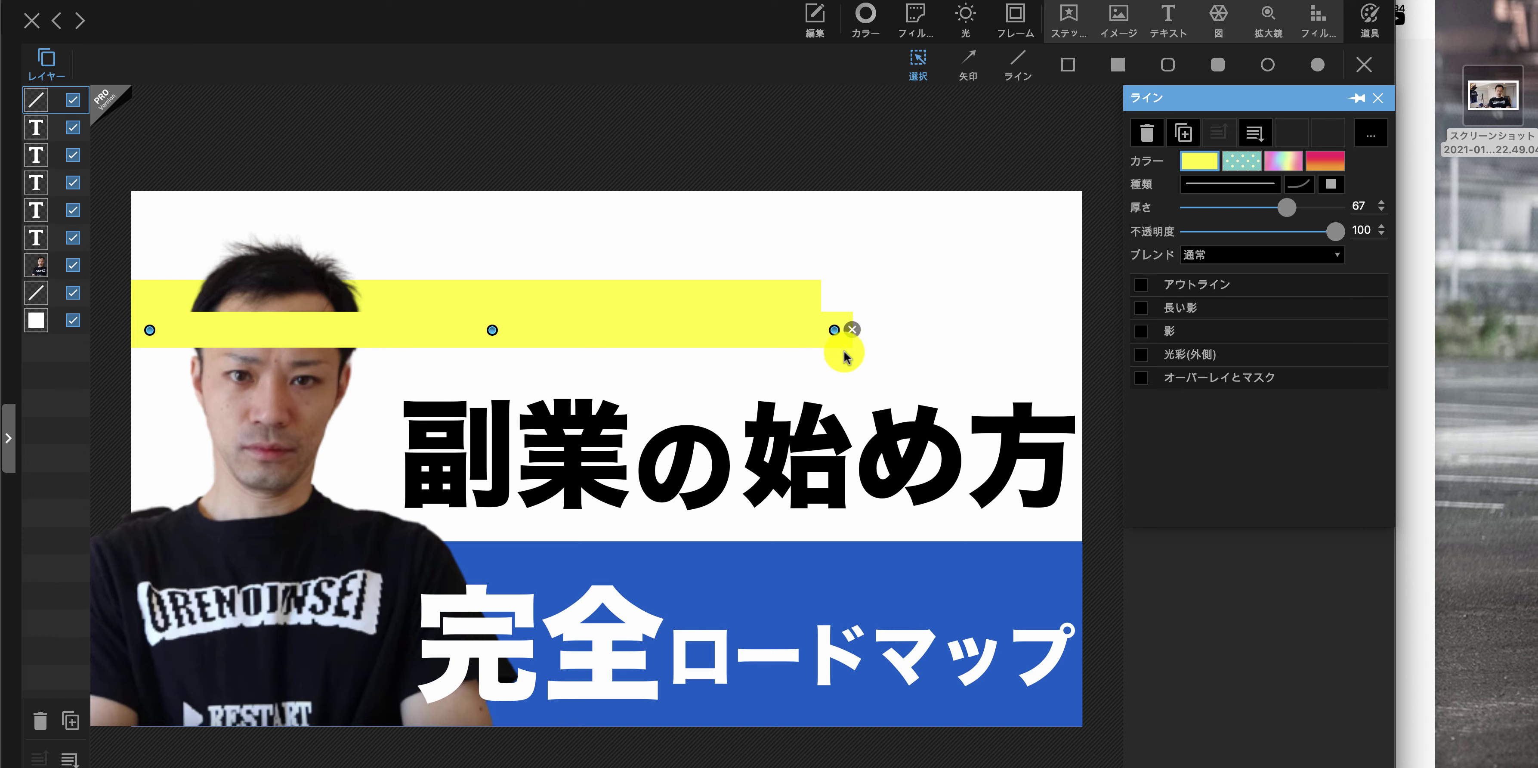
{"action": "left_click", "coordinate": [843, 351]}
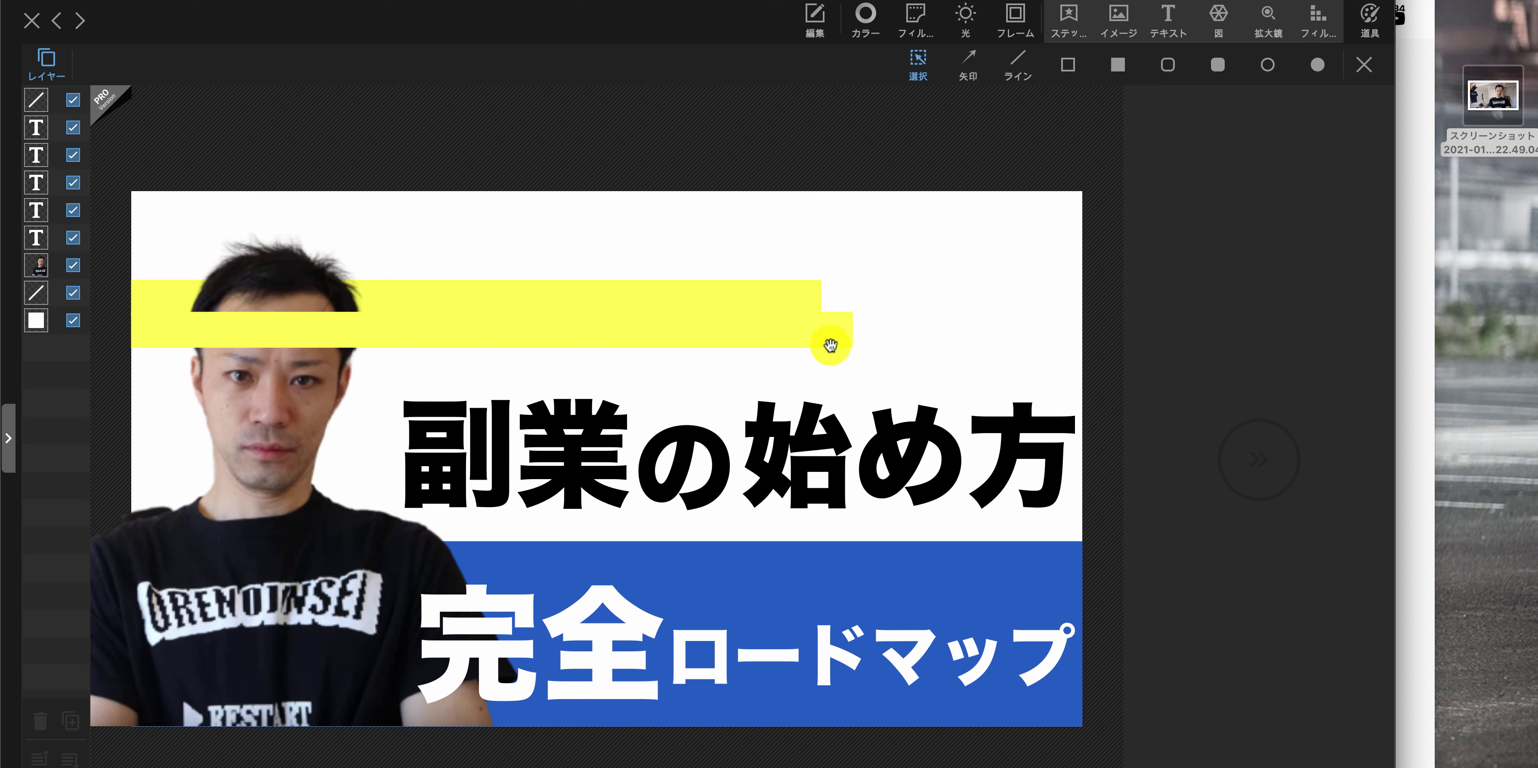
{"action": "left_click", "coordinate": [851, 341]}
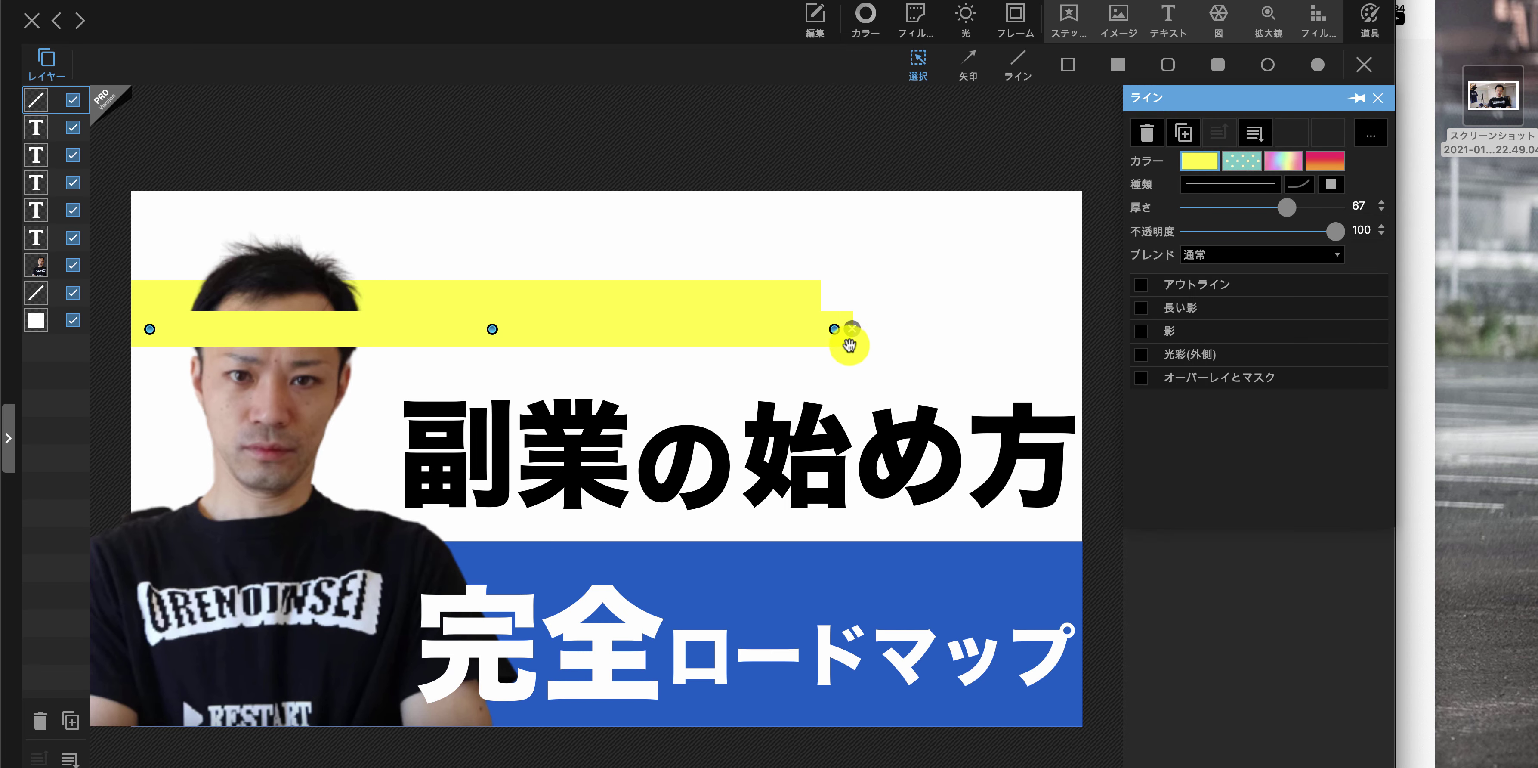
{"action": "left_click_drag", "start_coordinate": [836, 331], "coordinate": [875, 328]}
{"action": "left_click", "coordinate": [959, 327]}
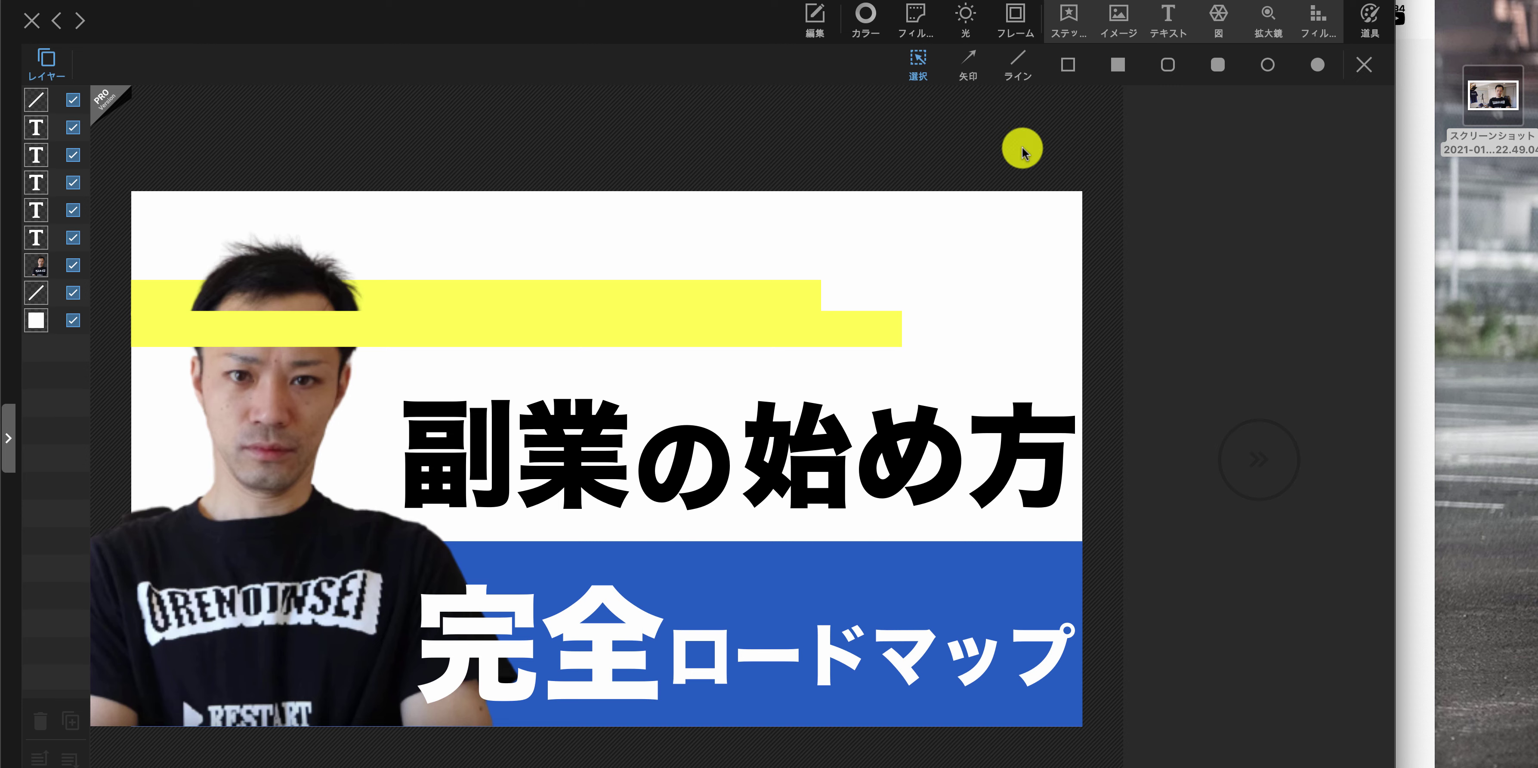
Draw a small filled rectangle on the blank area beyond the yellow lines and colour it white
{"action": "left_click", "coordinate": [1116, 75]}
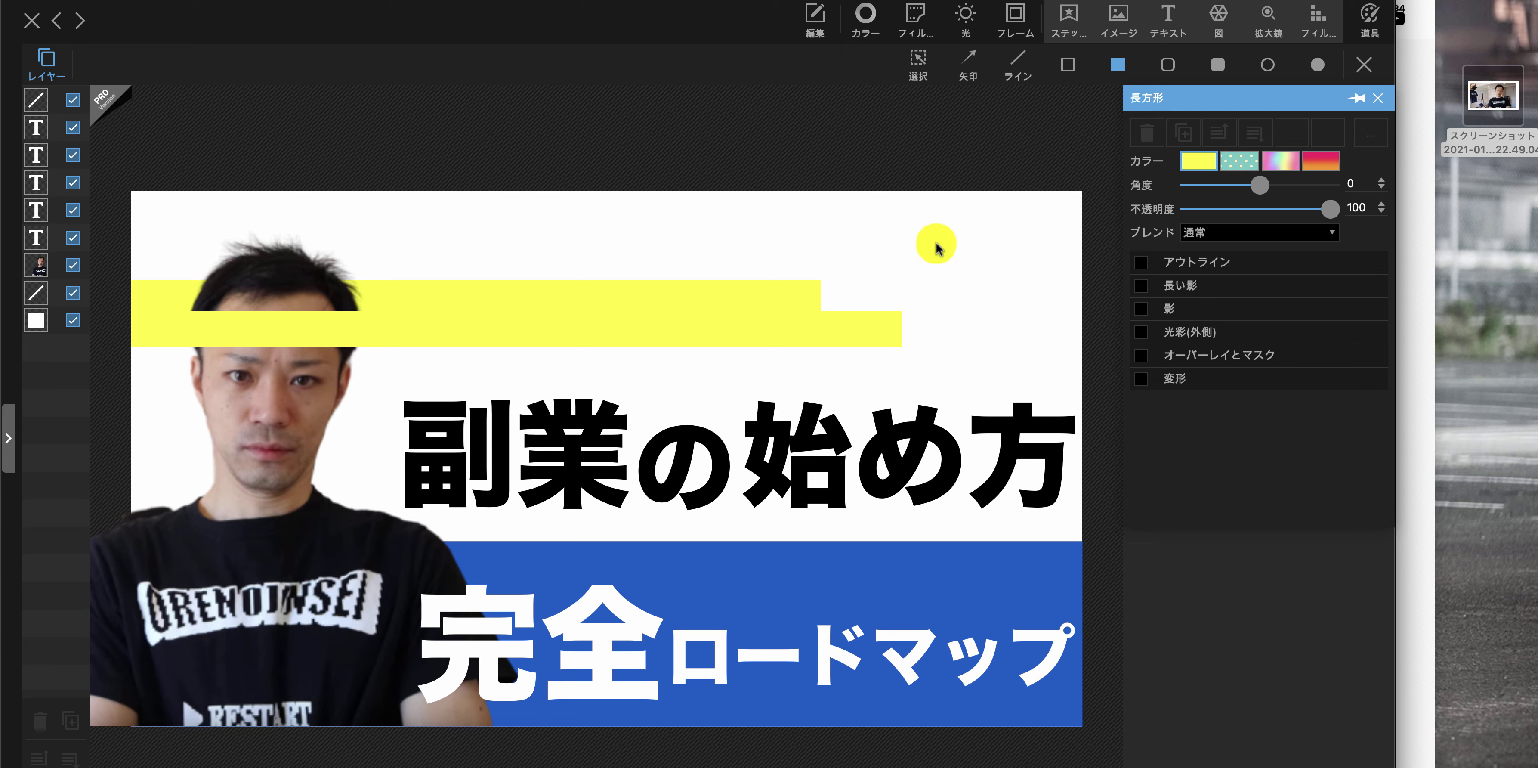
{"action": "mouse_move", "coordinate": [936, 245]}
{"action": "left_mouse_down"}
{"action": "mouse_move", "coordinate": [989, 267]}
{"action": "mouse_move", "coordinate": [974, 275]}
{"action": "left_mouse_up"}
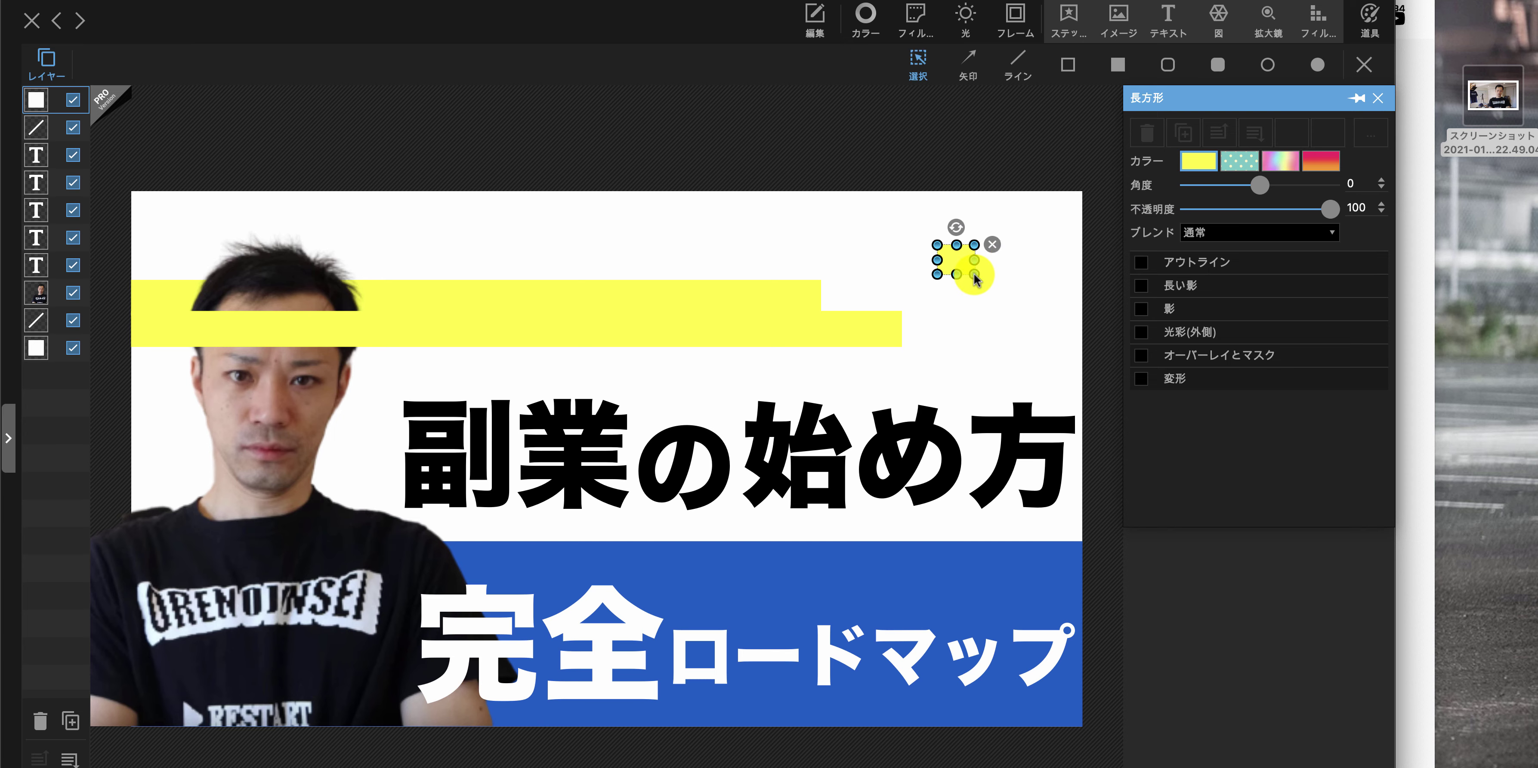
{"action": "left_click", "coordinate": [1195, 160]}
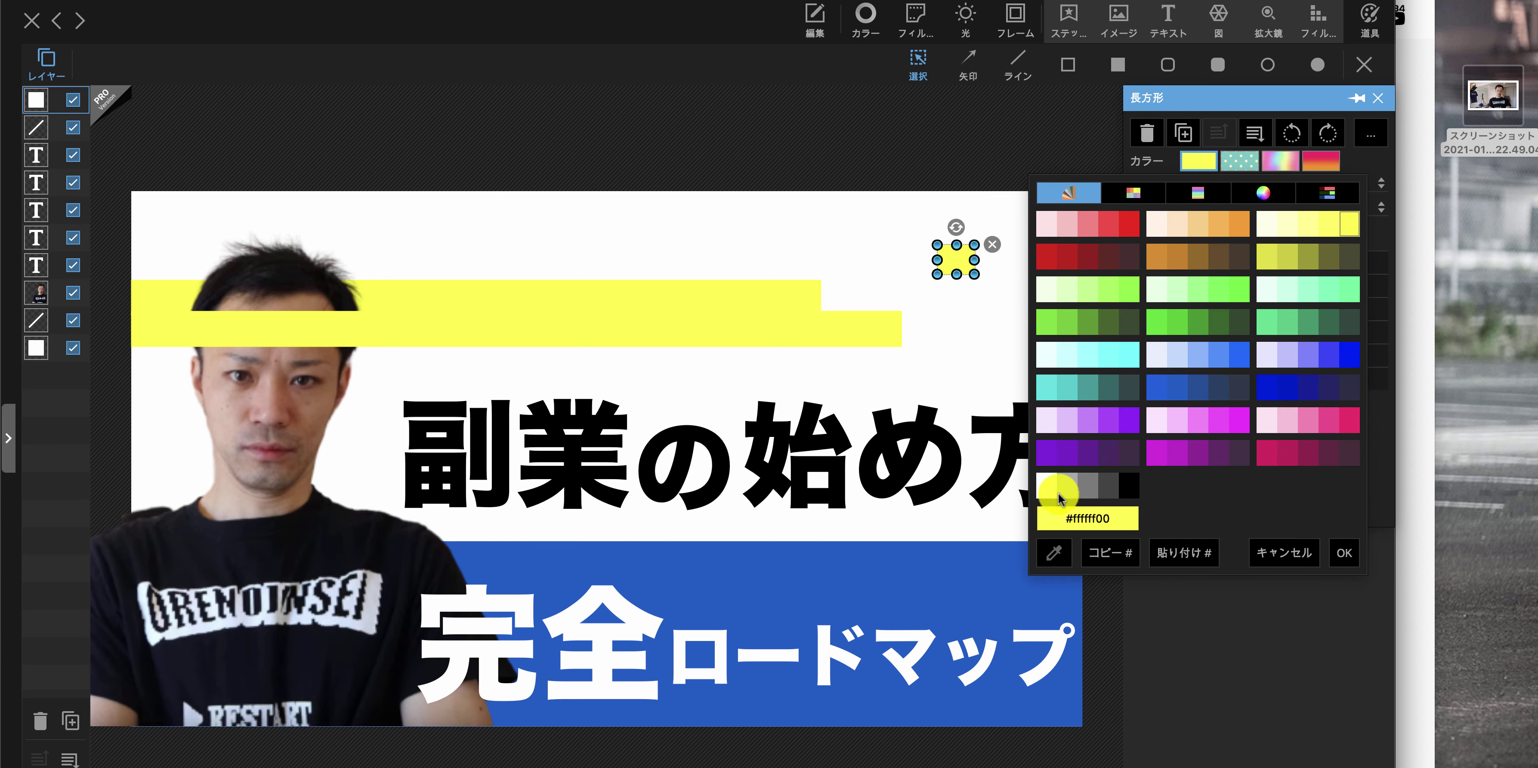
{"action": "left_click", "coordinate": [1048, 485]}
{"action": "left_click", "coordinate": [1004, 395]}
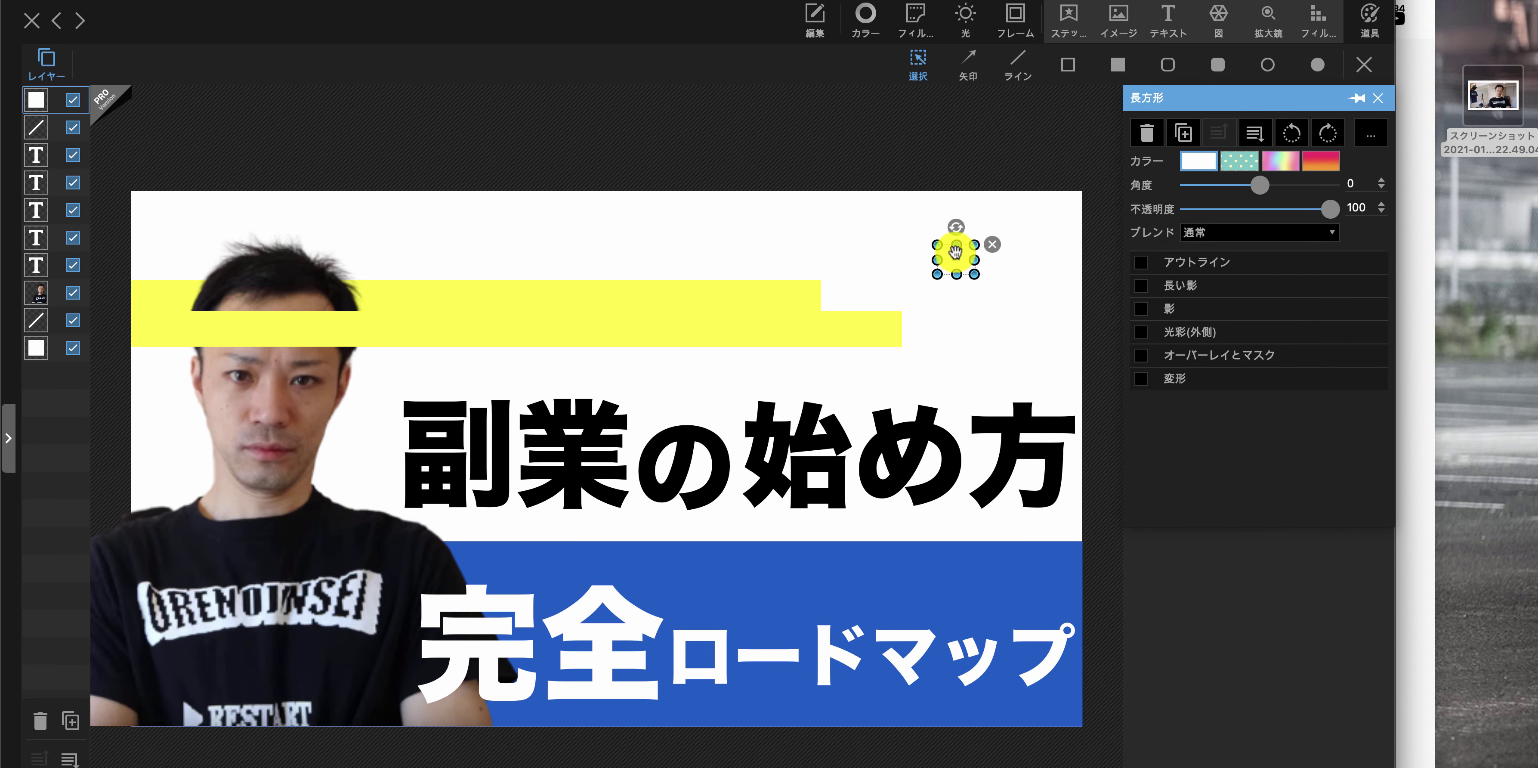
Place the small white rectangle over the lower yellow line's right end and rotate it to 24°
{"action": "left_click_drag", "start_coordinate": [955, 259], "coordinate": [894, 331]}
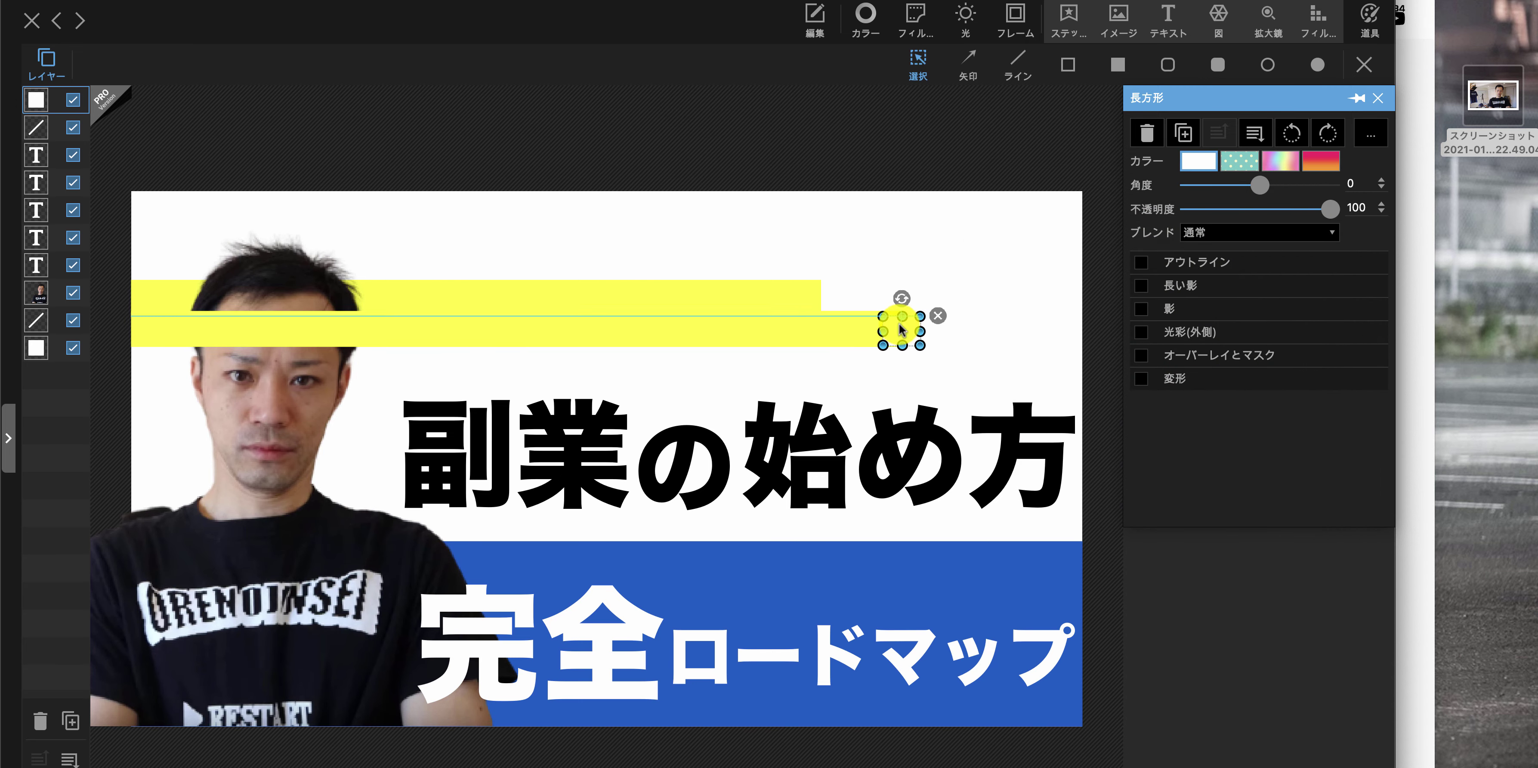
{"action": "left_click", "coordinate": [914, 338]}
{"action": "left_click", "coordinate": [908, 335]}
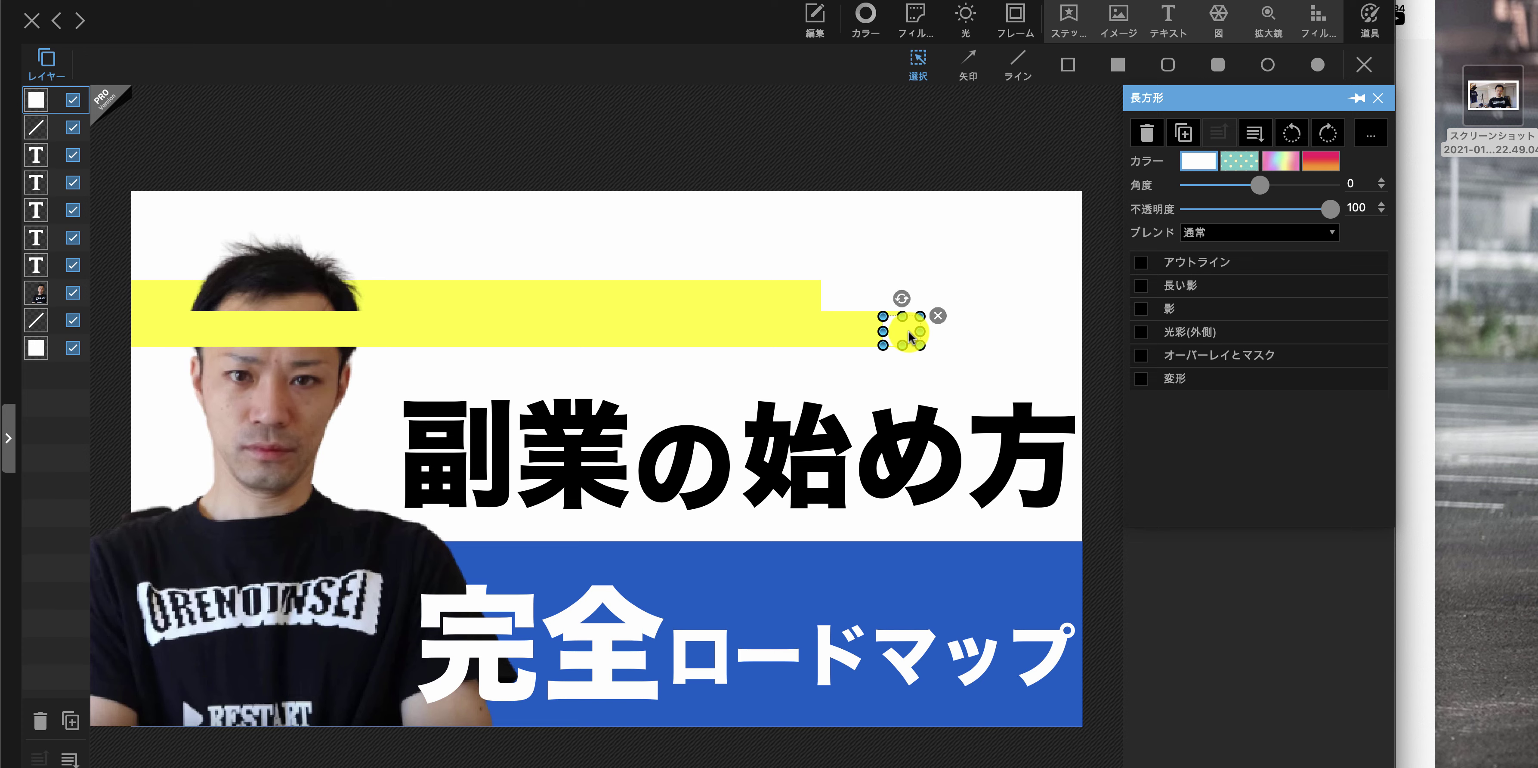
{"action": "left_click", "coordinate": [962, 311]}
{"action": "left_click", "coordinate": [911, 325]}
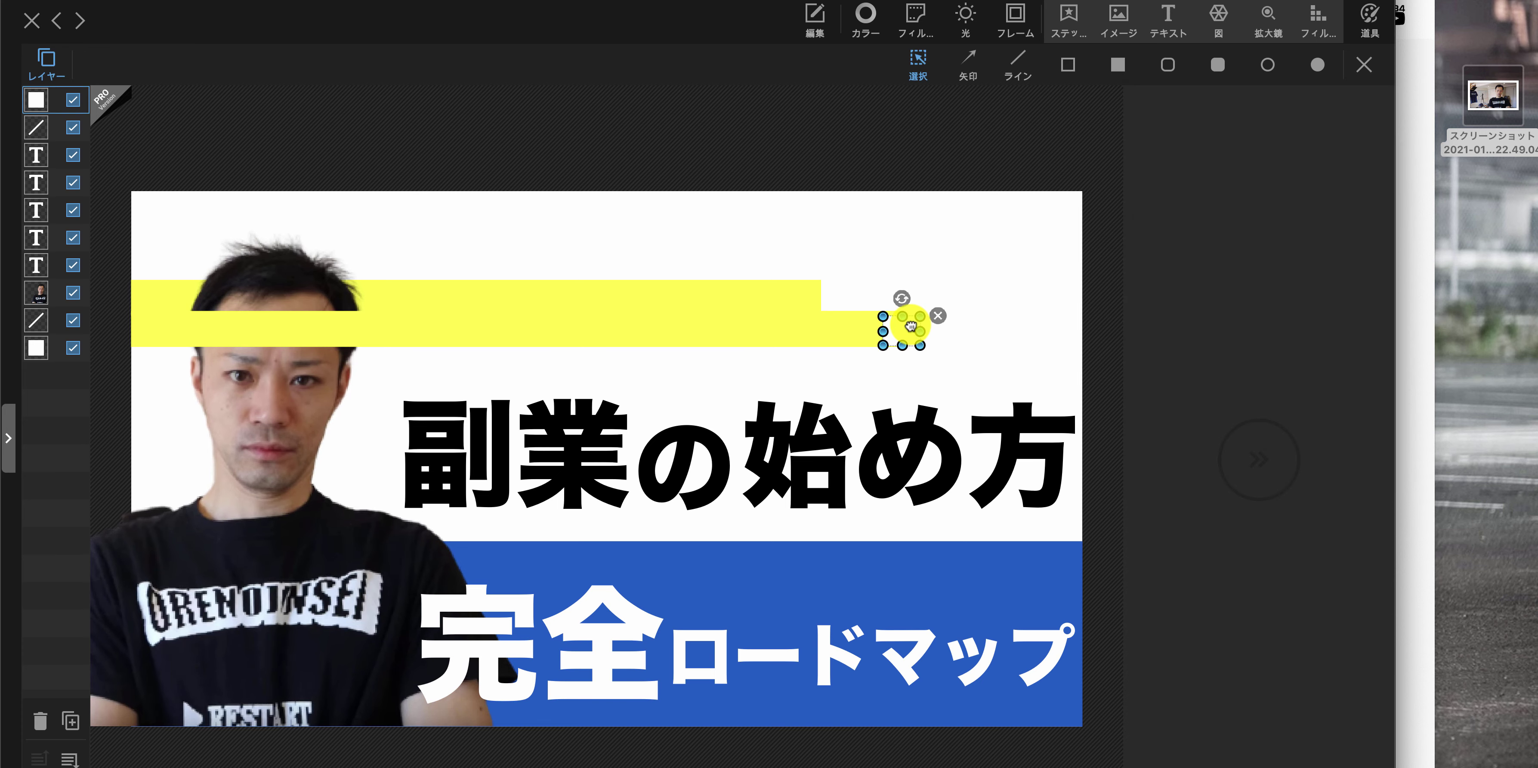
{"action": "left_click_drag", "start_coordinate": [901, 296], "coordinate": [916, 296]}
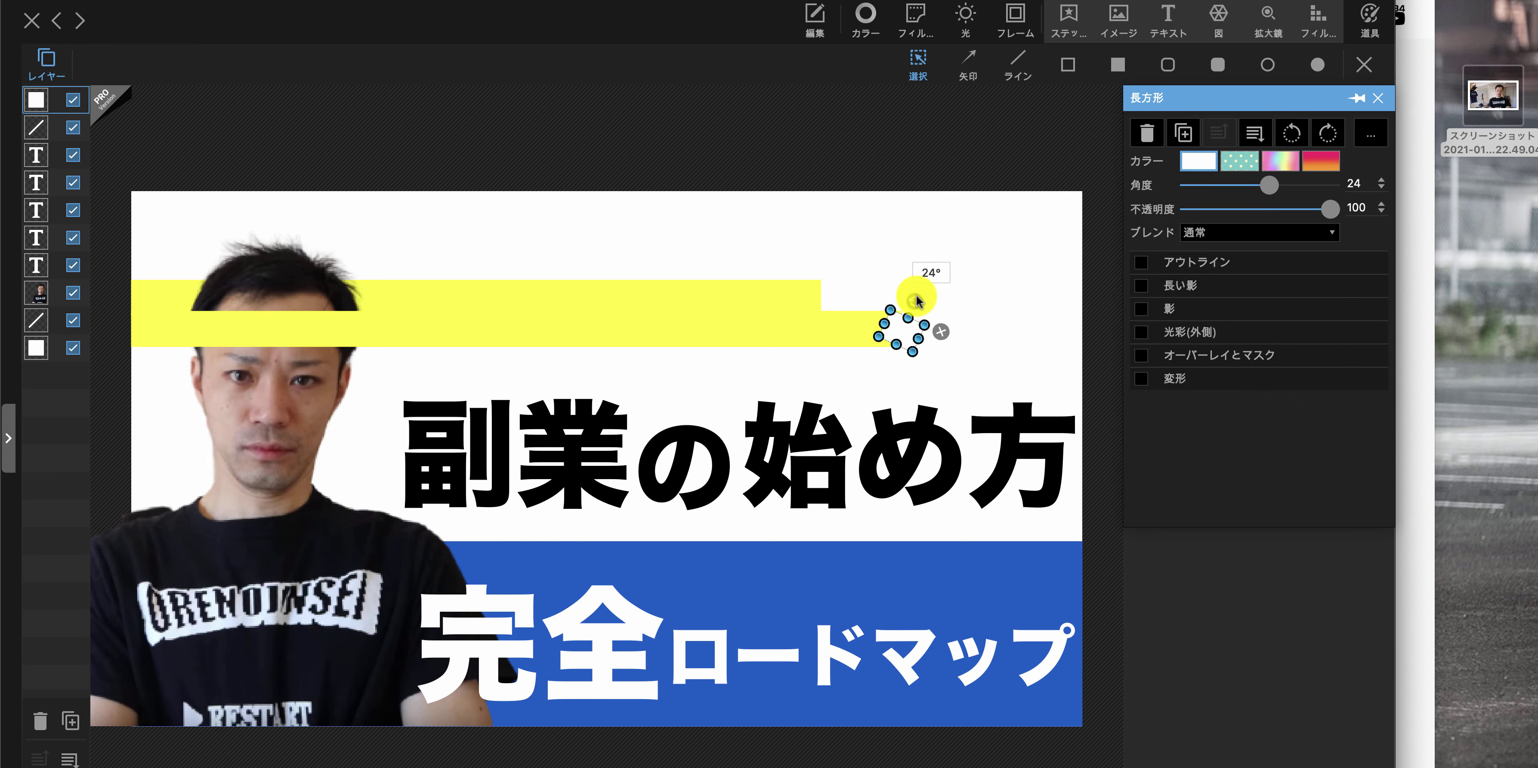
{"action": "left_click", "coordinate": [965, 318]}
Lengthen the rotated white rectangle and position it to cut the lower yellow line's end at a slant over its full height
{"action": "left_click", "coordinate": [912, 339]}
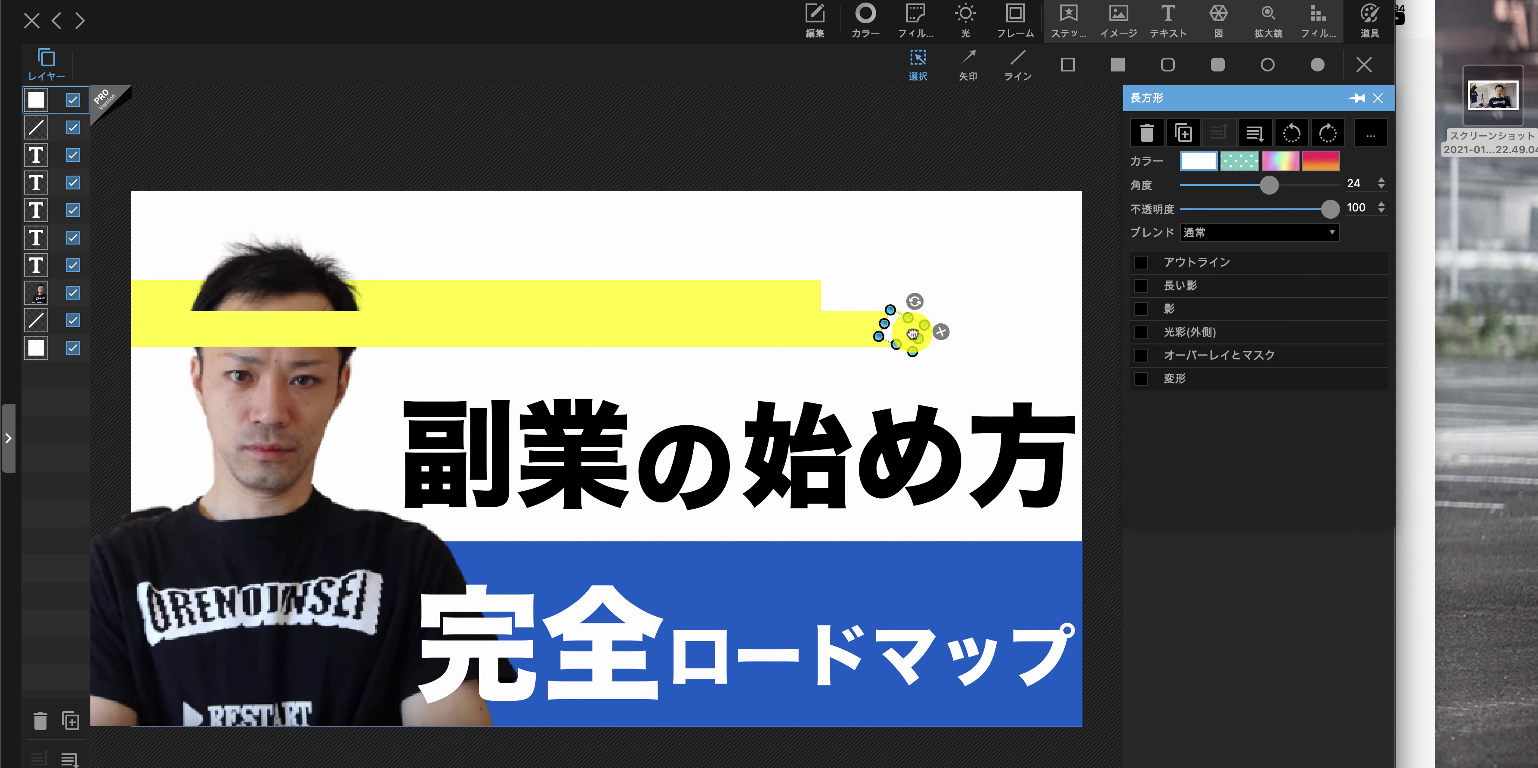
{"action": "left_click_drag", "start_coordinate": [899, 346], "coordinate": [986, 303]}
{"action": "left_click", "coordinate": [1054, 274]}
{"action": "left_click", "coordinate": [896, 352]}
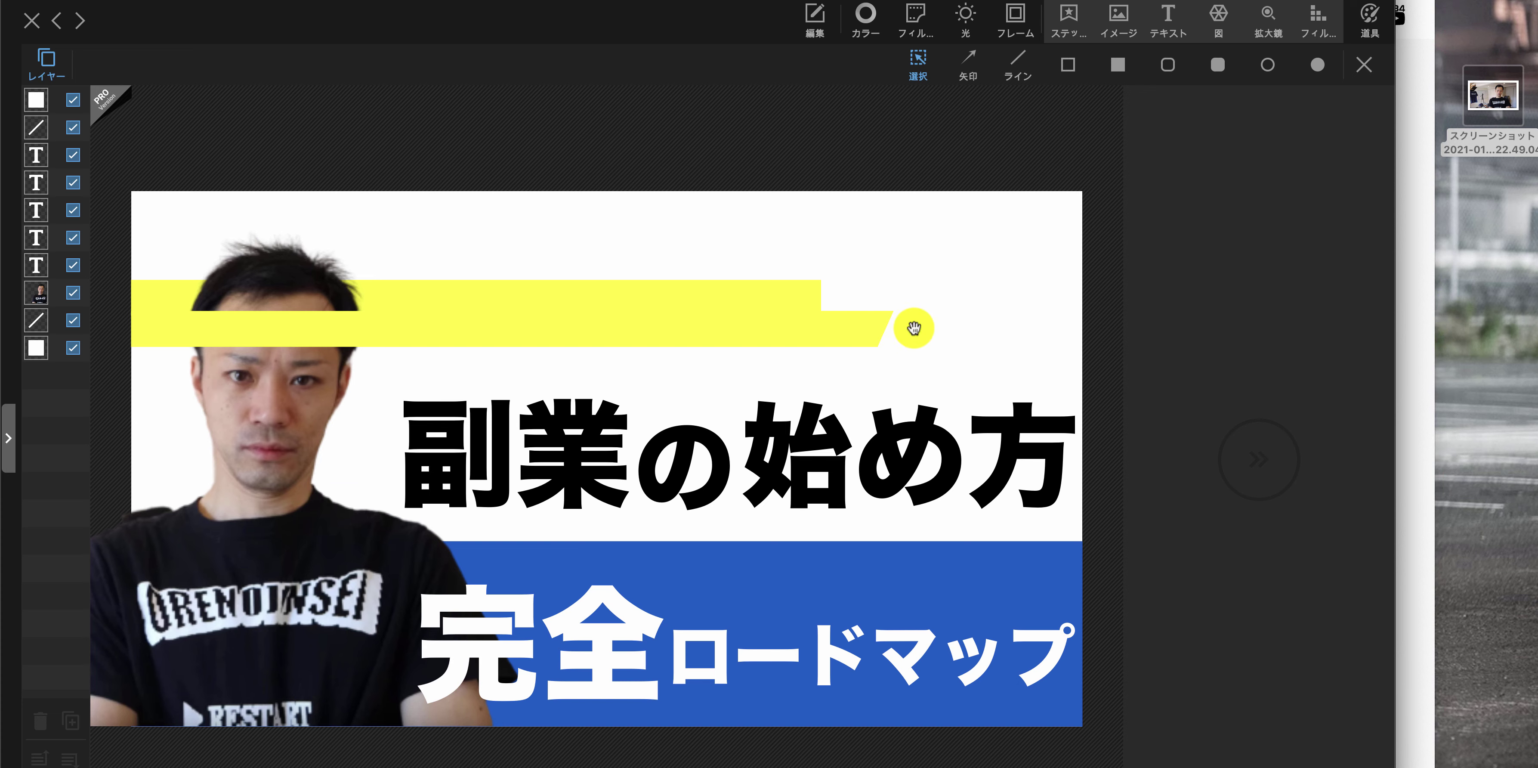
Move the lower yellow line up to overlap the upper one, forming one thicker band
{"action": "left_click", "coordinate": [838, 344]}
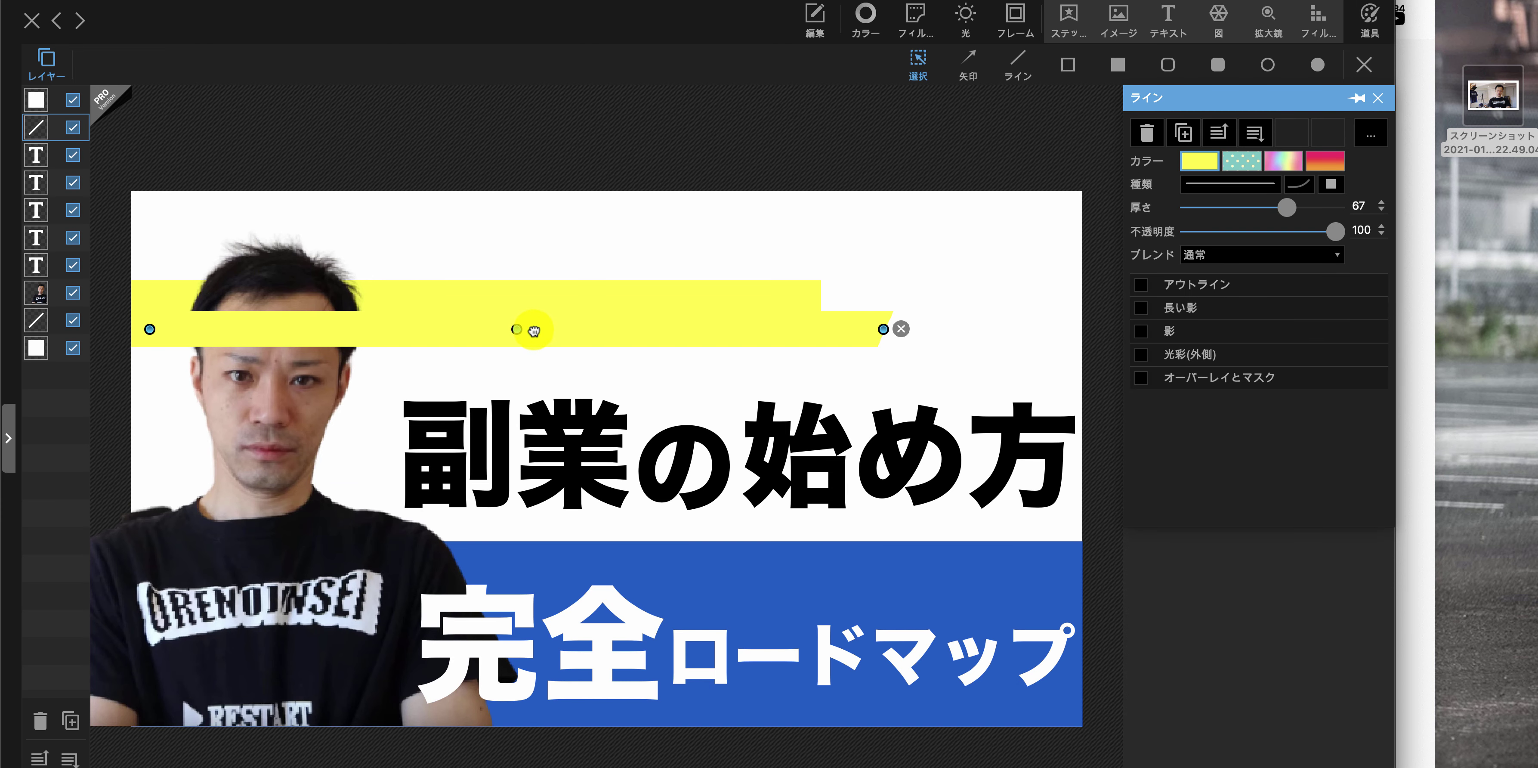
{"action": "left_click_drag", "start_coordinate": [534, 331], "coordinate": [536, 319]}
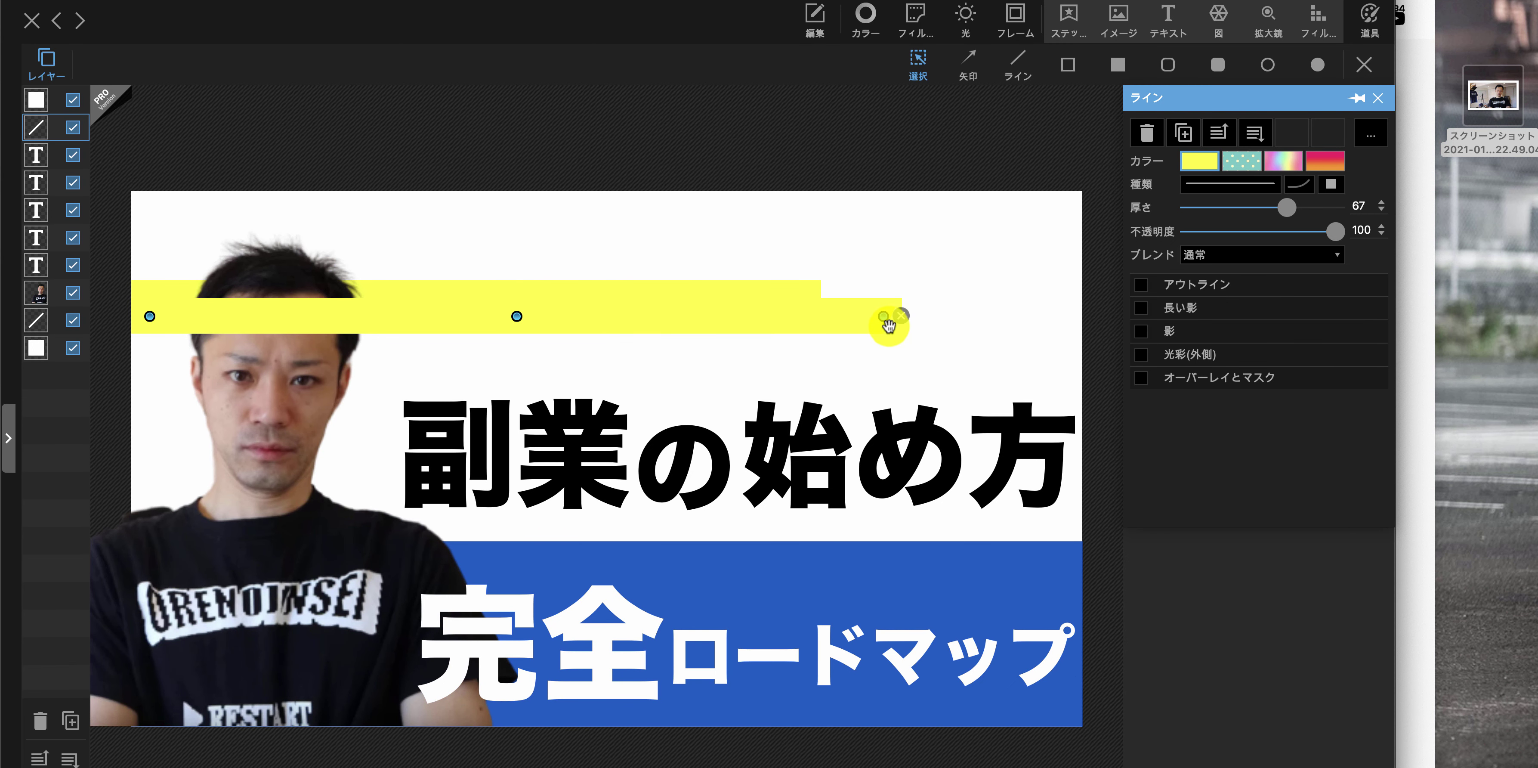
{"action": "mouse_move", "coordinate": [889, 326]}
{"action": "left_mouse_down"}
{"action": "mouse_move", "coordinate": [978, 344]}
{"action": "mouse_move", "coordinate": [893, 327]}
{"action": "left_mouse_up"}
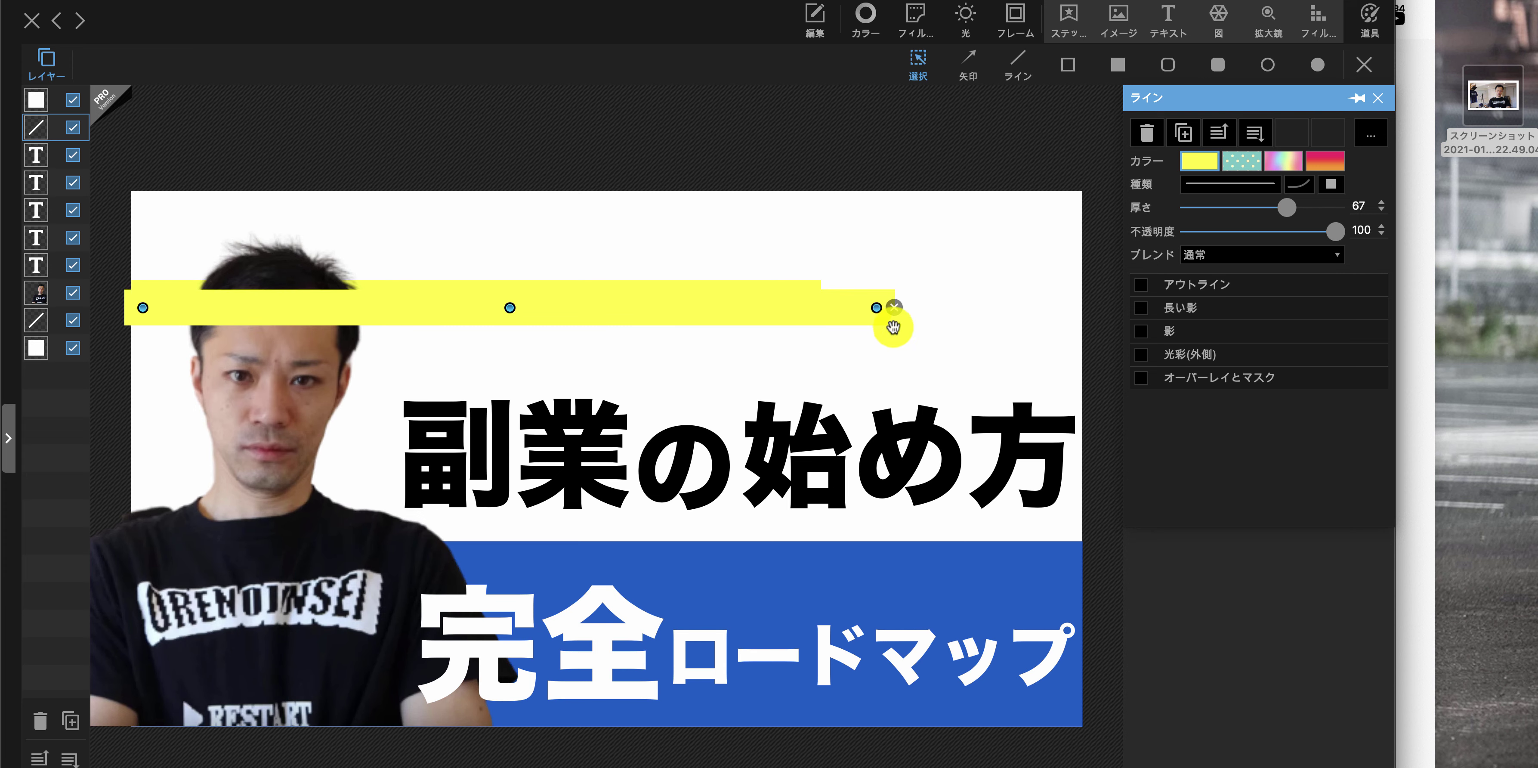
Recolour the rotated white rectangle beside the band black (#ff000000) so it stands out against the background
{"action": "left_click", "coordinate": [944, 342]}
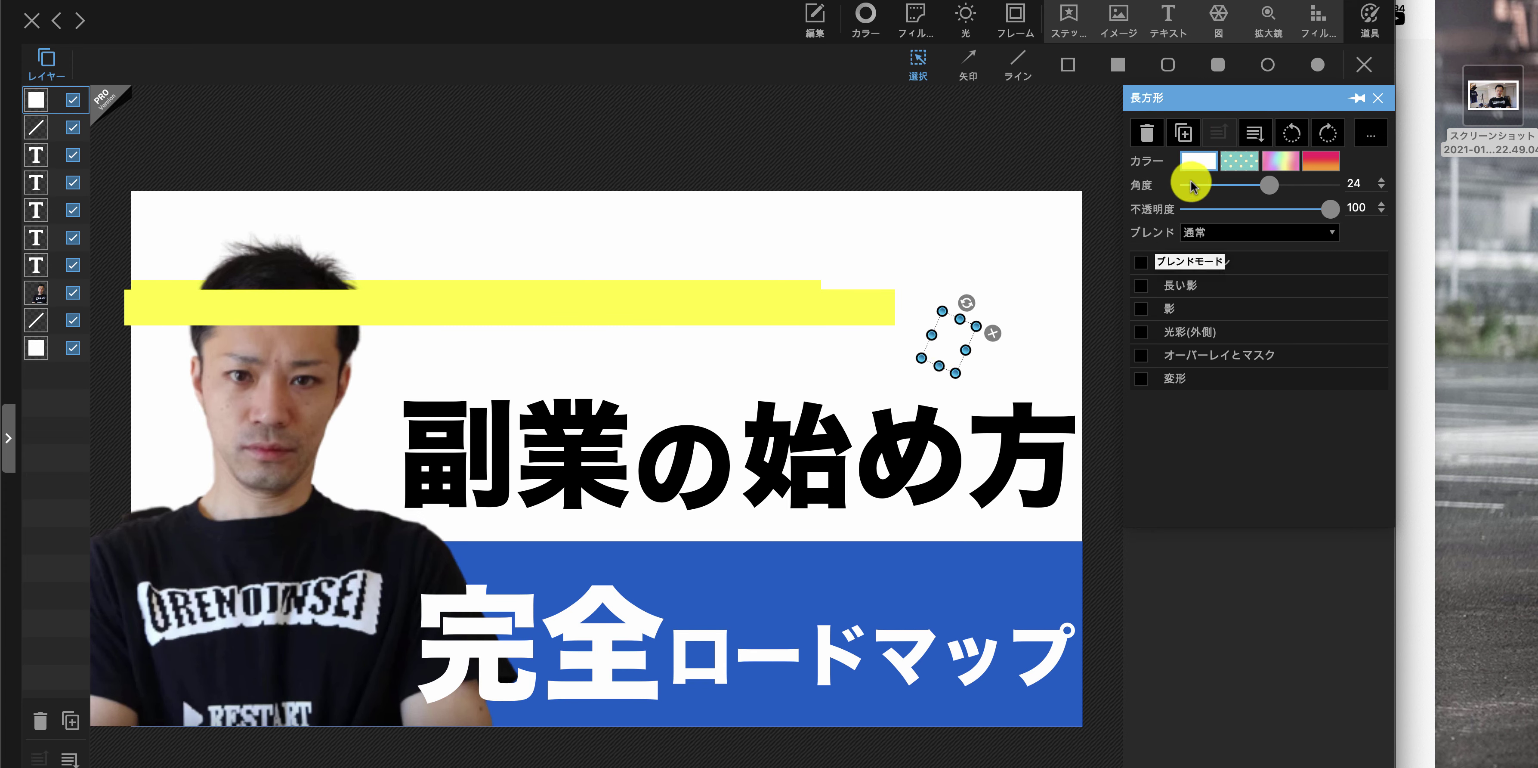
{"action": "left_click", "coordinate": [1198, 161]}
{"action": "left_click", "coordinate": [1133, 486]}
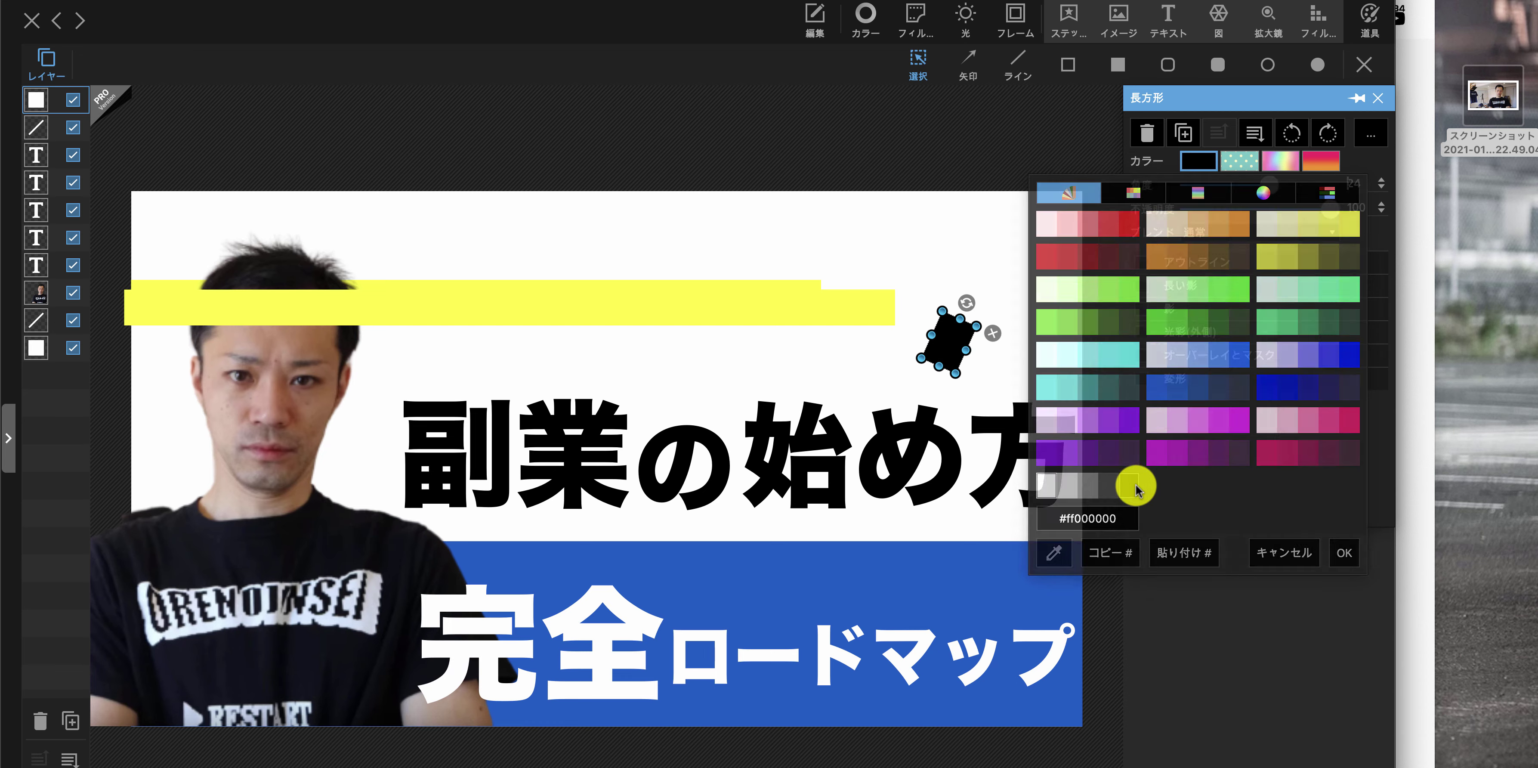
Align the second yellow line with the canvas's left edge and move its layer below the portrait
{"action": "left_click", "coordinate": [751, 289]}
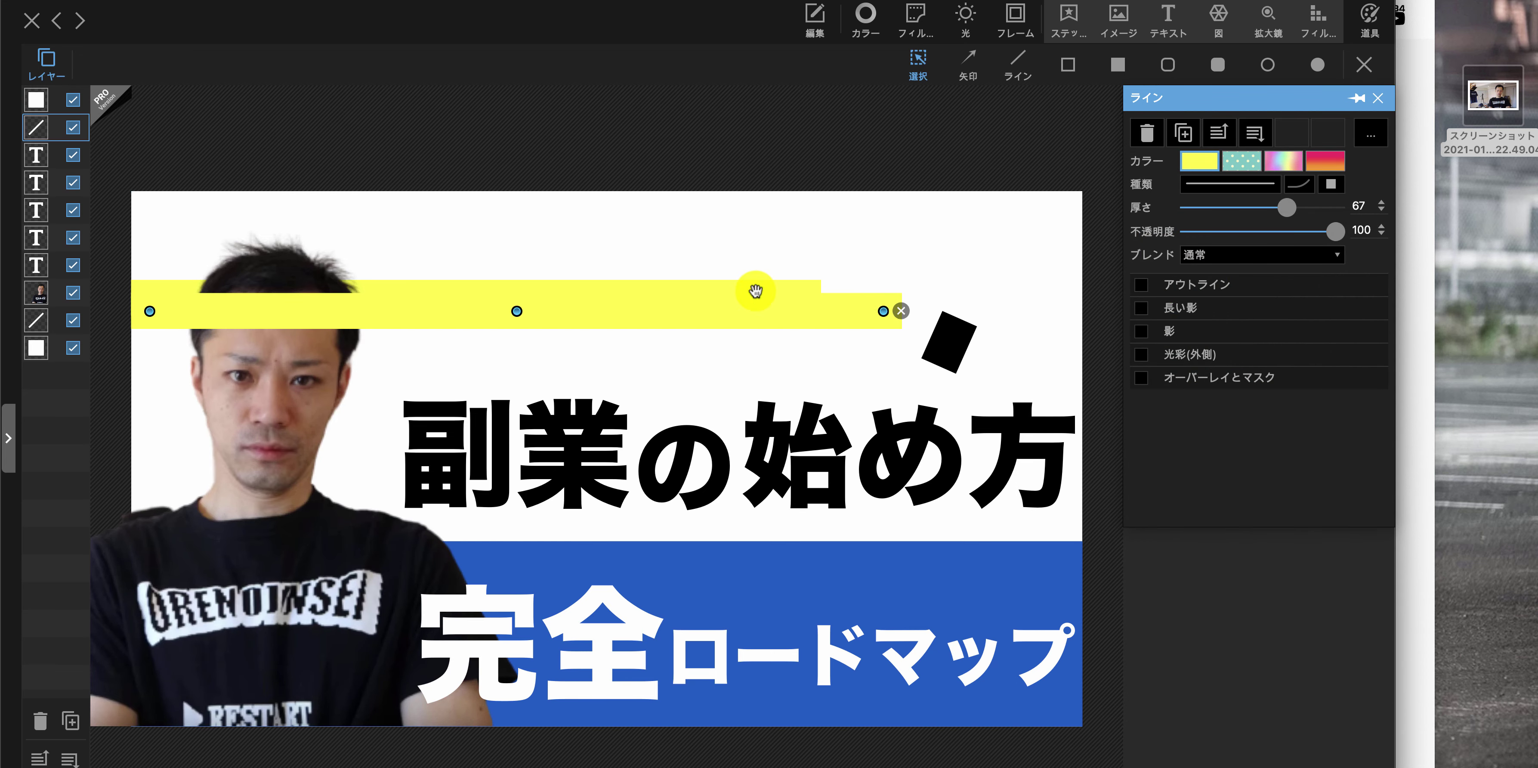
{"action": "left_click_drag", "start_coordinate": [41, 128], "coordinate": [50, 304]}
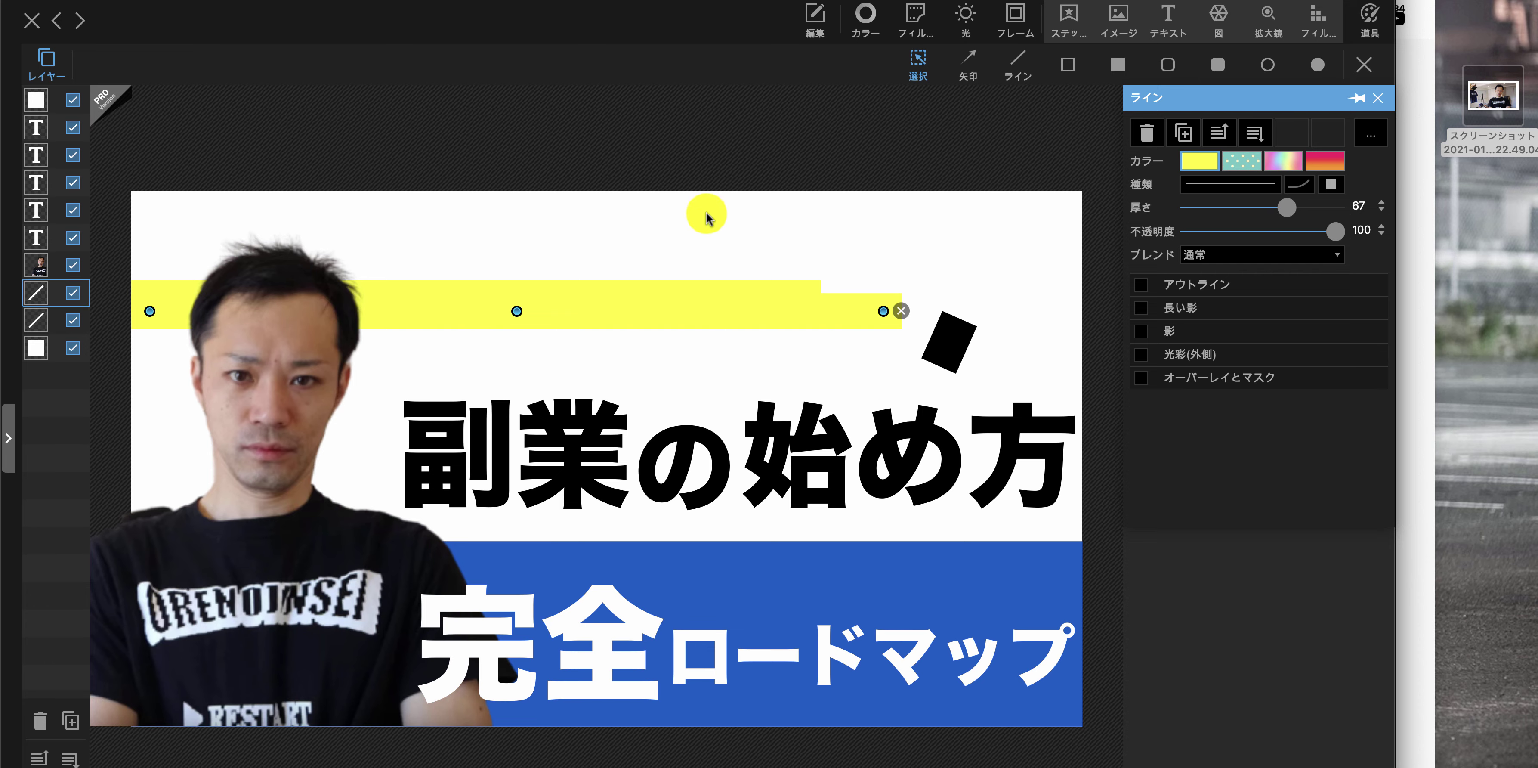
Move the black rectangle over the second yellow line's right end and rotate it to 38°
{"action": "left_click", "coordinate": [954, 332]}
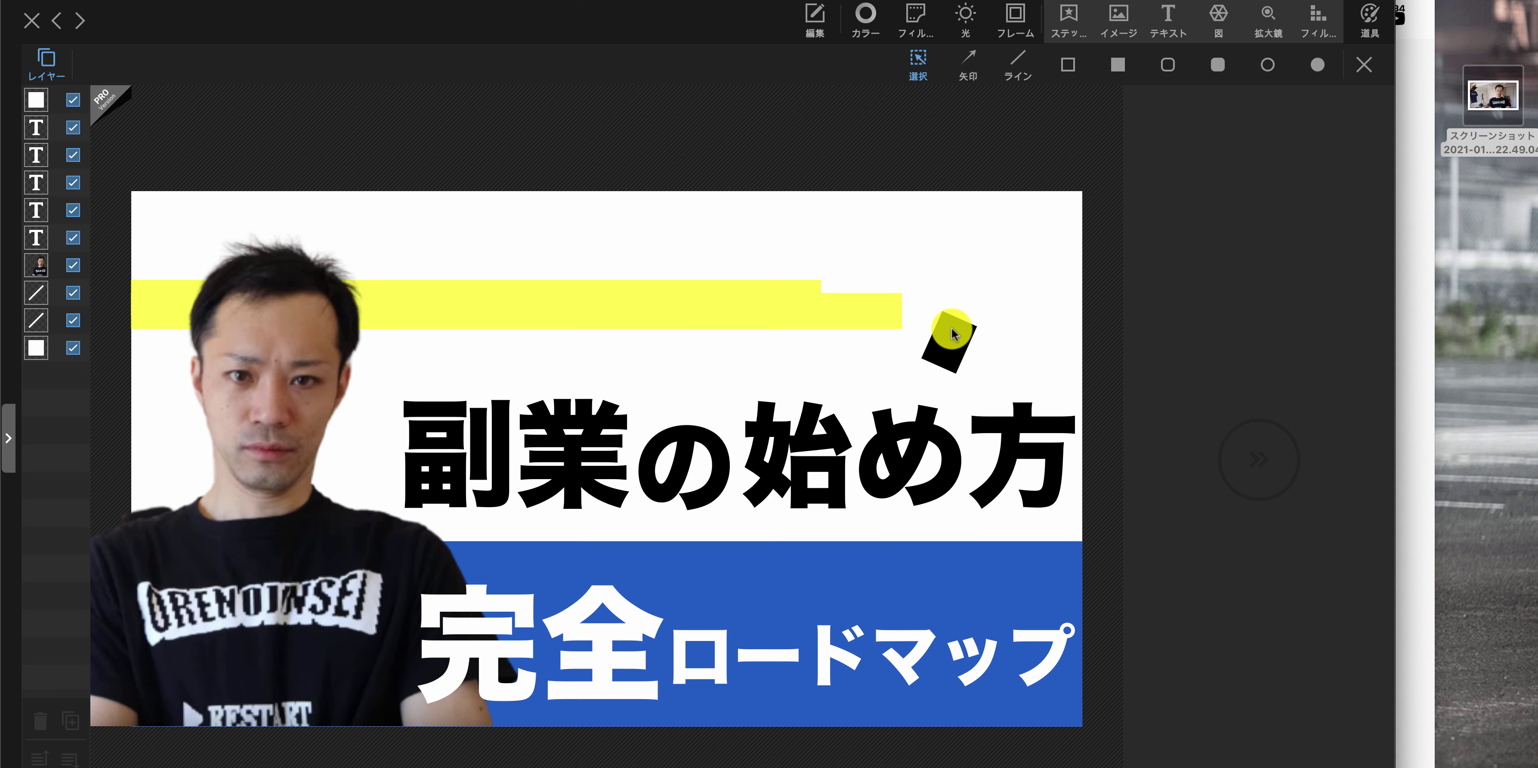
{"action": "left_click", "coordinate": [923, 351]}
{"action": "left_click_drag", "start_coordinate": [924, 351], "coordinate": [893, 336]}
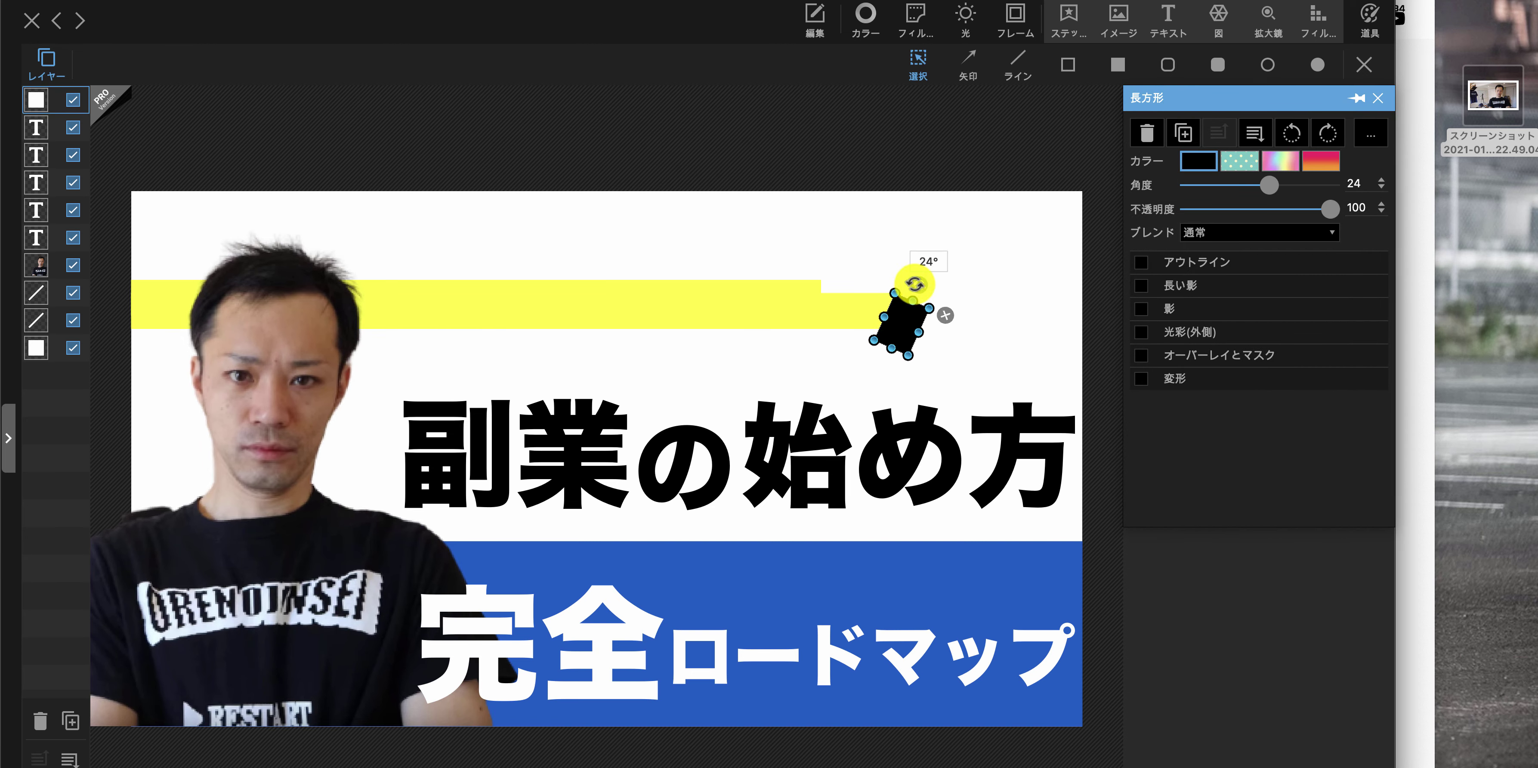
{"action": "left_click_drag", "start_coordinate": [914, 285], "coordinate": [926, 286]}
{"action": "left_click", "coordinate": [999, 308]}
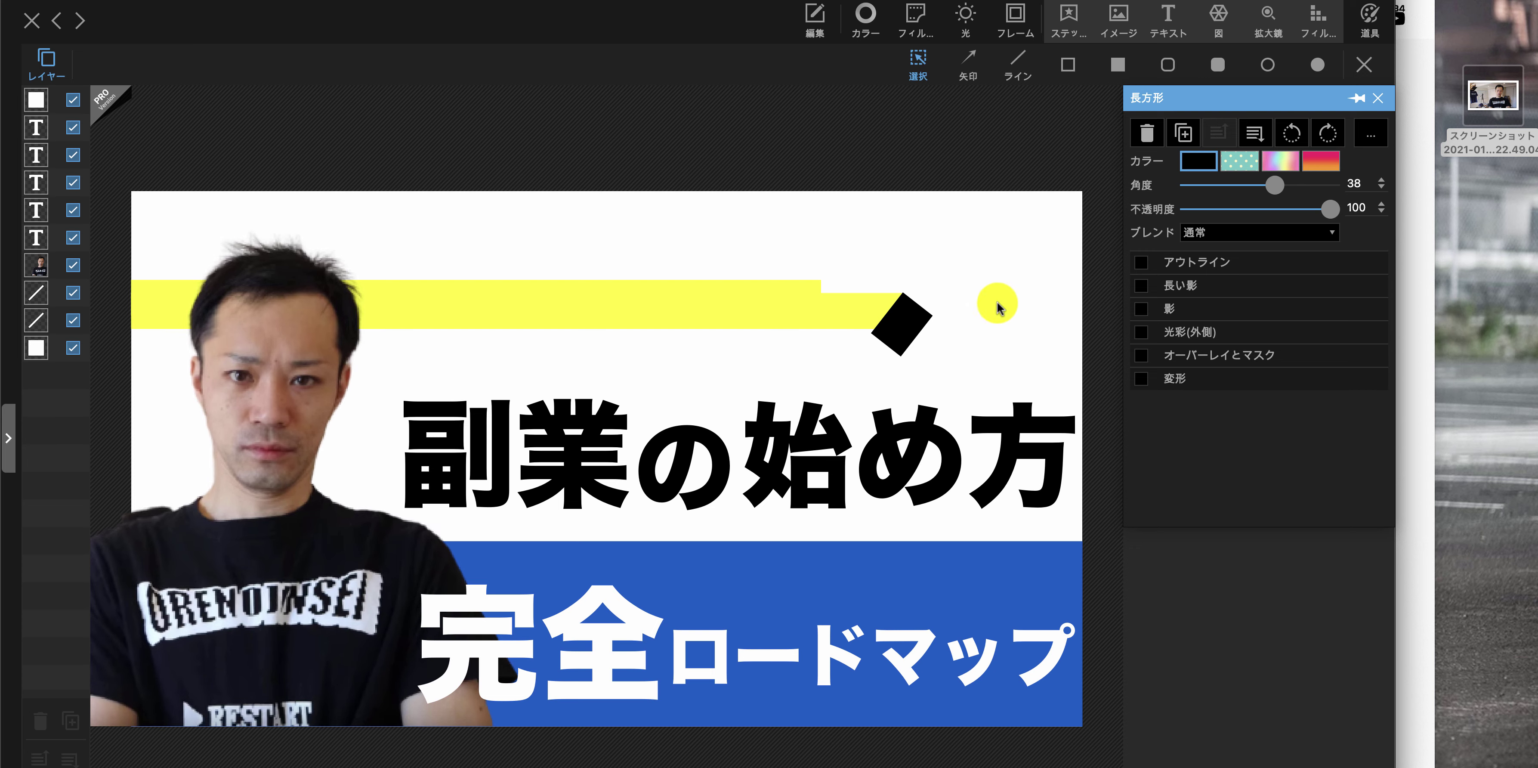
{"action": "left_click", "coordinate": [899, 316]}
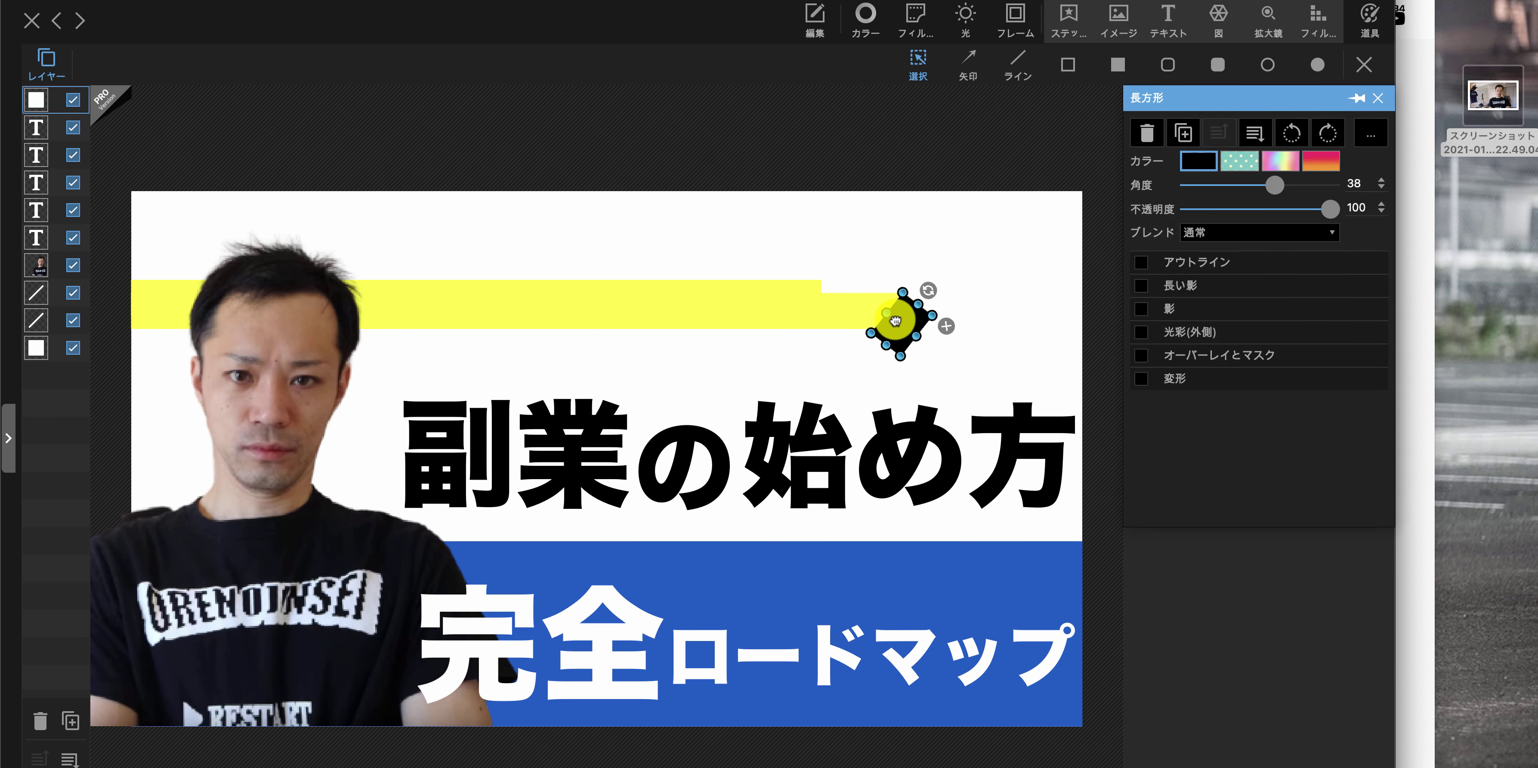
{"action": "left_click", "coordinate": [968, 317]}
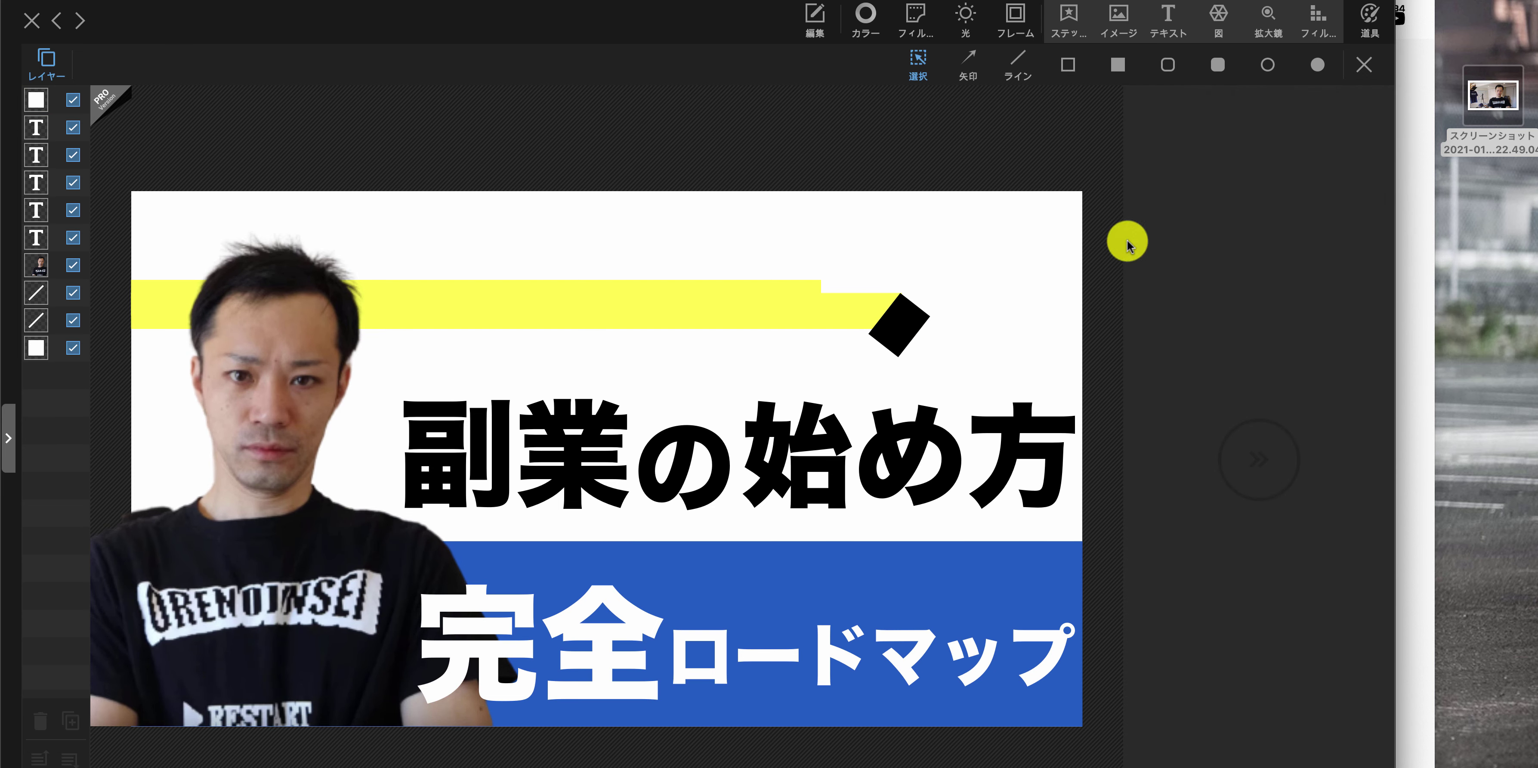
Colour the black rectangle over the band's end white to give the yellow line a slanted cut
{"action": "left_click", "coordinate": [903, 325]}
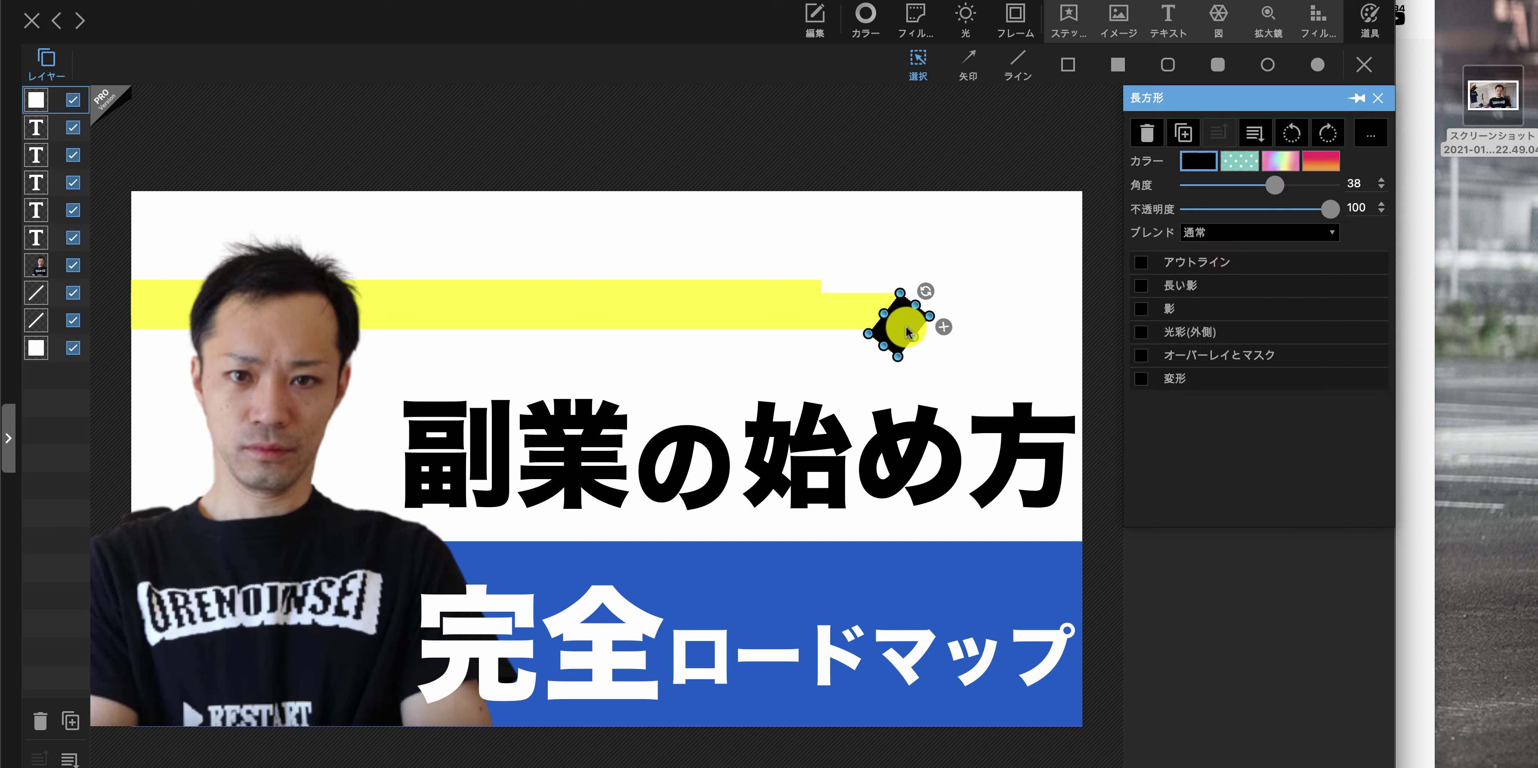
{"action": "left_click", "coordinate": [1199, 162]}
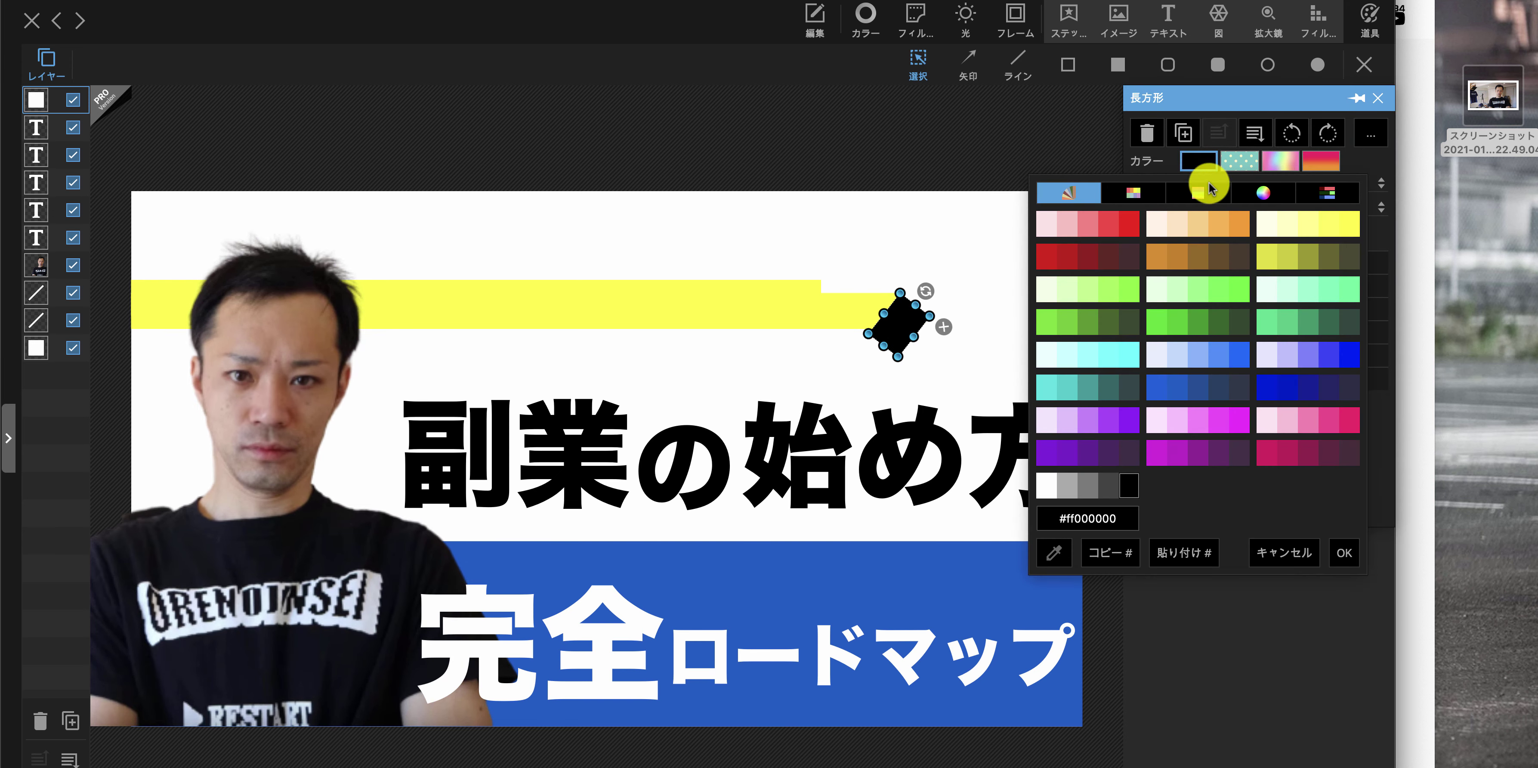
{"action": "left_click", "coordinate": [1044, 481]}
{"action": "left_click", "coordinate": [955, 357]}
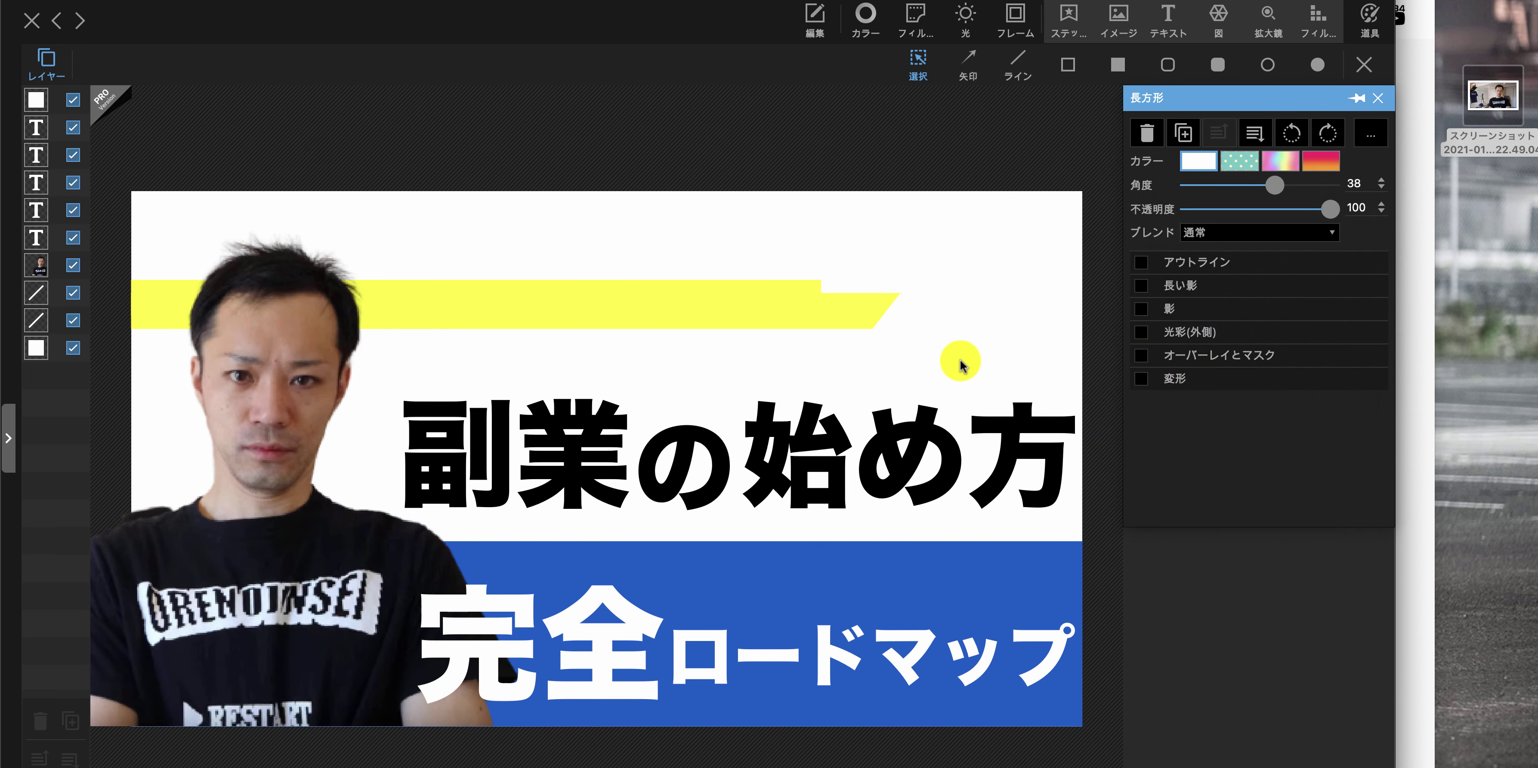
{"action": "left_click", "coordinate": [906, 329]}
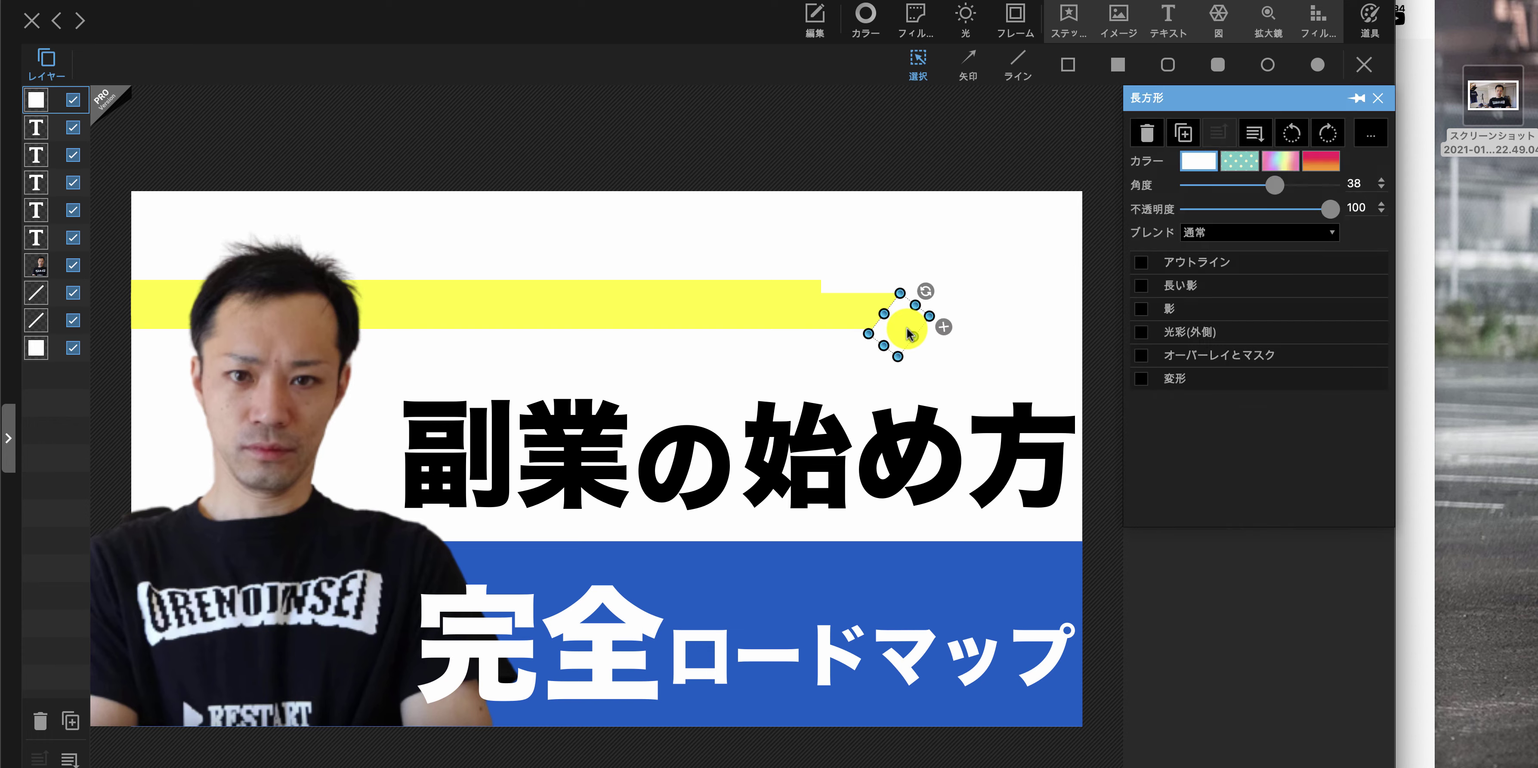
{"action": "left_click", "coordinate": [988, 325]}
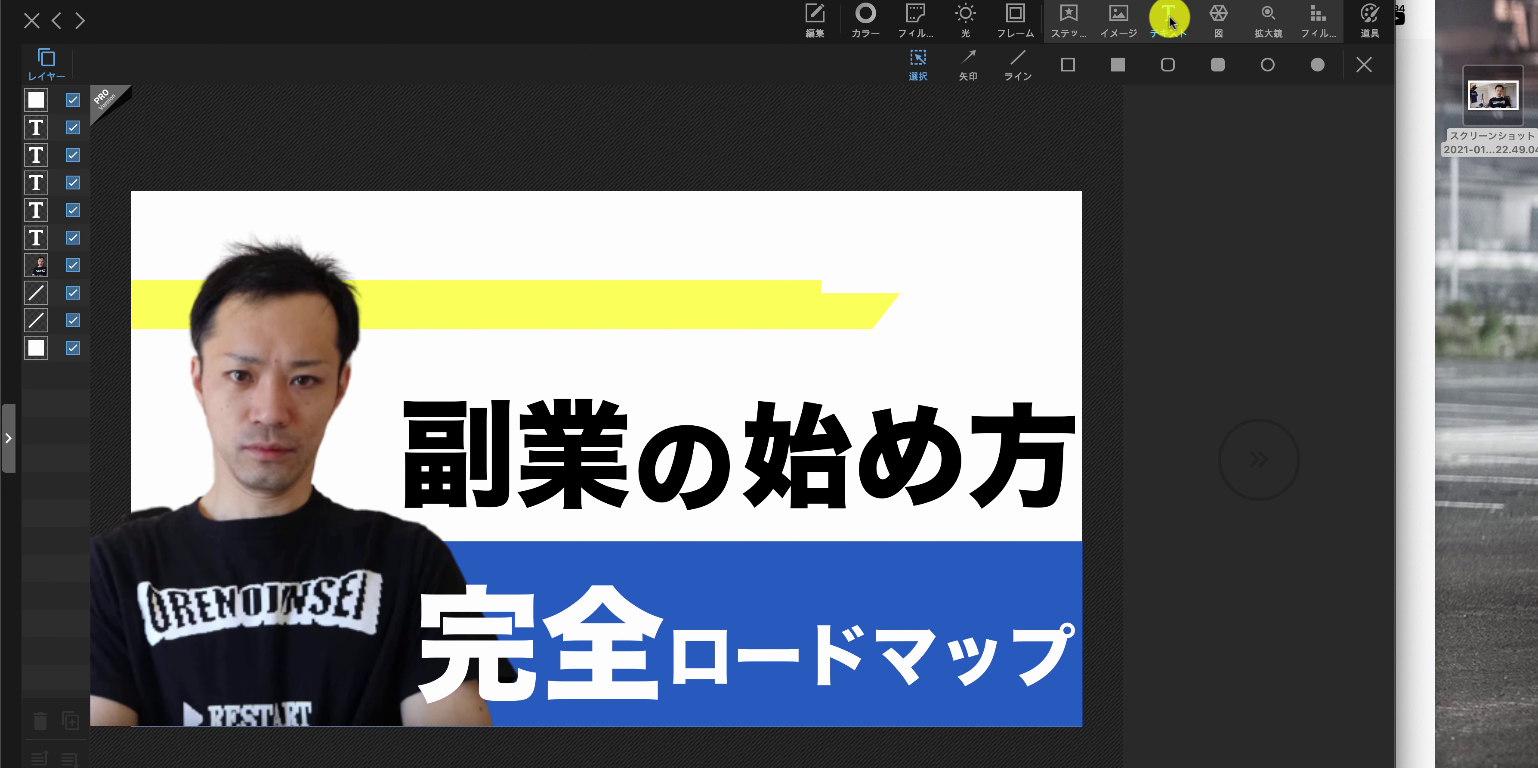
Add a bold black heading reading 超初心者向け near the top of the canvas, over the yellow band
{"action": "left_click", "coordinate": [1167, 24]}
{"action": "left_click_drag", "start_coordinate": [584, 448], "coordinate": [554, 276]}
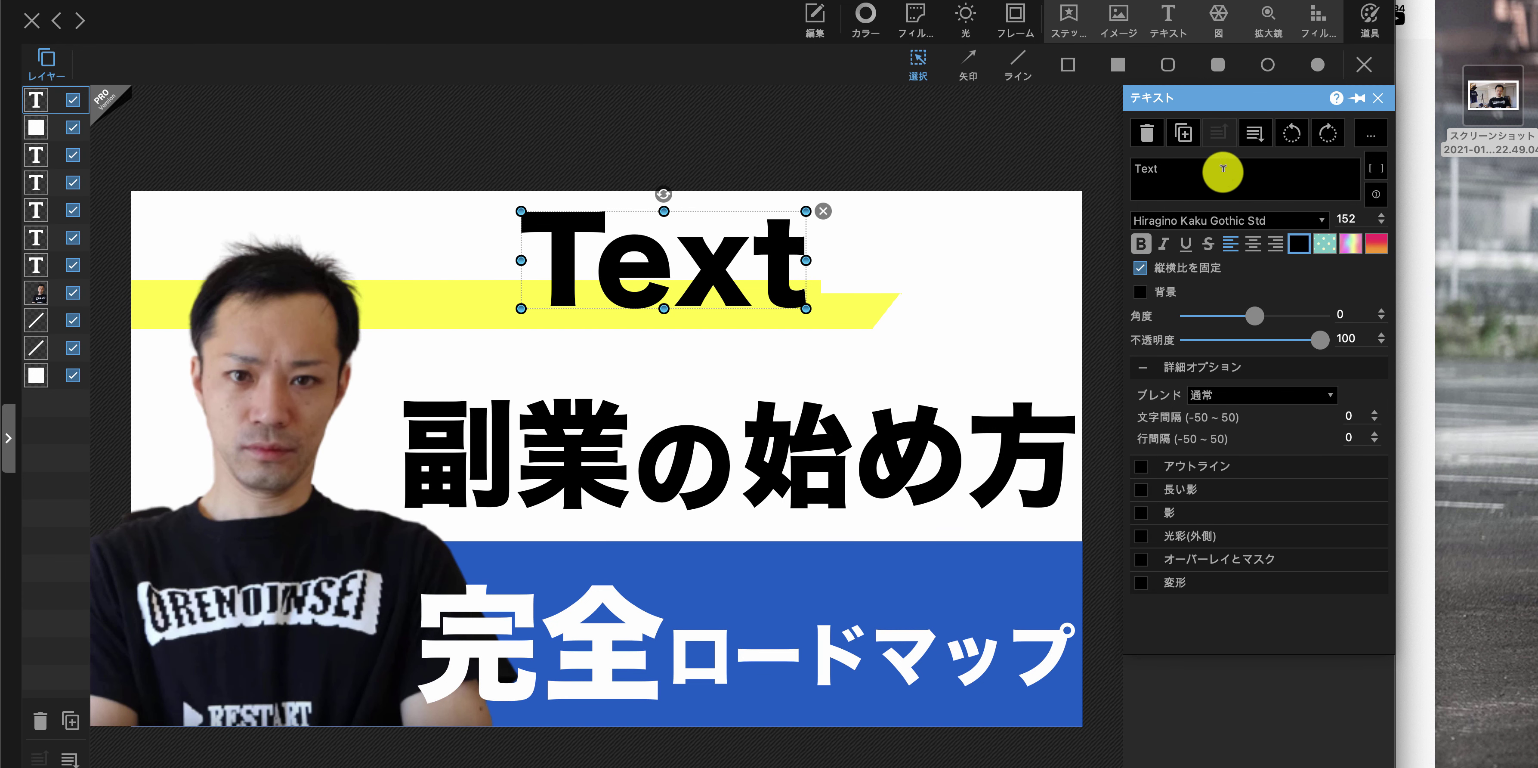
{"action": "left_click", "coordinate": [1223, 170]}
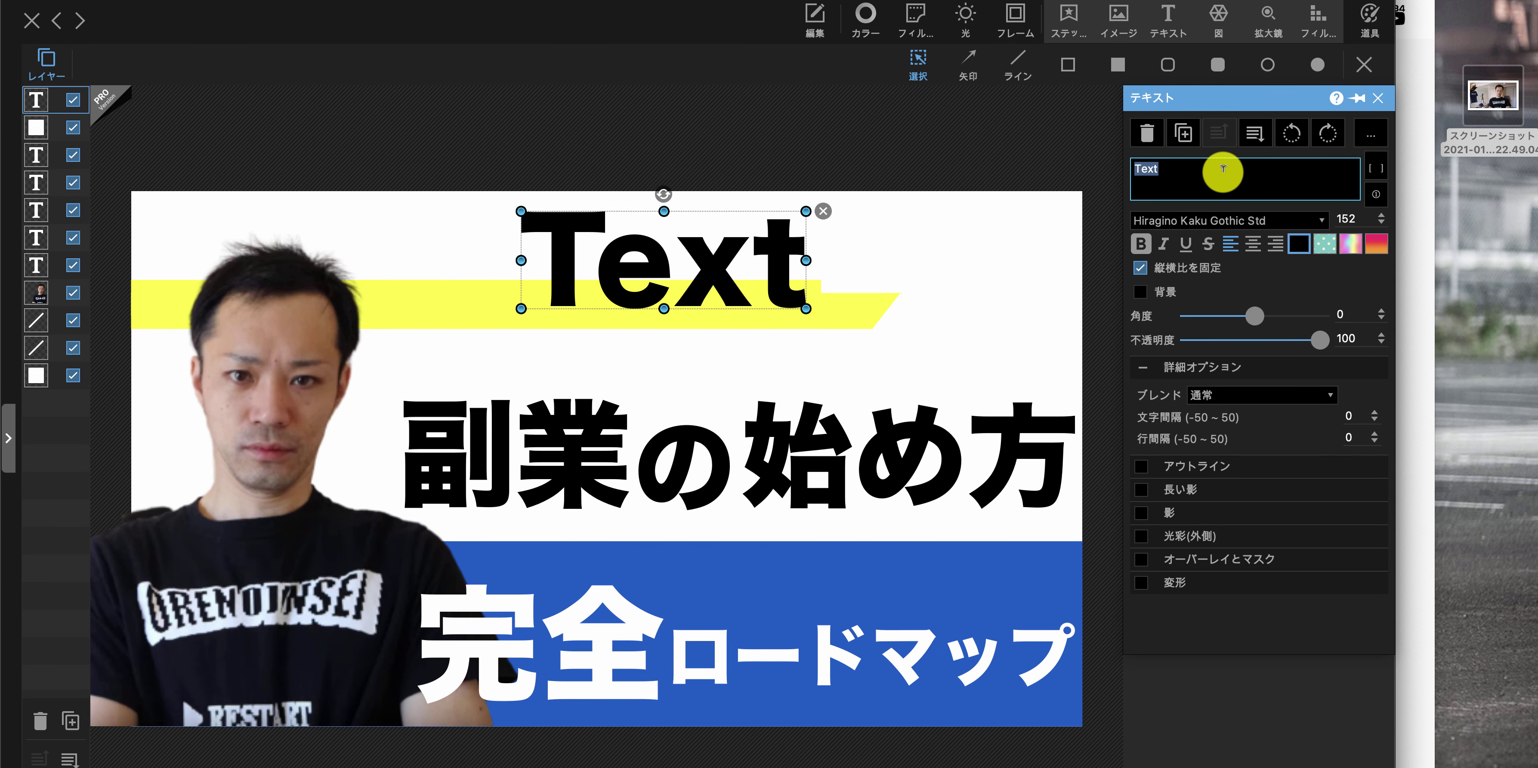
{"action": "type", "text": "長s"}
{"action": "key", "text": "Return"}
{"action": "key", "text": "BackSpace"}
{"action": "type", "text": "ちょうしょ"}
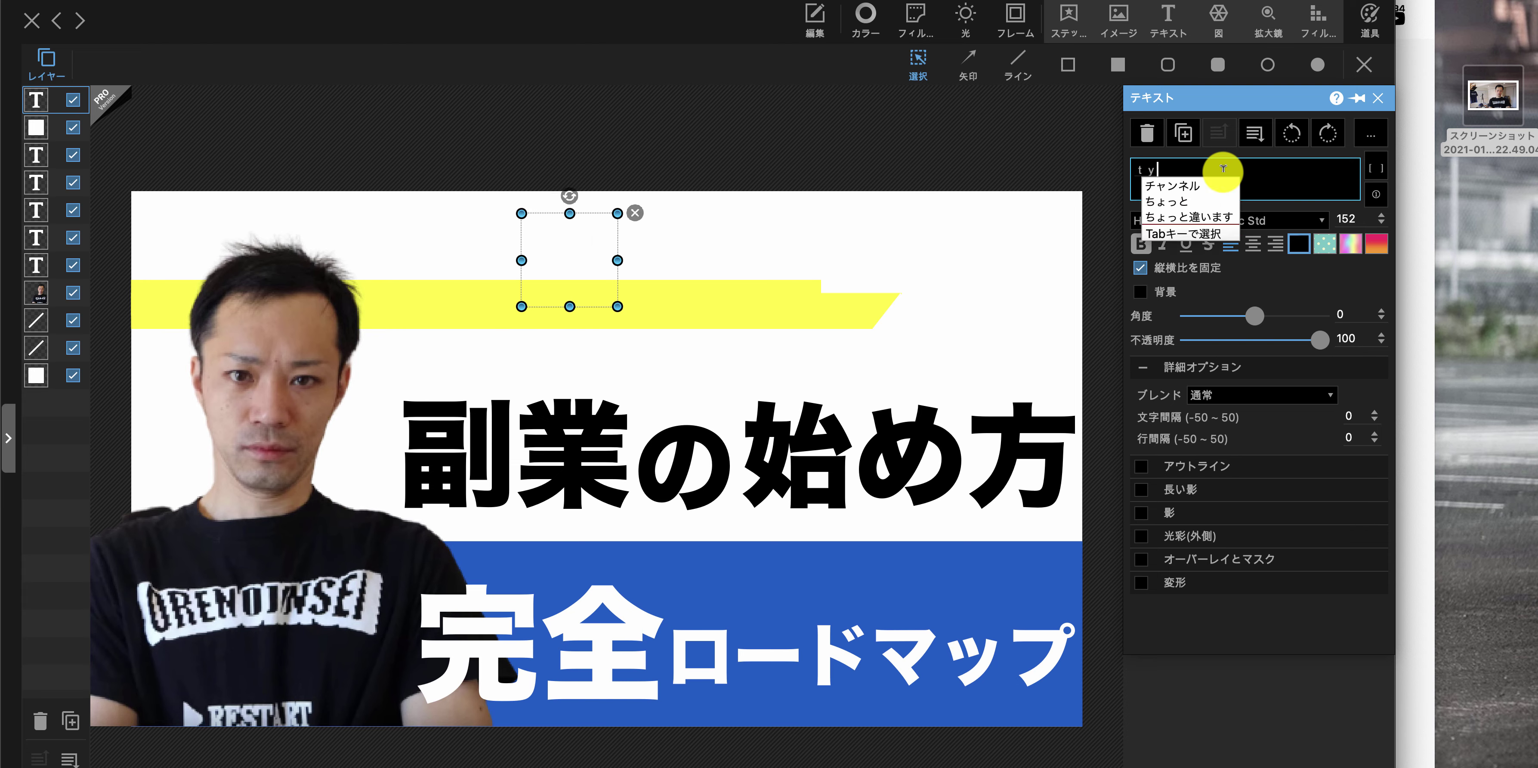
{"action": "type", "text": "しんしゃ"}
{"action": "key", "text": "Return"}
{"action": "type", "text": "むけ"}
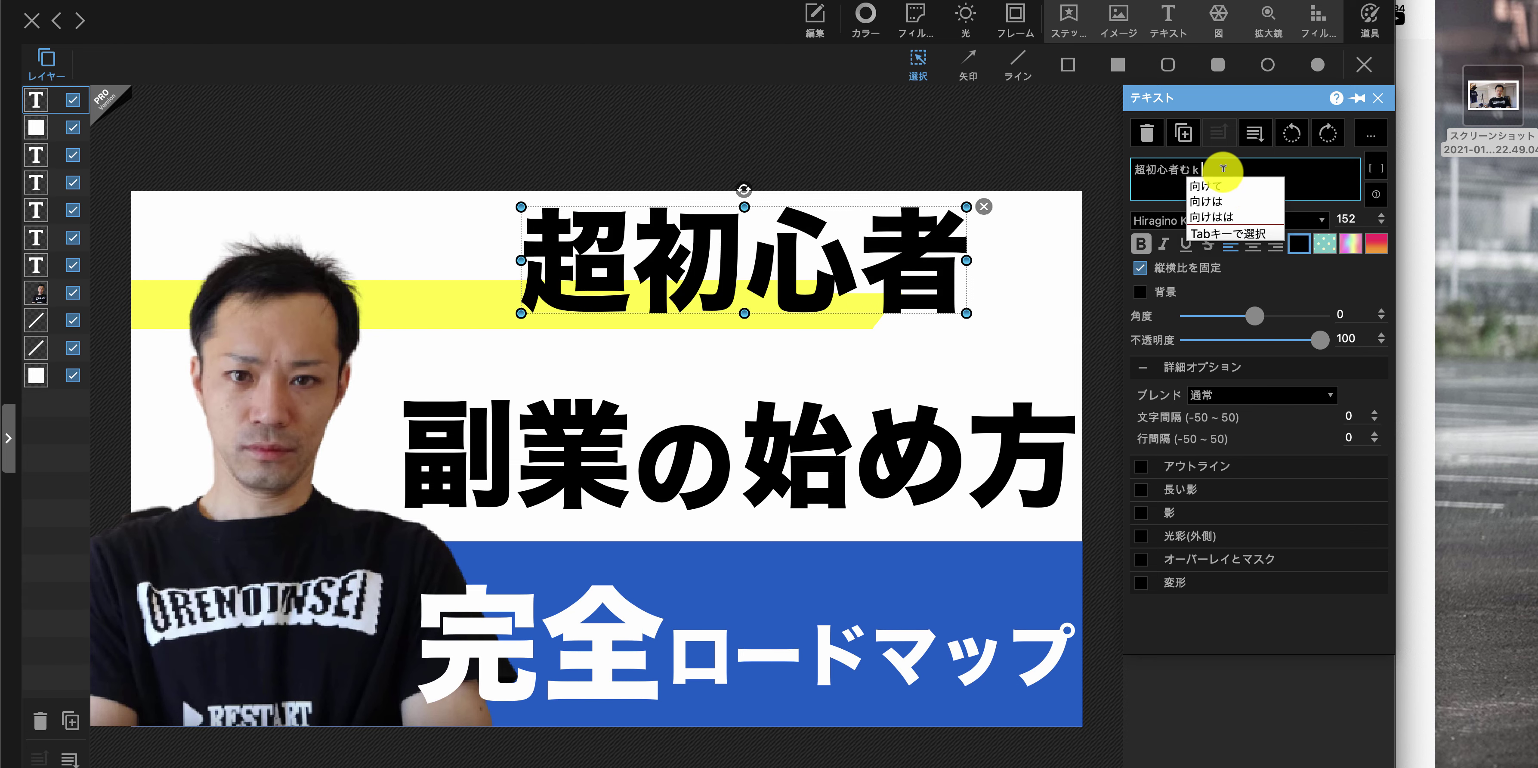
{"action": "key", "text": "Return"}
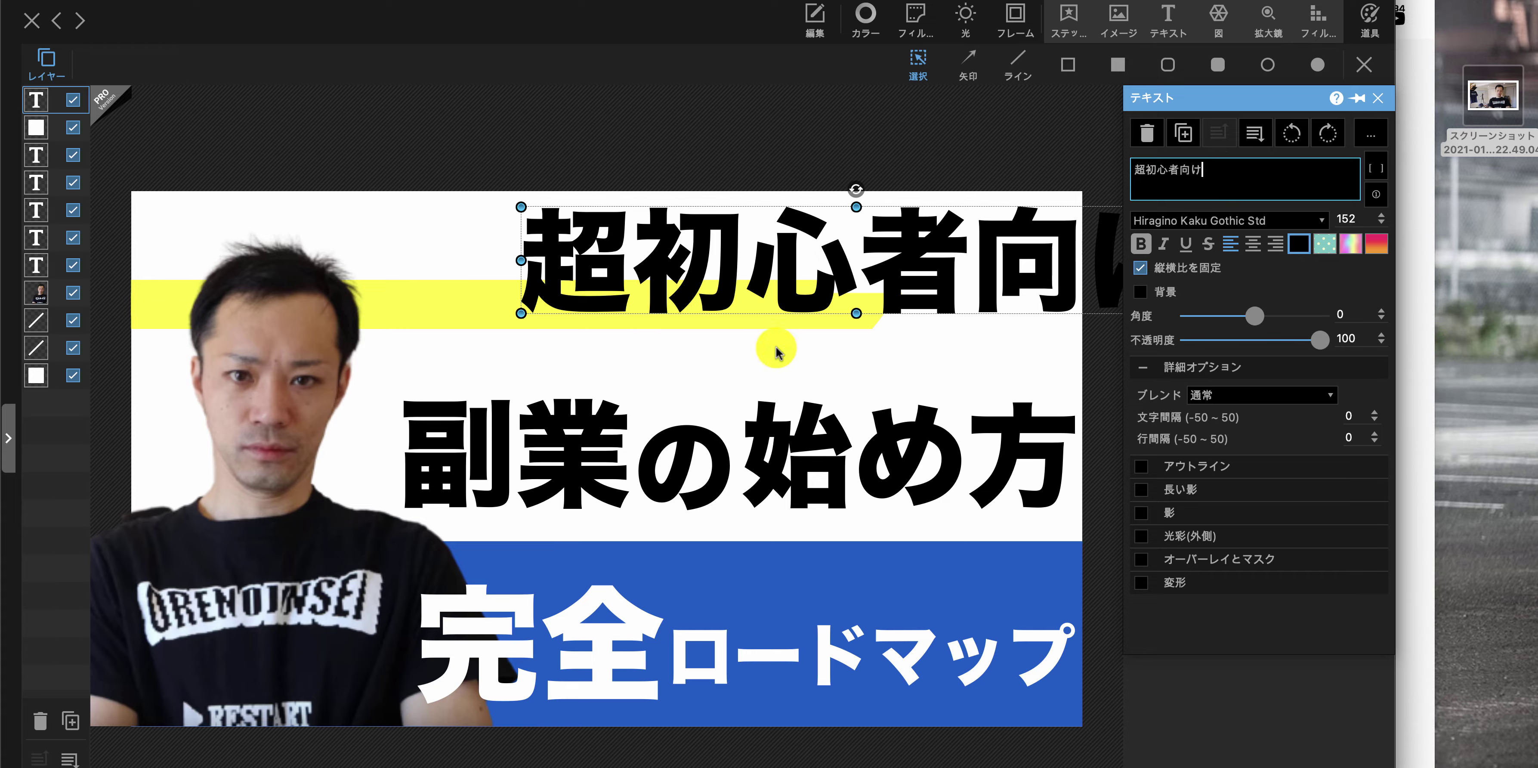
Reduce the 超初心者向け heading to size 104 and move it inside the canvas over the yellow band's slanted end
{"action": "left_click_drag", "start_coordinate": [518, 311], "coordinate": [730, 280]}
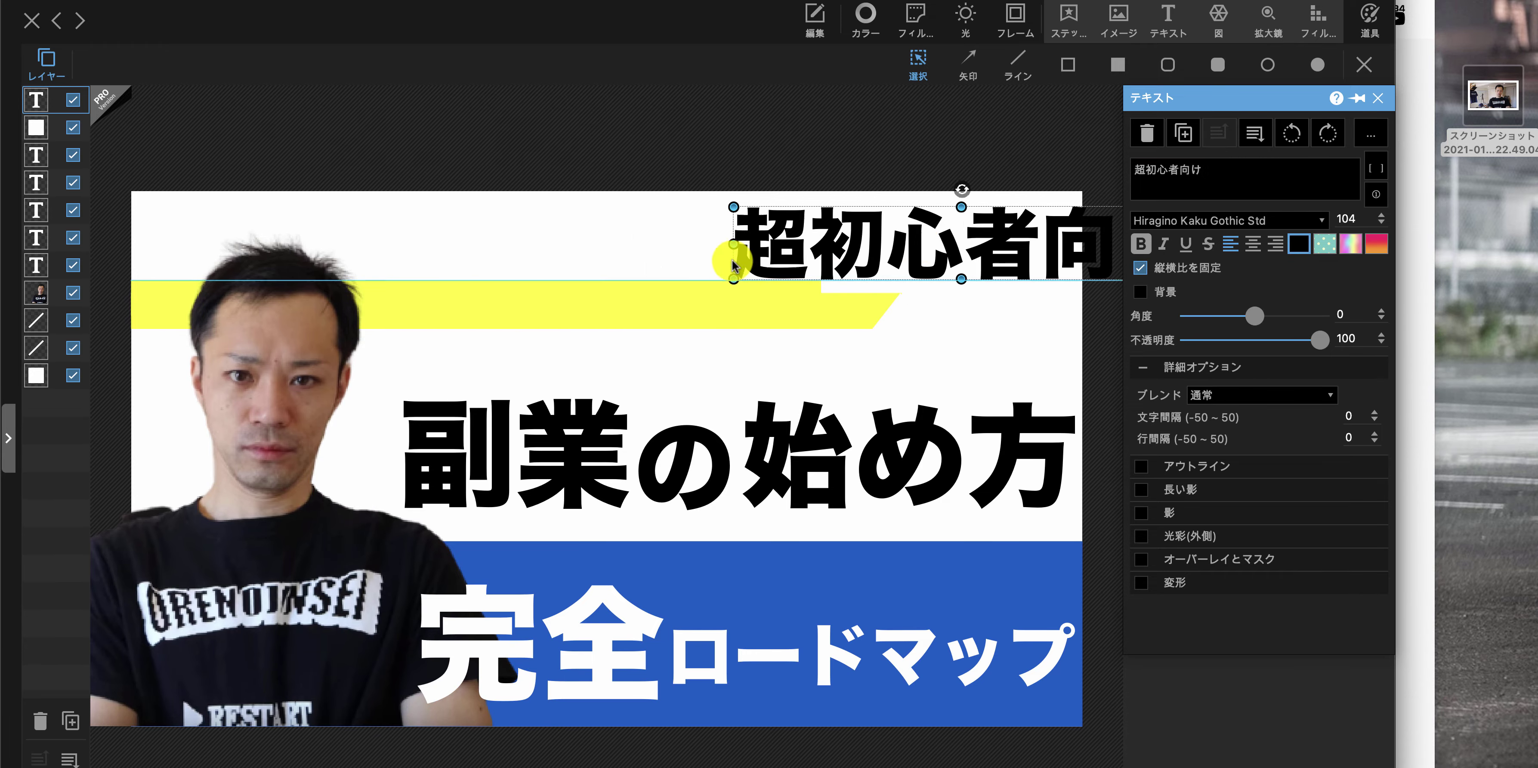
{"action": "left_click_drag", "start_coordinate": [955, 249], "coordinate": [671, 248]}
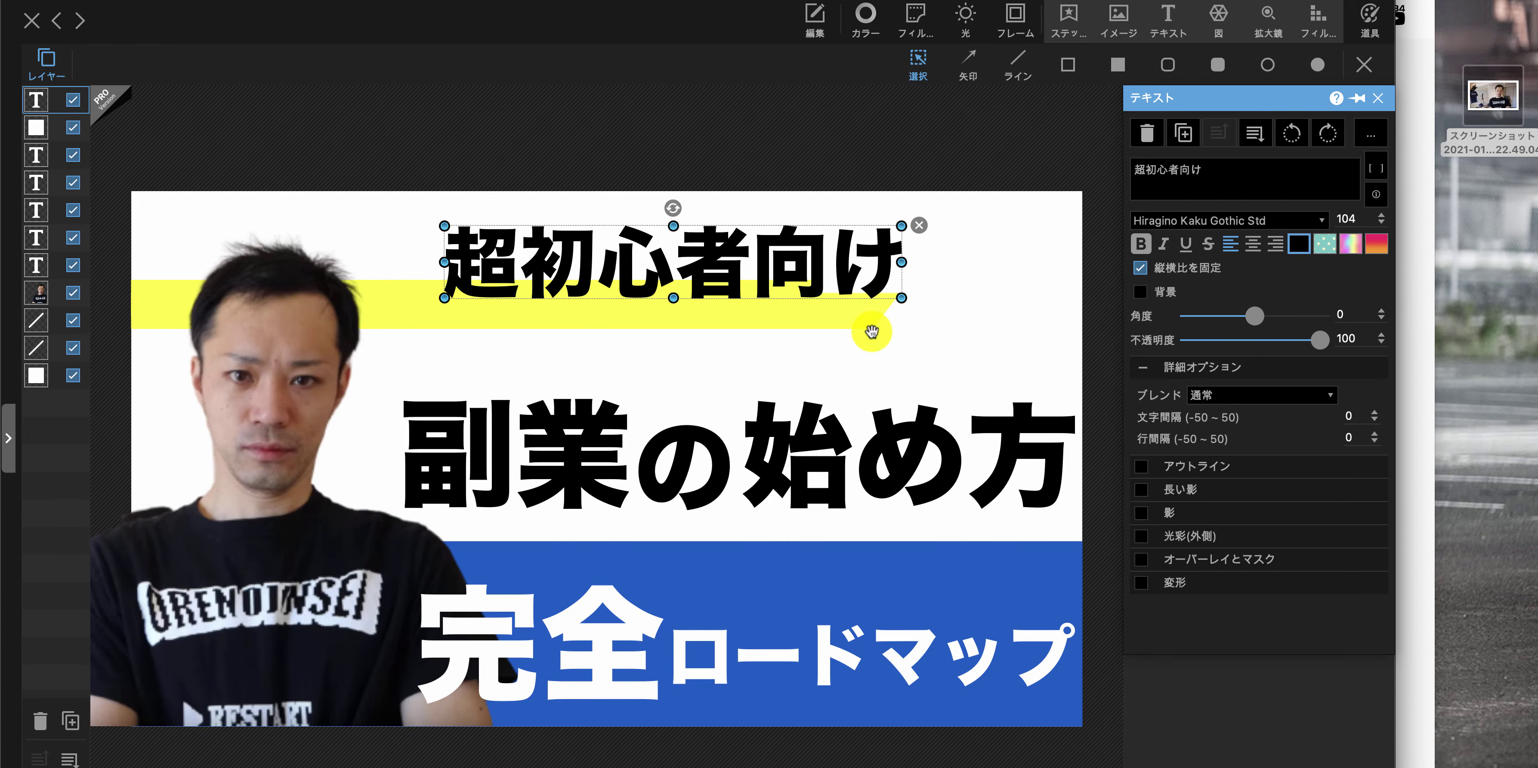
{"action": "left_click", "coordinate": [884, 344]}
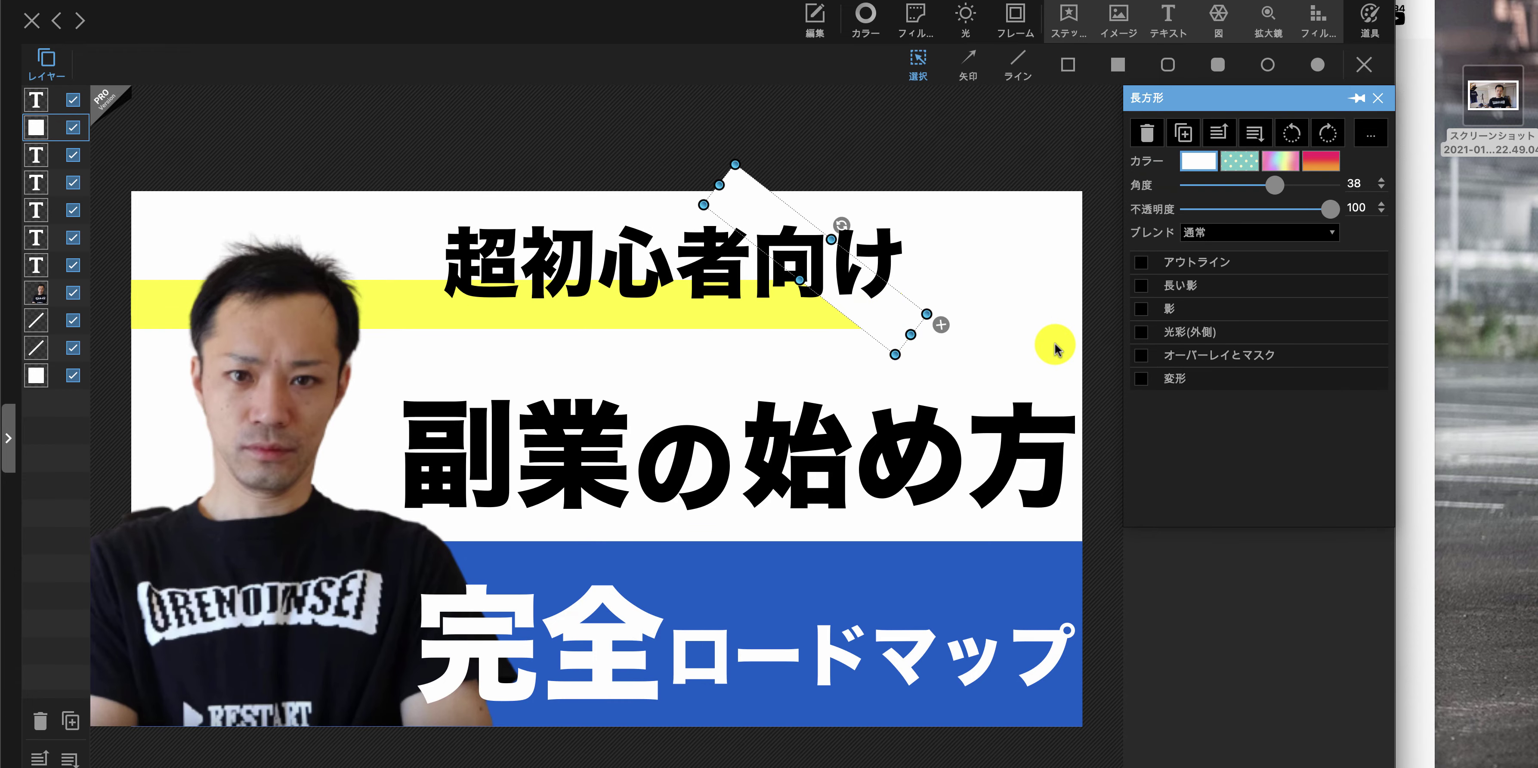
{"action": "left_click", "coordinate": [1002, 338]}
{"action": "left_click", "coordinate": [932, 342]}
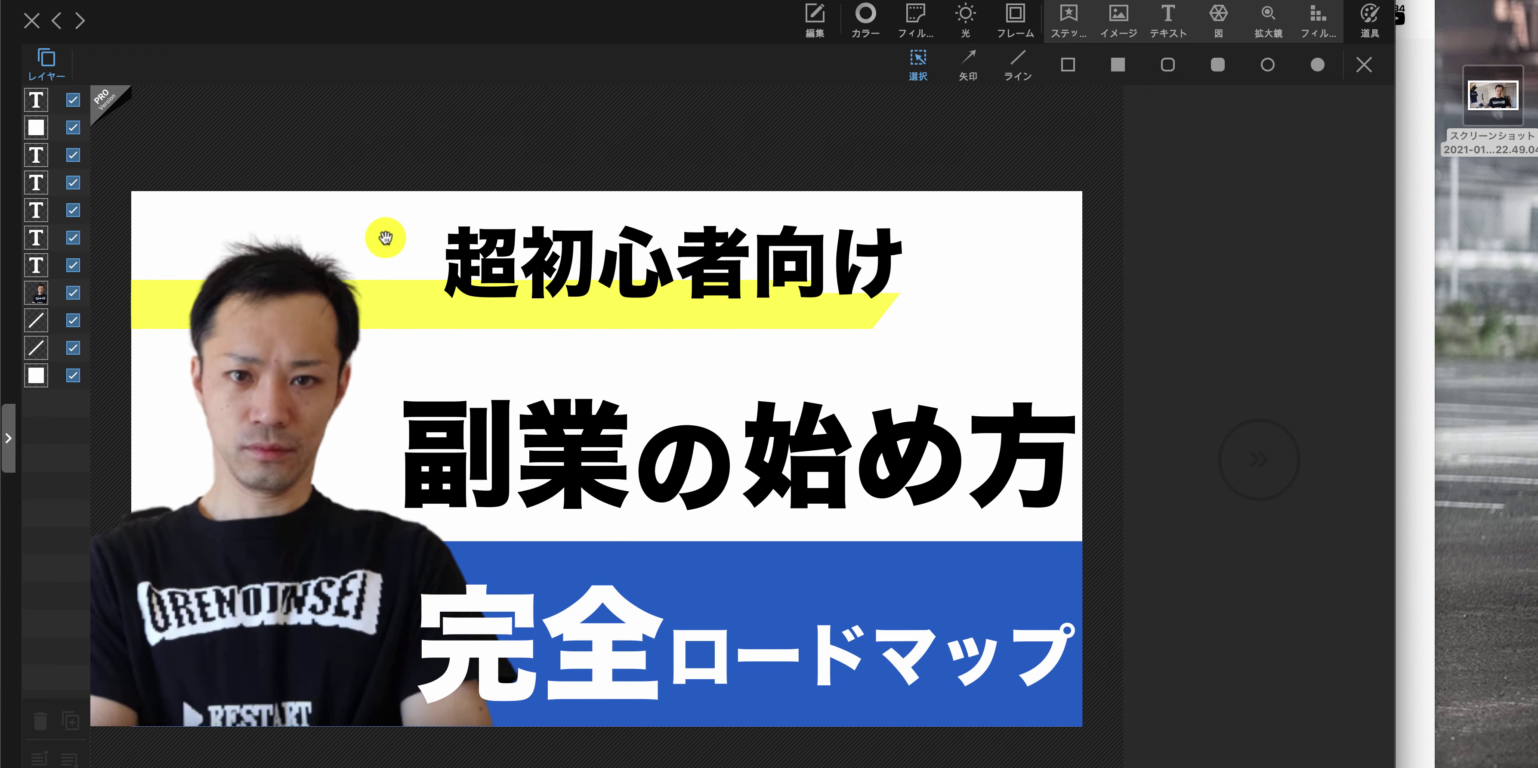
Try to select the 超初心者向け heading and the yellow band together and nudge them down
{"action": "left_click_drag", "start_coordinate": [574, 160], "coordinate": [751, 298]}
{"action": "key", "text": "Down"}
{"action": "key", "text": "Down"}
{"action": "key", "text": "Down"}
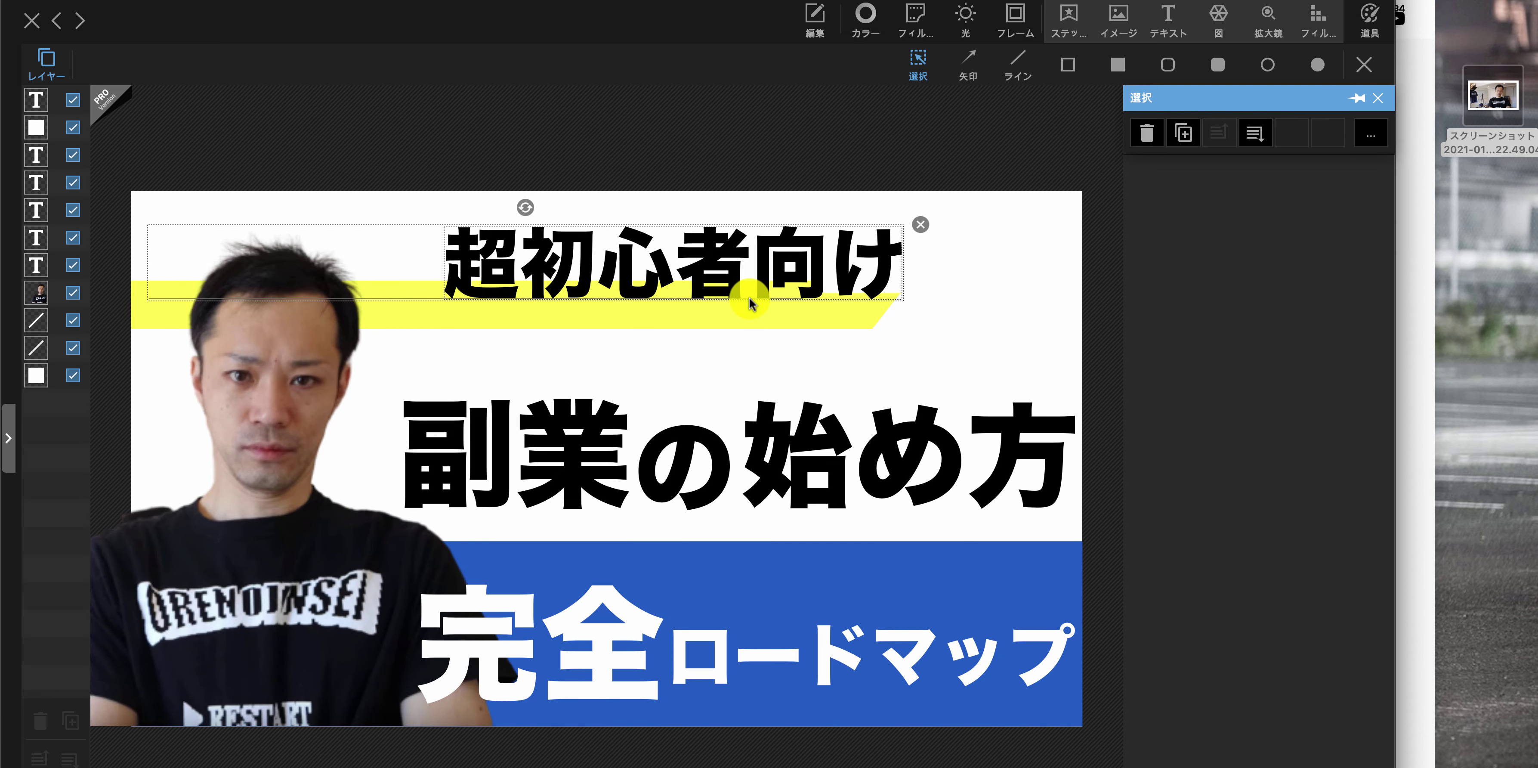
{"action": "left_click_drag", "start_coordinate": [750, 298], "coordinate": [903, 302]}
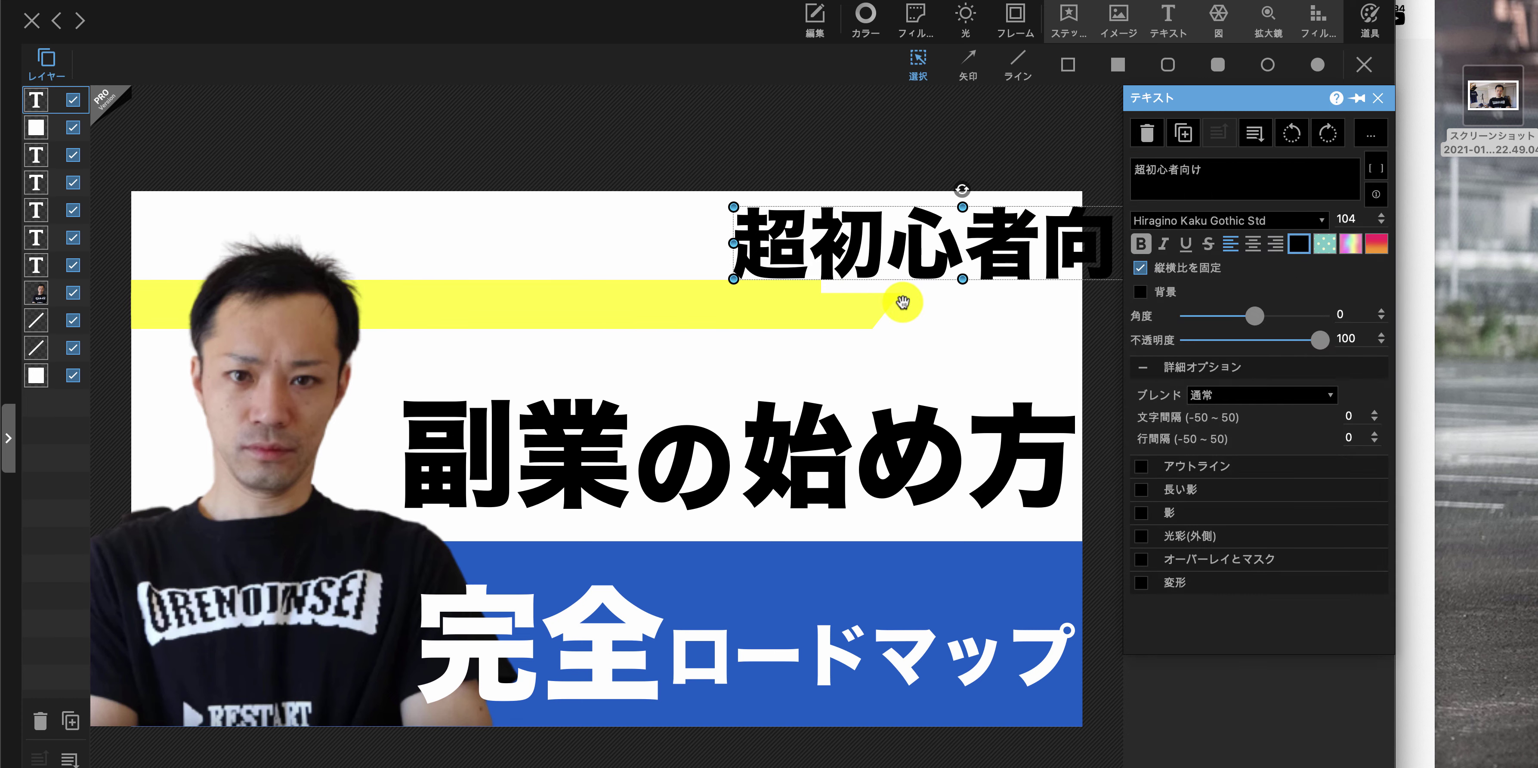
Place the 超初心者向け heading over the yellow band and lower both towards the 副業の始め方 title
{"action": "left_click_drag", "start_coordinate": [979, 240], "coordinate": [681, 255]}
{"action": "left_click", "coordinate": [1006, 344]}
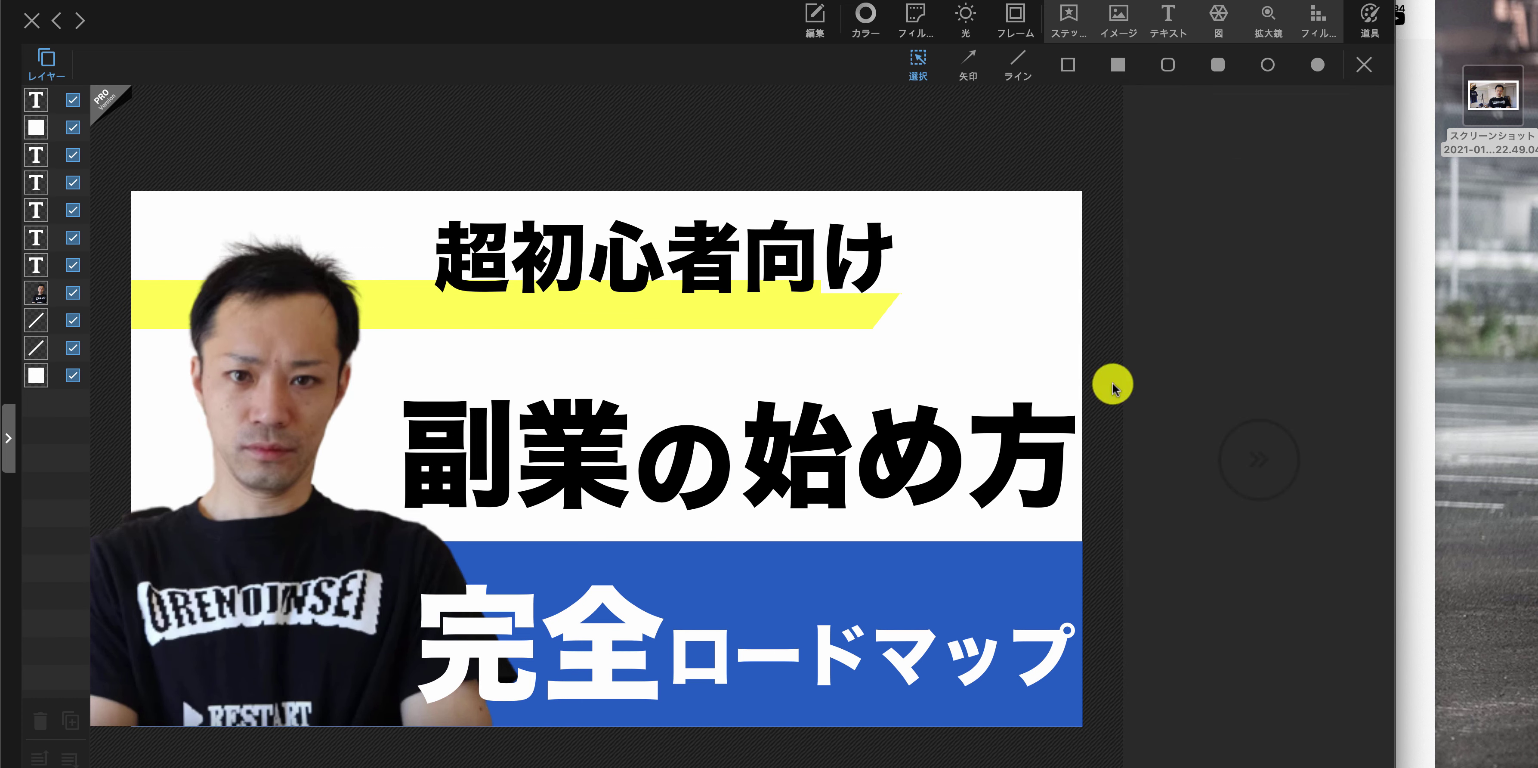
{"action": "left_click", "coordinate": [746, 234]}
{"action": "left_click_drag", "start_coordinate": [747, 234], "coordinate": [744, 266]}
{"action": "left_click", "coordinate": [812, 146]}
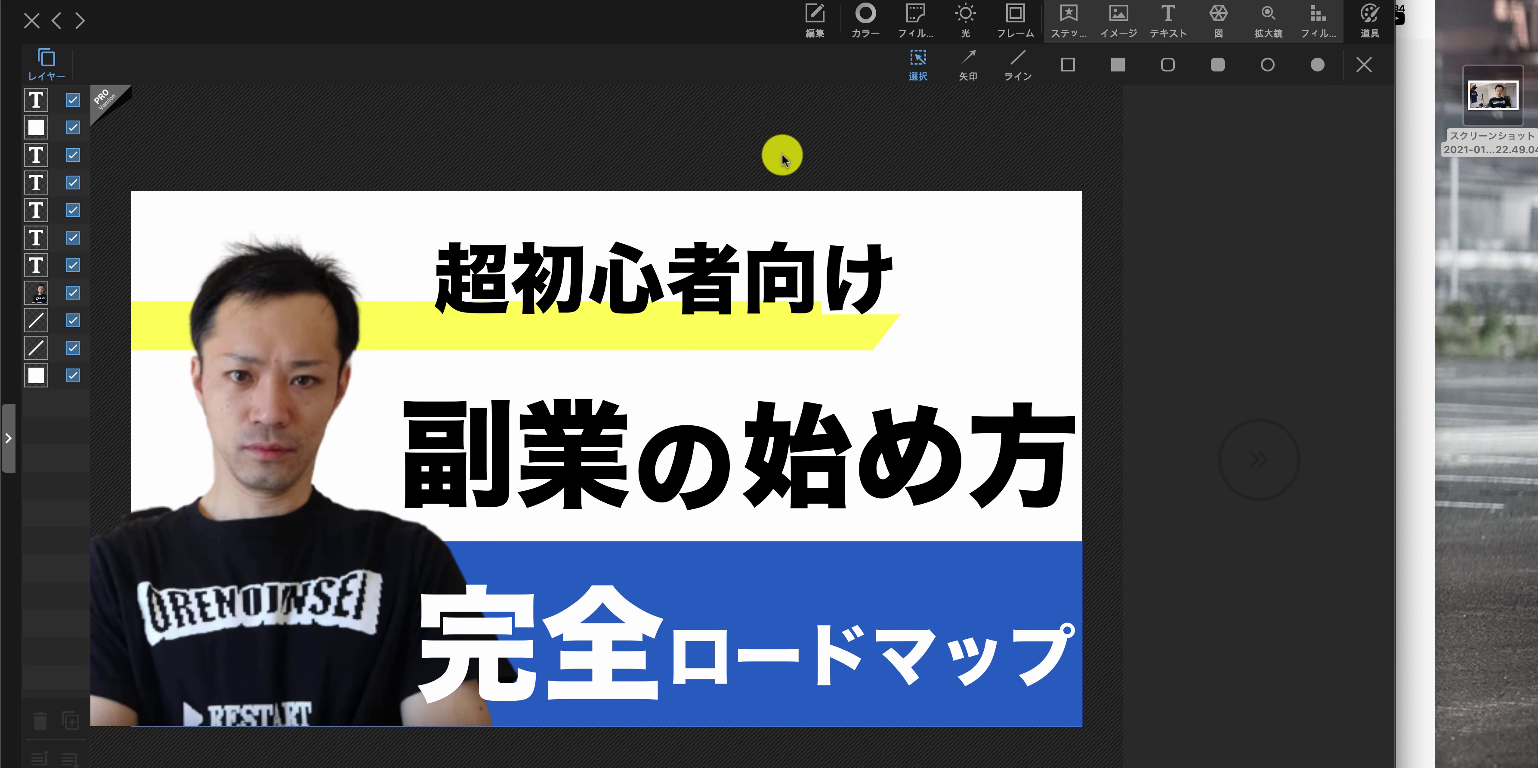
Compare with the reference, reduce the 超初心者向け heading to size 97 and reposition it lower over the yellow band
{"action": "key", "text": "super+Tab"}
{"action": "key", "text": "super+Tab"}
{"action": "key", "text": "super+Tab"}
{"action": "key", "text": "super+Tab"}
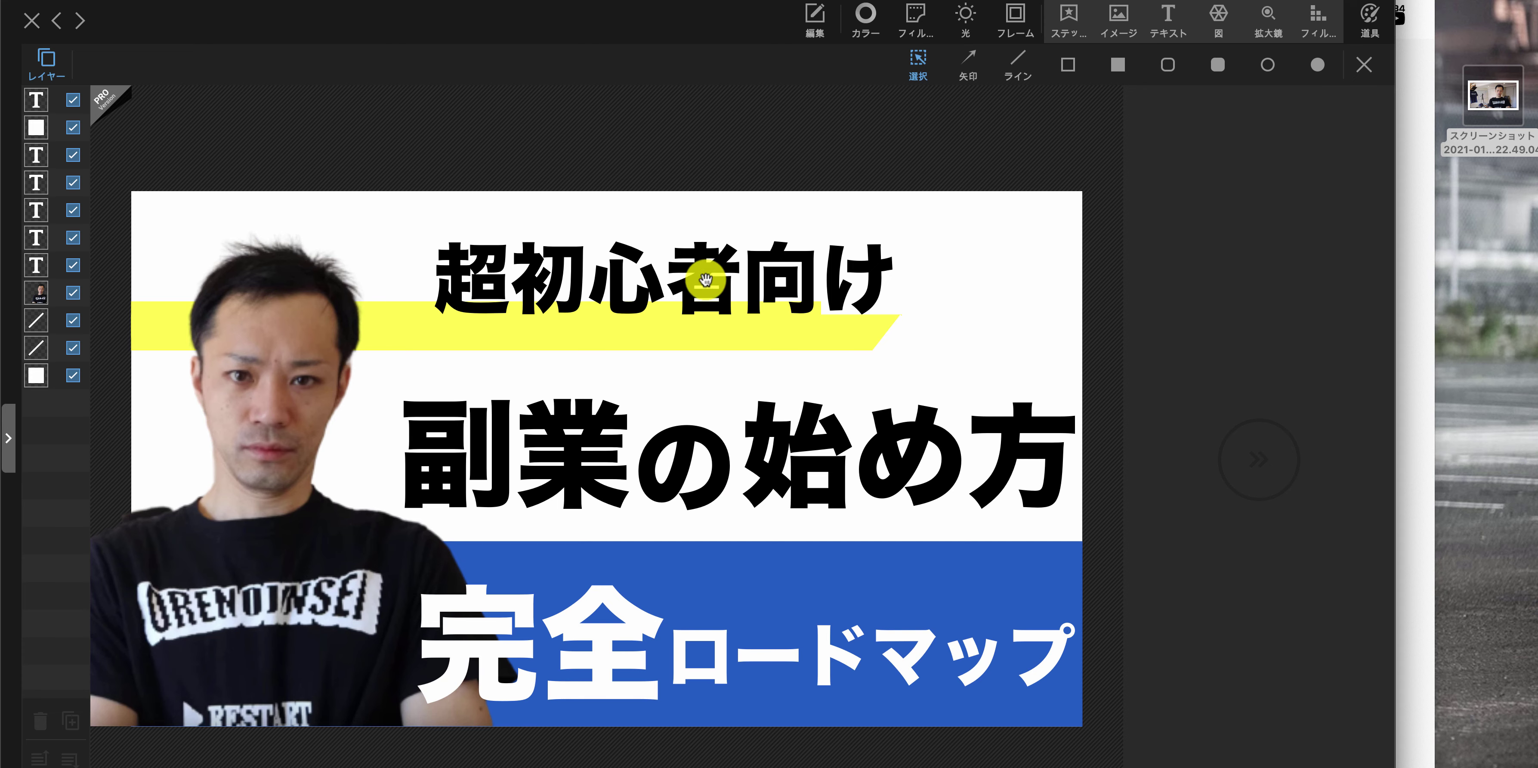
{"action": "left_click", "coordinate": [706, 279]}
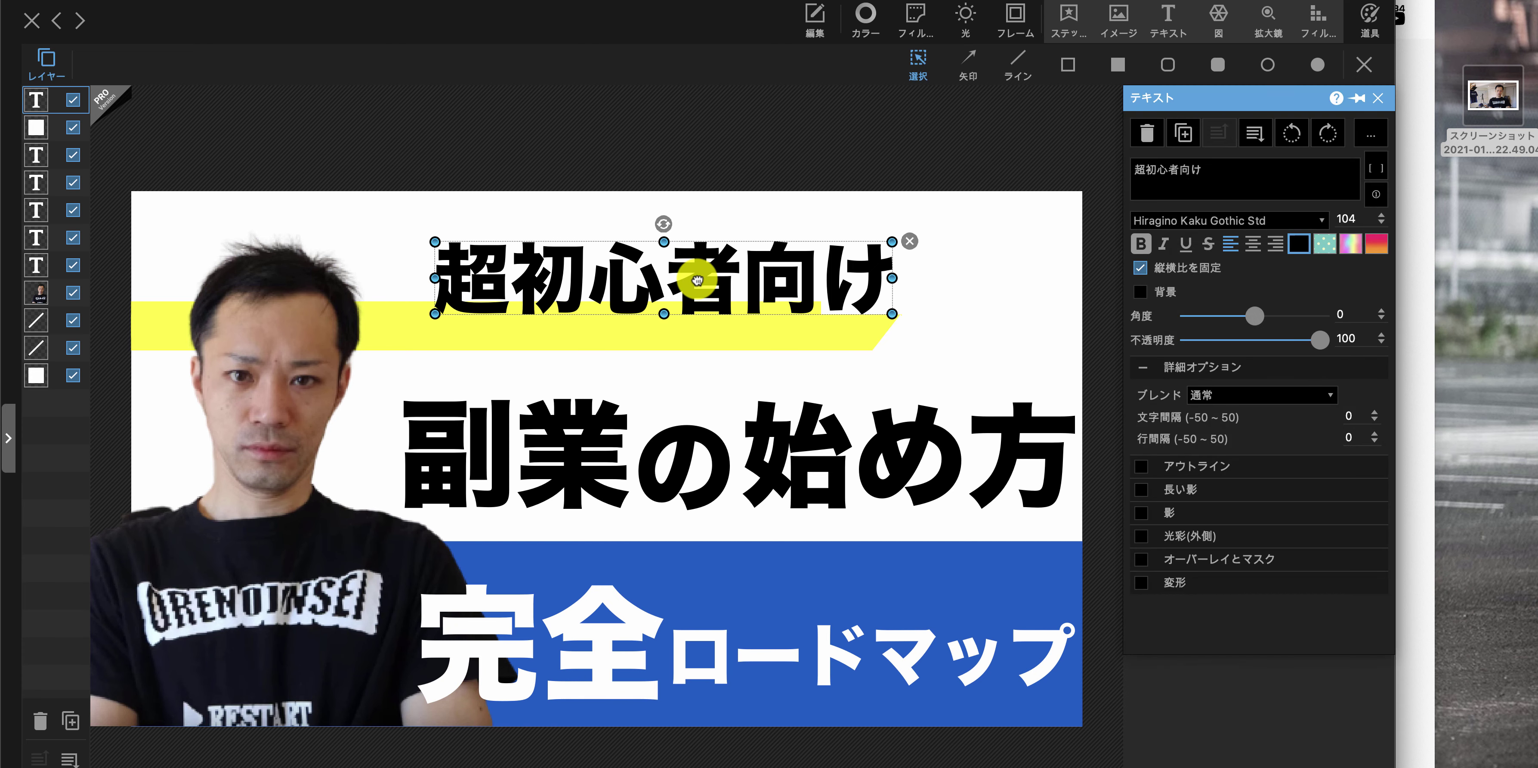
{"action": "key", "text": "super+Tab"}
{"action": "key", "text": "super+Tab"}
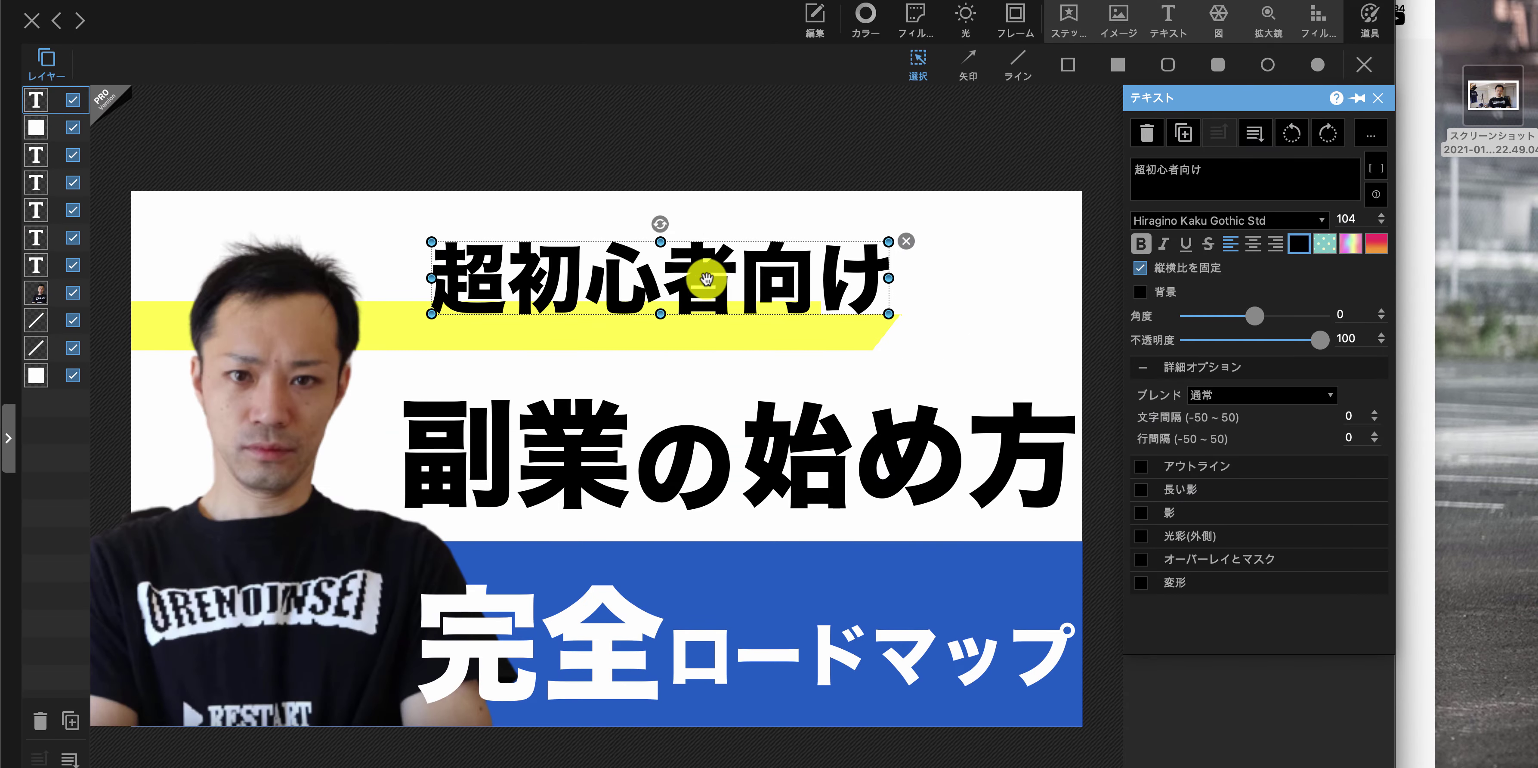
{"action": "left_click_drag", "start_coordinate": [714, 285], "coordinate": [654, 286]}
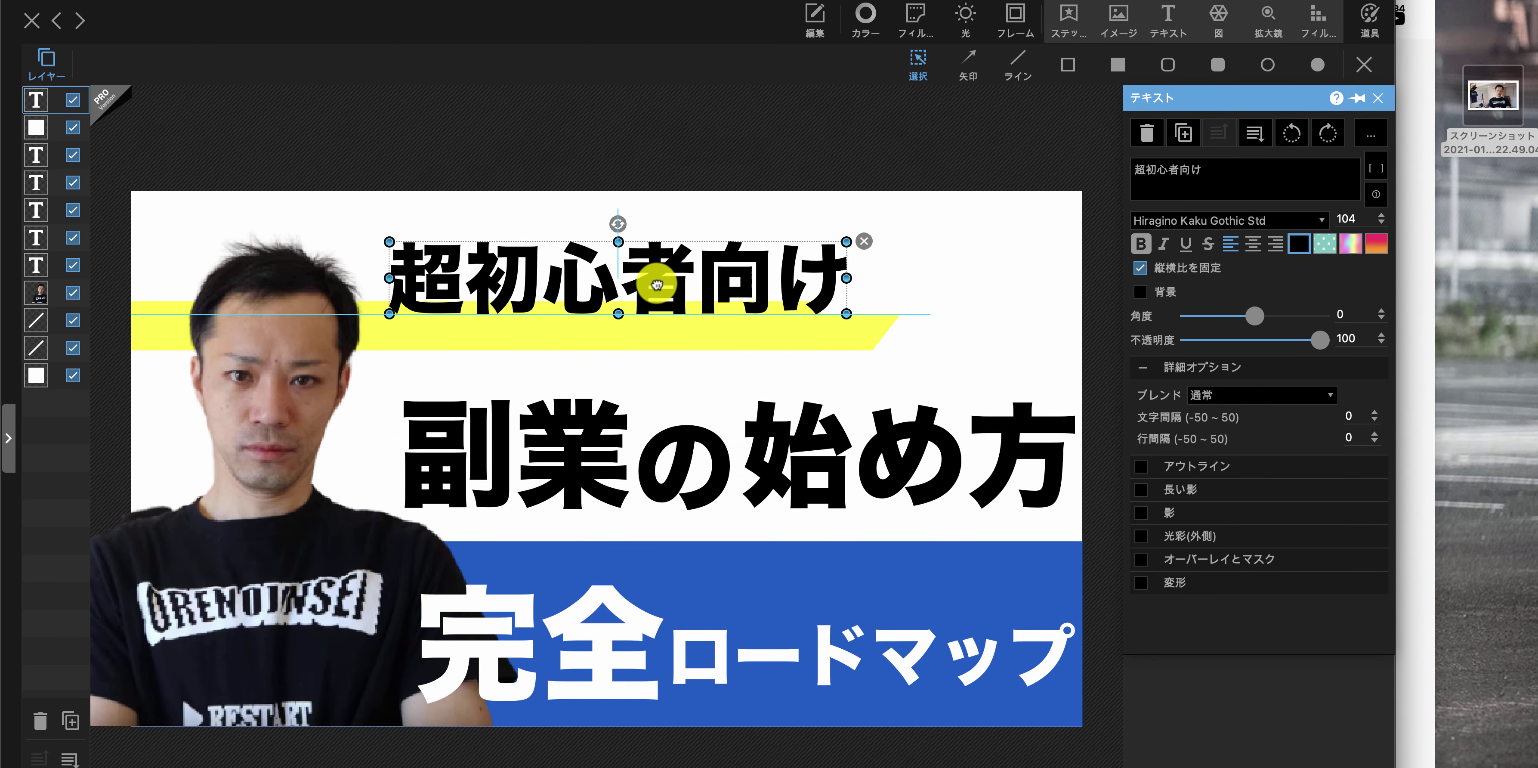
{"action": "left_click_drag", "start_coordinate": [845, 313], "coordinate": [815, 309]}
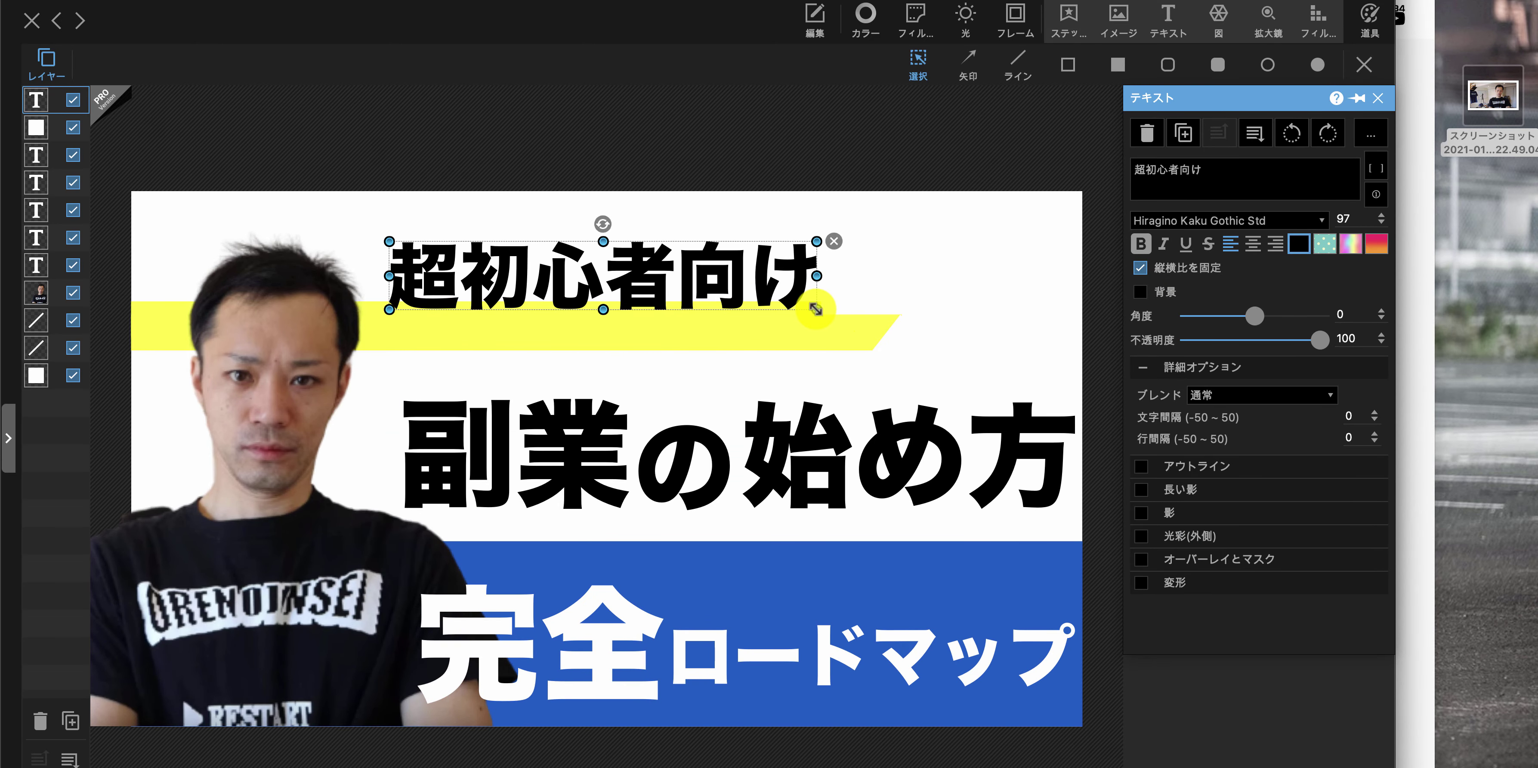
{"action": "left_click_drag", "start_coordinate": [721, 273], "coordinate": [749, 289]}
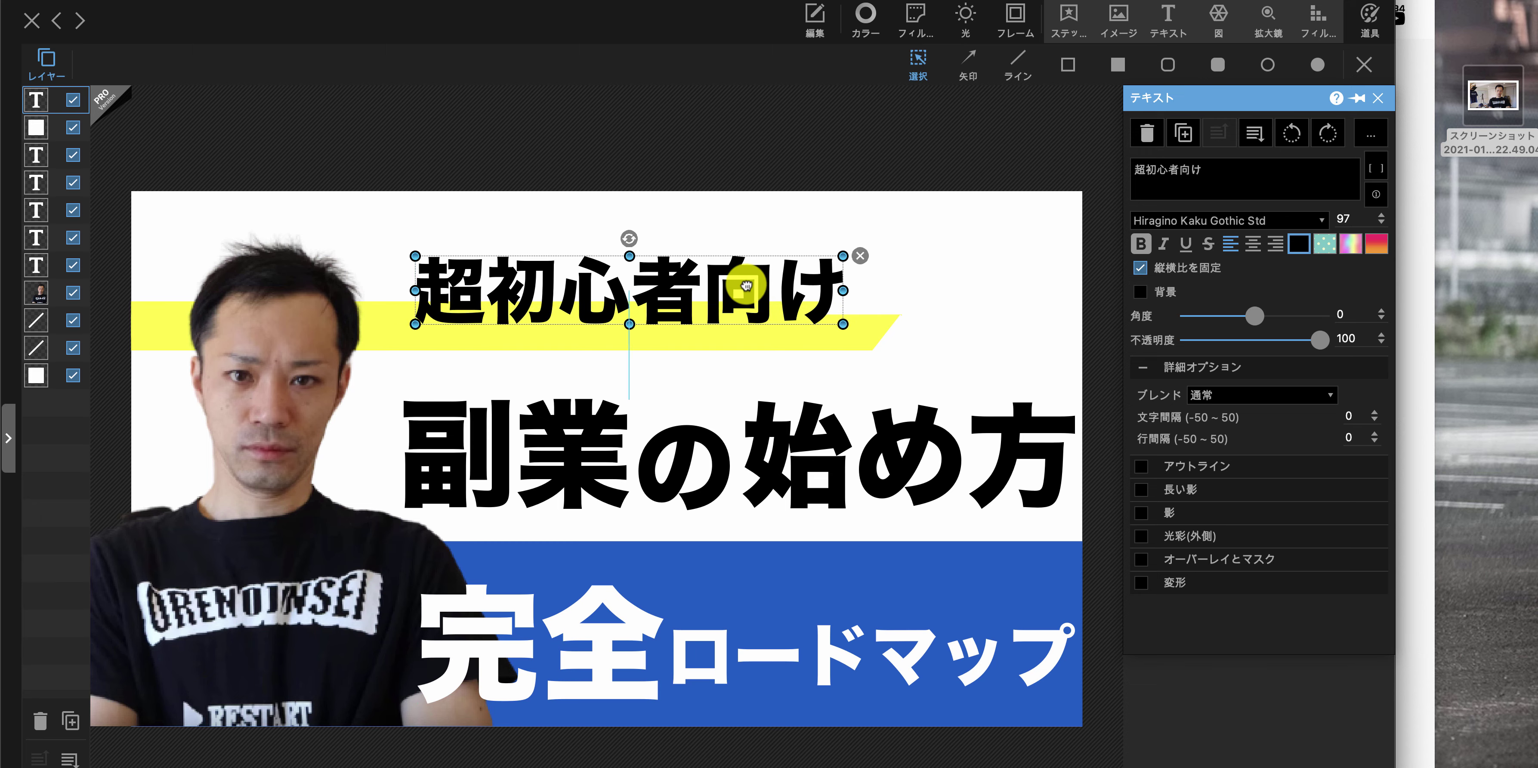
Switch to the YouTube reference thumbnail to examine the mark beside its 超初心者向け heading, and return to the editor
{"action": "left_click", "coordinate": [576, 224]}
{"action": "key", "text": "super+Tab"}
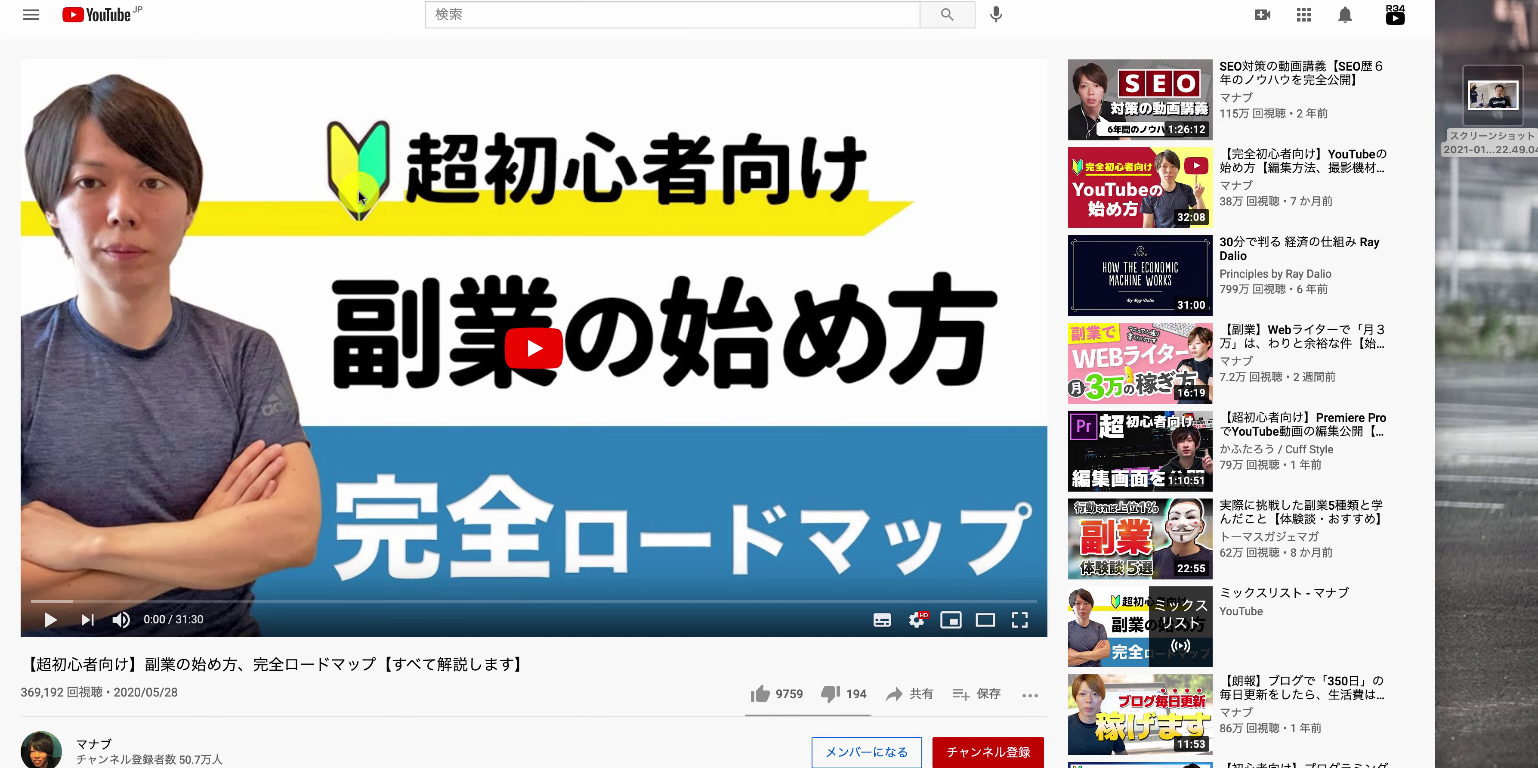
{"action": "key", "text": "super+Tab"}
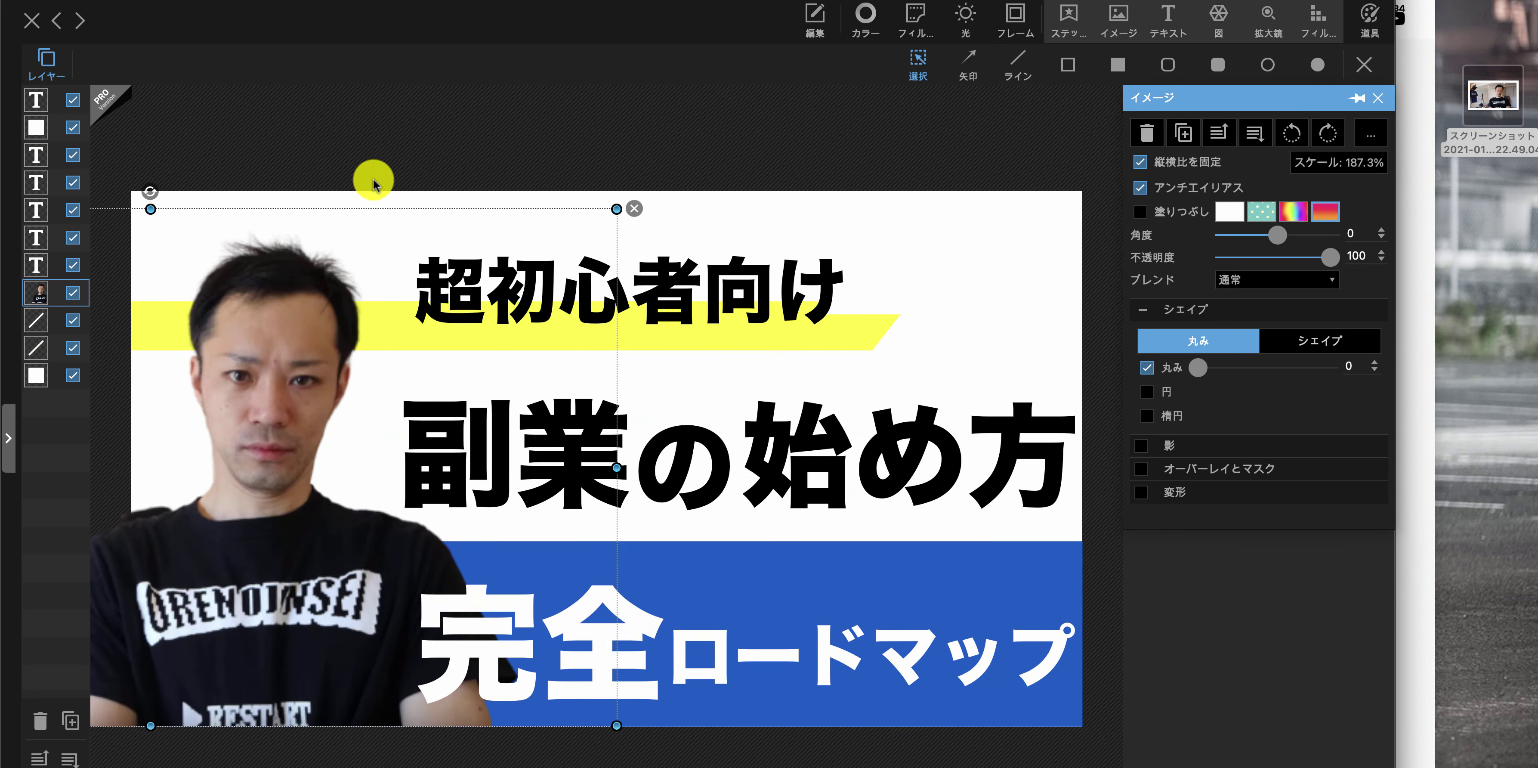
{"action": "left_click", "coordinate": [948, 230]}
Raise the 始め方, 副業 and の text pieces slightly so the title sits higher above the blue area
{"action": "left_click", "coordinate": [894, 427]}
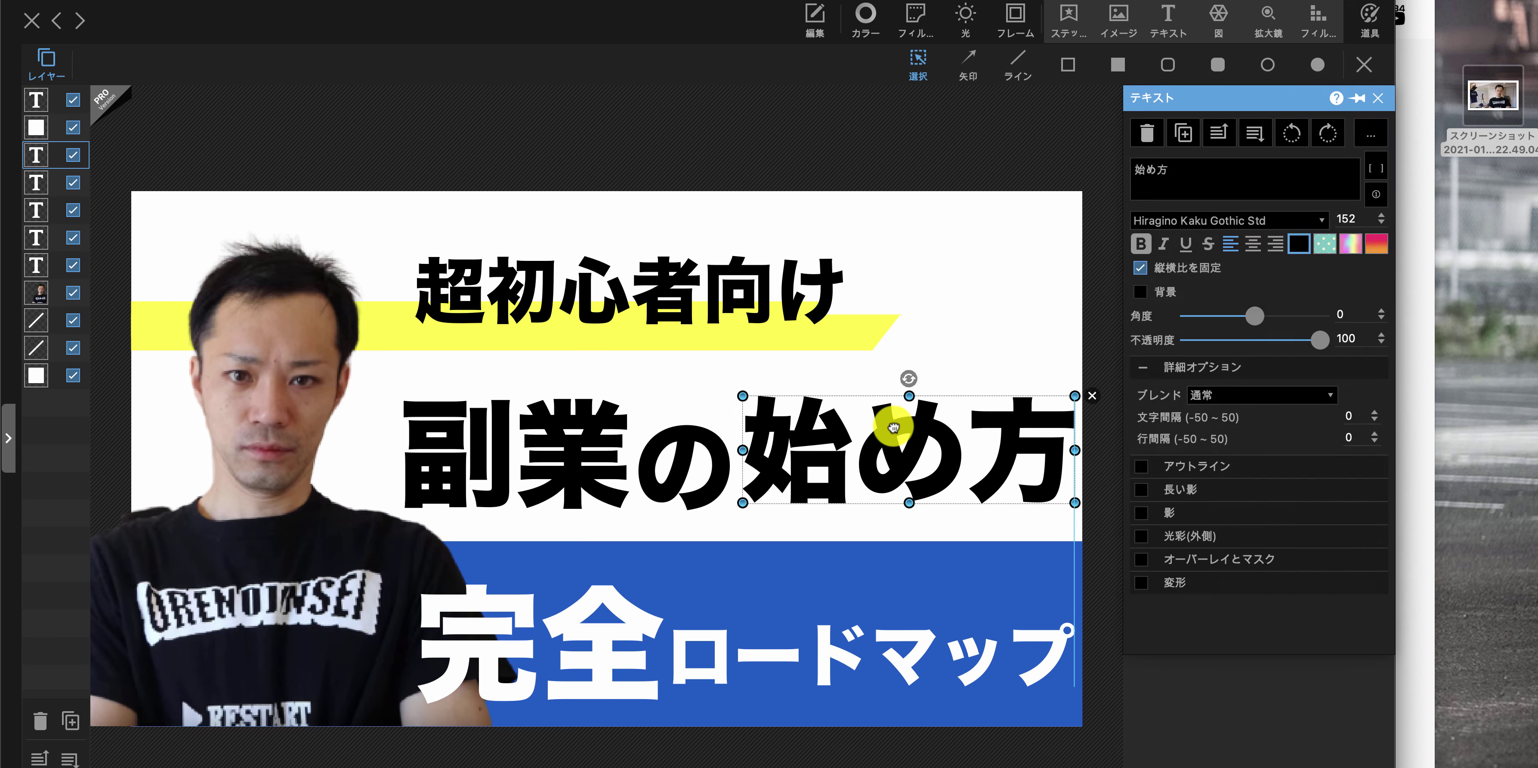
{"action": "left_click_drag", "start_coordinate": [894, 427], "coordinate": [892, 411]}
{"action": "left_click_drag", "start_coordinate": [464, 437], "coordinate": [464, 425]}
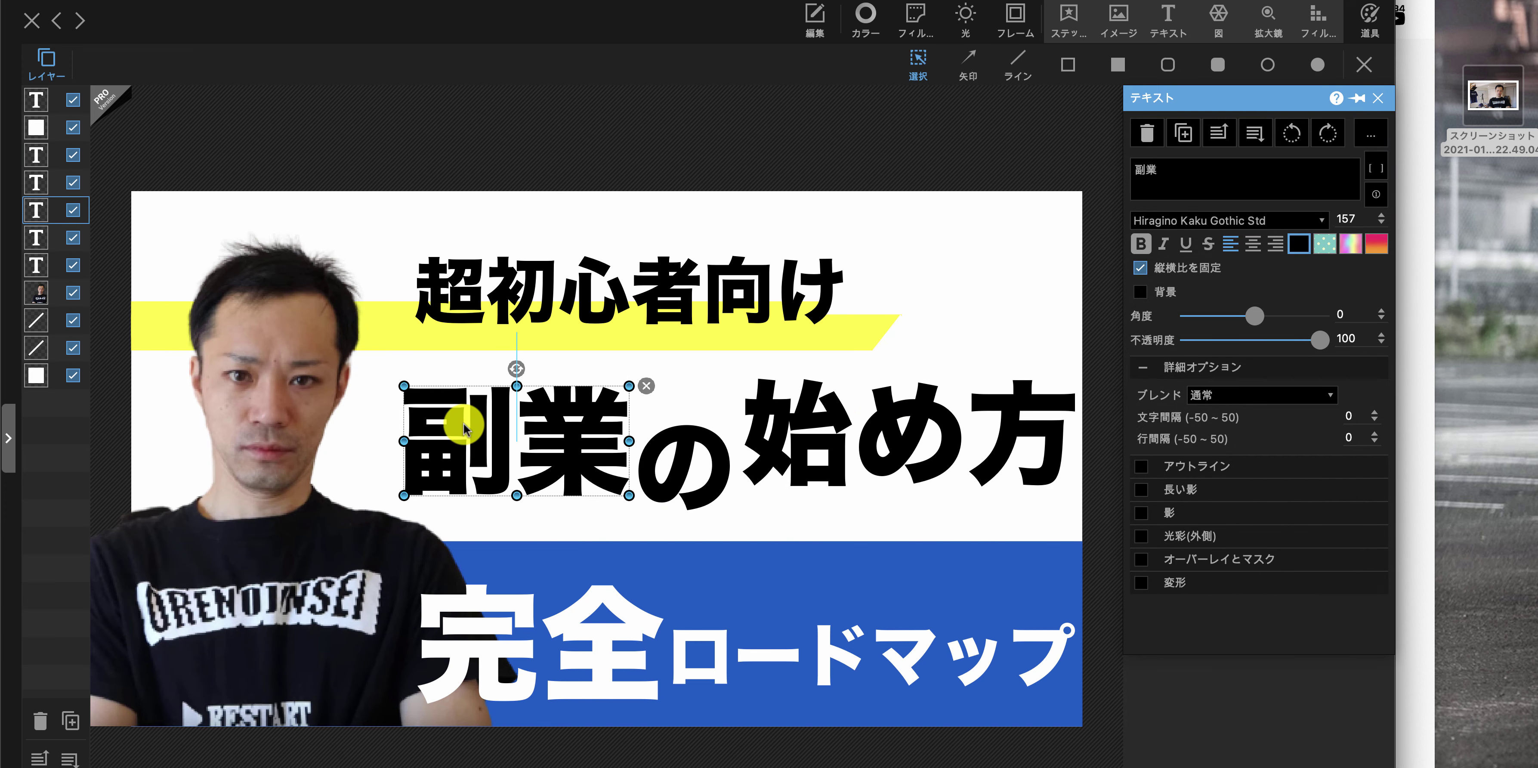
{"action": "left_click_drag", "start_coordinate": [588, 441], "coordinate": [586, 437]}
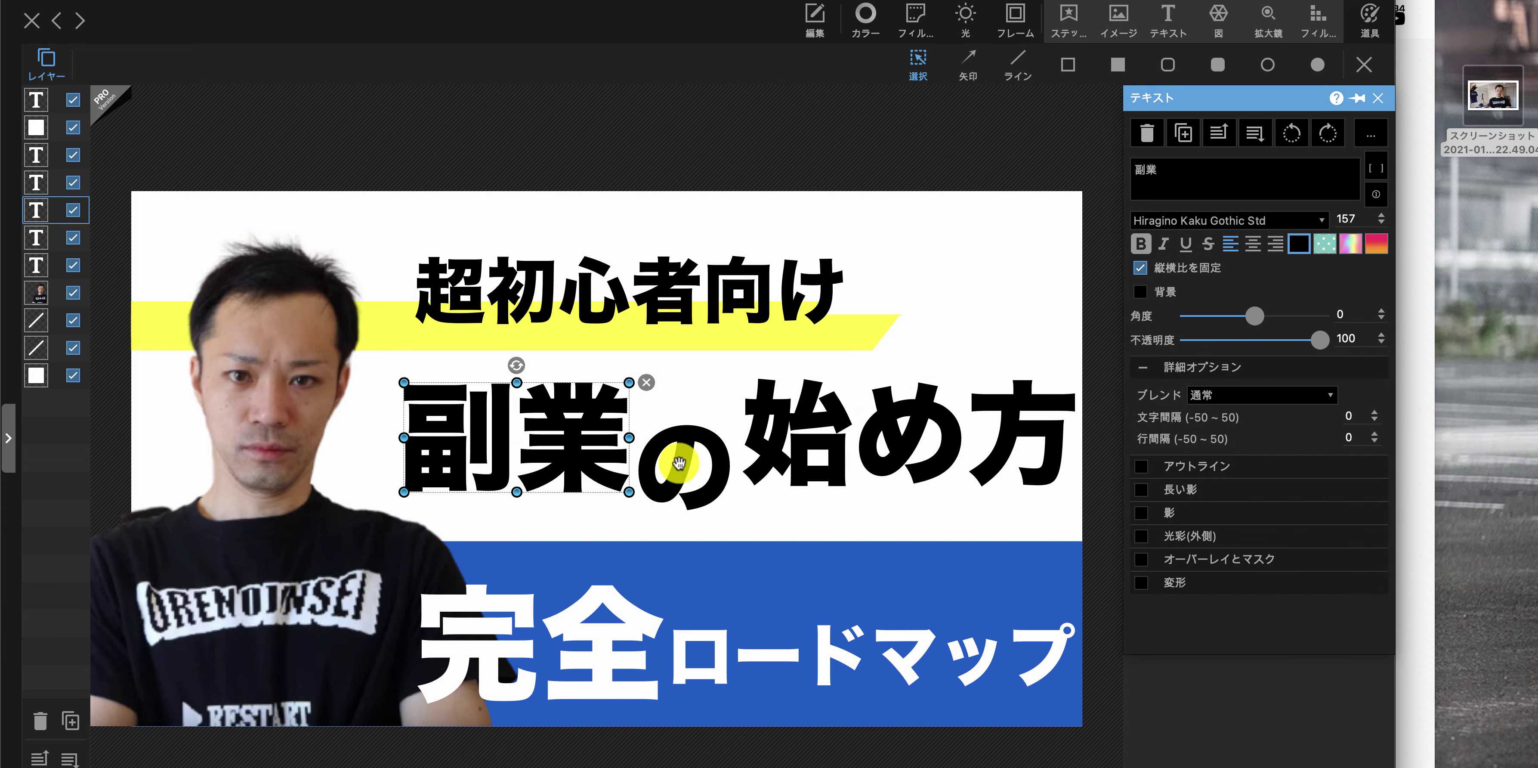
{"action": "left_click_drag", "start_coordinate": [679, 464], "coordinate": [682, 449]}
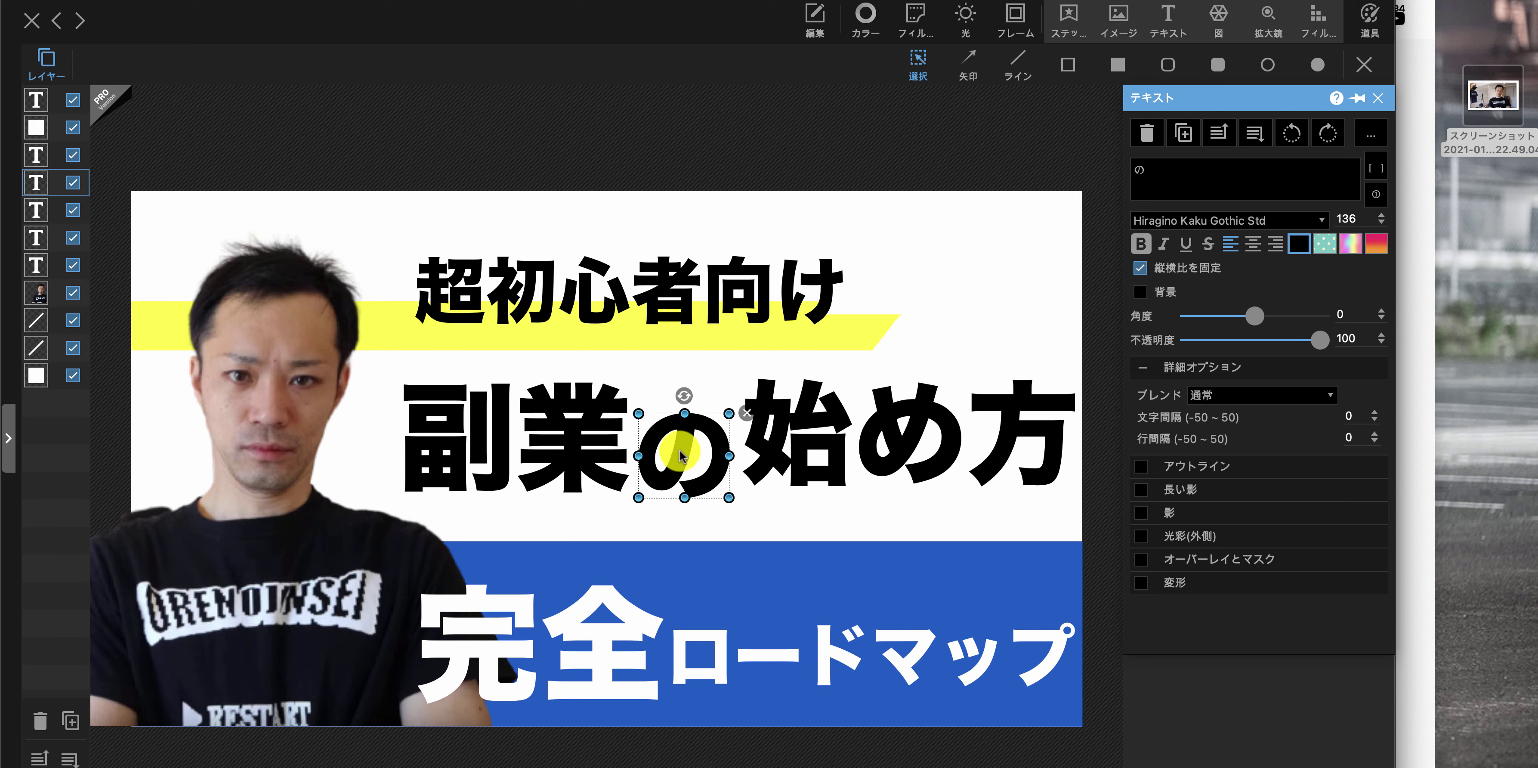
{"action": "left_click", "coordinate": [797, 456]}
{"action": "left_click_drag", "start_coordinate": [811, 466], "coordinate": [811, 462]}
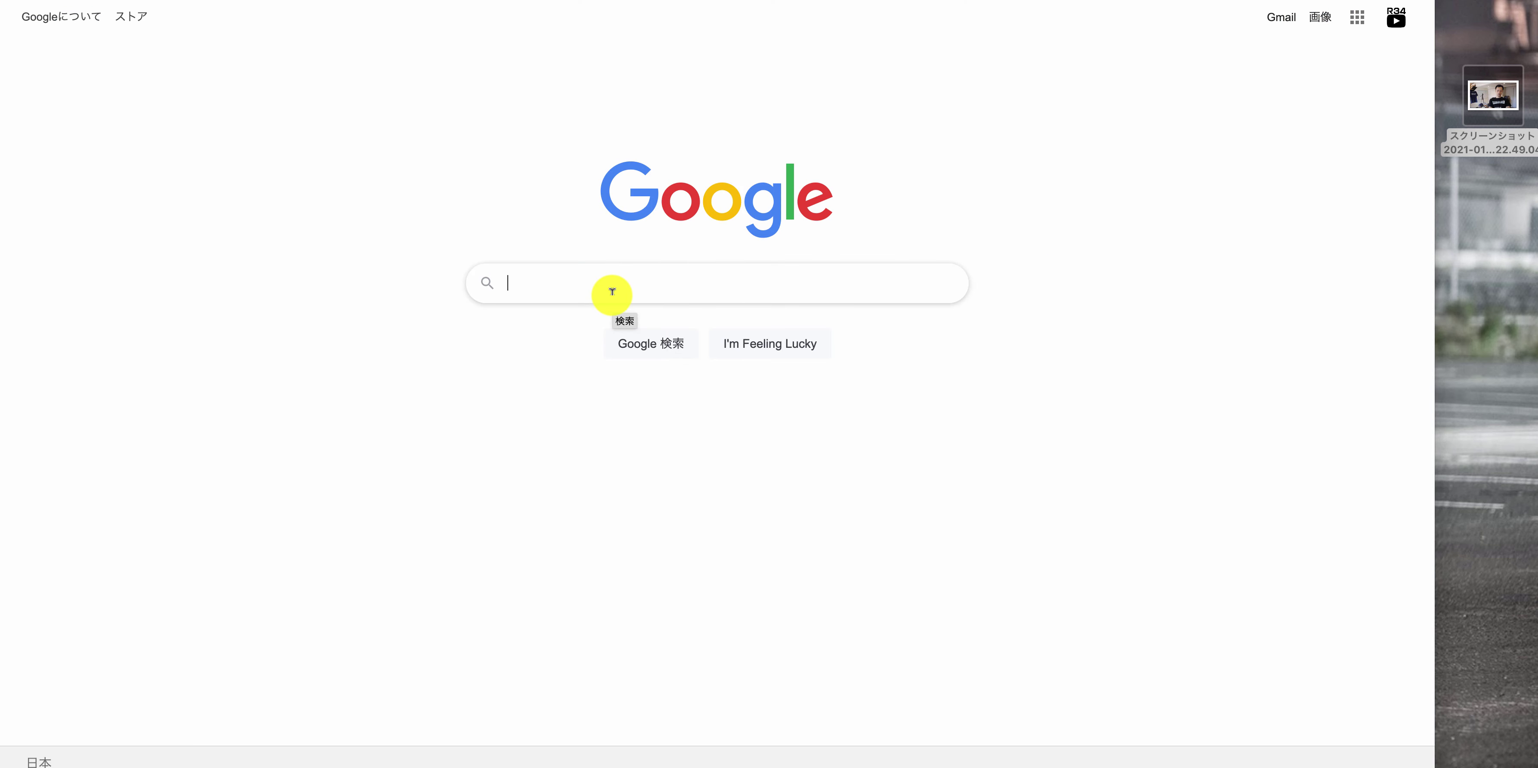
In the web browser, search Google Images for 初心者マーク 素材
{"action": "type", "text": "shoshinsha"}
{"action": "key", "text": "Return"}
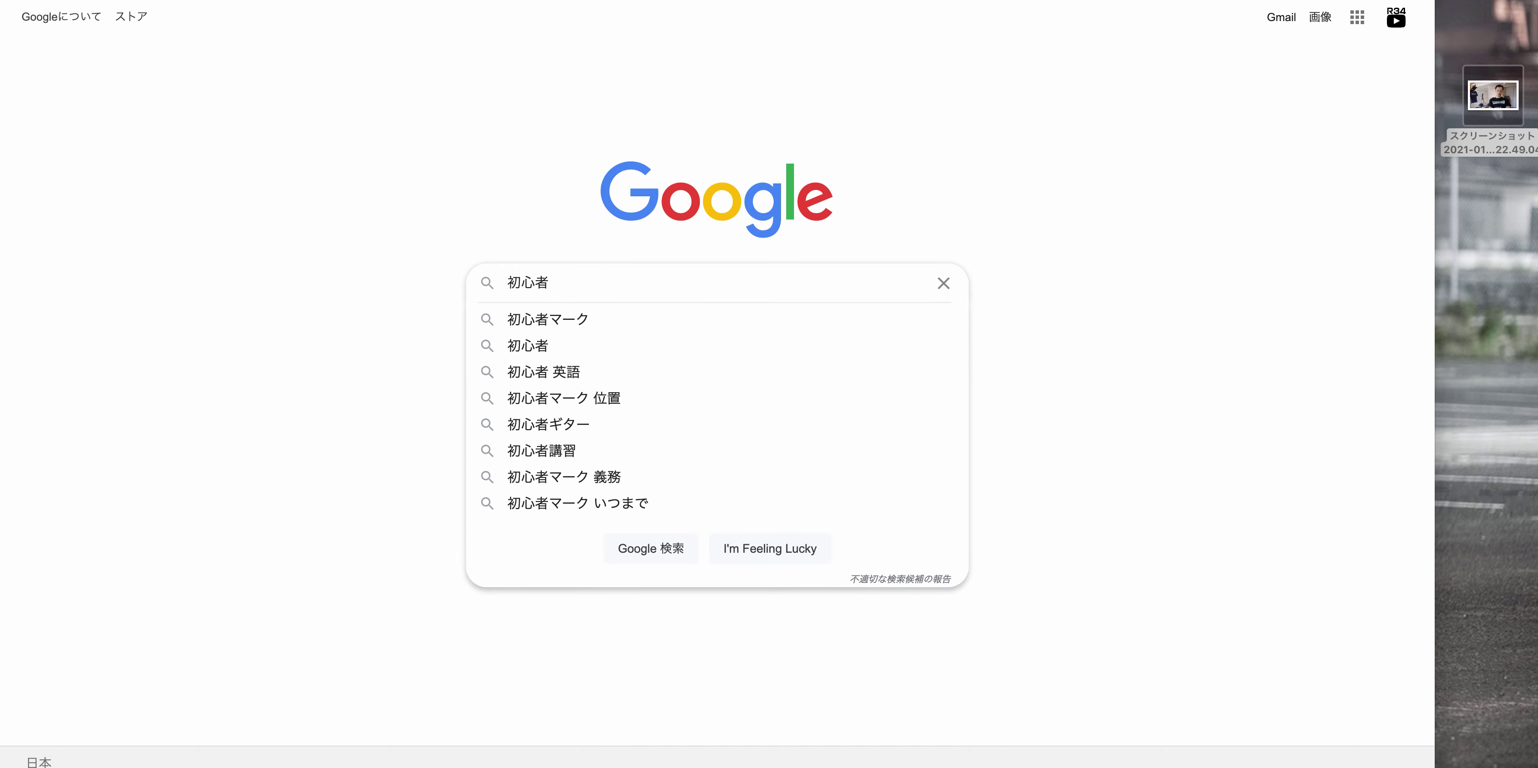
{"action": "key", "text": "Down"}
{"action": "key", "text": "Return"}
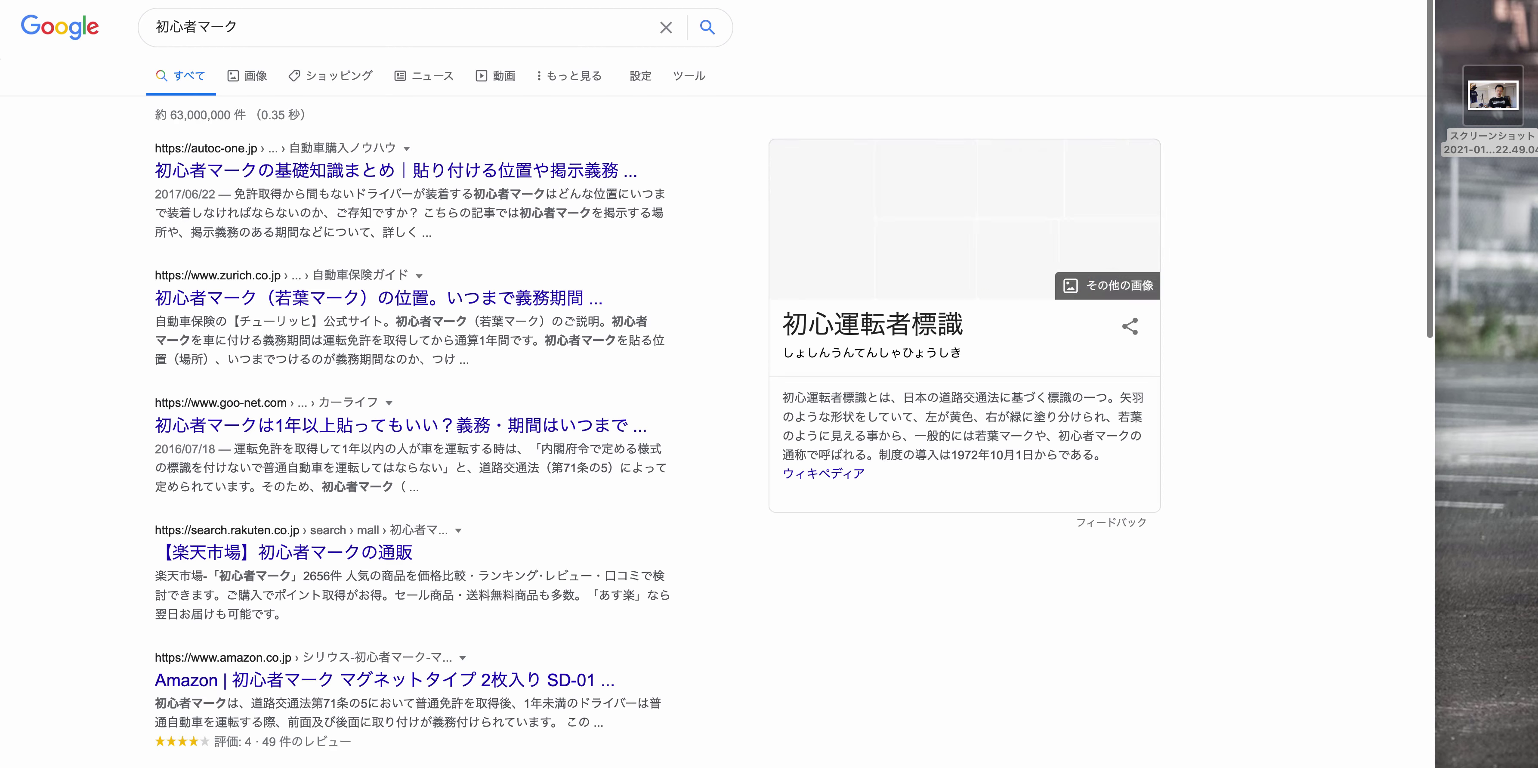
{"action": "left_click", "coordinate": [247, 80]}
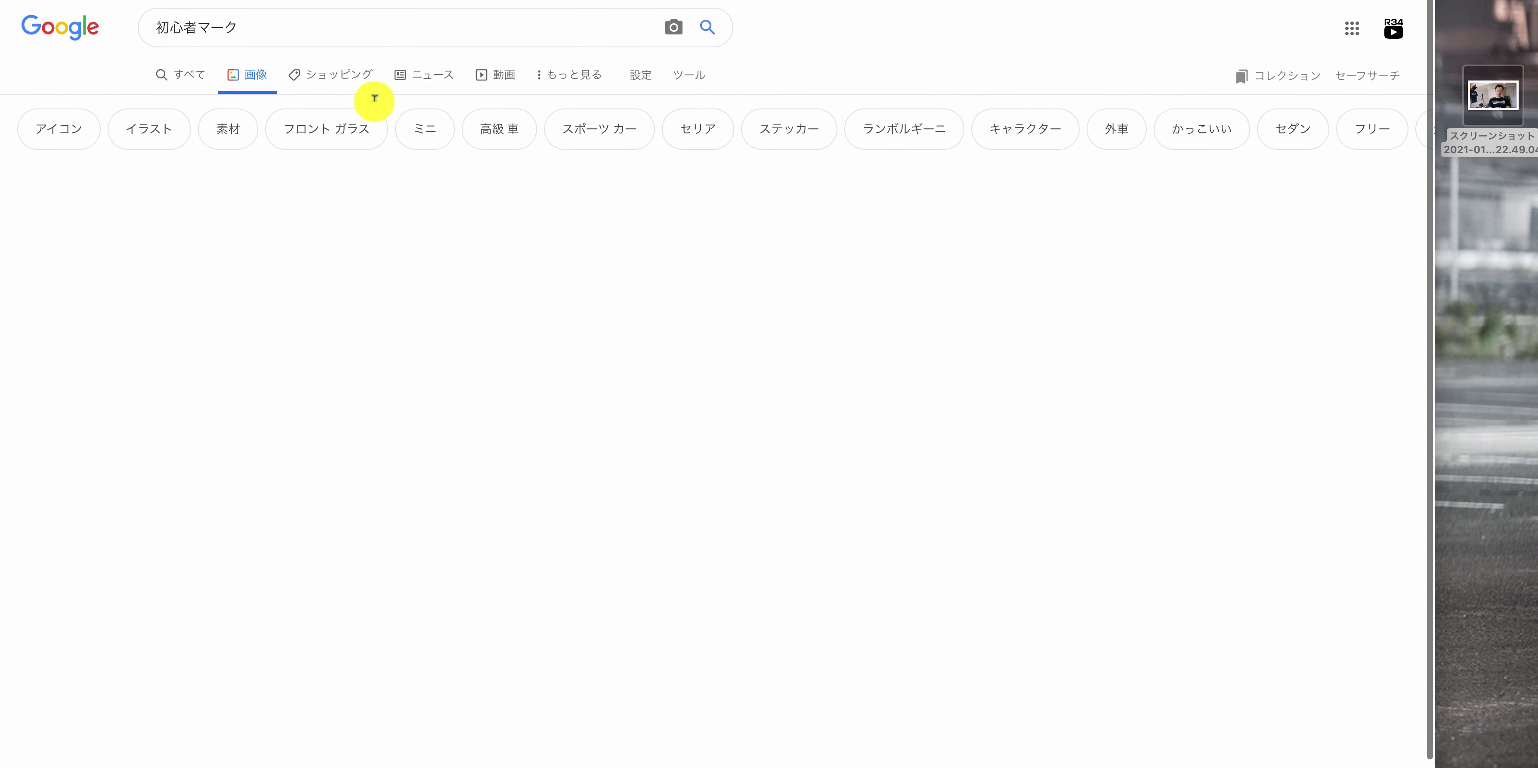
{"action": "type", "text": "素材"}
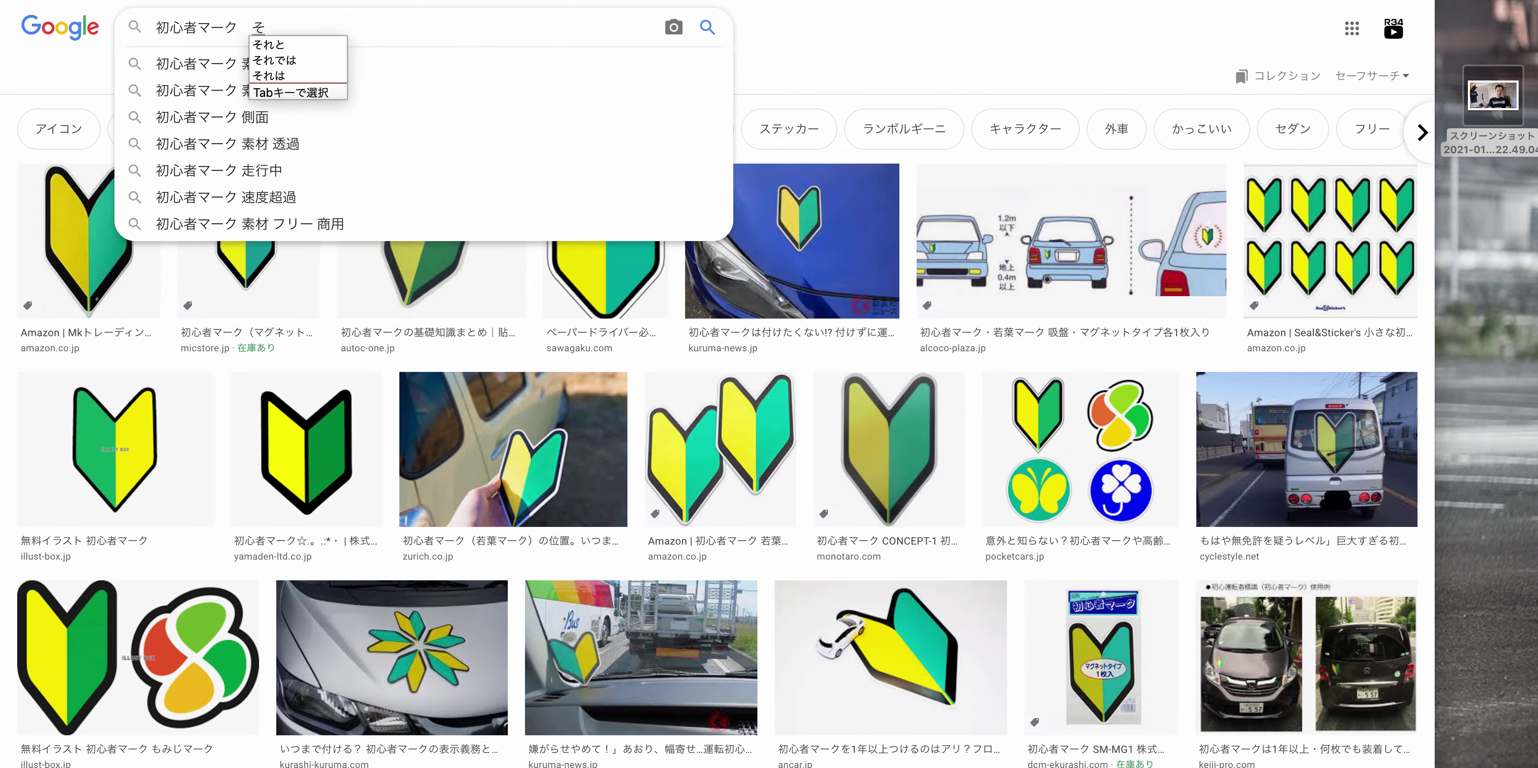
{"action": "key", "text": "Return"}
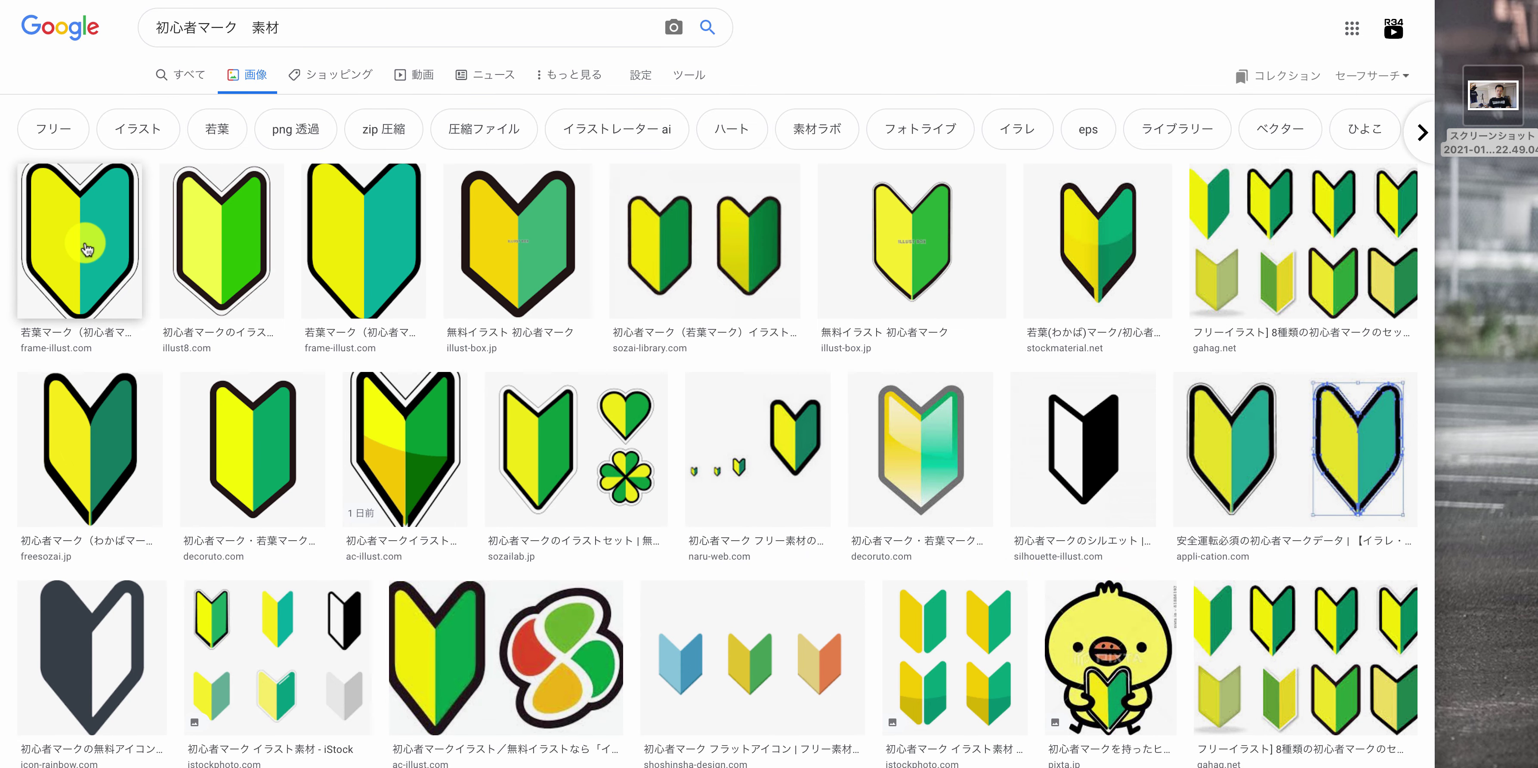
Save the first 若葉マーク（初心者マーク） image result as a PNG in the ダウンロード folder
{"action": "left_click", "coordinate": [87, 250]}
{"action": "right_click", "coordinate": [1181, 281]}
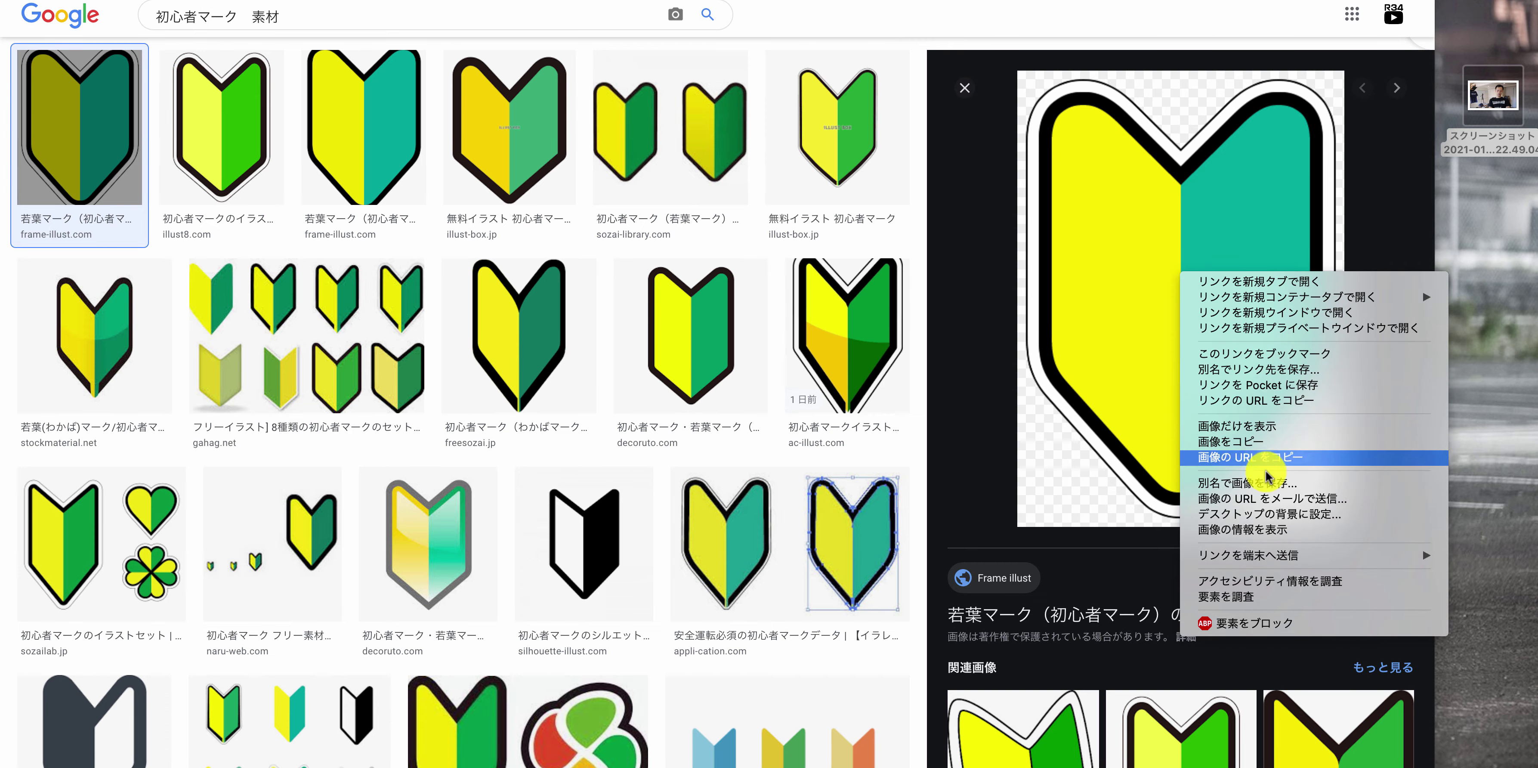
{"action": "left_click", "coordinate": [1265, 494]}
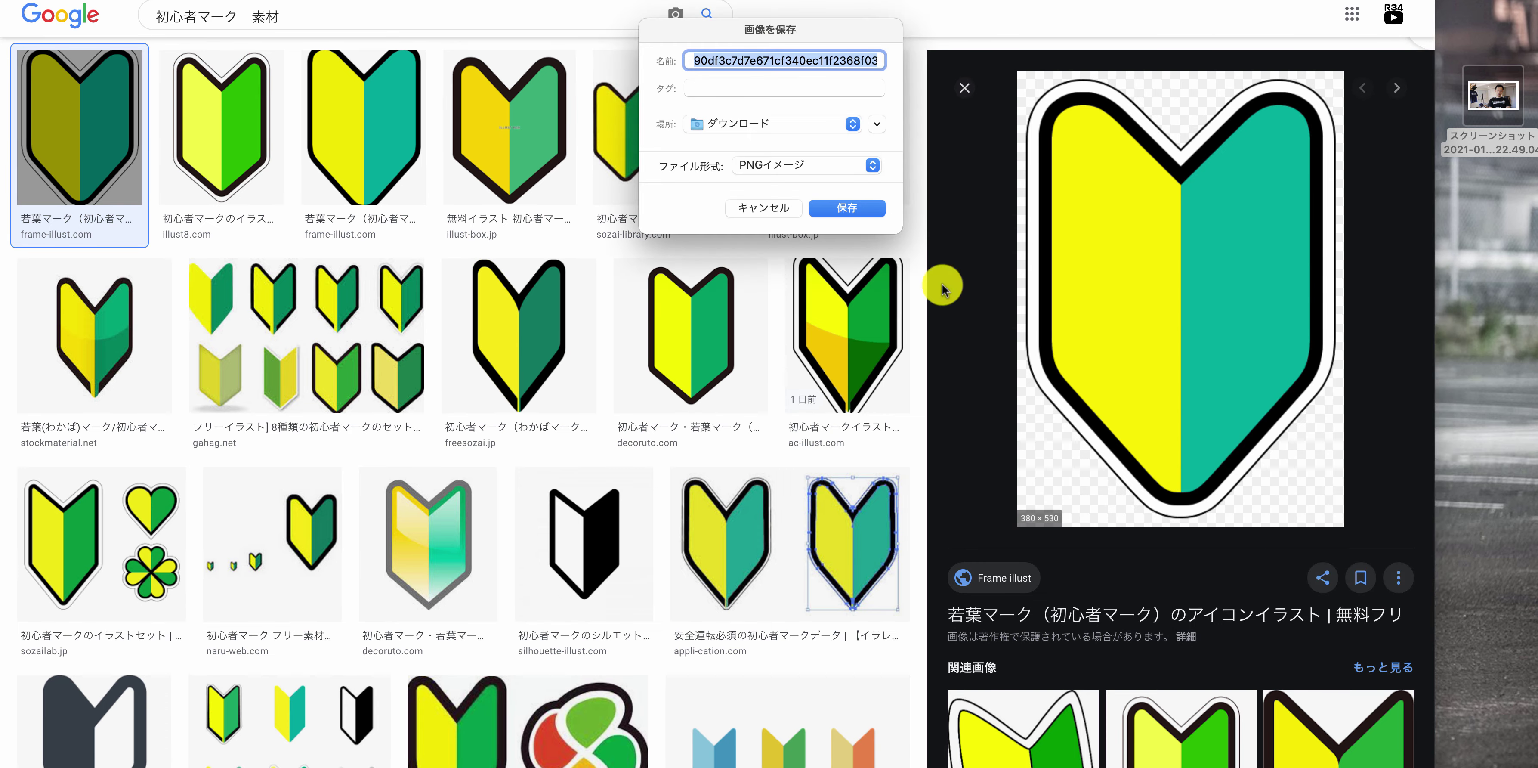
{"action": "left_click", "coordinate": [849, 201]}
Return to the photo editor, insert the downloaded mark, scale it to 22.7% and place it directly before the 超初心者向け heading
{"action": "left_click", "coordinate": [456, 247]}
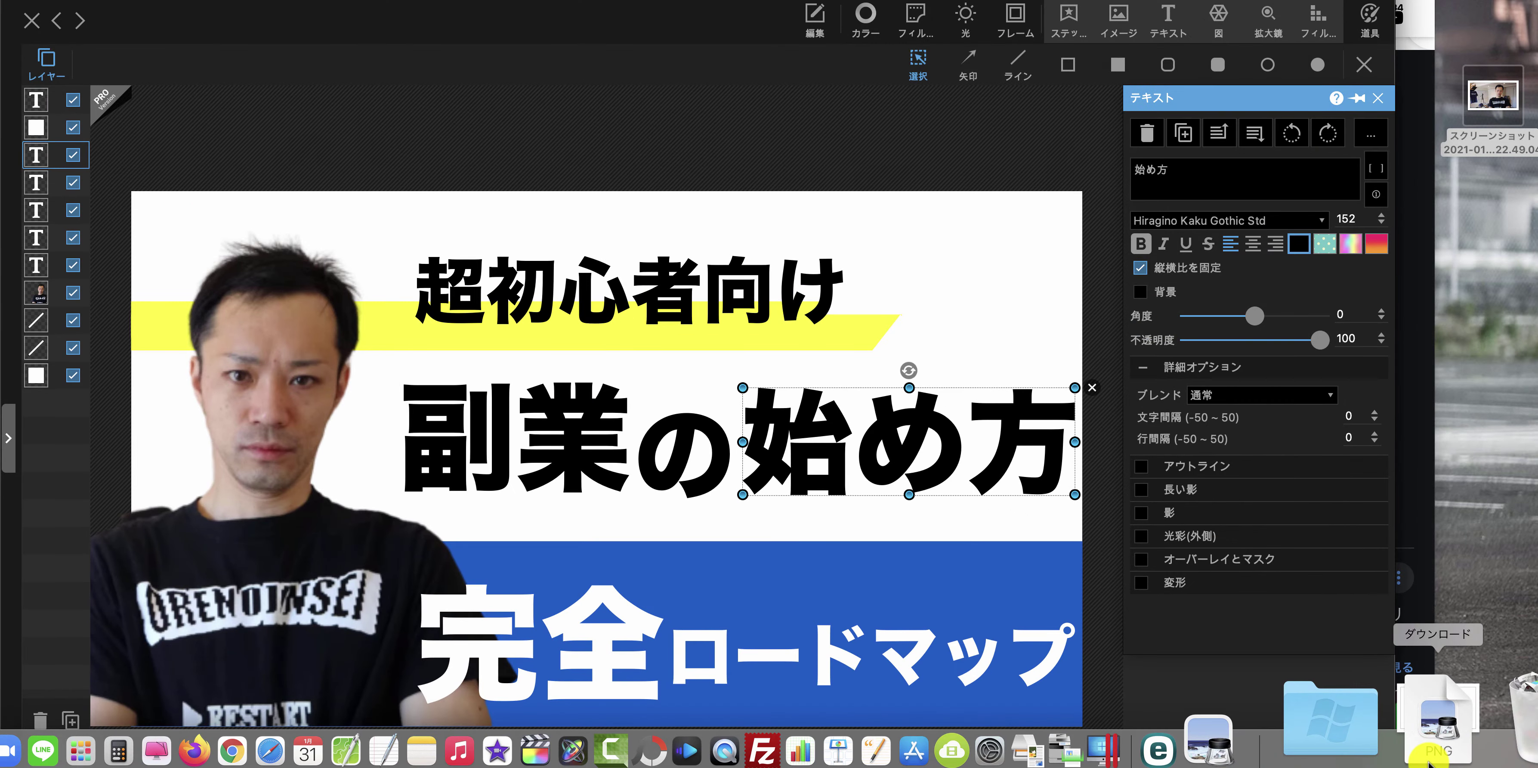
{"action": "left_click", "coordinate": [1432, 750]}
{"action": "left_click_drag", "start_coordinate": [1467, 631], "coordinate": [525, 394]}
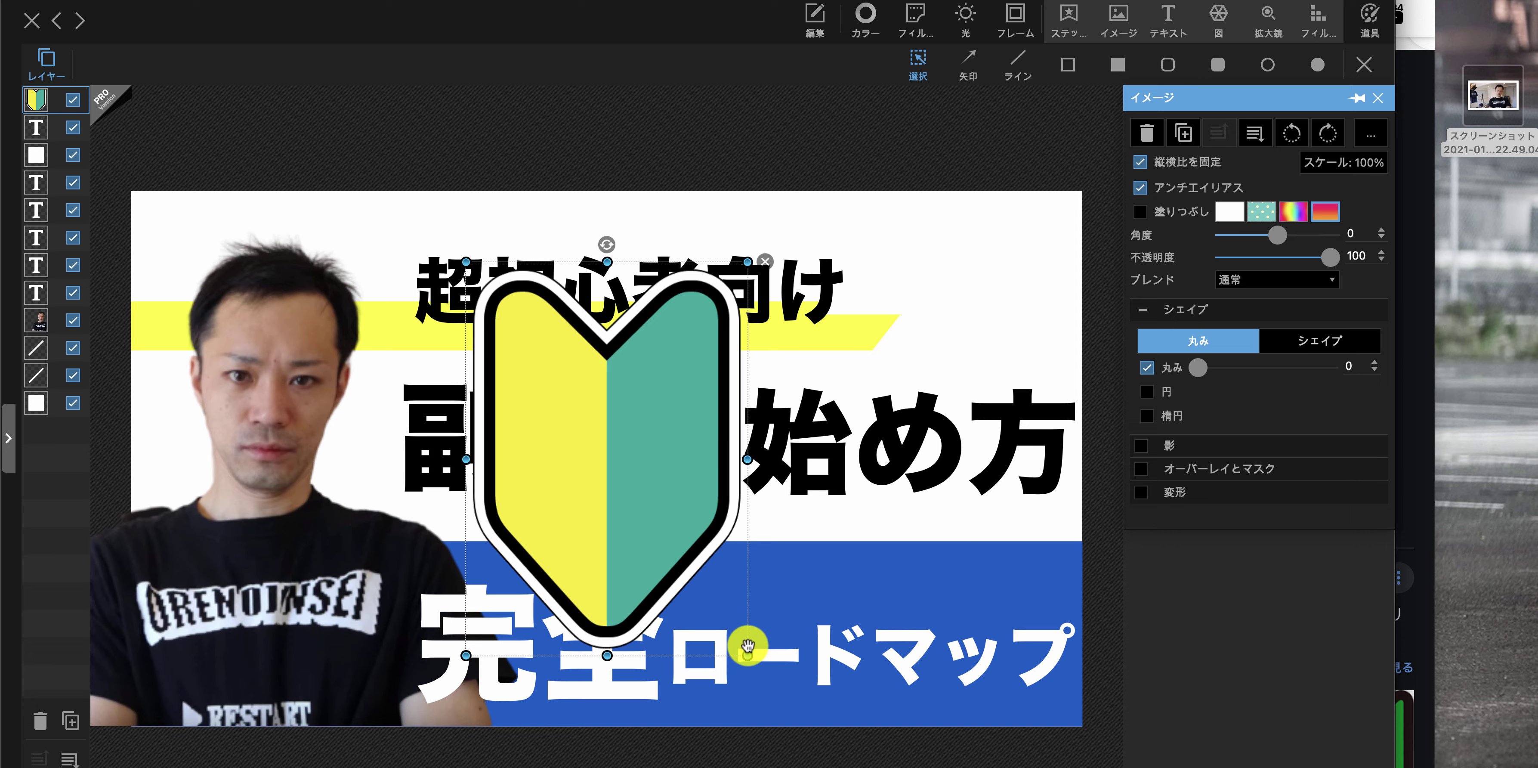
{"action": "left_click_drag", "start_coordinate": [746, 654], "coordinate": [544, 472]}
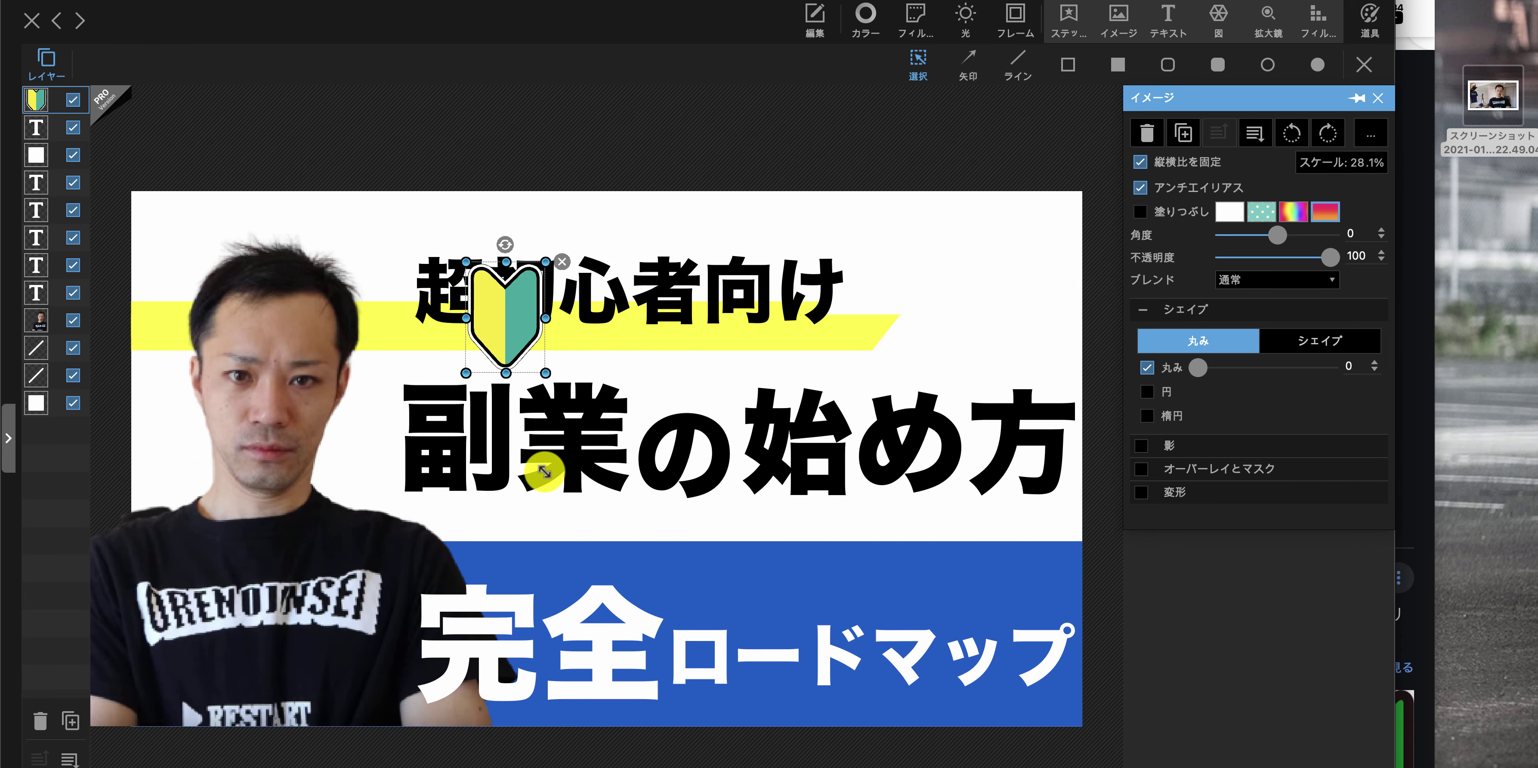
{"action": "left_click_drag", "start_coordinate": [486, 333], "coordinate": [399, 315]}
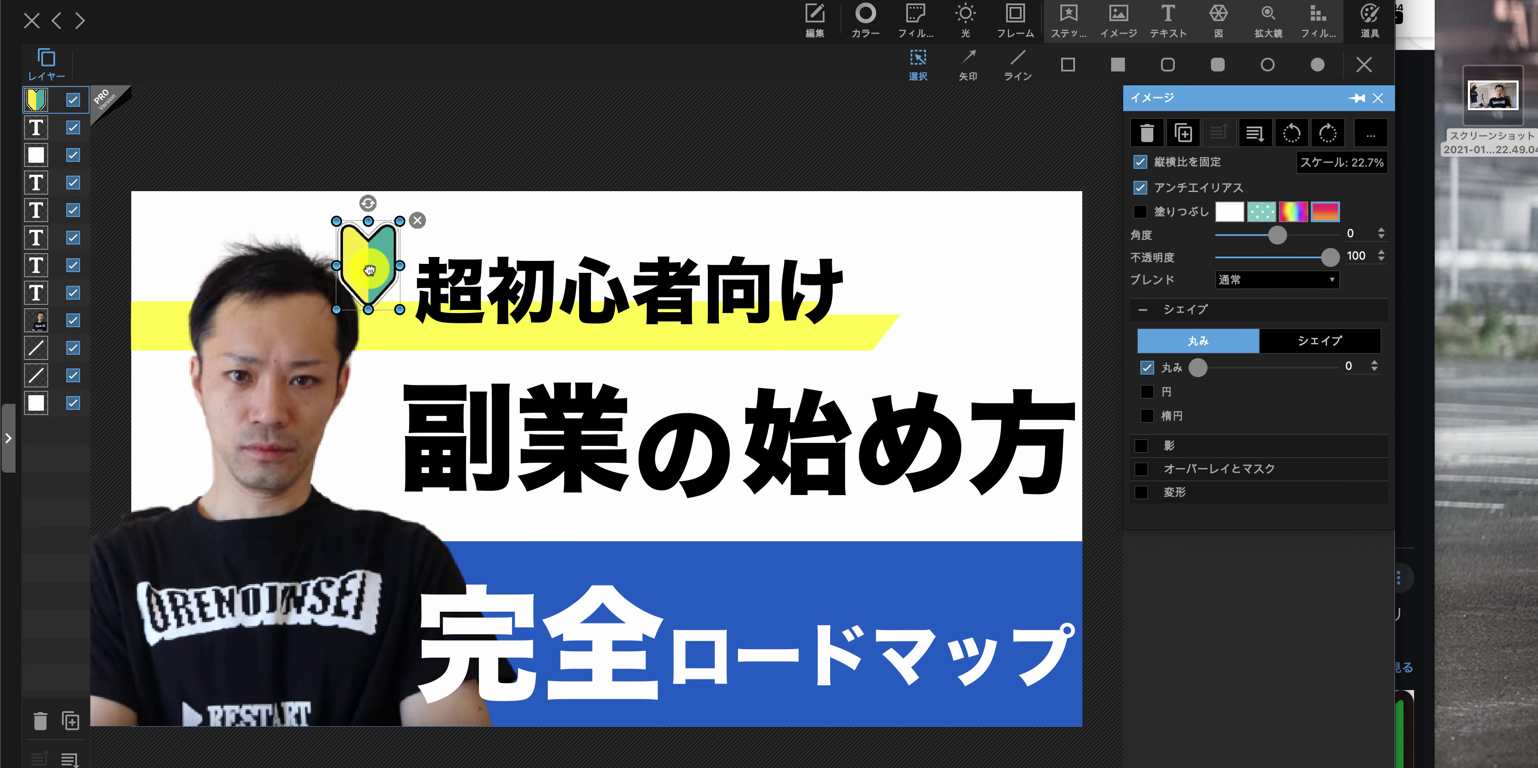
{"action": "left_click_drag", "start_coordinate": [369, 270], "coordinate": [381, 279]}
{"action": "left_click", "coordinate": [627, 221]}
Move the cut-out portrait slightly left, away from the beginner mark
{"action": "left_click", "coordinate": [377, 216]}
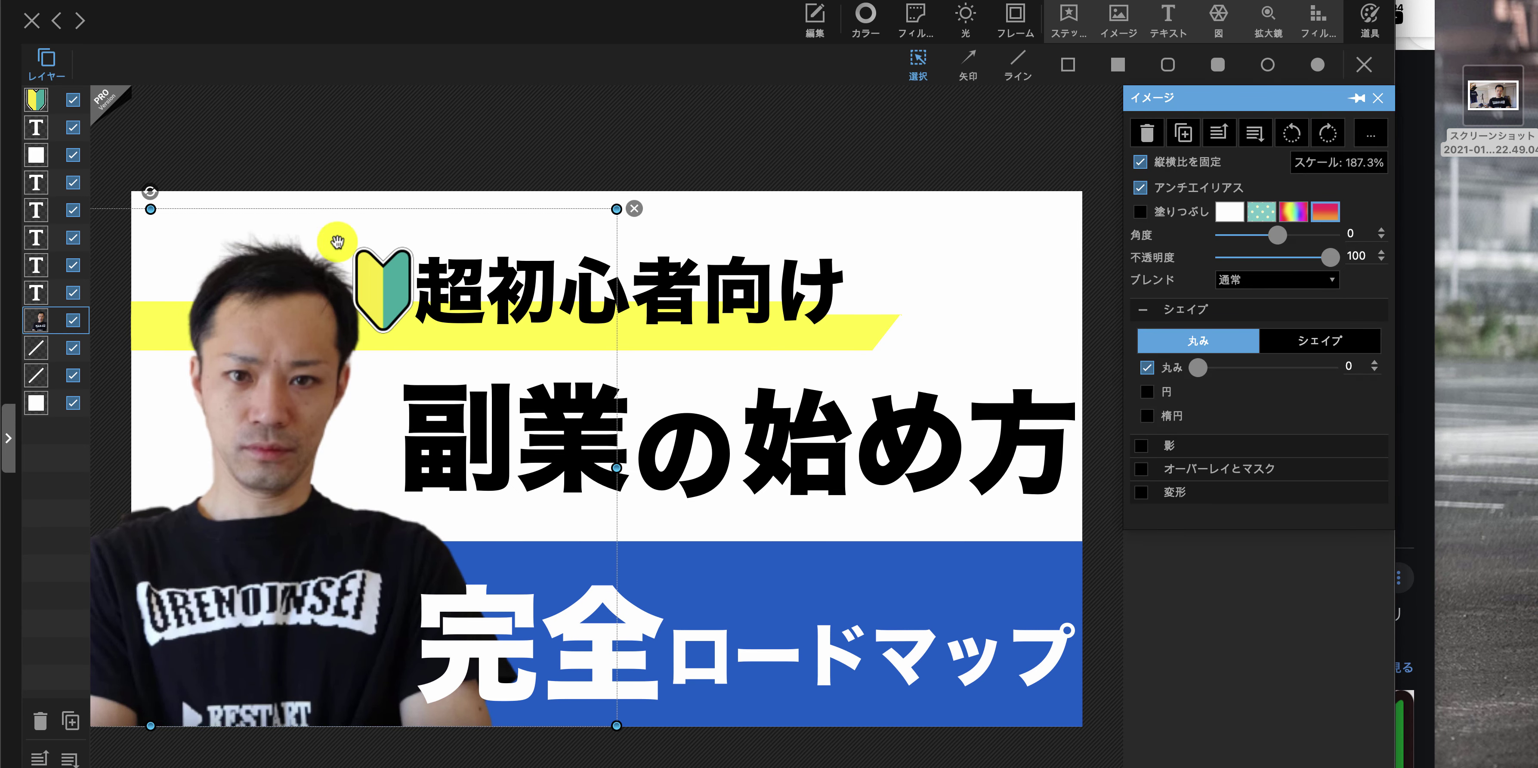
{"action": "left_click", "coordinate": [268, 337]}
{"action": "left_click", "coordinate": [261, 387]}
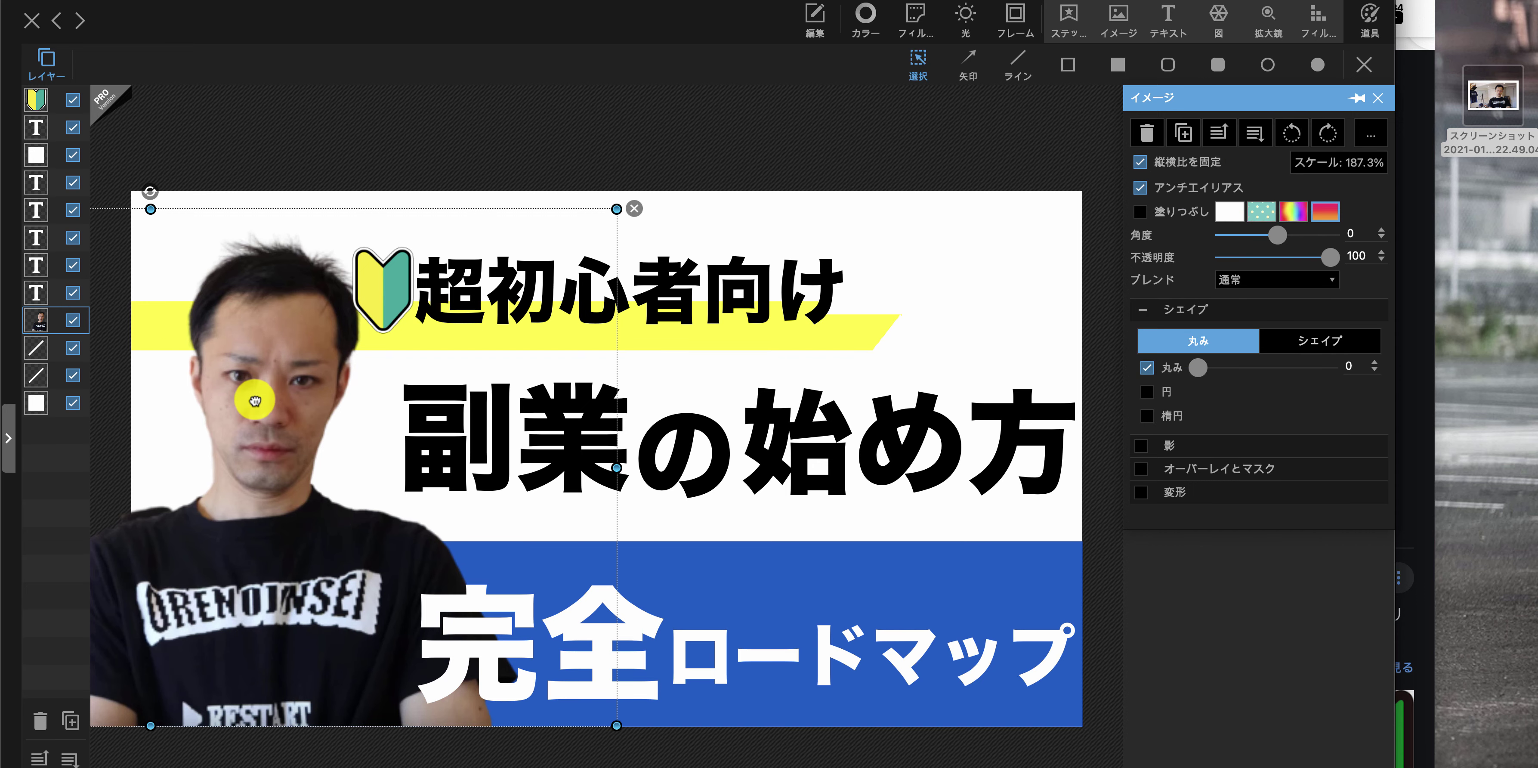
{"action": "left_click_drag", "start_coordinate": [254, 400], "coordinate": [240, 399]}
{"action": "left_click", "coordinate": [800, 237]}
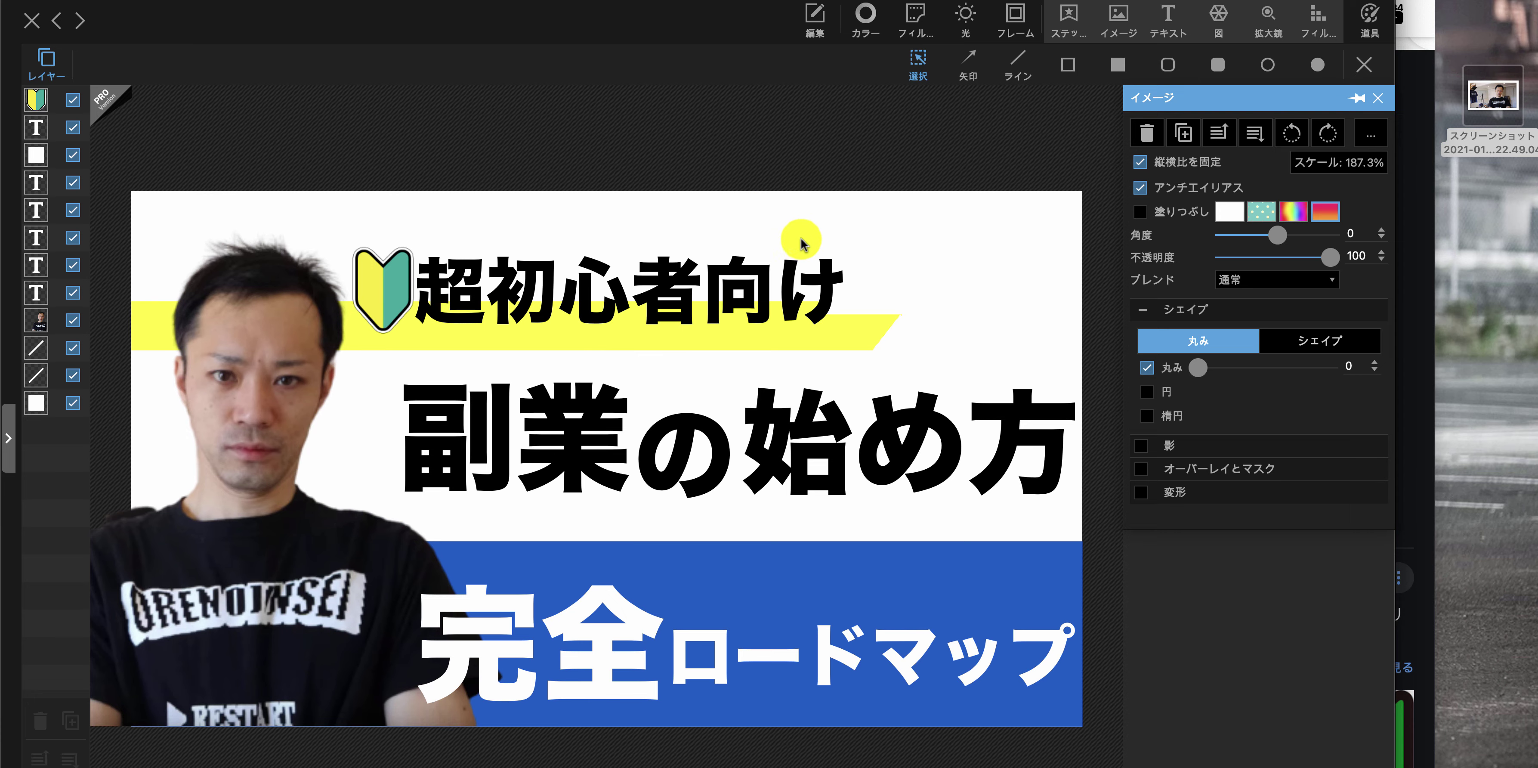
Shift the beginner mark slightly left to leave a small gap before the 超初心者向け heading
{"action": "left_click", "coordinate": [741, 303]}
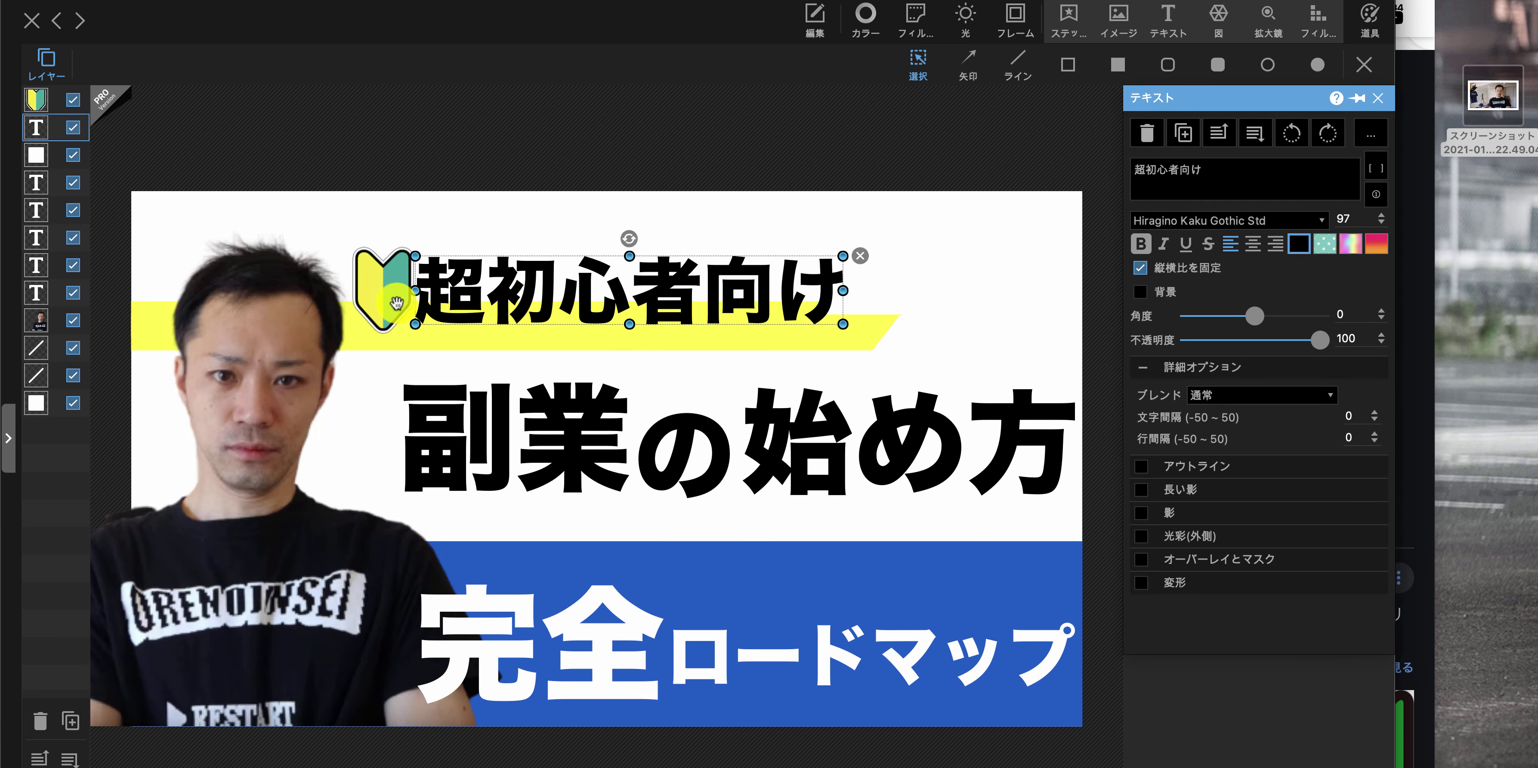
{"action": "left_click", "coordinate": [379, 292]}
{"action": "left_click_drag", "start_coordinate": [380, 291], "coordinate": [375, 290]}
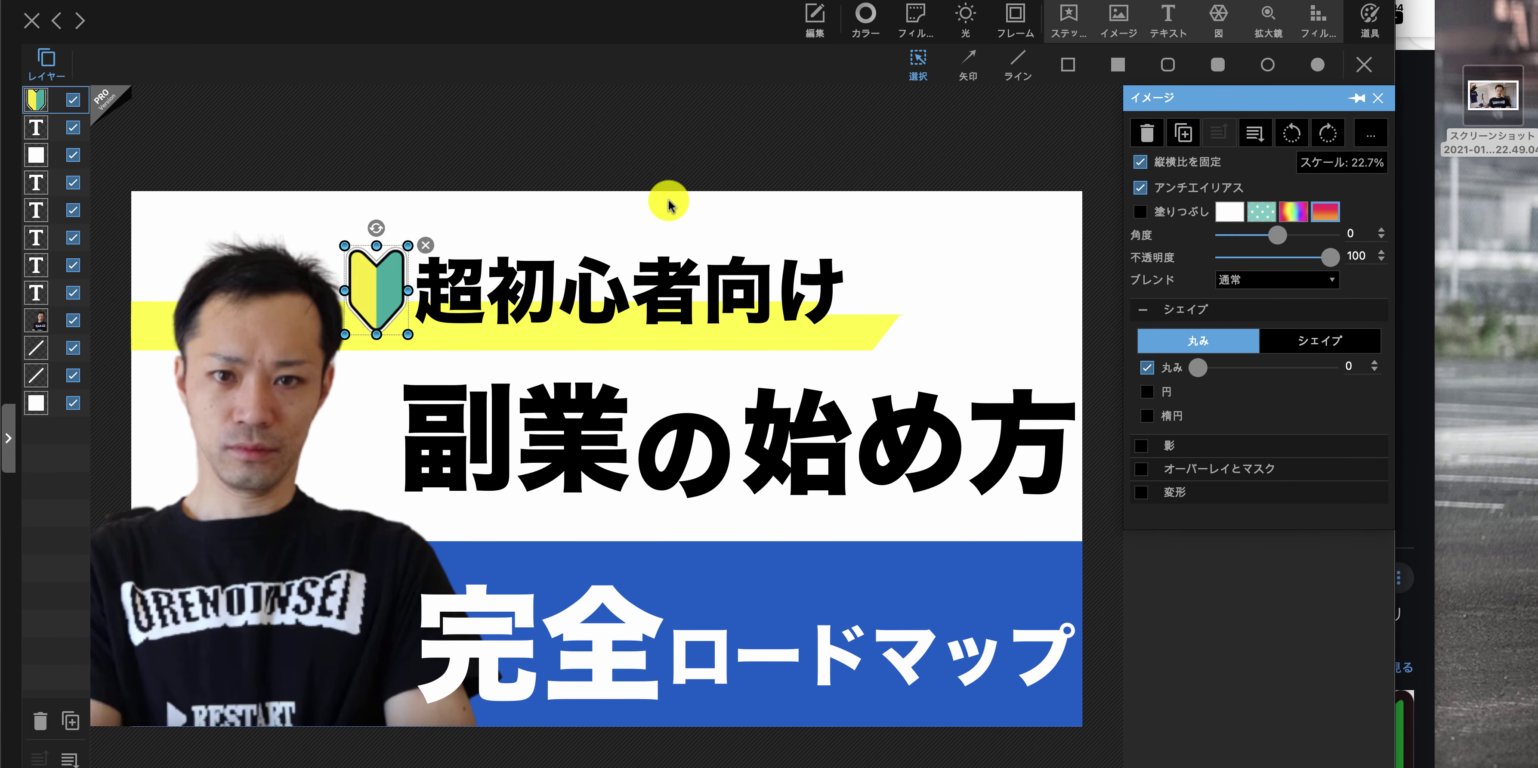
{"action": "left_click", "coordinate": [669, 207]}
Select the 副業, の and 始め方 text pieces together and move them slightly left
{"action": "left_click", "coordinate": [827, 431]}
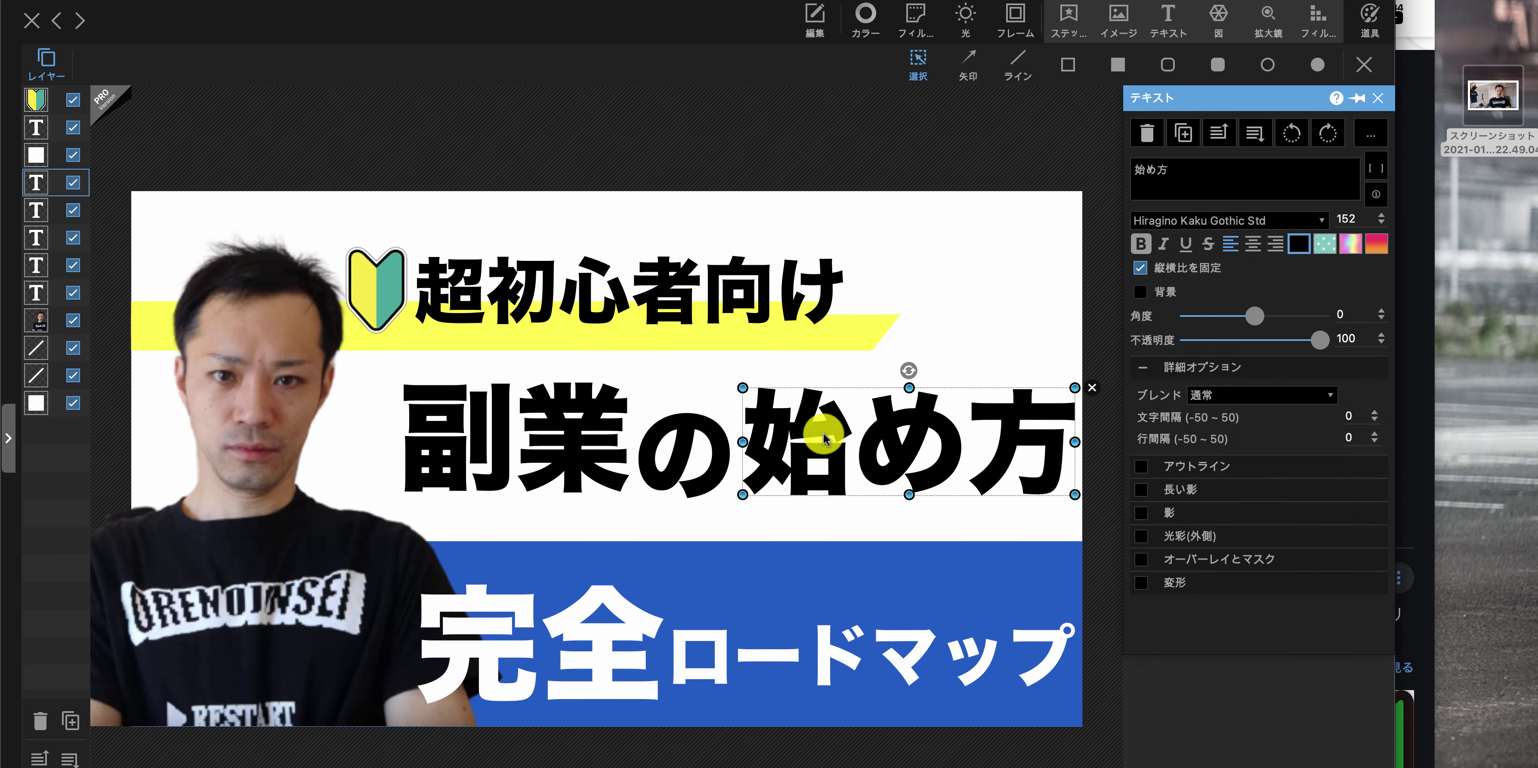
{"action": "left_click_drag", "start_coordinate": [1057, 548], "coordinate": [600, 443]}
{"action": "left_click_drag", "start_coordinate": [966, 517], "coordinate": [596, 468]}
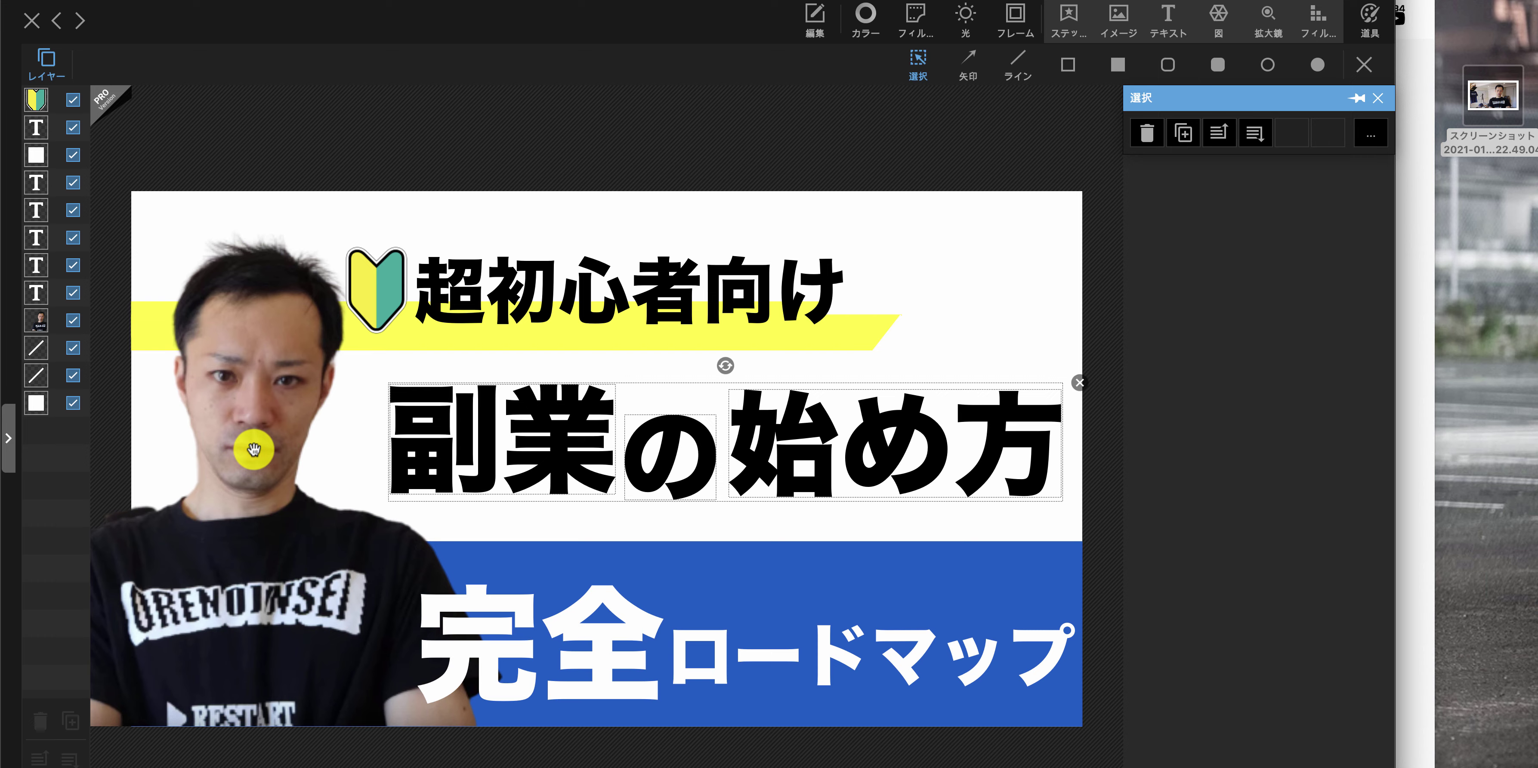
{"action": "left_click", "coordinate": [789, 157]}
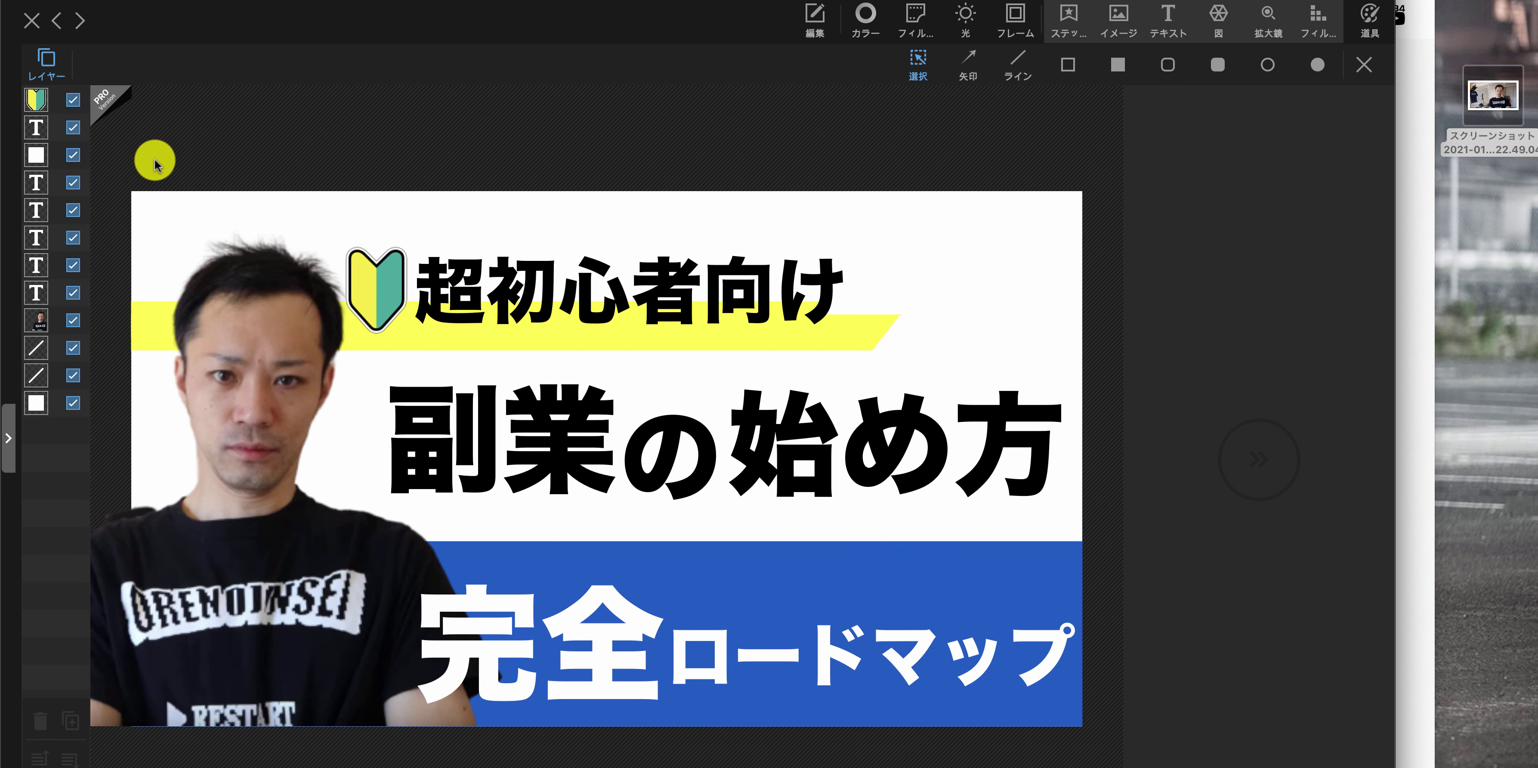
{"action": "left_click", "coordinate": [237, 452]}
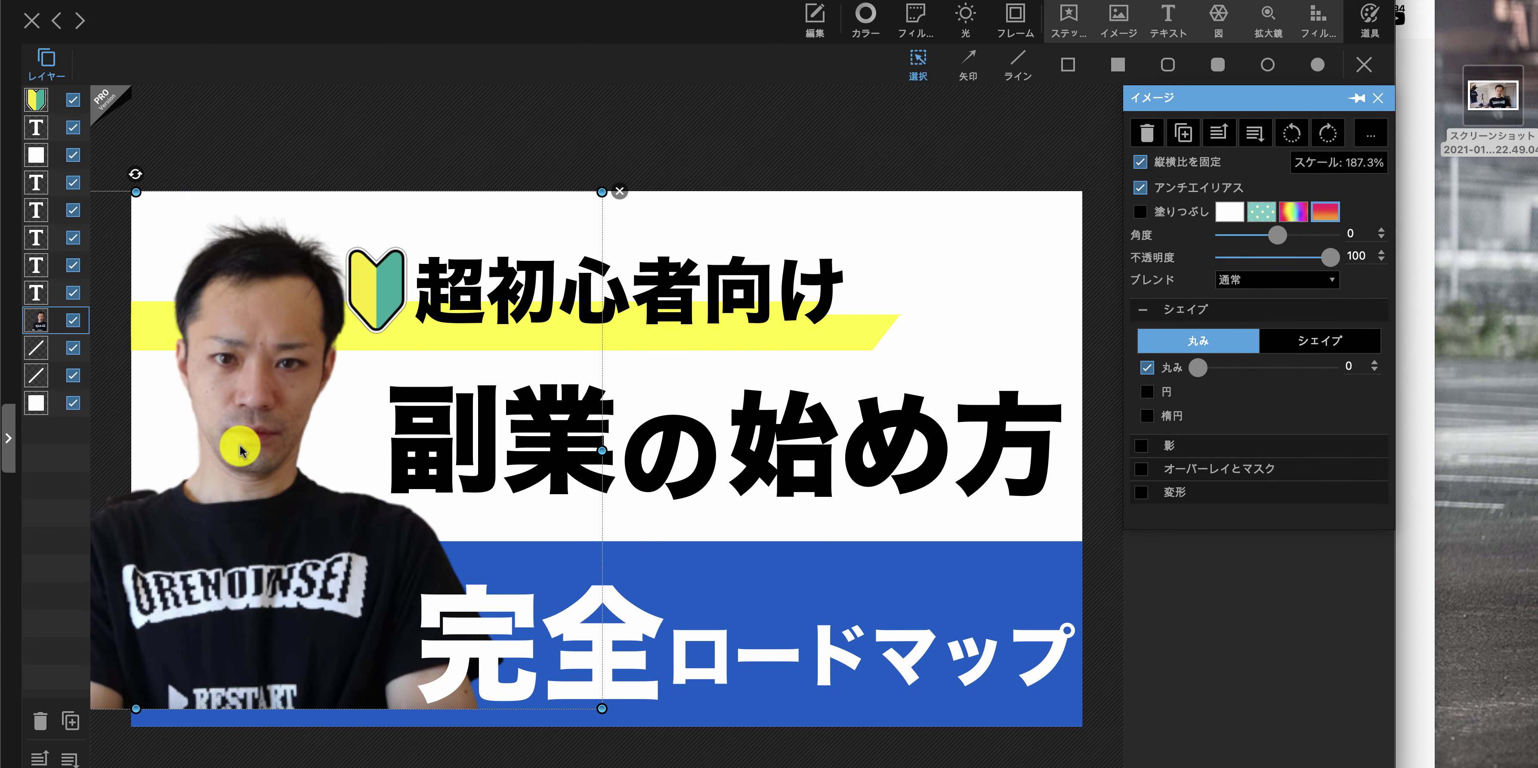
{"action": "key", "text": "super+z"}
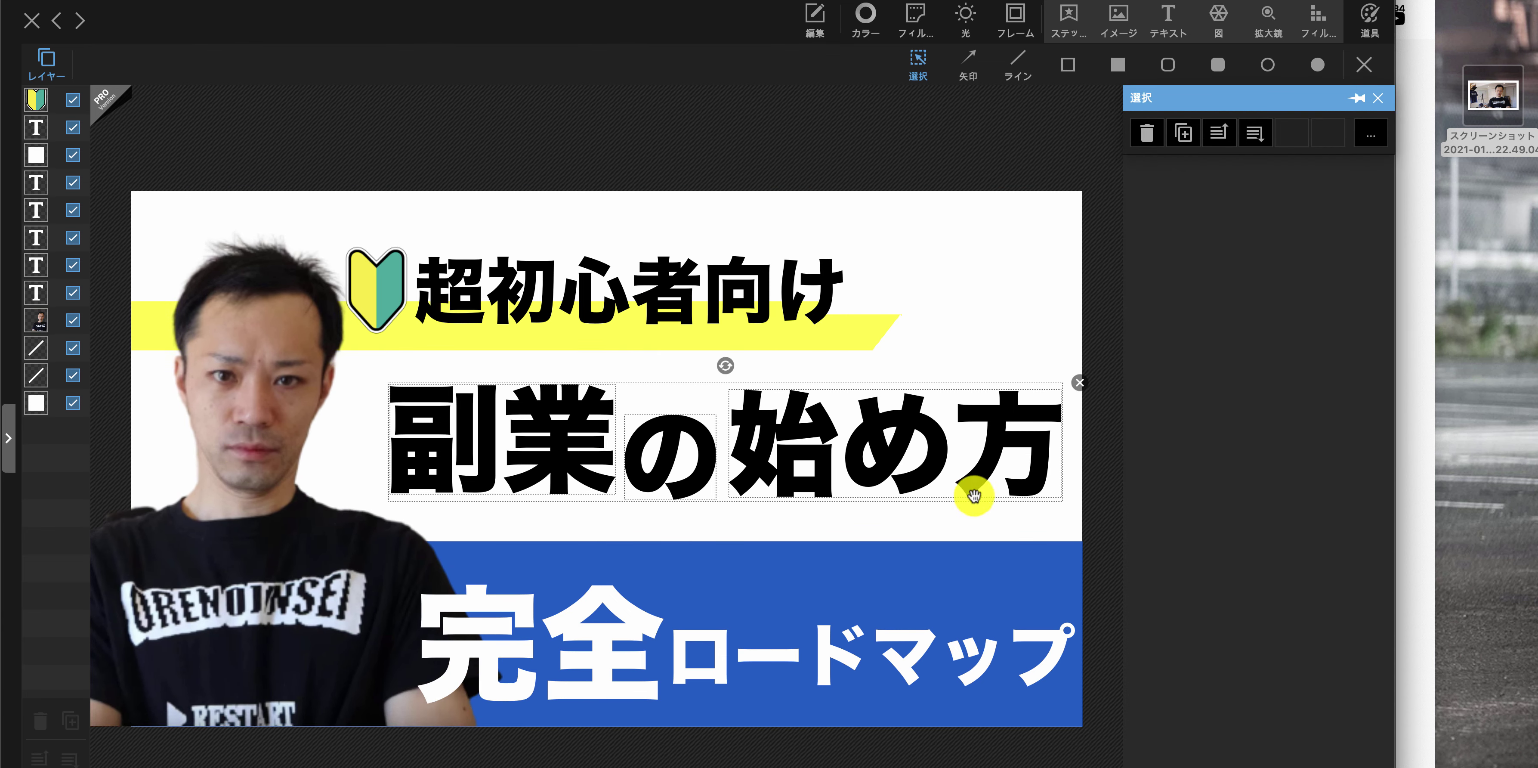
Raise the 完全 and ロードマップ text pieces slightly within the blue area
{"action": "left_click", "coordinate": [830, 659]}
{"action": "left_click", "coordinate": [585, 651]}
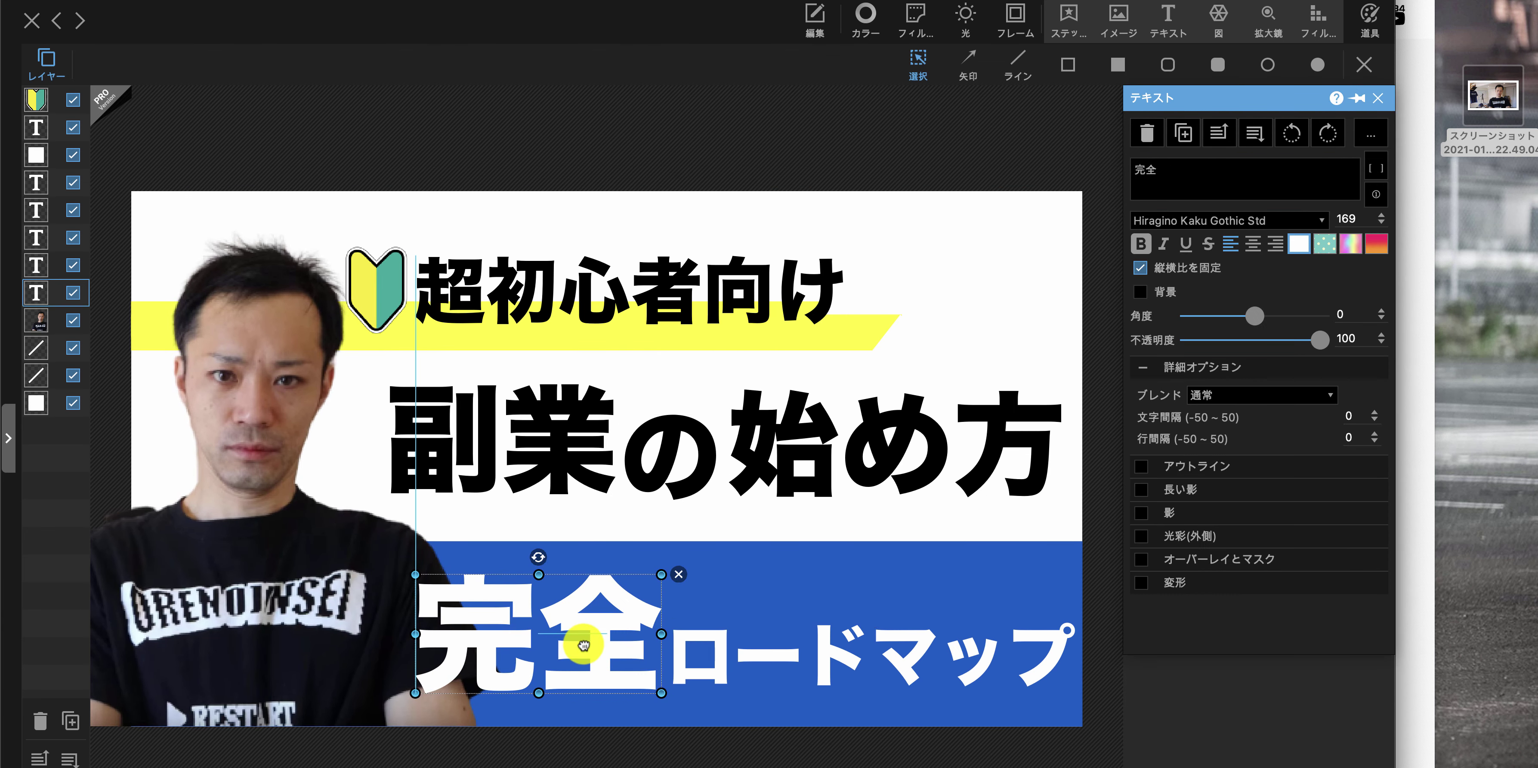
{"action": "left_click_drag", "start_coordinate": [838, 657], "coordinate": [839, 646]}
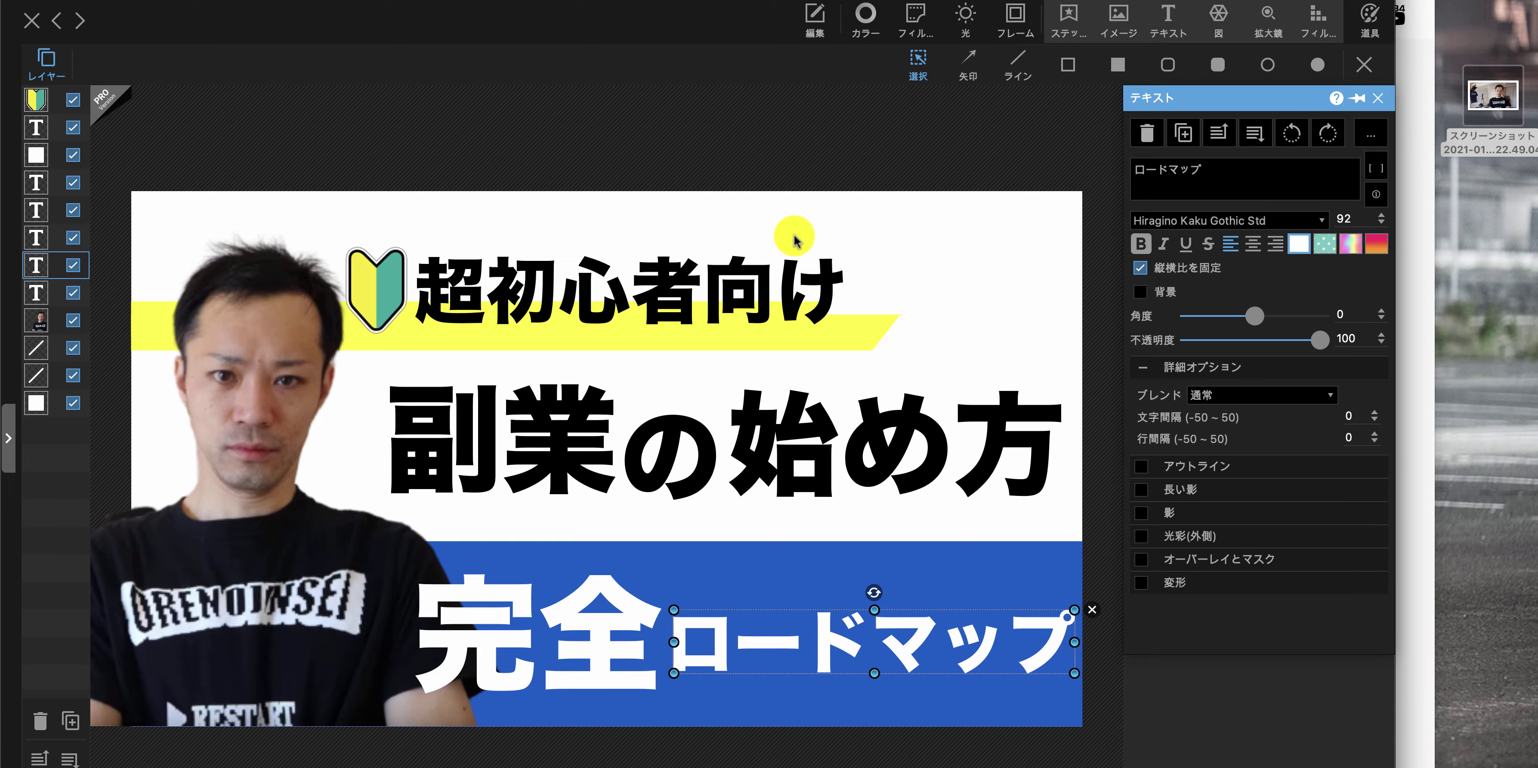
{"action": "left_click", "coordinate": [594, 88]}
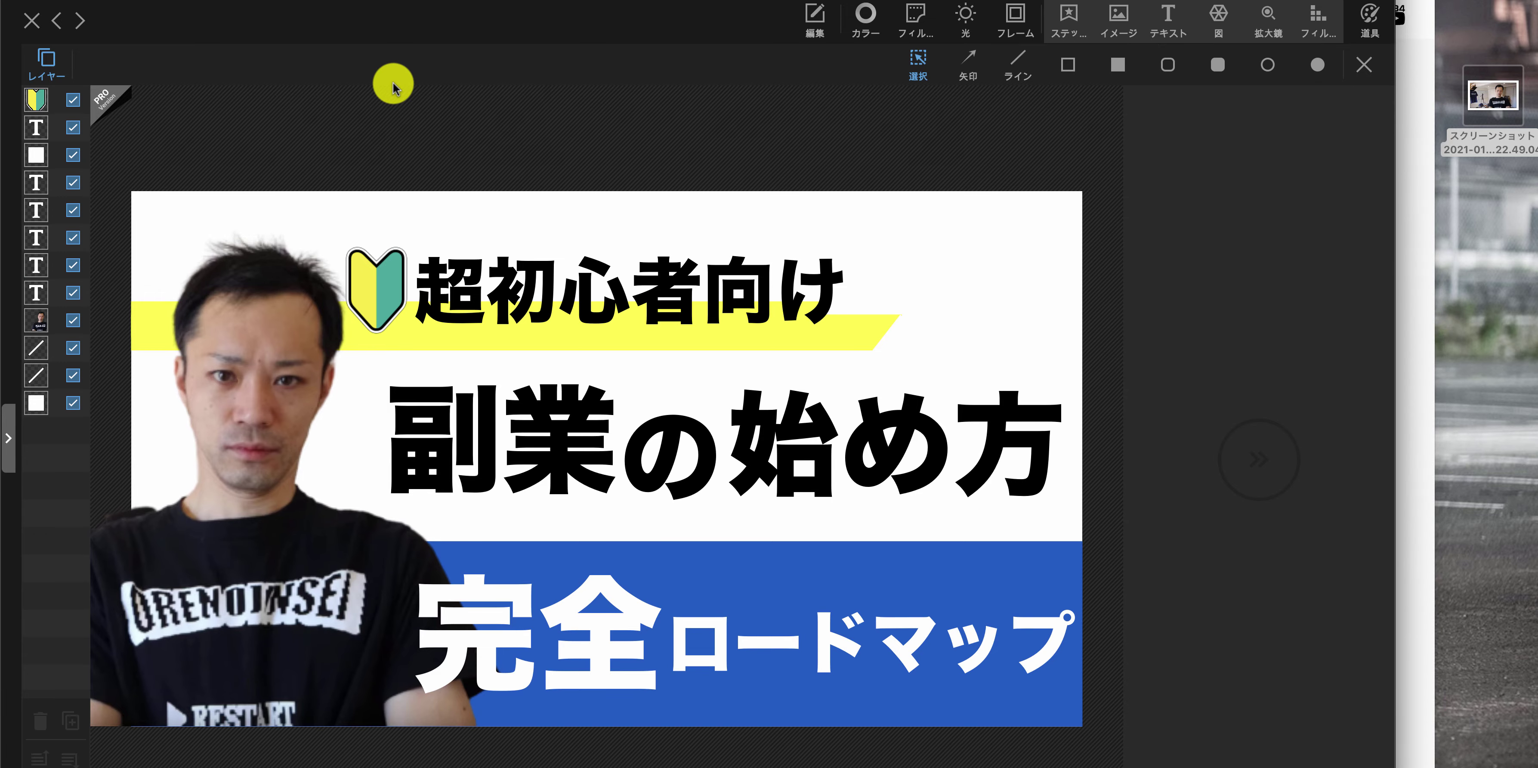
Save the thumbnail as noname.png in the Downloads folder without enlarging the canvas for objects outside it
{"action": "key", "text": "super+s"}
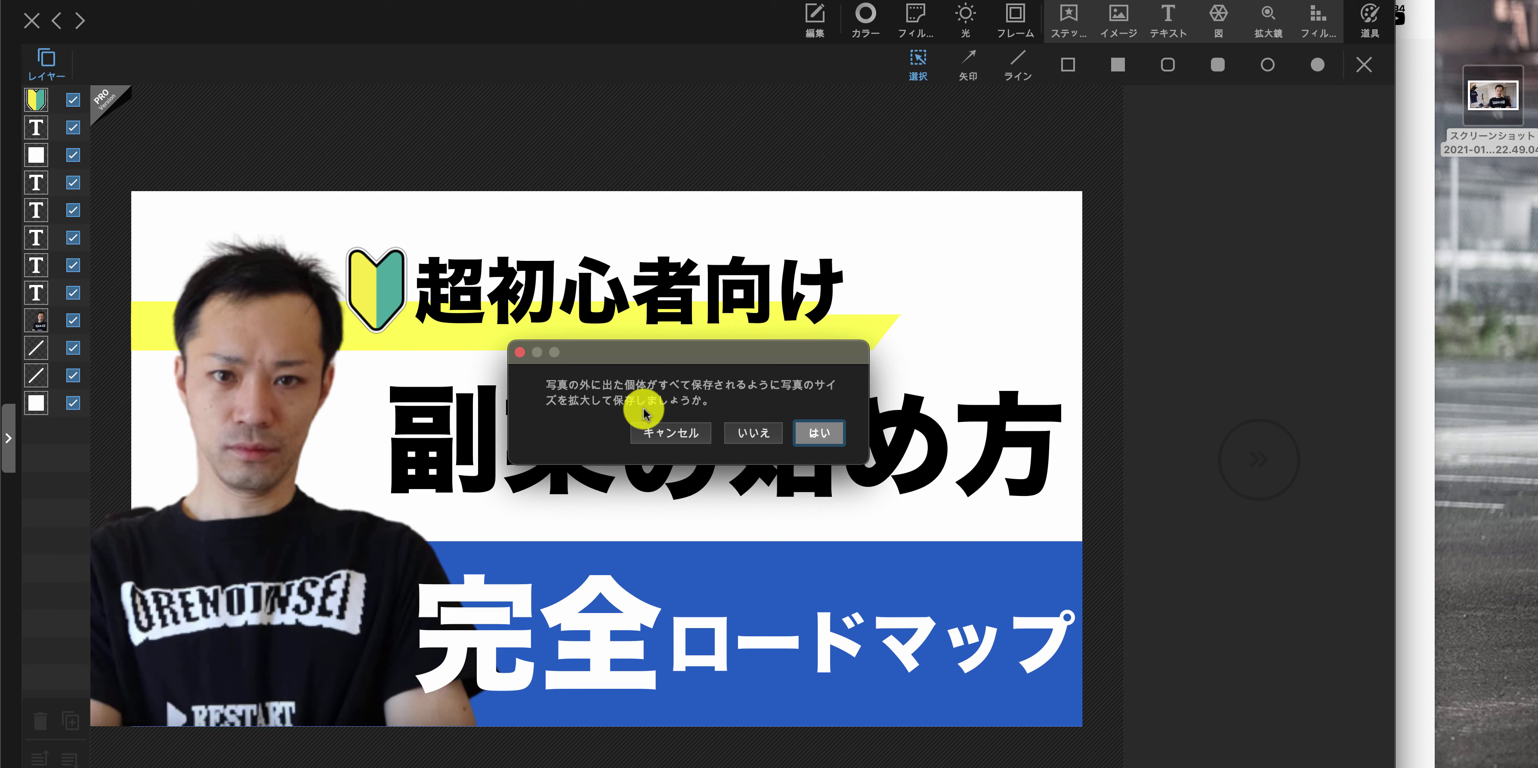
{"action": "left_click", "coordinate": [746, 444]}
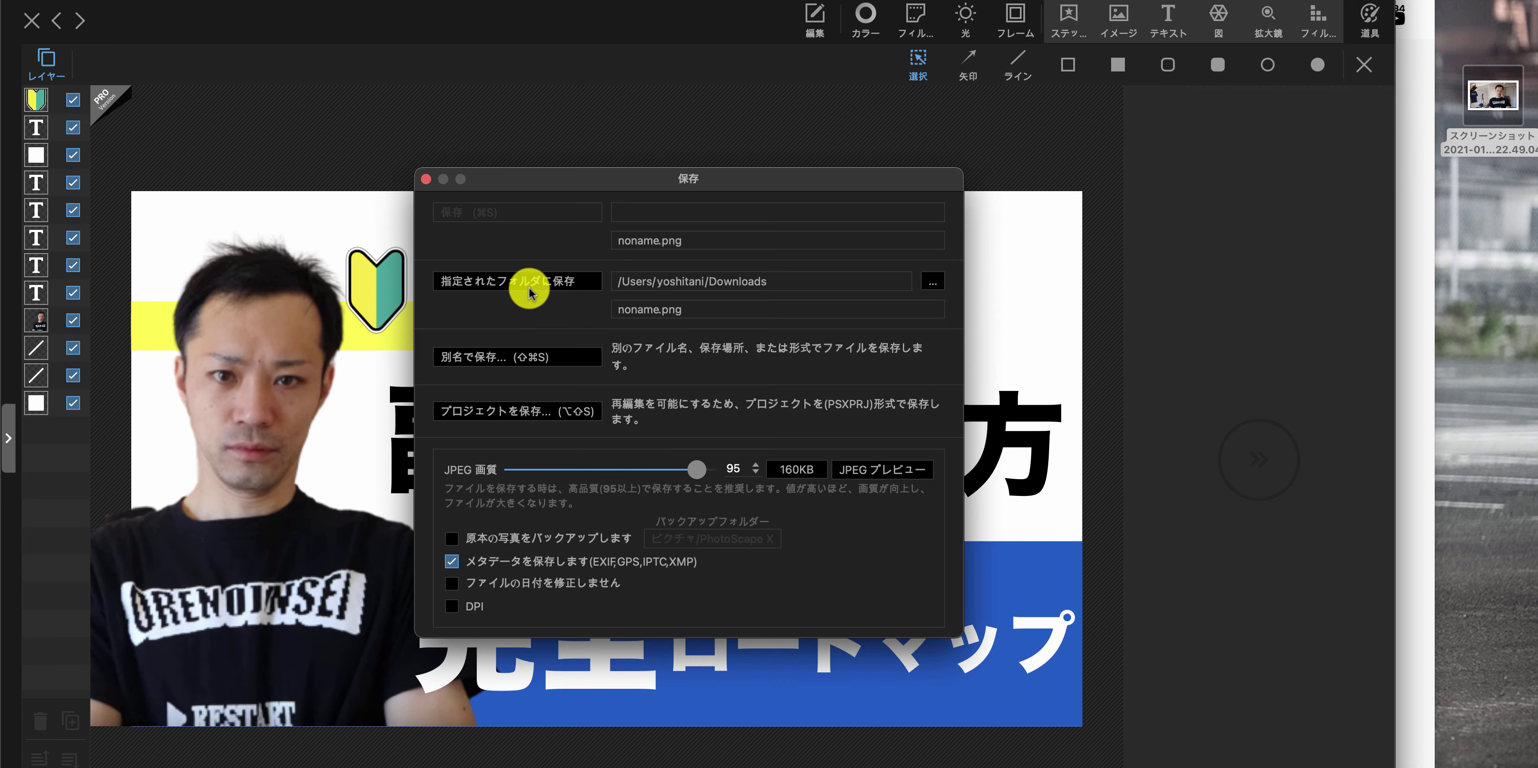
{"action": "left_click", "coordinate": [529, 293]}
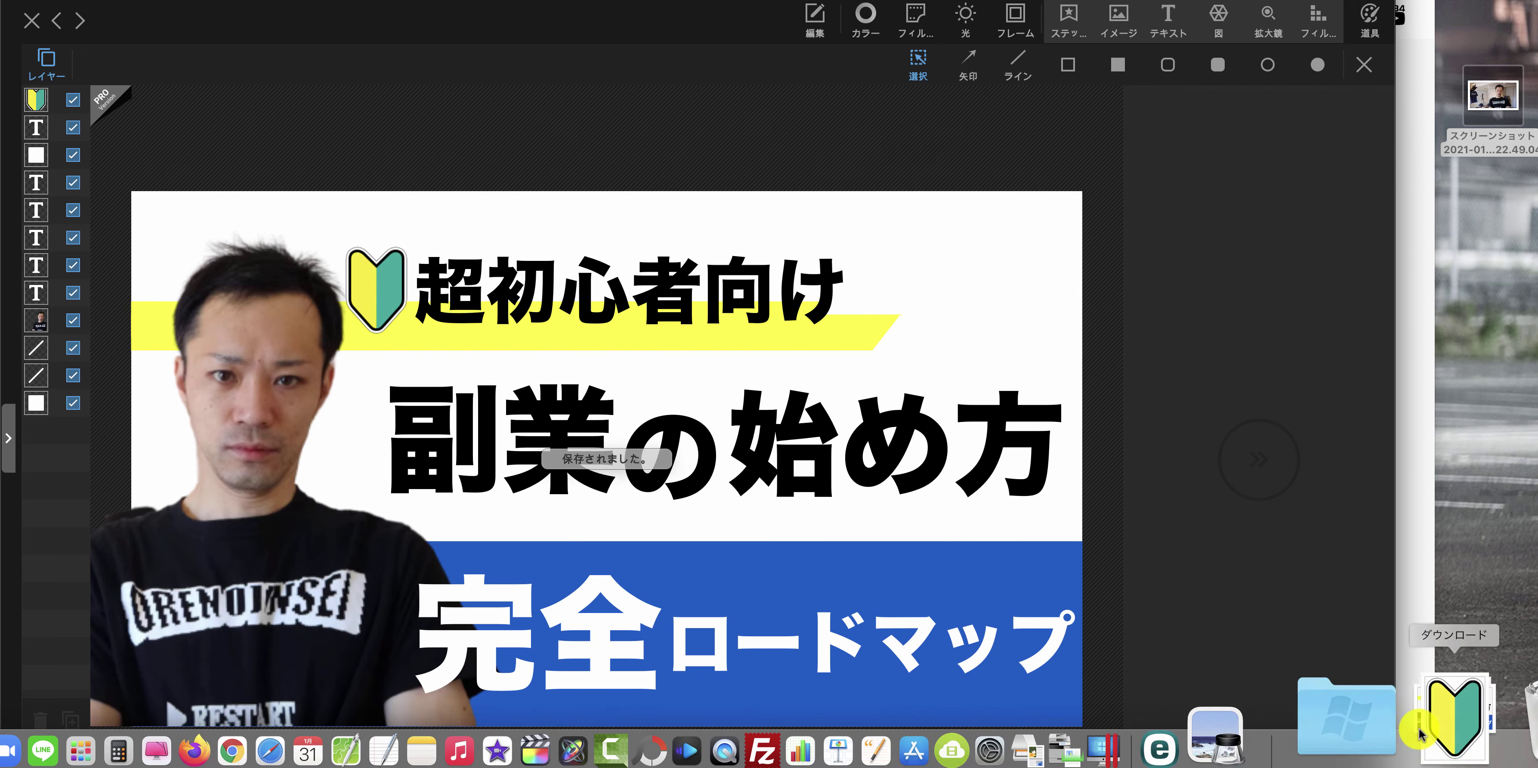
Open the saved noname.png from Downloads and narrow the YouTube window to make room for viewing both images
{"action": "left_click", "coordinate": [1420, 734]}
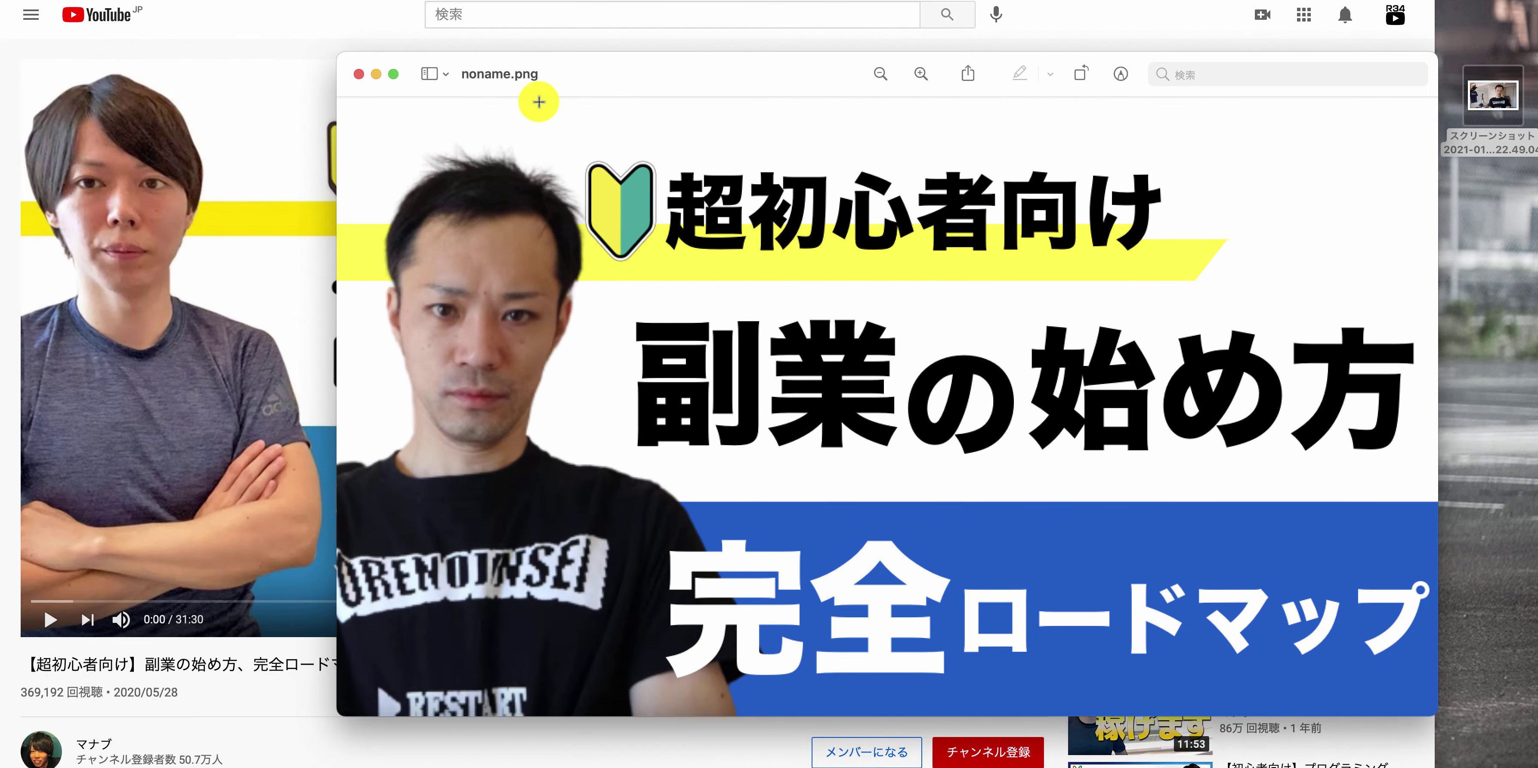
{"action": "left_click_drag", "start_coordinate": [652, 87], "coordinate": [848, 66]}
{"action": "left_click", "coordinate": [364, 699]}
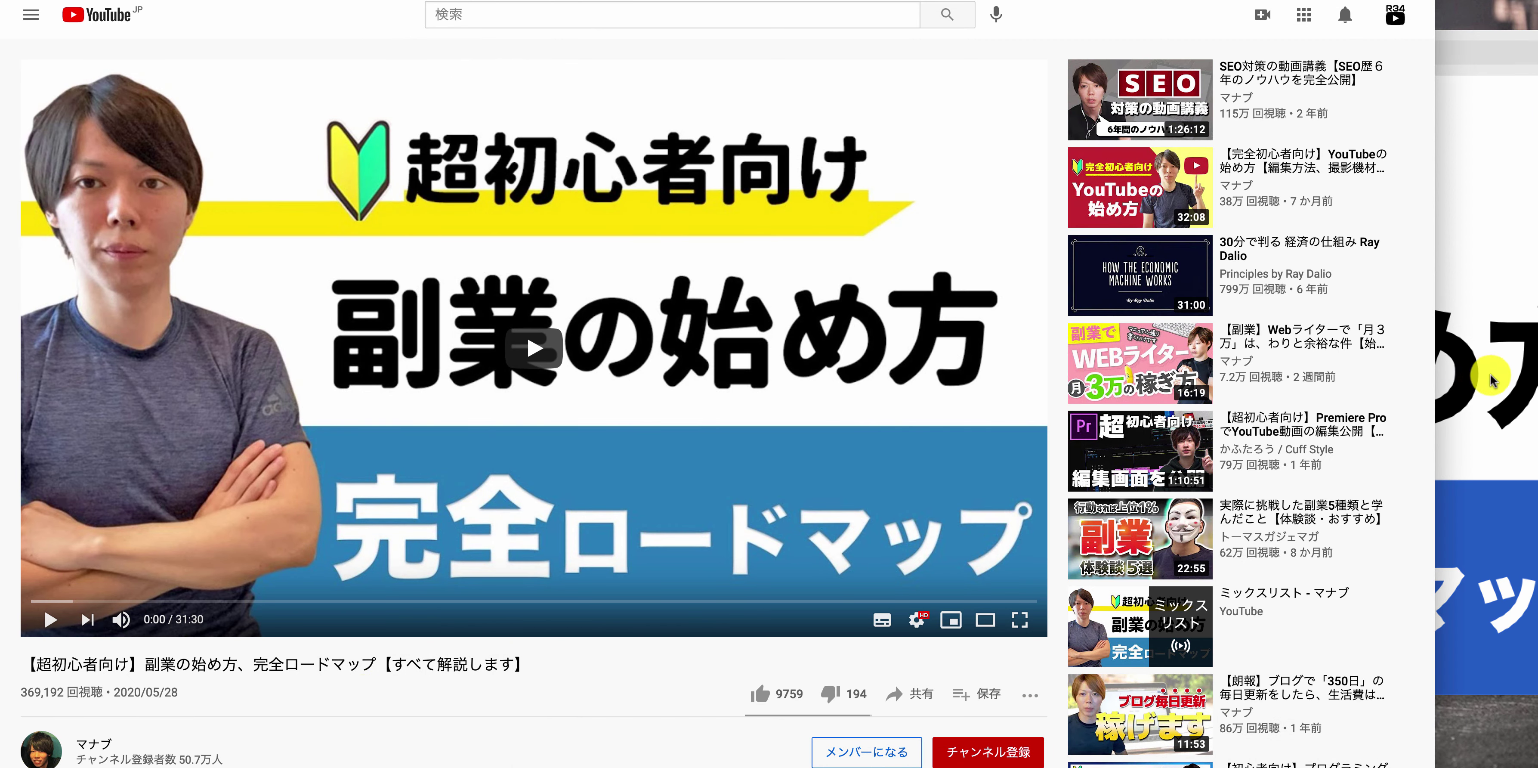
{"action": "left_click_drag", "start_coordinate": [1438, 380], "coordinate": [1093, 372]}
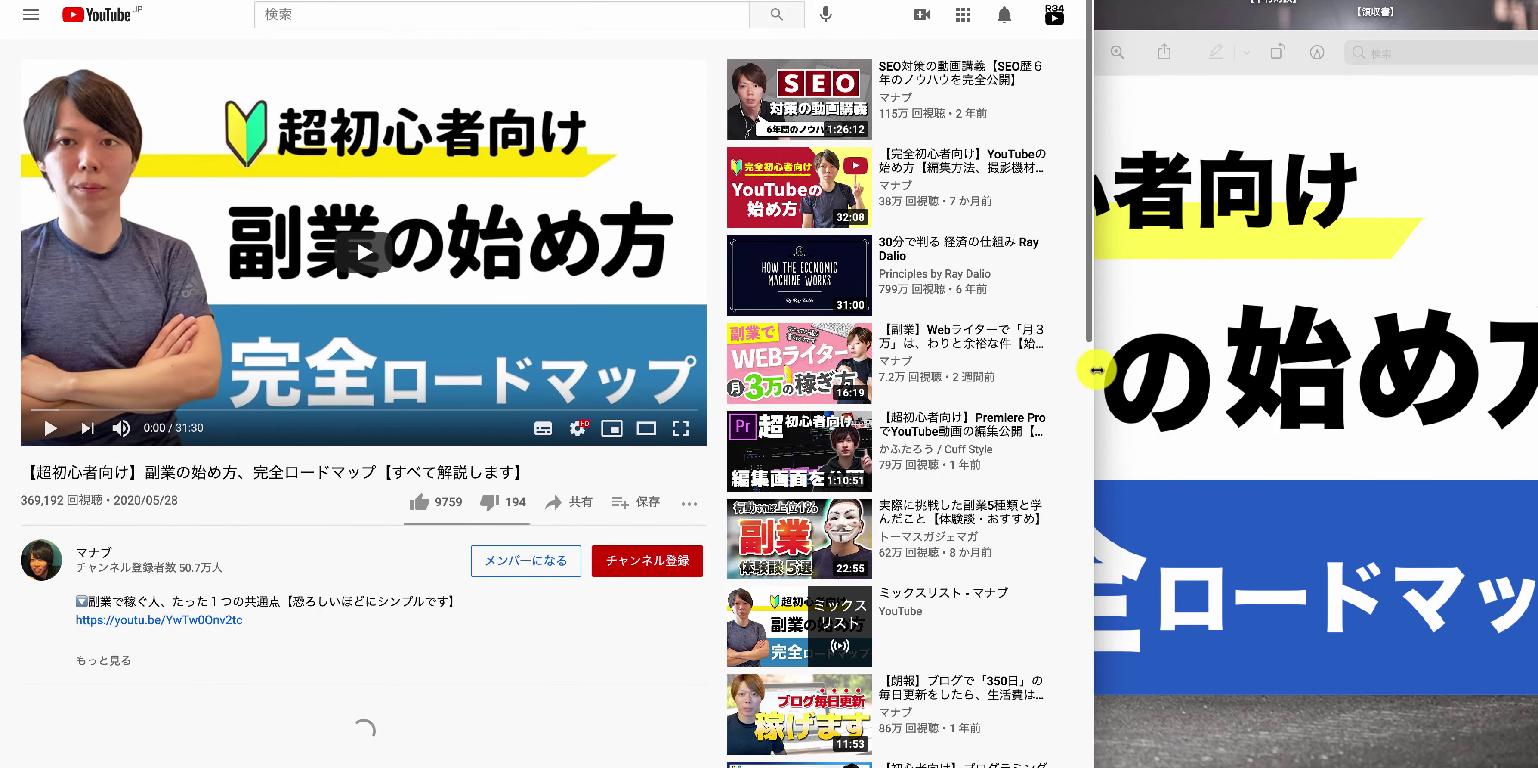
{"action": "left_click", "coordinate": [1321, 70]}
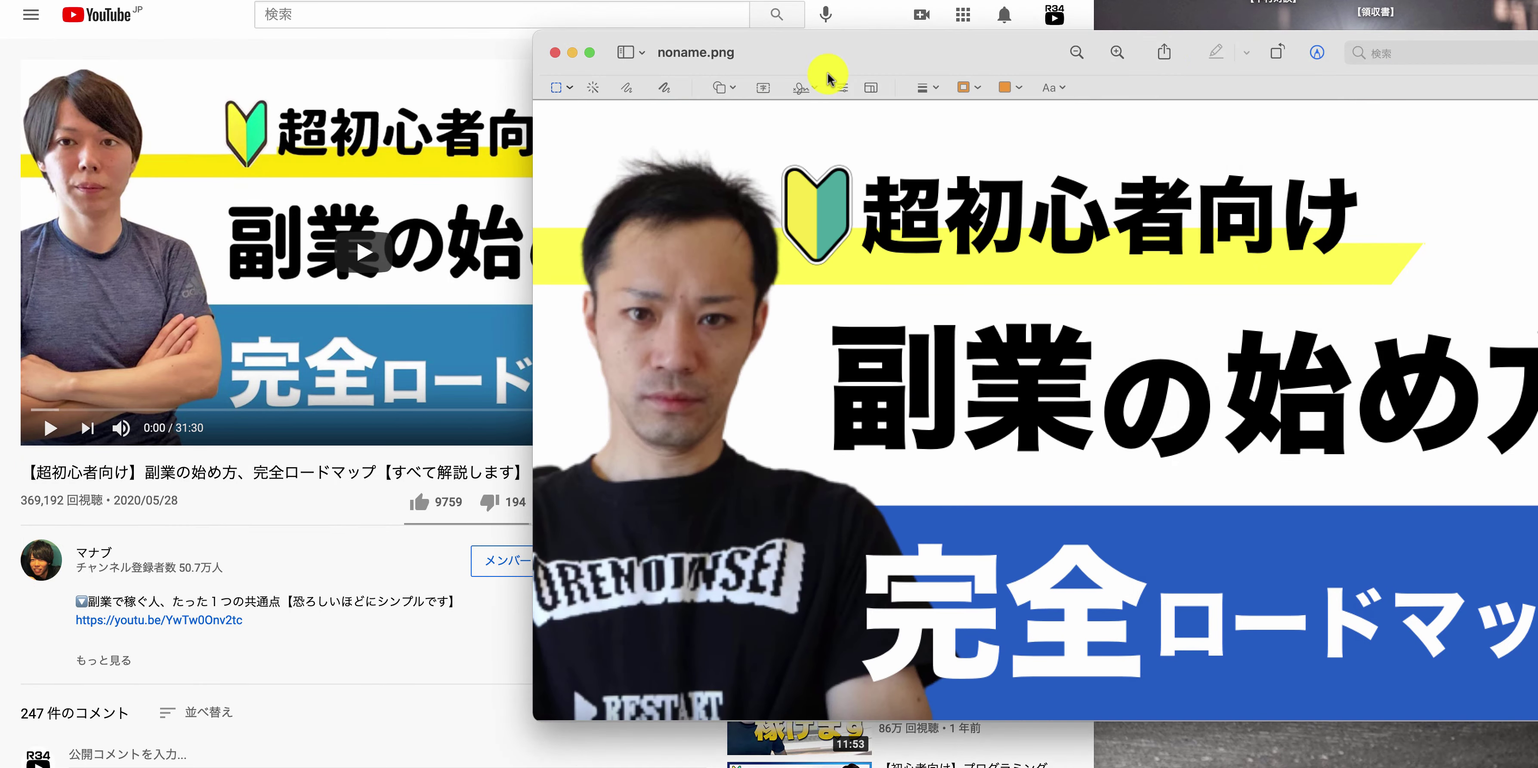
Shrink and position the noname.png window beside the YouTube reference thumbnail to compare the two designs
{"action": "left_click_drag", "start_coordinate": [807, 66], "coordinate": [808, 34]}
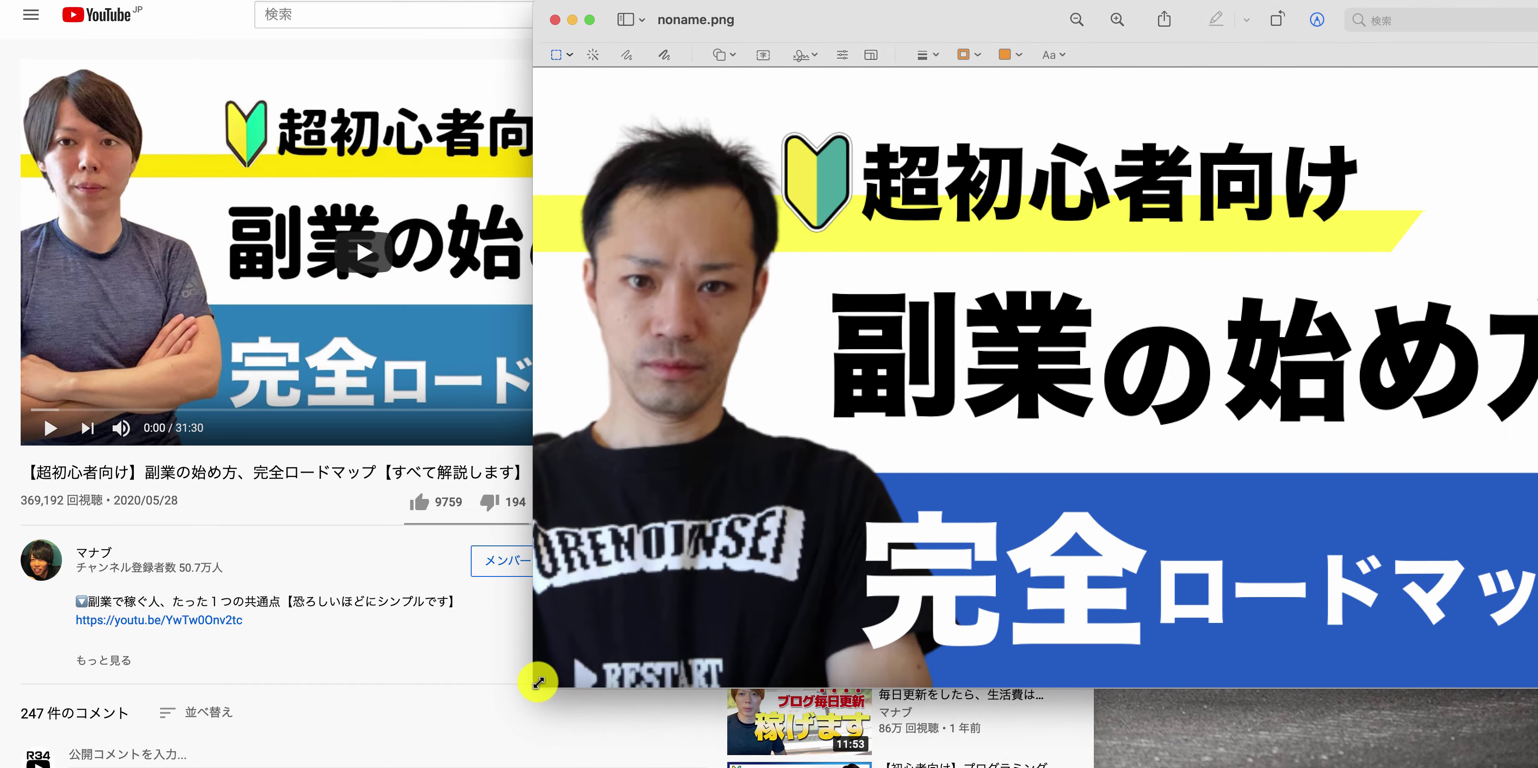
{"action": "left_click_drag", "start_coordinate": [538, 681], "coordinate": [753, 511]}
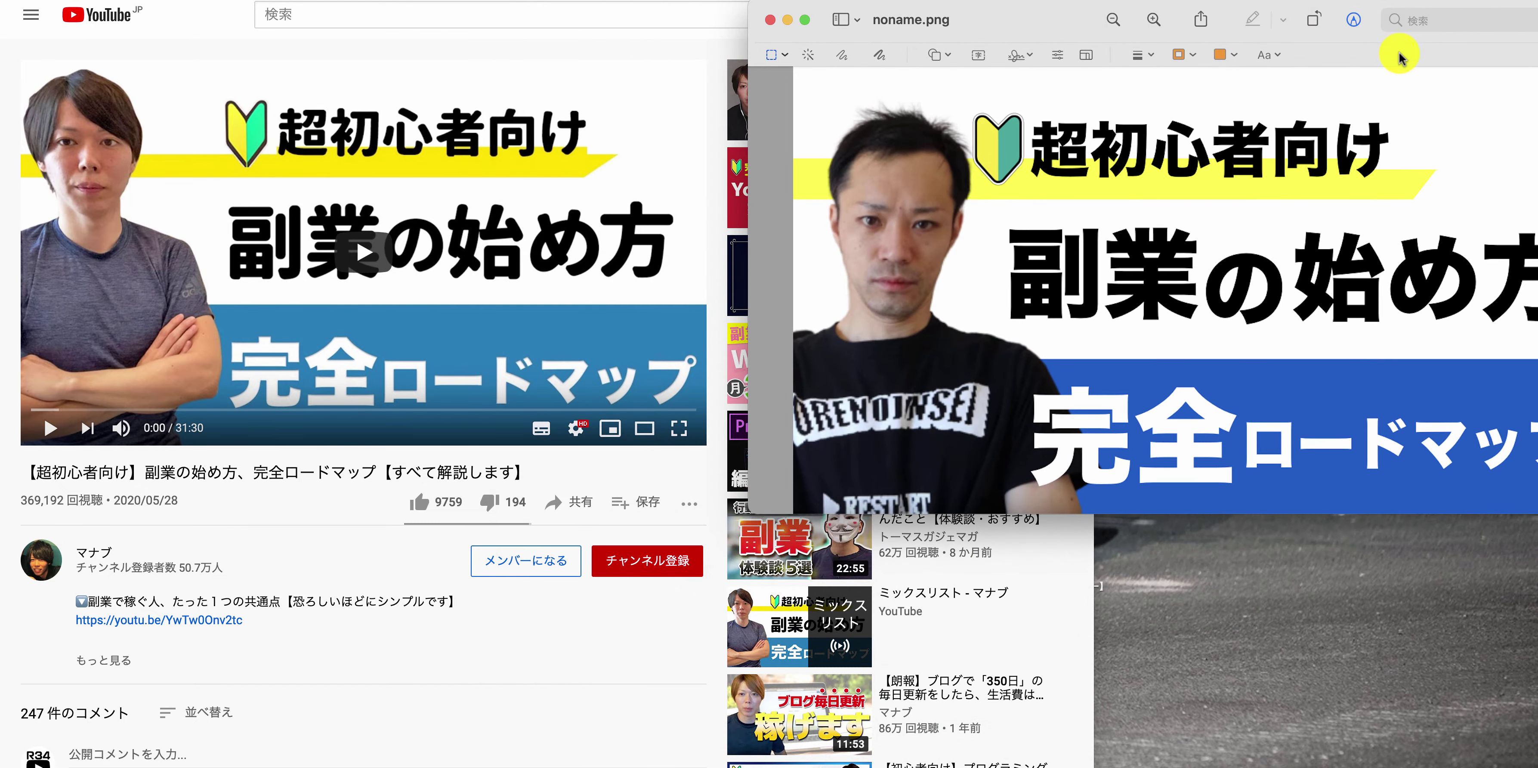
{"action": "left_click", "coordinate": [1350, 21]}
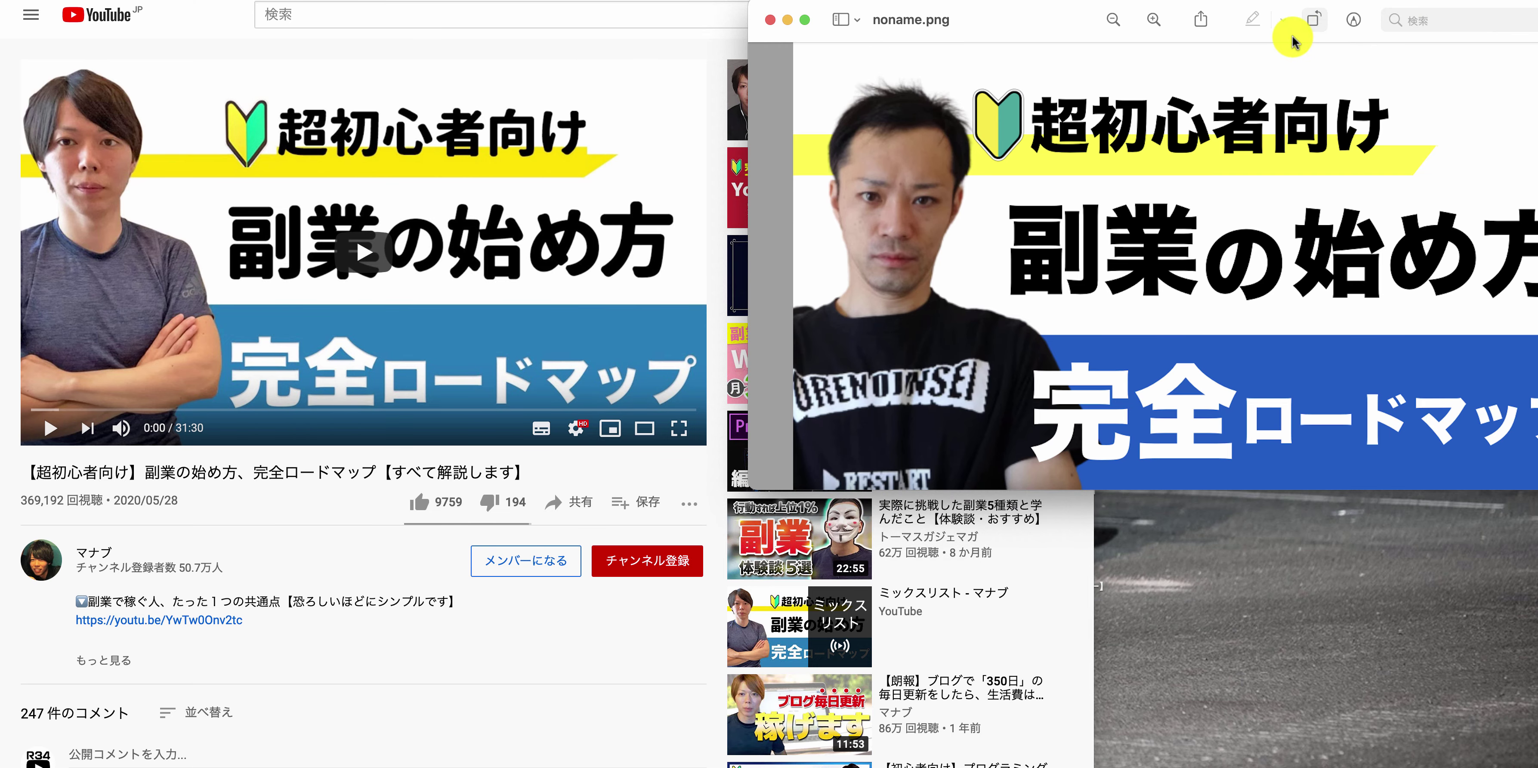
{"action": "left_click_drag", "start_coordinate": [1064, 28], "coordinate": [1018, 17]}
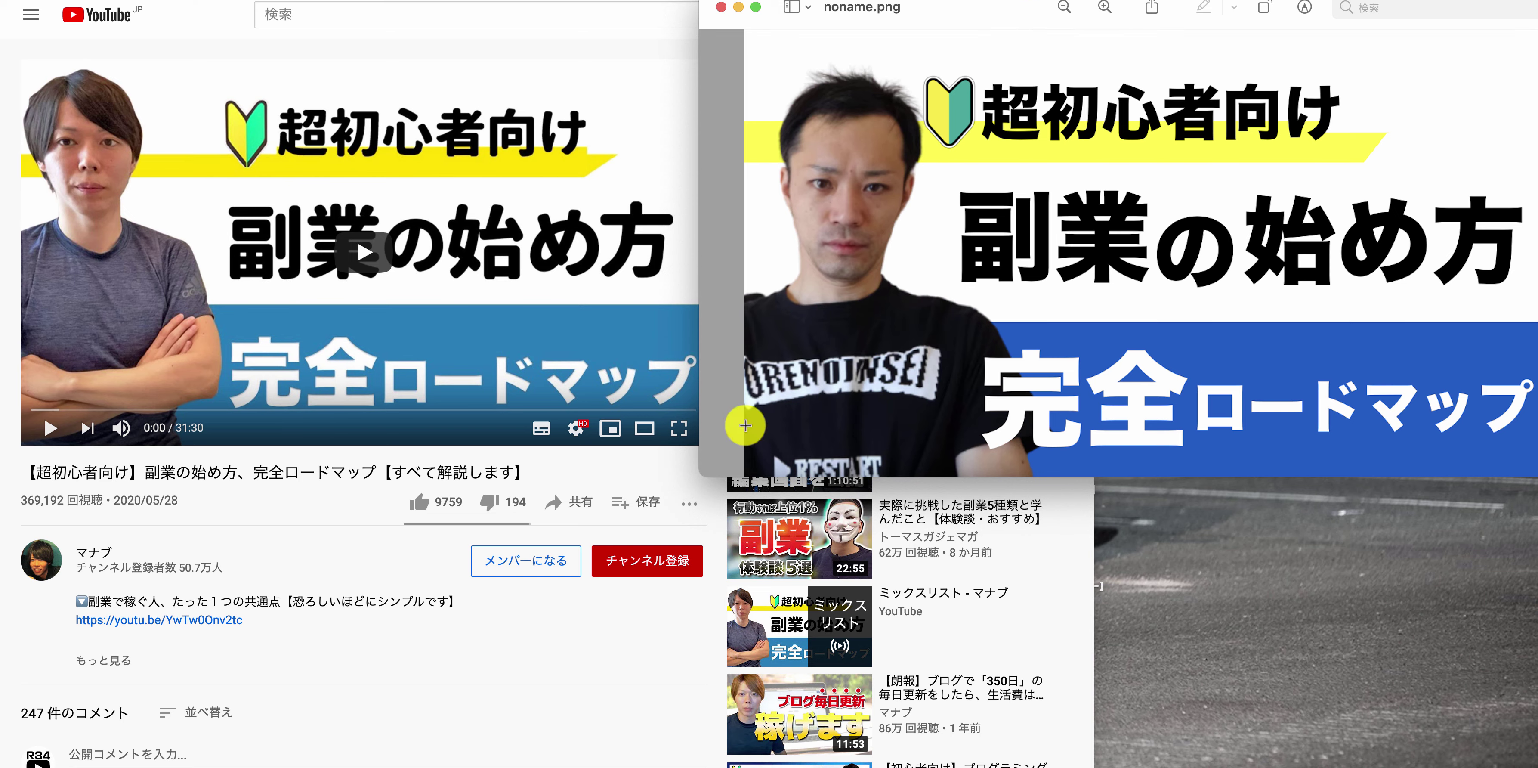
{"action": "left_click_drag", "start_coordinate": [701, 471], "coordinate": [784, 472]}
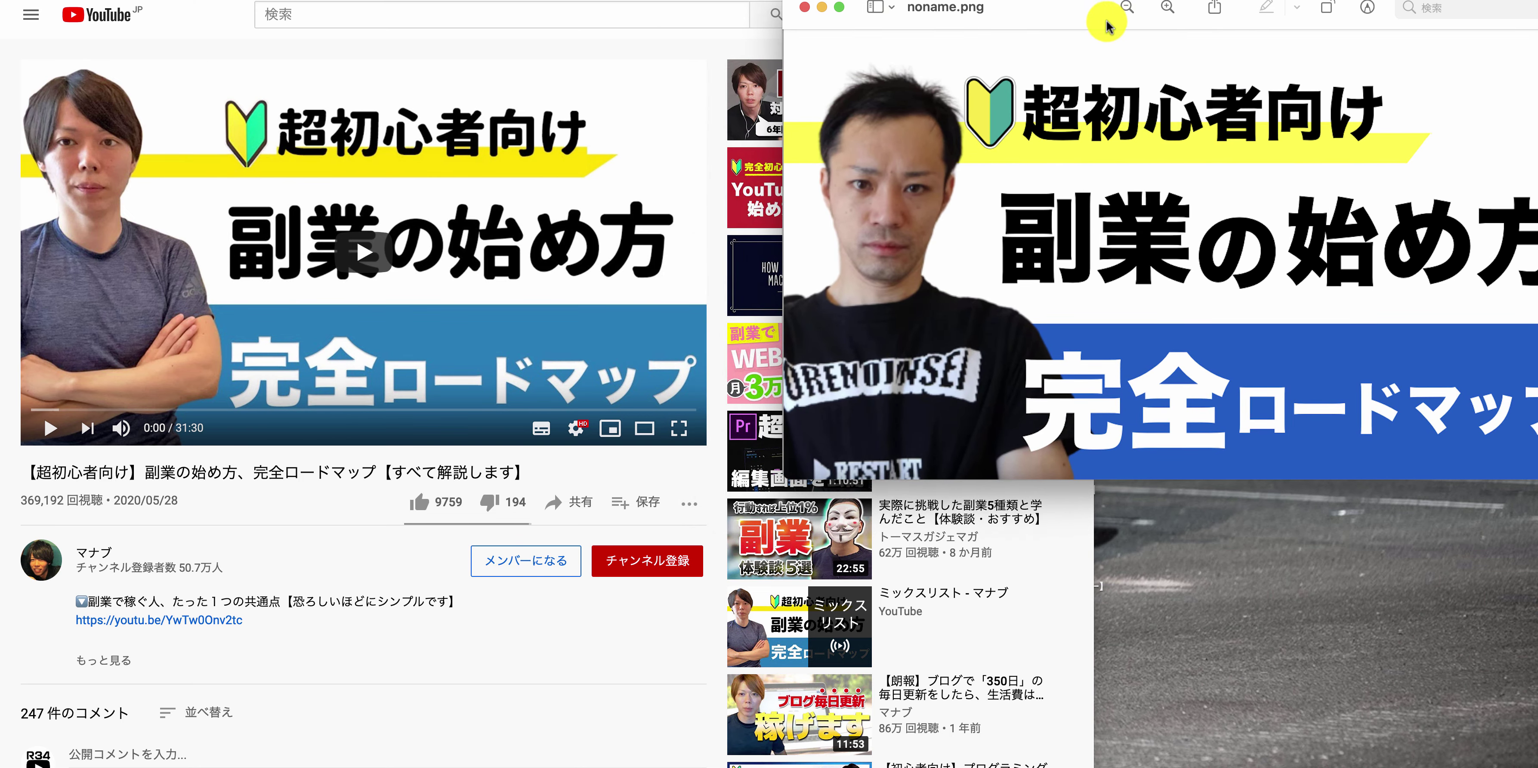
{"action": "left_click_drag", "start_coordinate": [1070, 18], "coordinate": [1018, 21]}
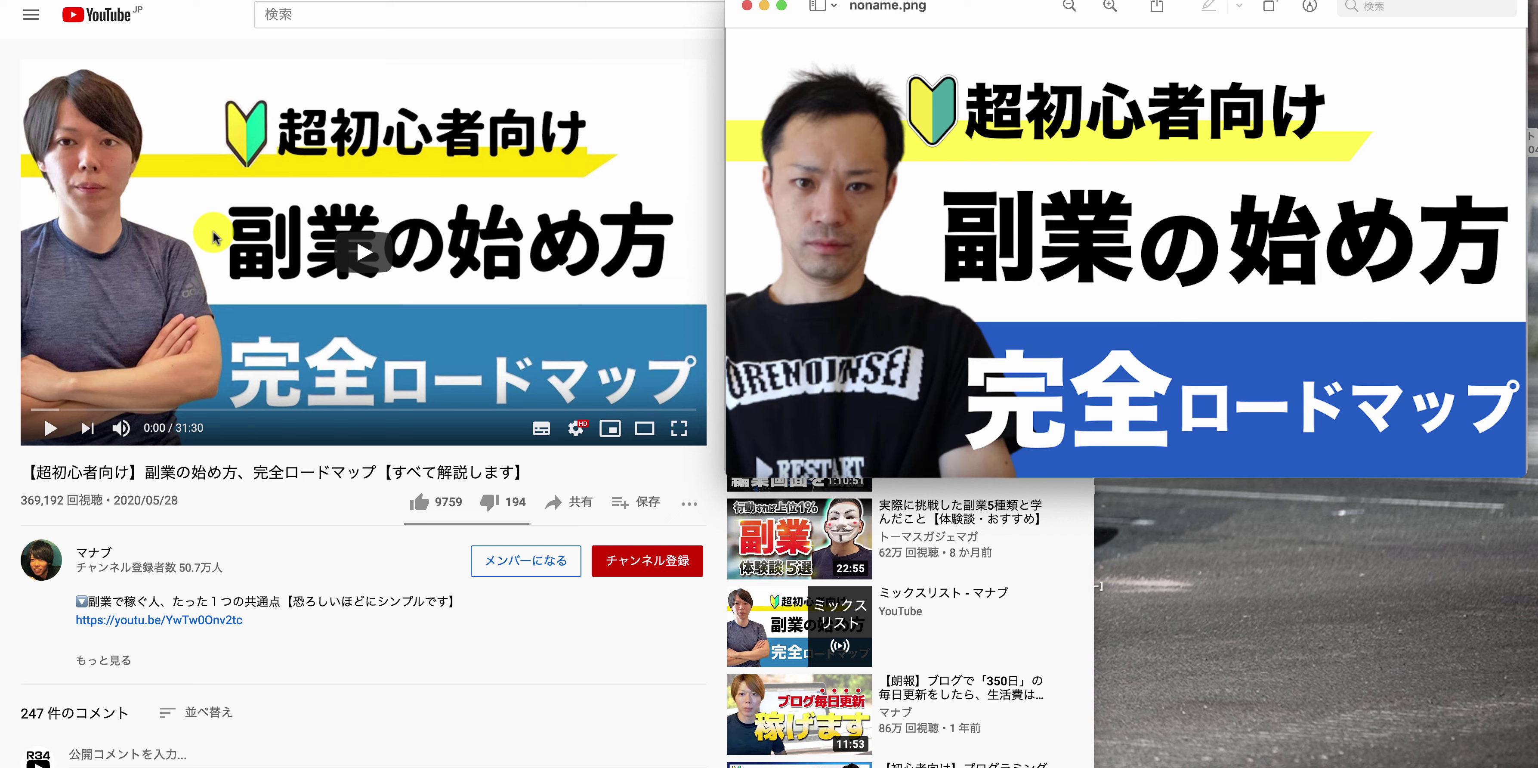
Switch to the browser and search Google for アドビ 写真 編集, showing all web results instead of images
{"action": "mouse_move", "coordinate": [743, 761]}
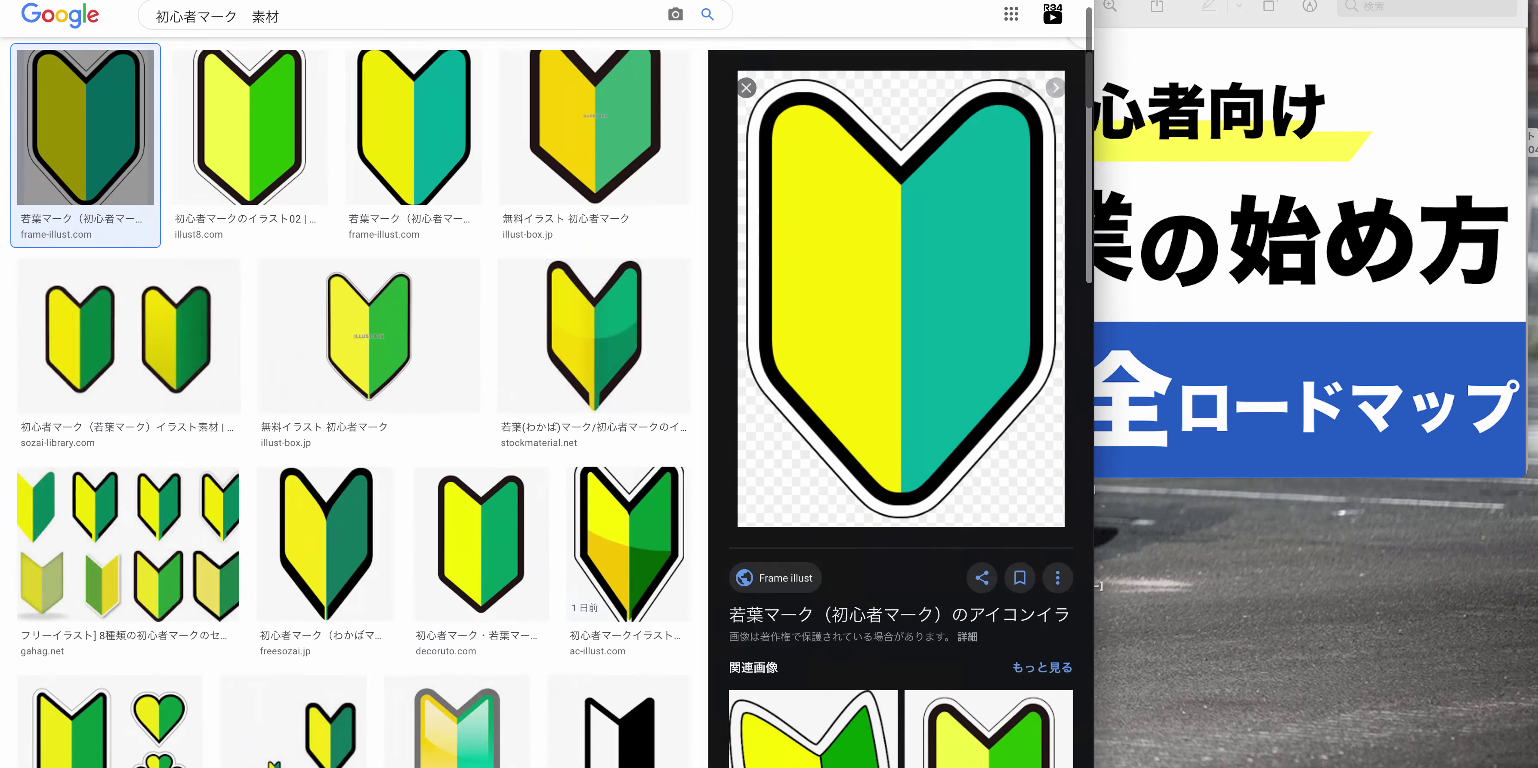
{"action": "left_click", "coordinate": [361, 6]}
{"action": "key", "text": "alt+shift+Left"}
{"action": "key", "text": "super+a"}
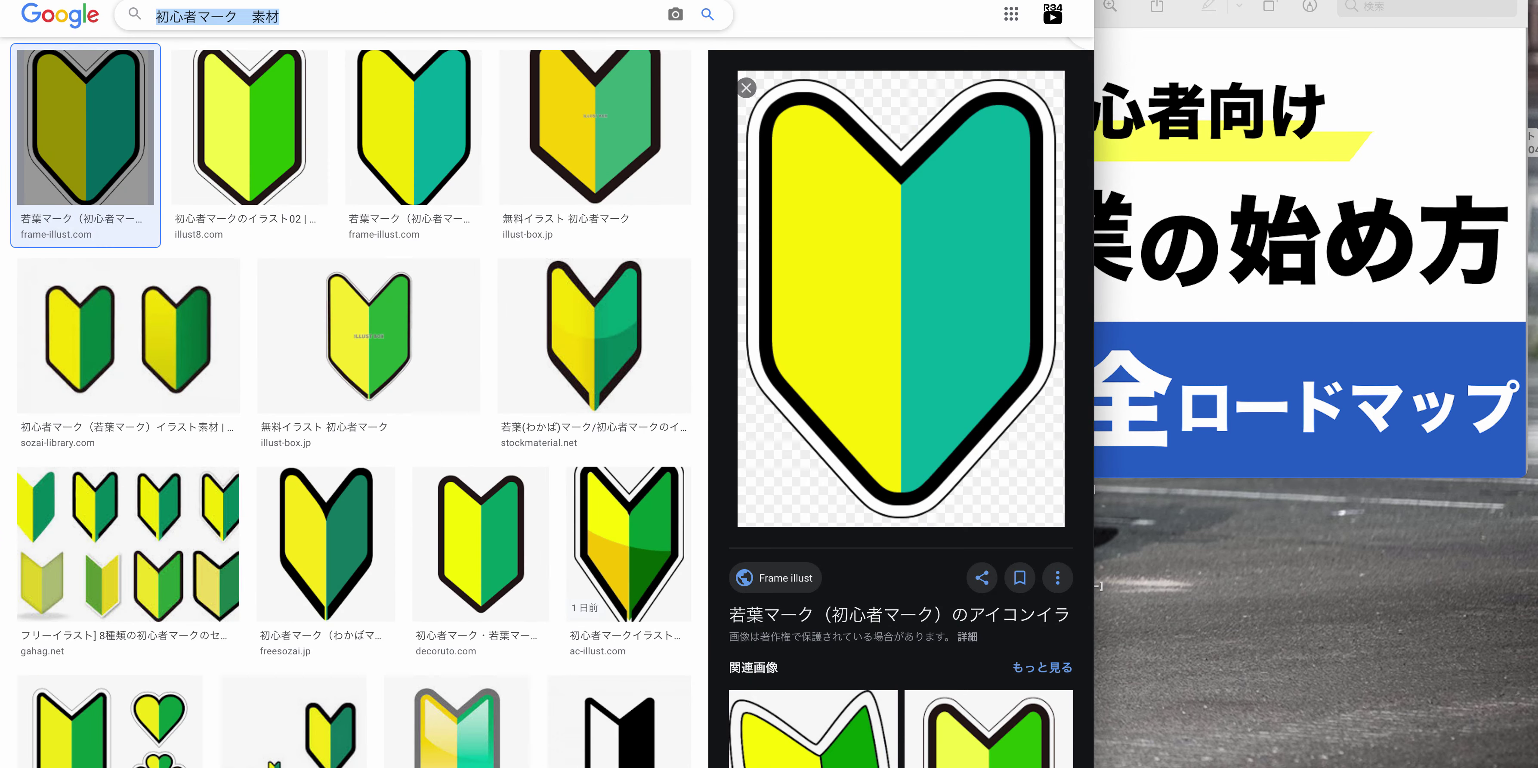
{"action": "type", "text": "アドビ"}
{"action": "type", "text": " 写真 へん"}
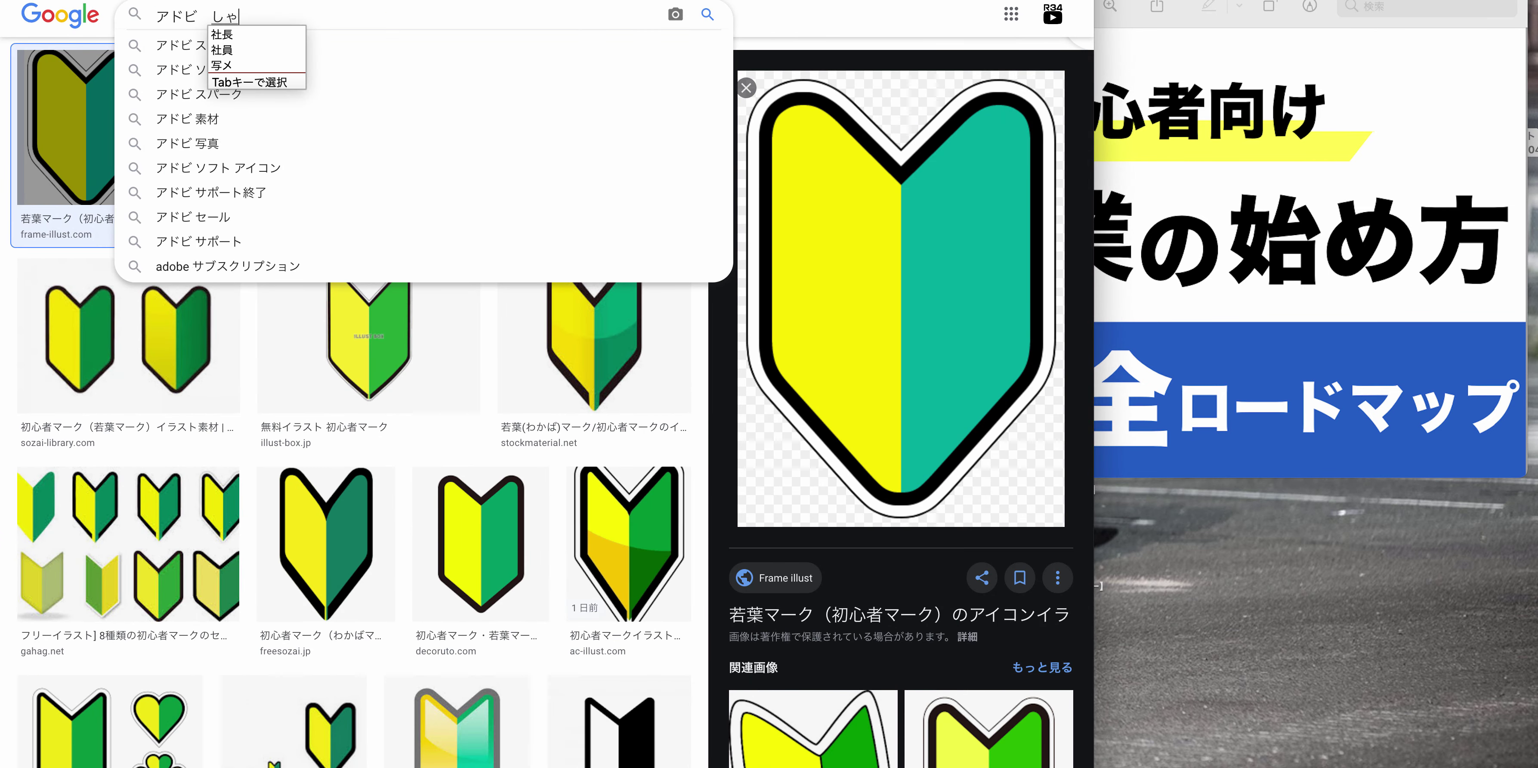
{"action": "type", "text": "しゅう"}
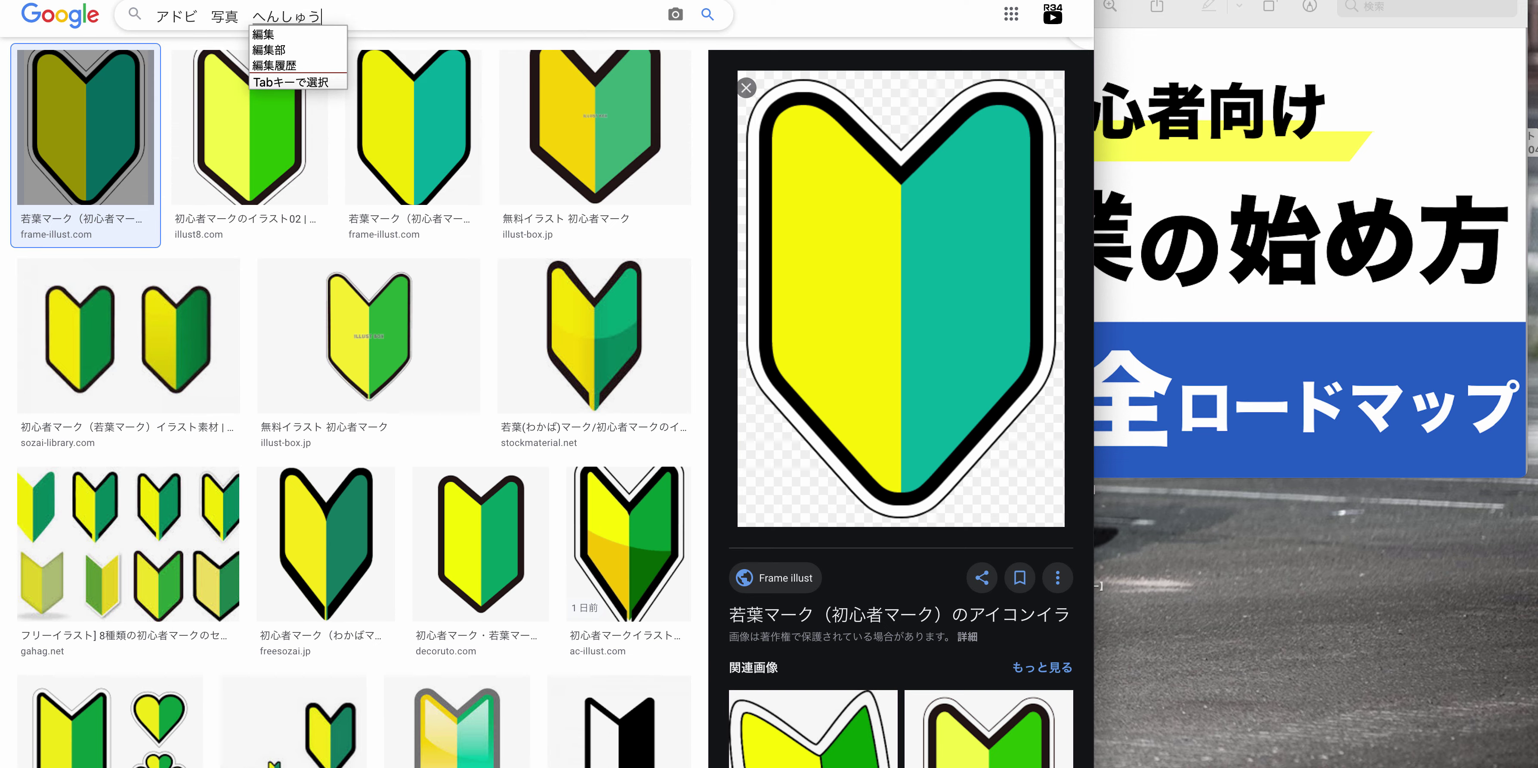
{"action": "key", "text": "space"}
{"action": "key", "text": "Return"}
{"action": "key", "text": "Return"}
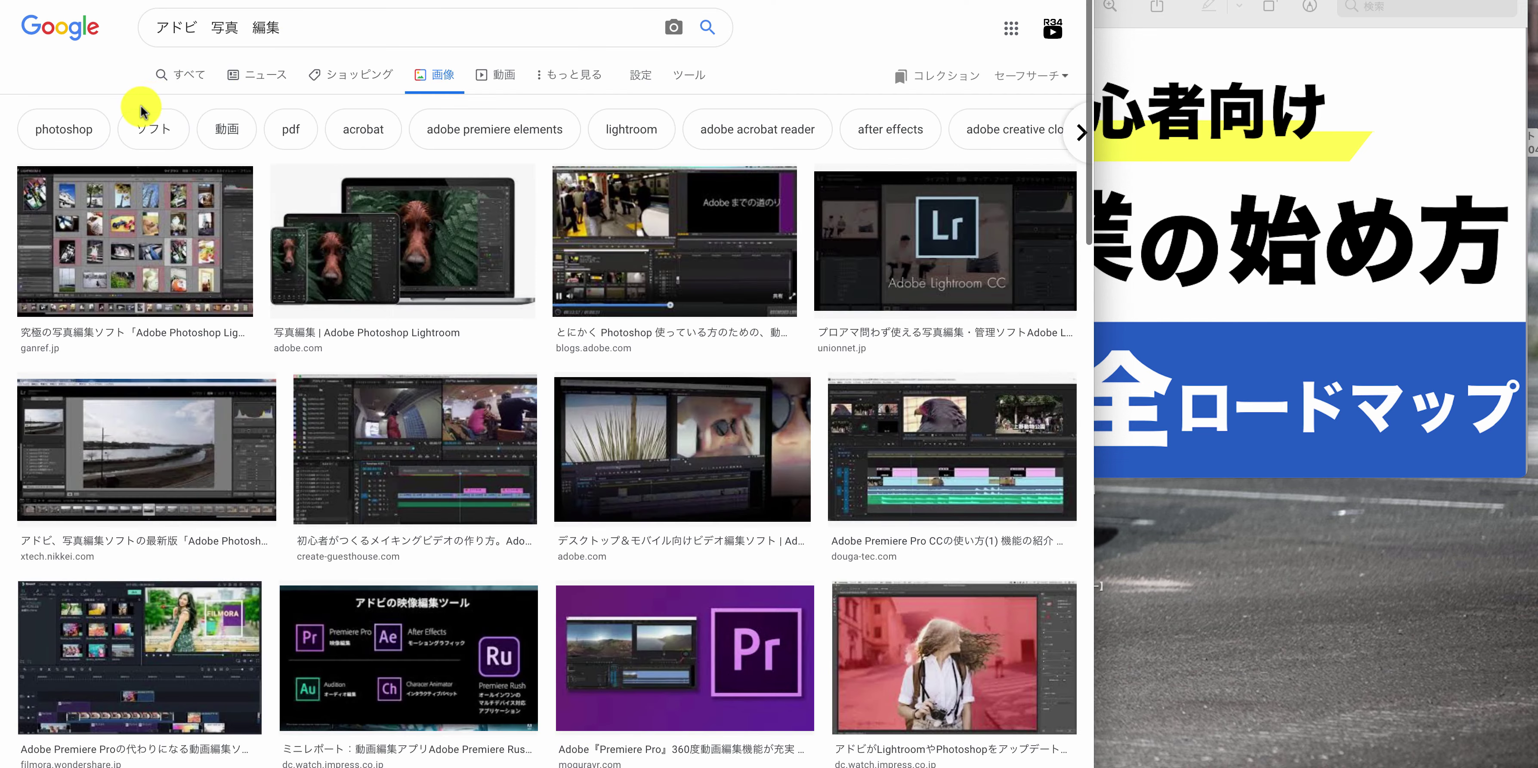
{"action": "left_click", "coordinate": [179, 74]}
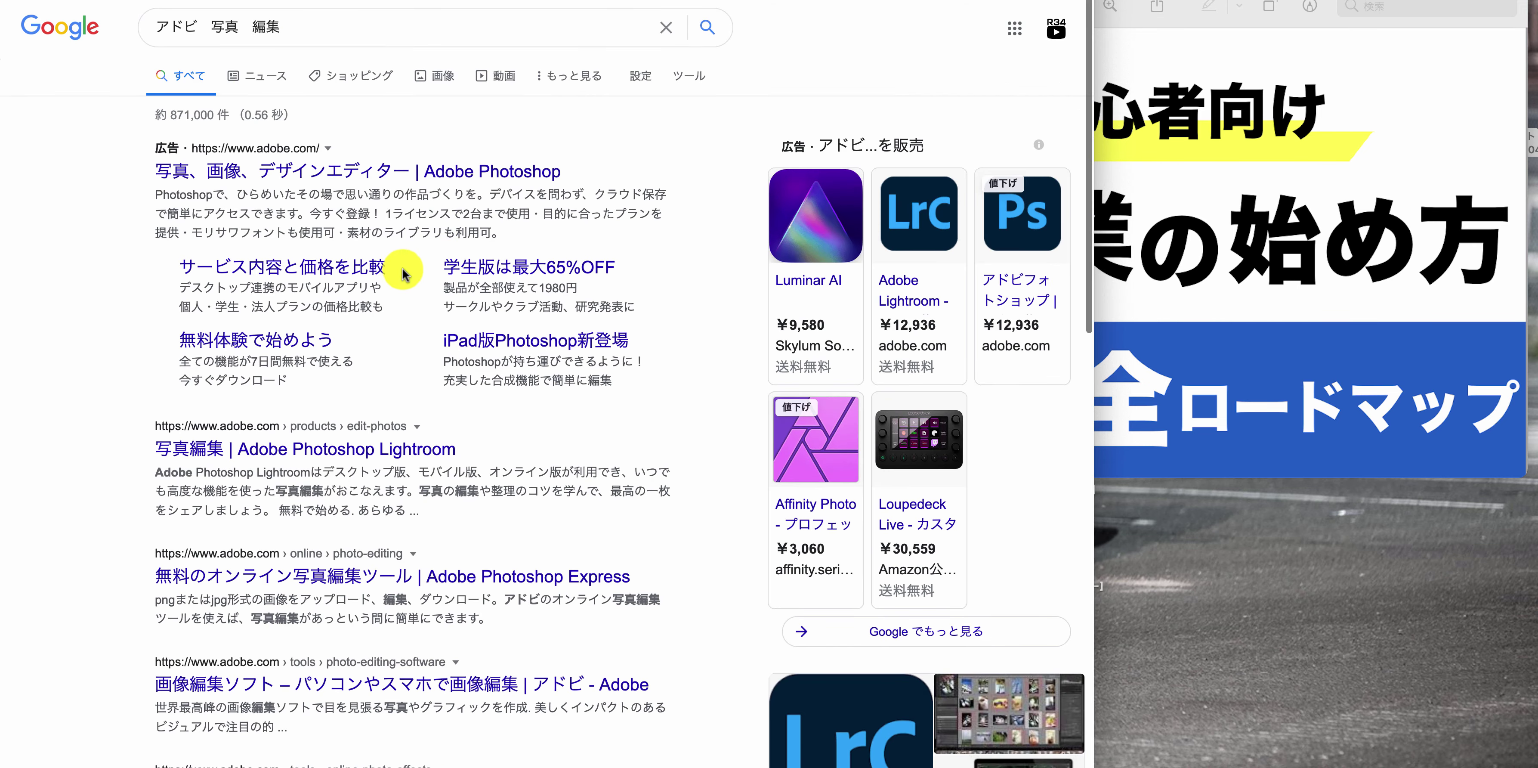
Open the Adobe Photoshop Lightroom photo-editing result, look through its page, and return to the search results
{"action": "scroll", "coordinate": [406, 269], "scroll_direction": "down", "scroll_amount": 2}
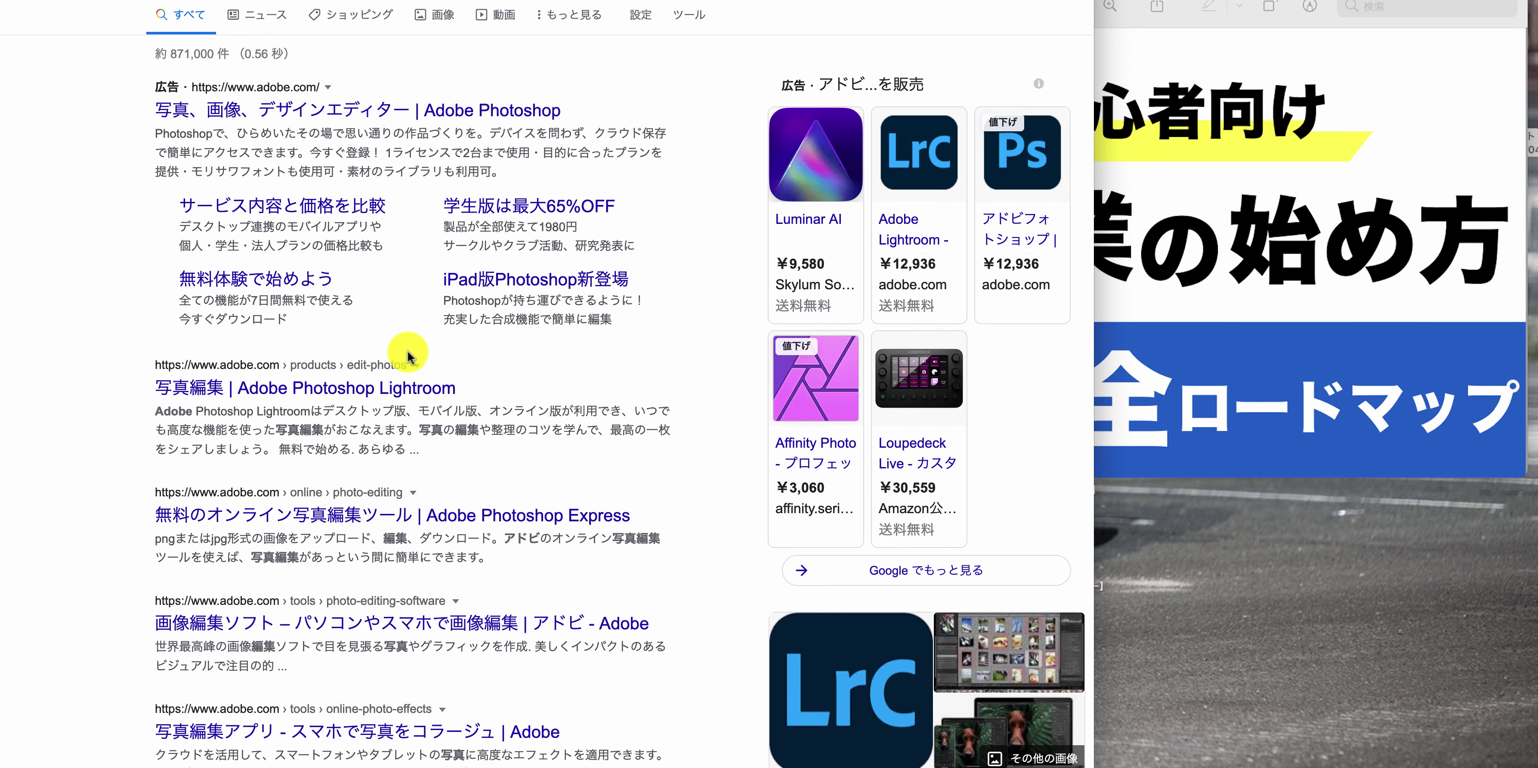
{"action": "left_click", "coordinate": [356, 396]}
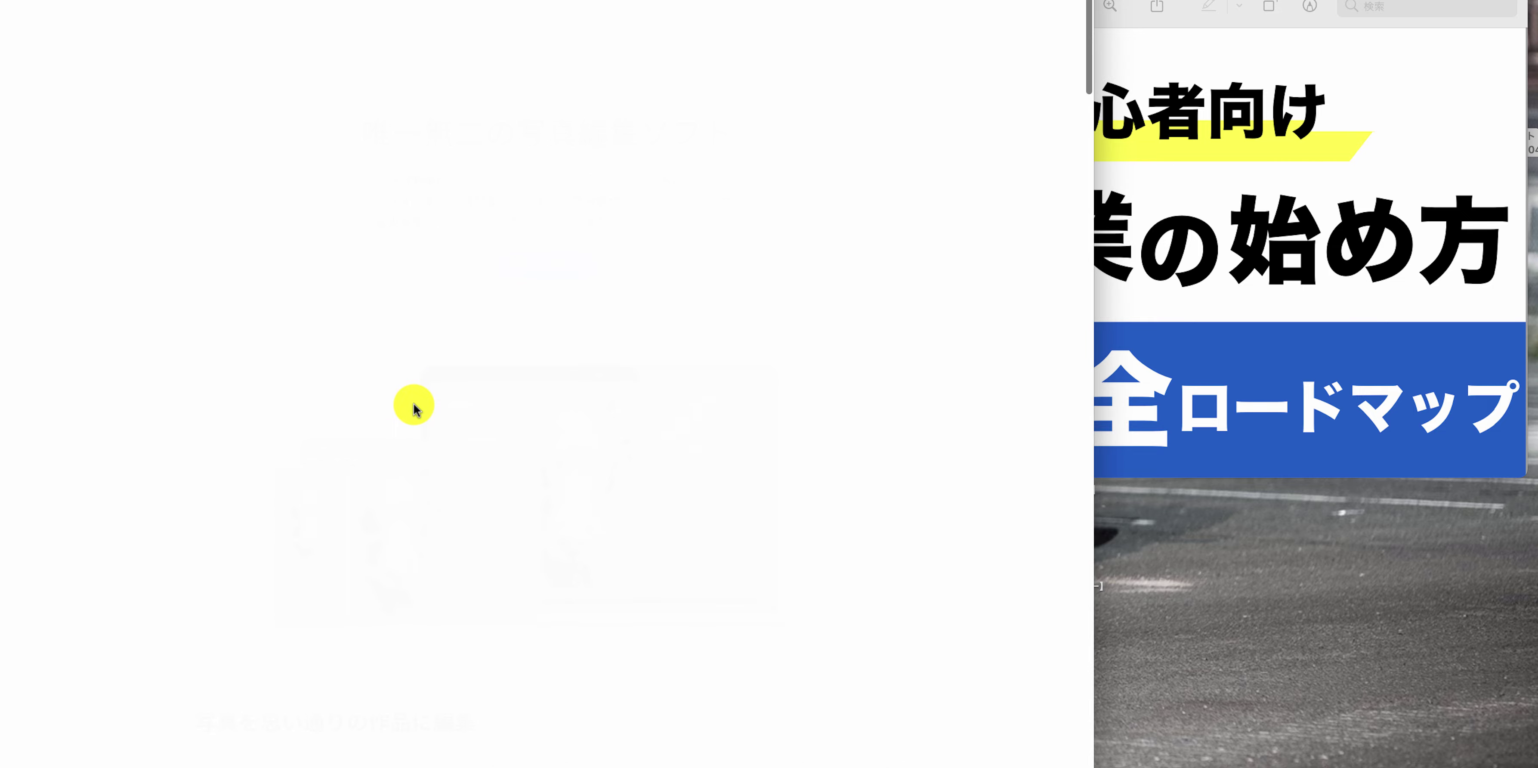
{"action": "scroll", "coordinate": [881, 290], "scroll_direction": "down", "scroll_amount": 3}
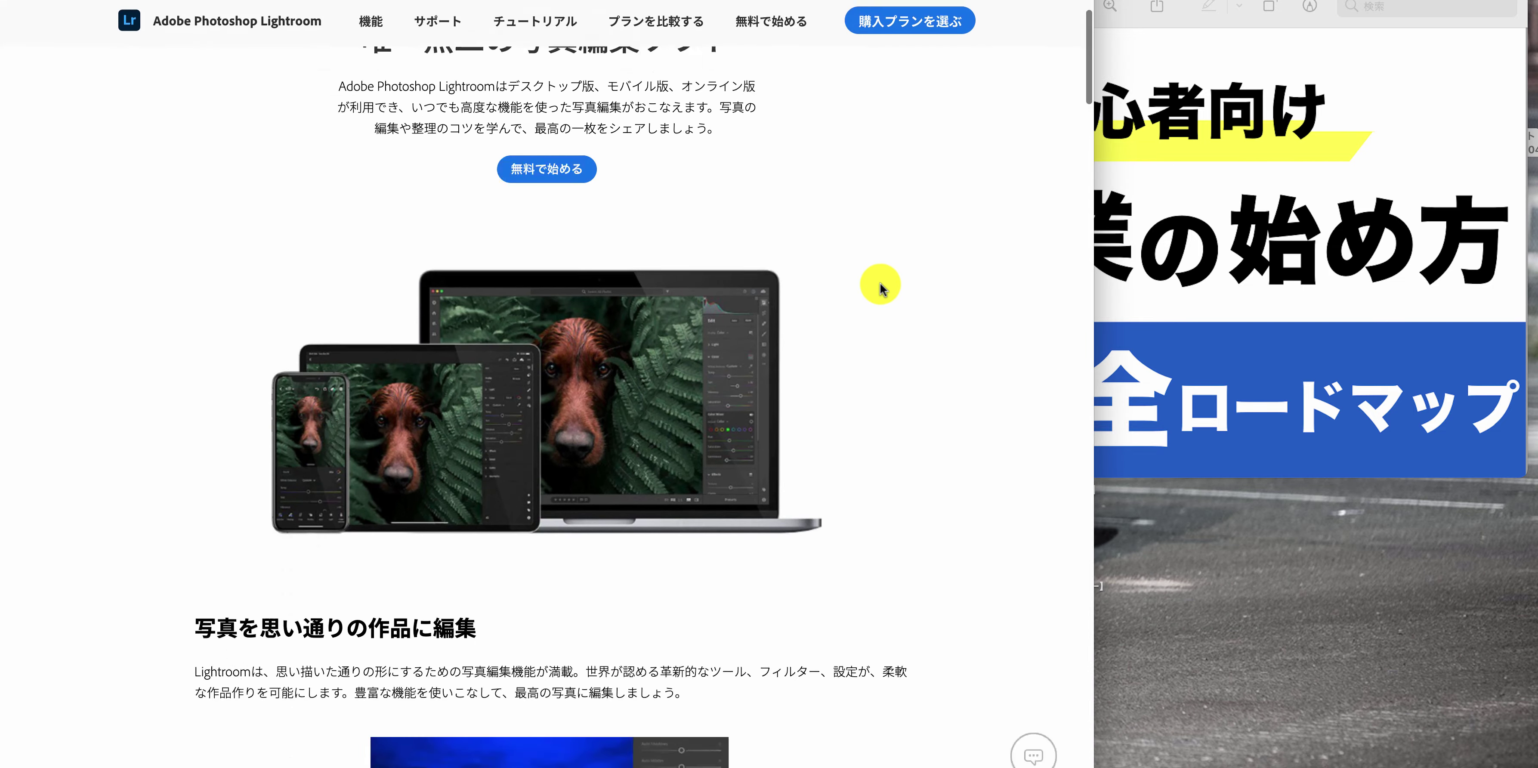
{"action": "scroll", "coordinate": [880, 290], "scroll_direction": "down", "scroll_amount": 10}
{"action": "key", "text": "super+Left"}
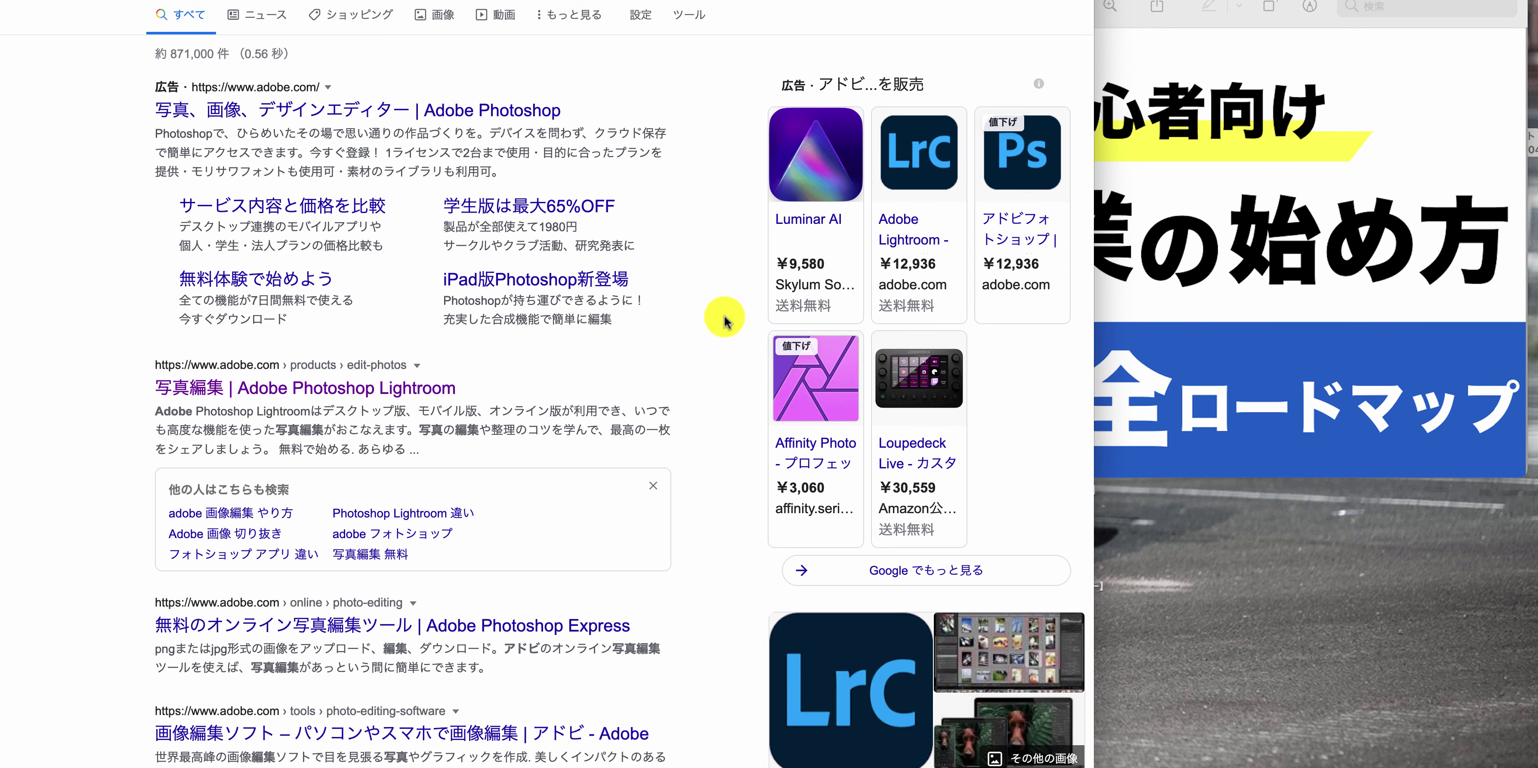
{"action": "scroll", "coordinate": [725, 321], "scroll_direction": "up", "scroll_amount": 2}
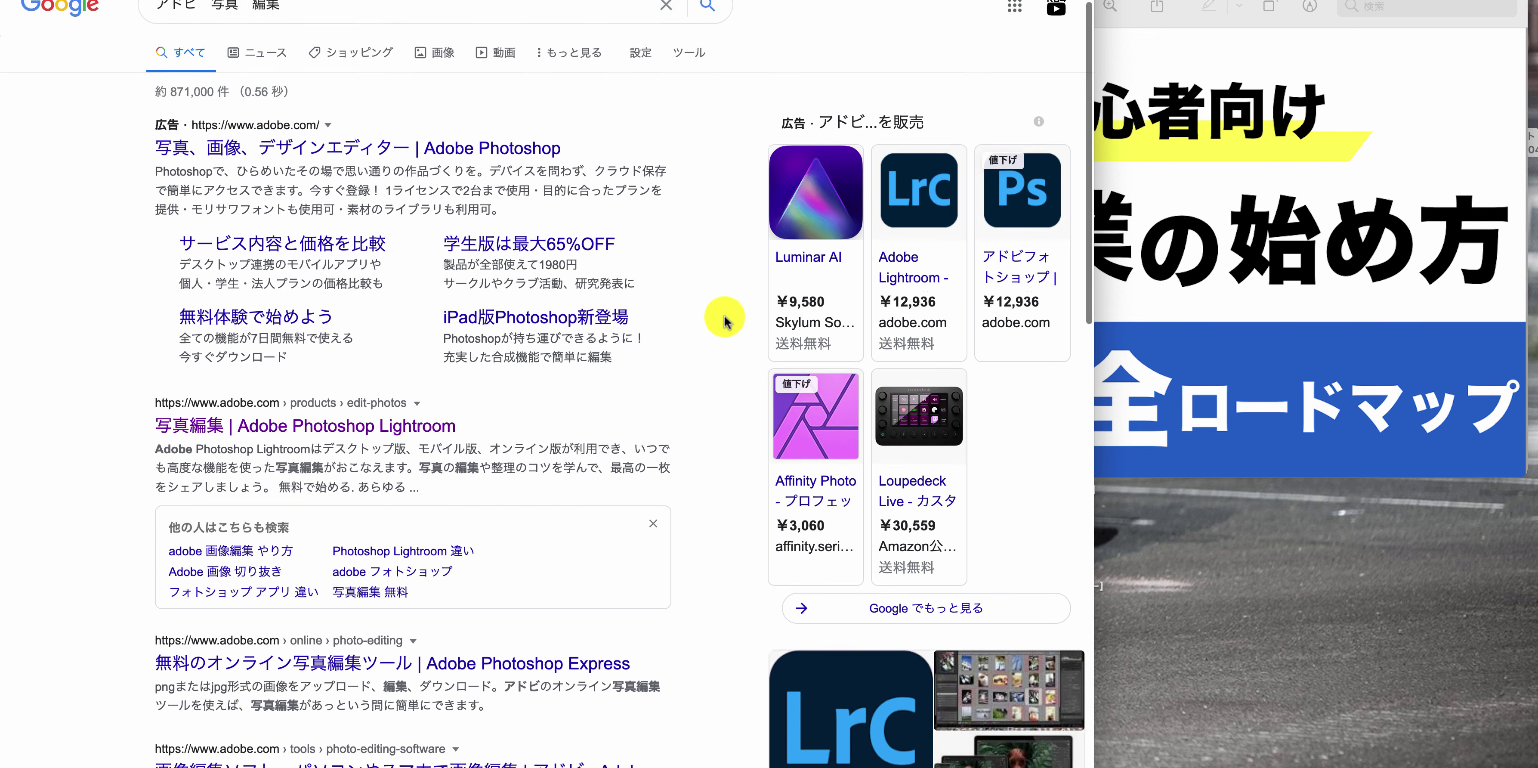
{"action": "scroll", "coordinate": [725, 320], "scroll_direction": "up", "scroll_amount": 1}
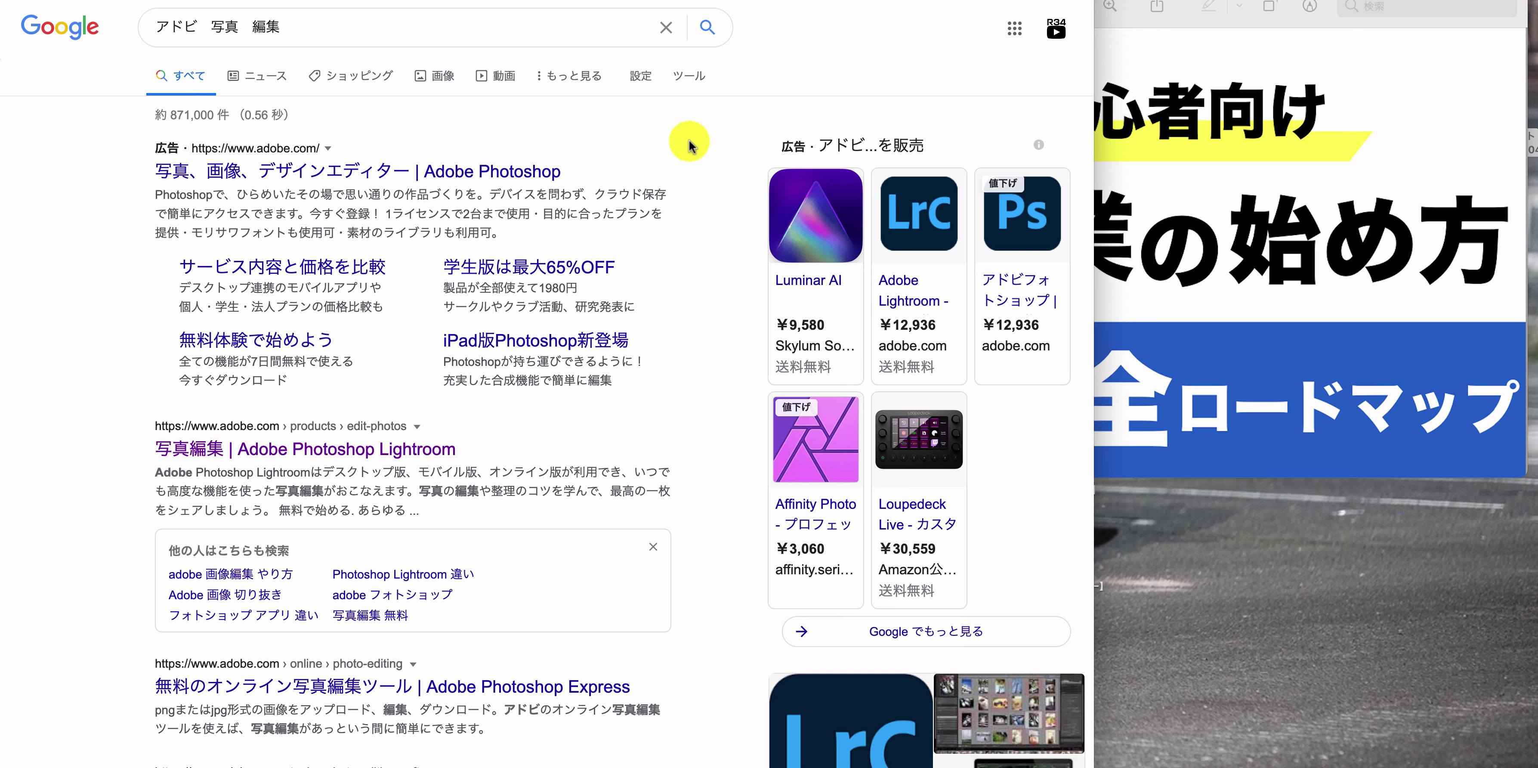
Bring noname.png in front of the search results to view the finished thumbnail
{"action": "left_click", "coordinate": [1254, 216]}
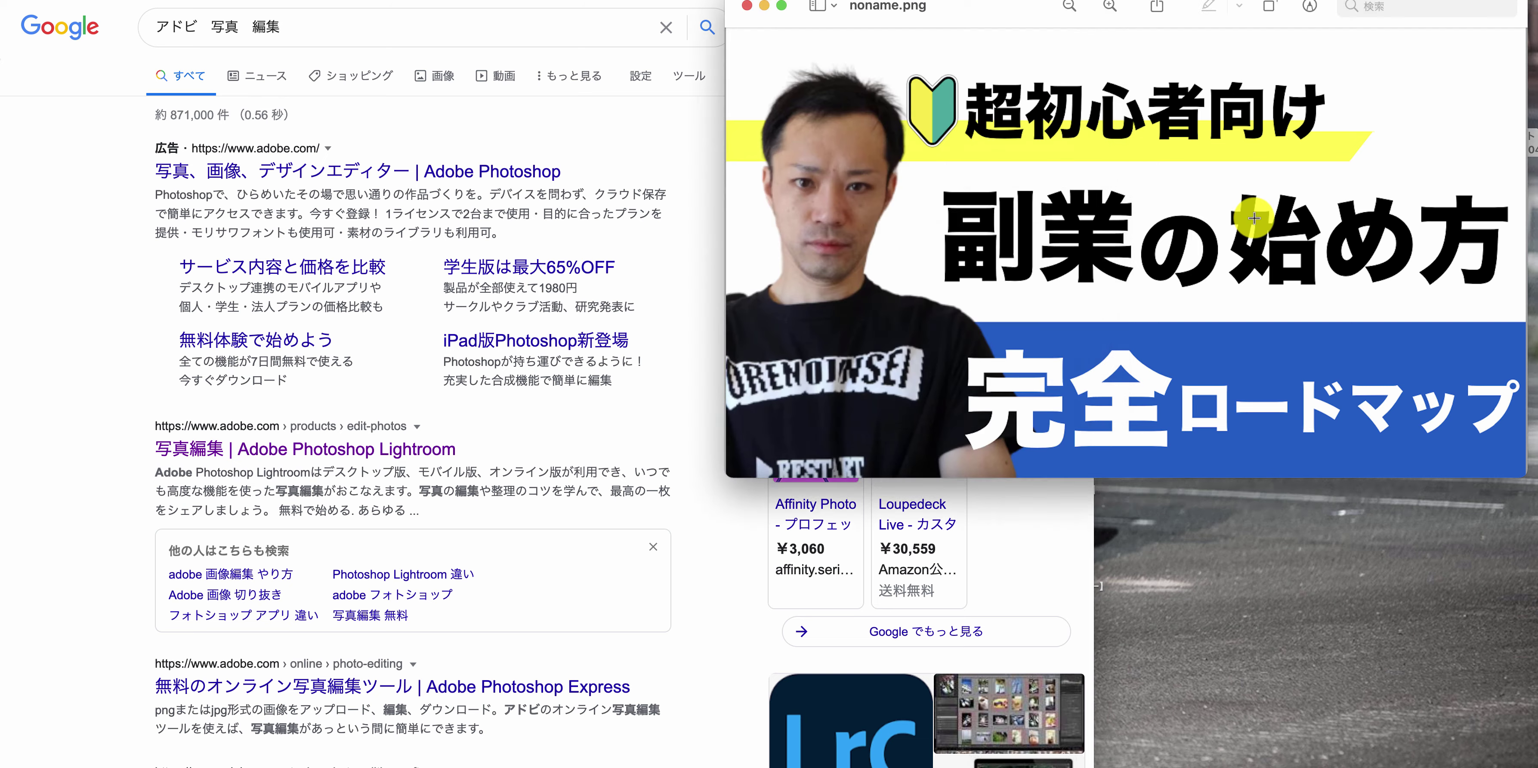
{"action": "left_click", "coordinate": [639, 161]}
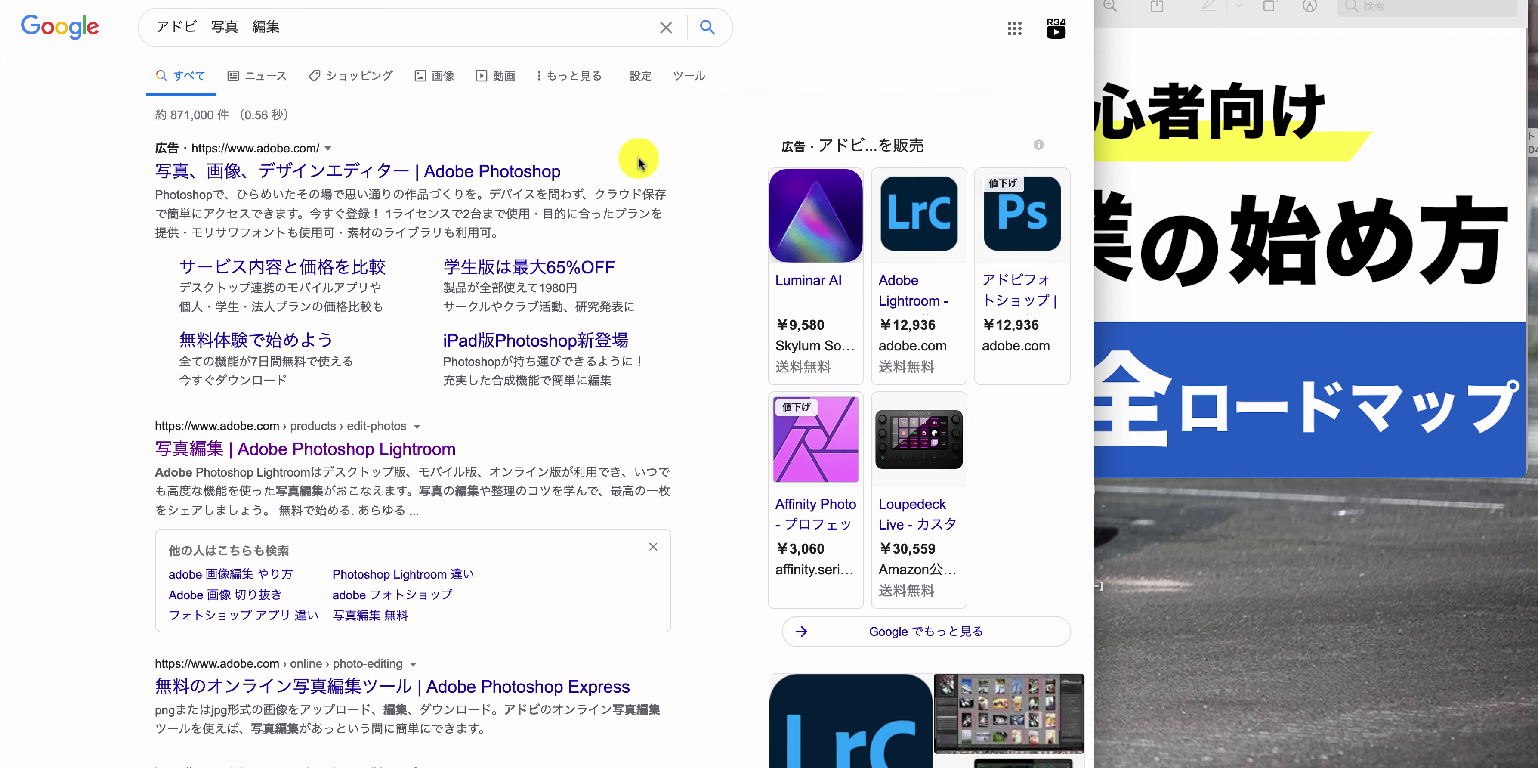
{"action": "left_click", "coordinate": [1447, 221]}
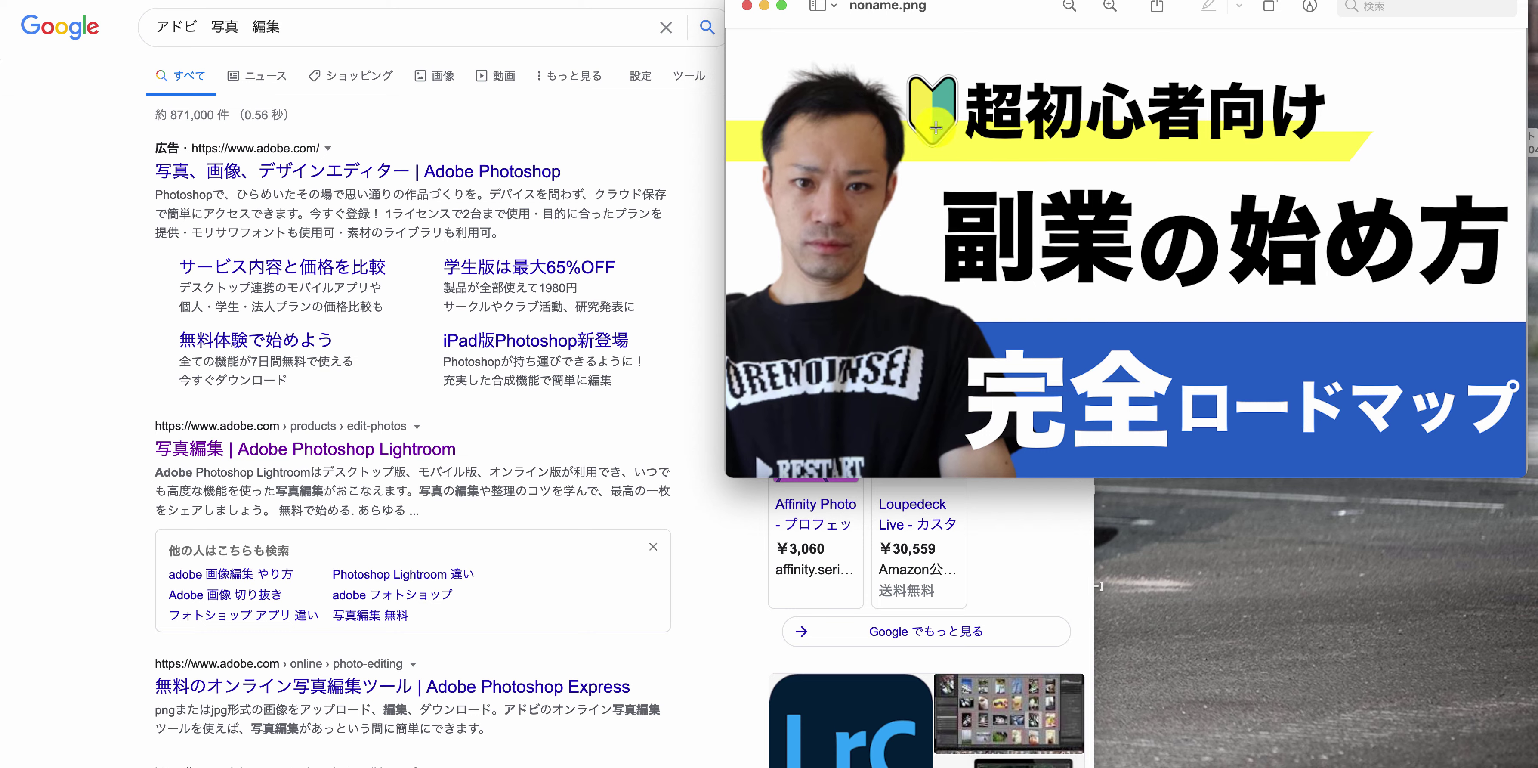
Go back through the browser history past the 初心者マーク searches to the remove.bg page
{"action": "left_click", "coordinate": [648, 139]}
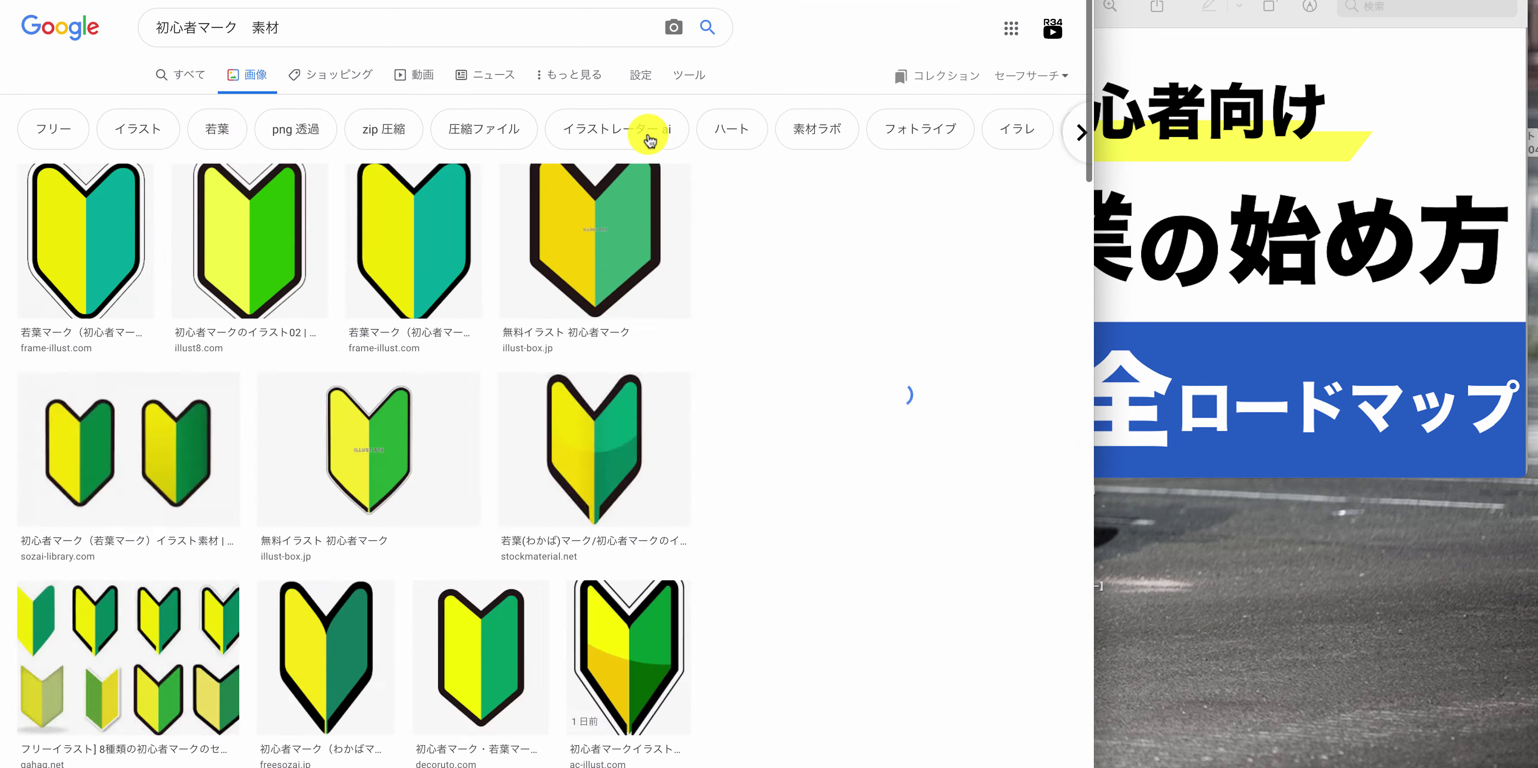
{"action": "scroll", "coordinate": [650, 141], "scroll_direction": "down", "scroll_amount": 3}
{"action": "scroll", "coordinate": [650, 141], "scroll_direction": "left", "scroll_amount": 5}
{"action": "scroll", "coordinate": [650, 141], "scroll_direction": "left", "scroll_amount": 5}
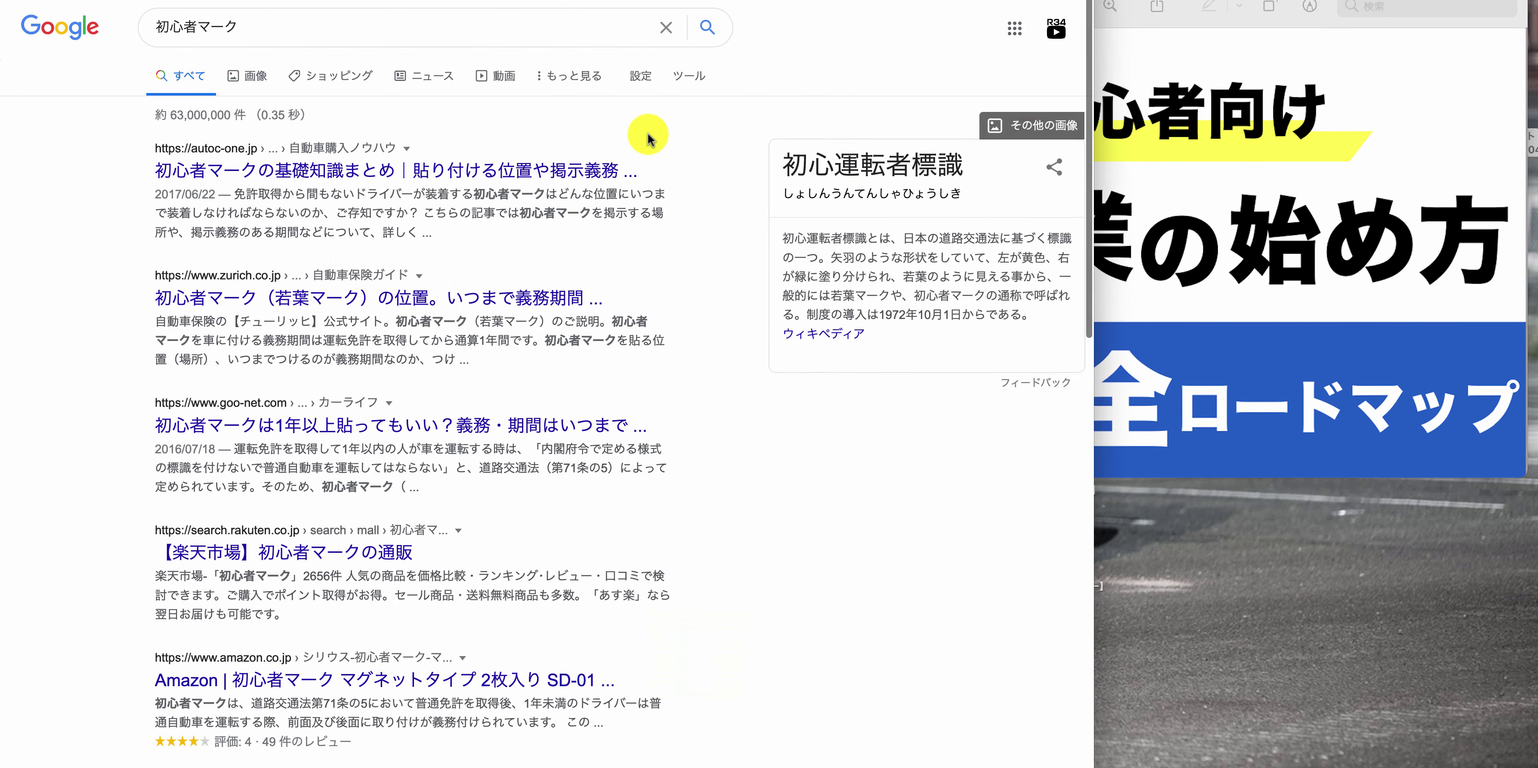
{"action": "scroll", "coordinate": [650, 140], "scroll_direction": "left", "scroll_amount": 5}
{"action": "scroll", "coordinate": [650, 140], "scroll_direction": "left", "scroll_amount": 5}
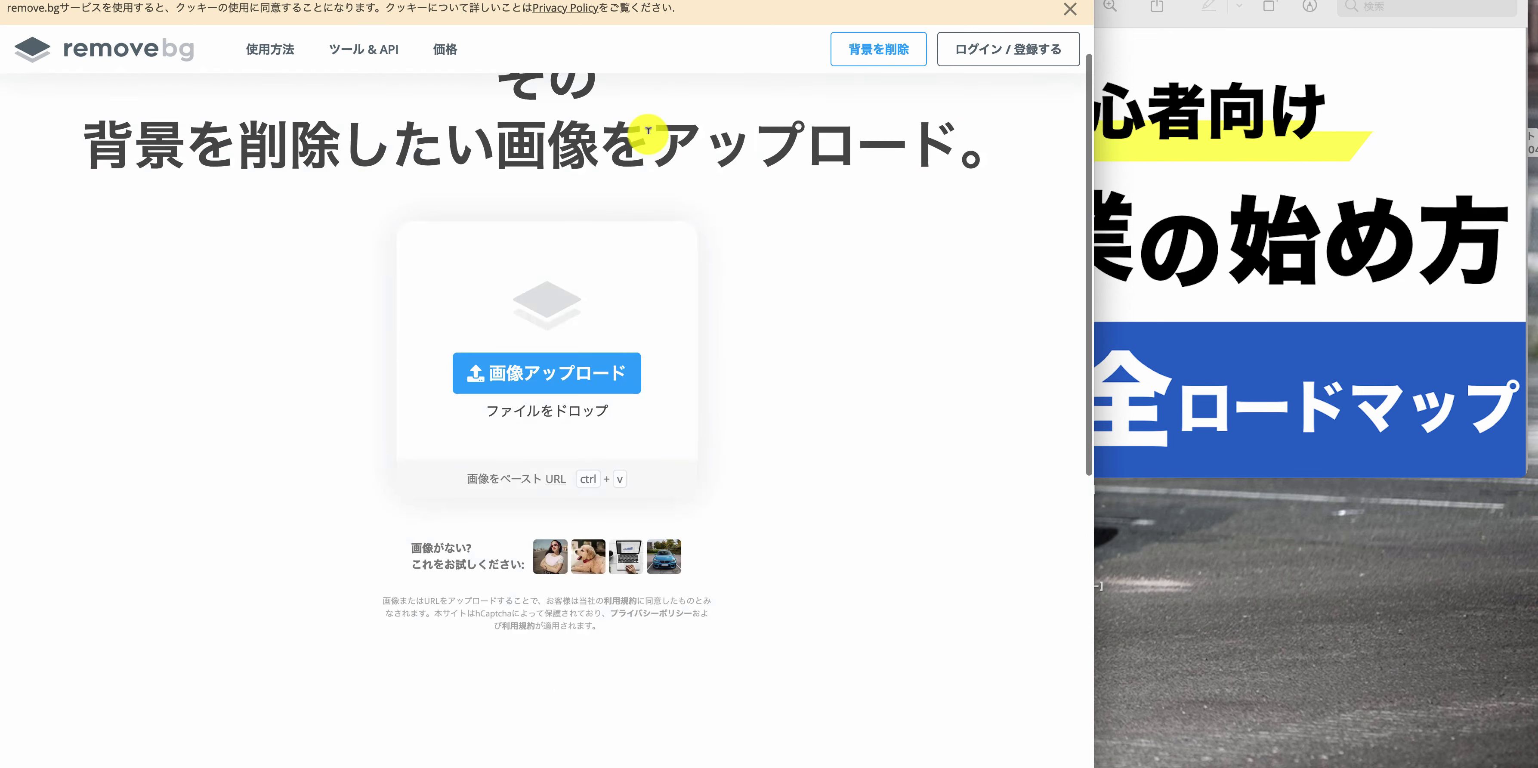
Examine the background-removed portrait on remove.bg up close, checking the cut-out edges around the hair
{"action": "scroll", "coordinate": [656, 179], "scroll_direction": "down", "scroll_amount": 5}
{"action": "scroll", "coordinate": [624, 302], "scroll_direction": "up", "scroll_amount": 5}
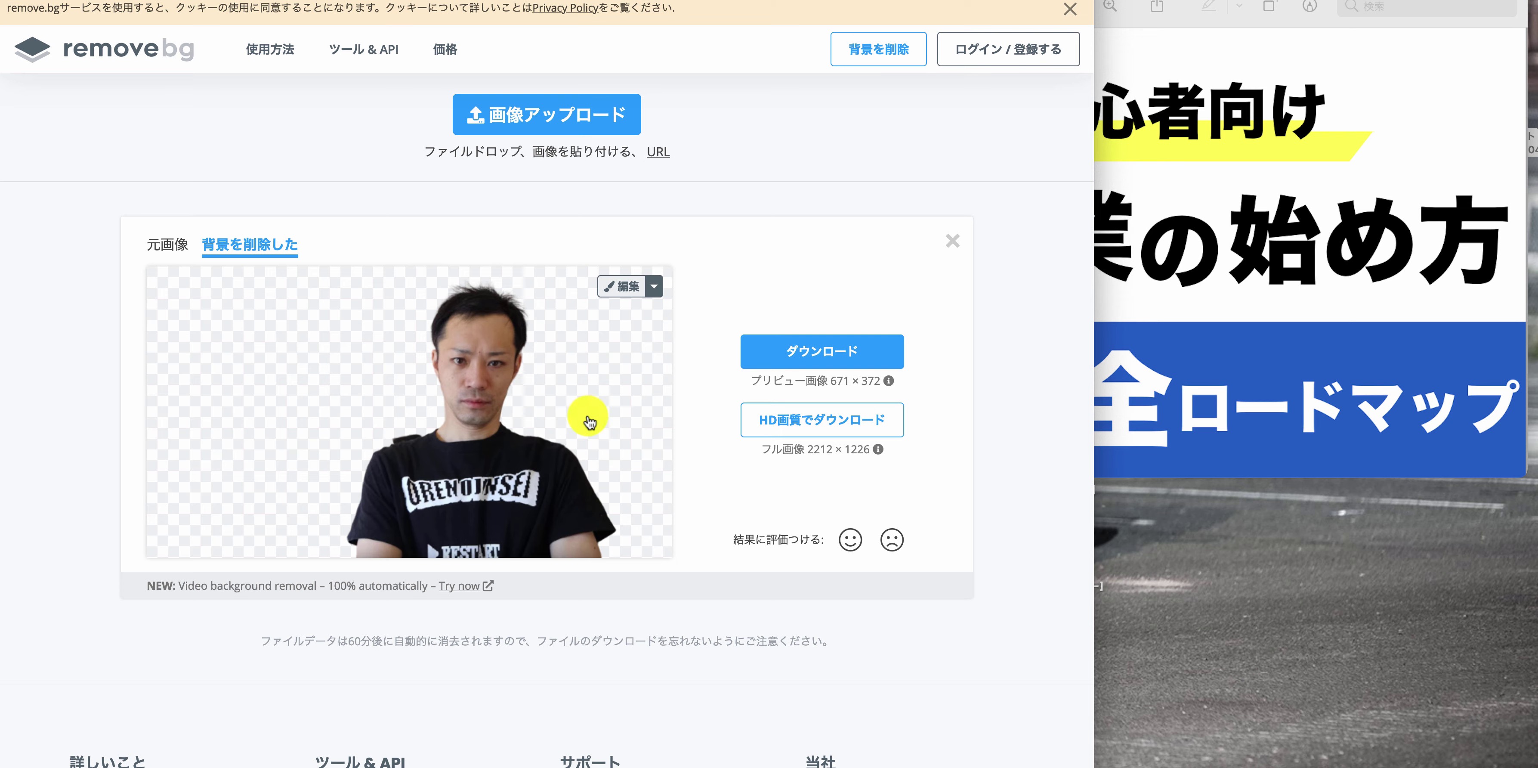
{"action": "scroll", "coordinate": [540, 340], "scroll_direction": "up", "scroll_amount": 3}
{"action": "scroll", "coordinate": [541, 341], "scroll_direction": "up", "scroll_amount": 1}
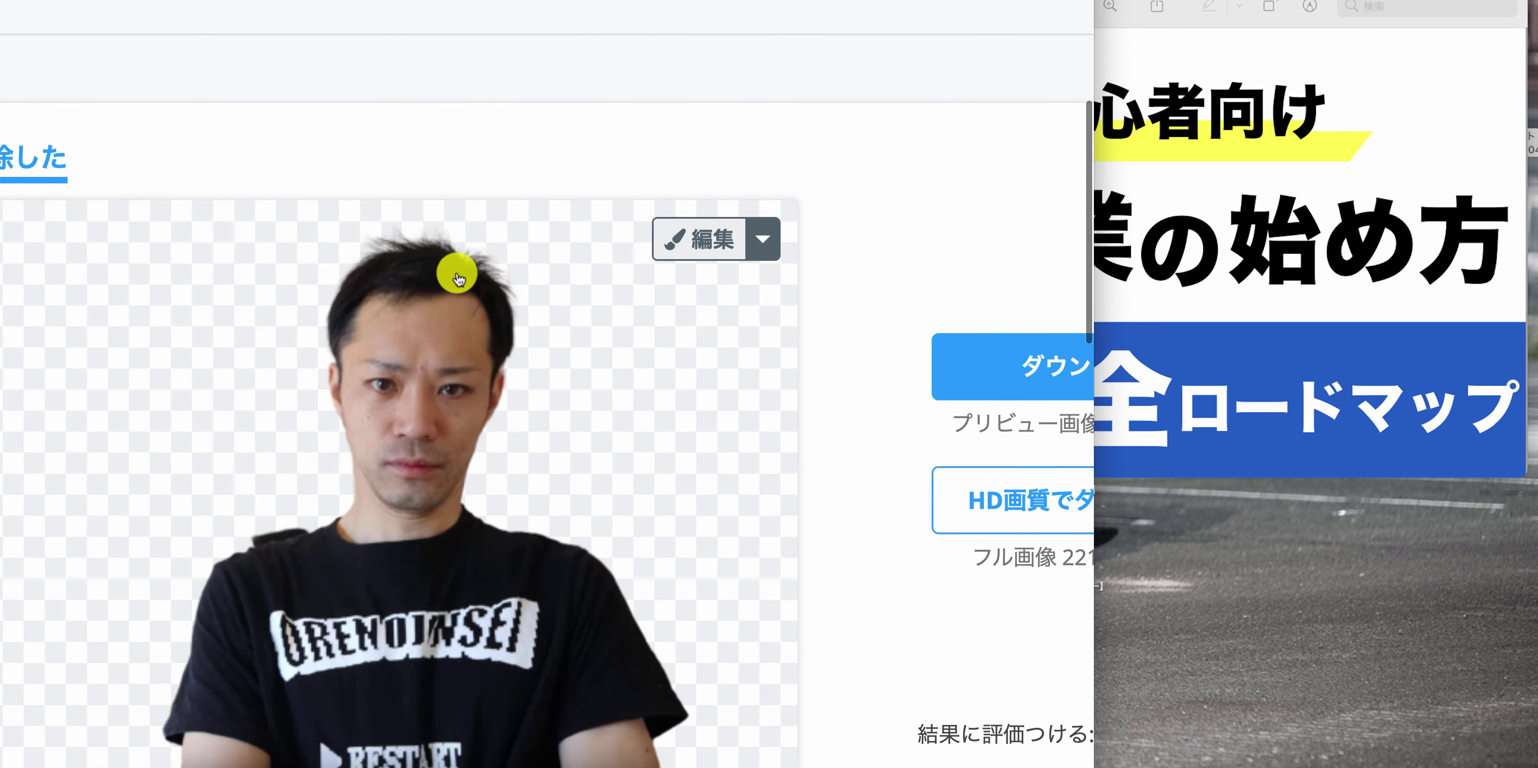
{"action": "scroll", "coordinate": [508, 251], "scroll_direction": "down", "scroll_amount": 1}
{"action": "scroll", "coordinate": [518, 273], "scroll_direction": "down", "scroll_amount": 3}
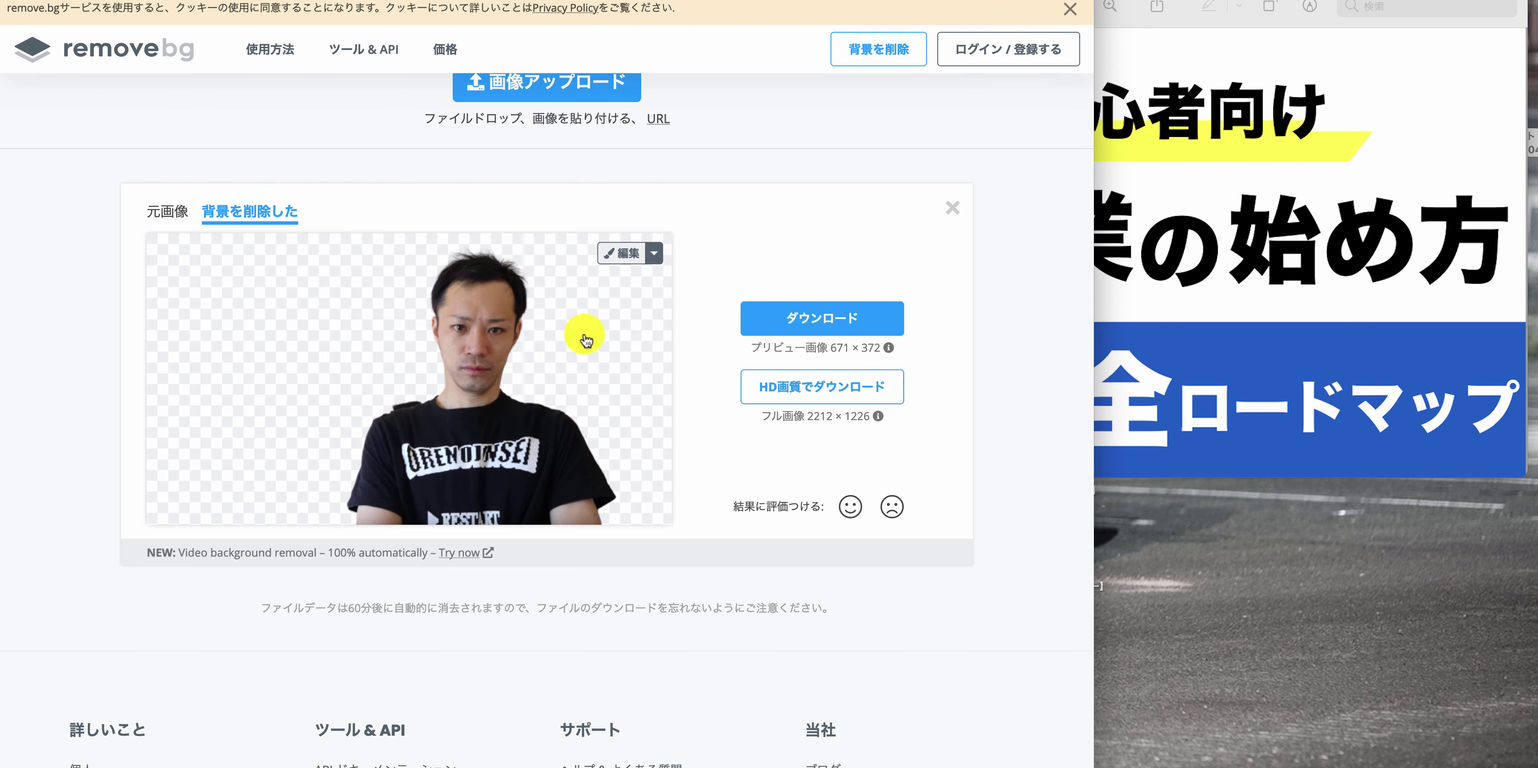
View noname.png beside the remove.bg cut-out, and switch to the image editor to show the layered thumbnail project
{"action": "left_click", "coordinate": [1324, 384]}
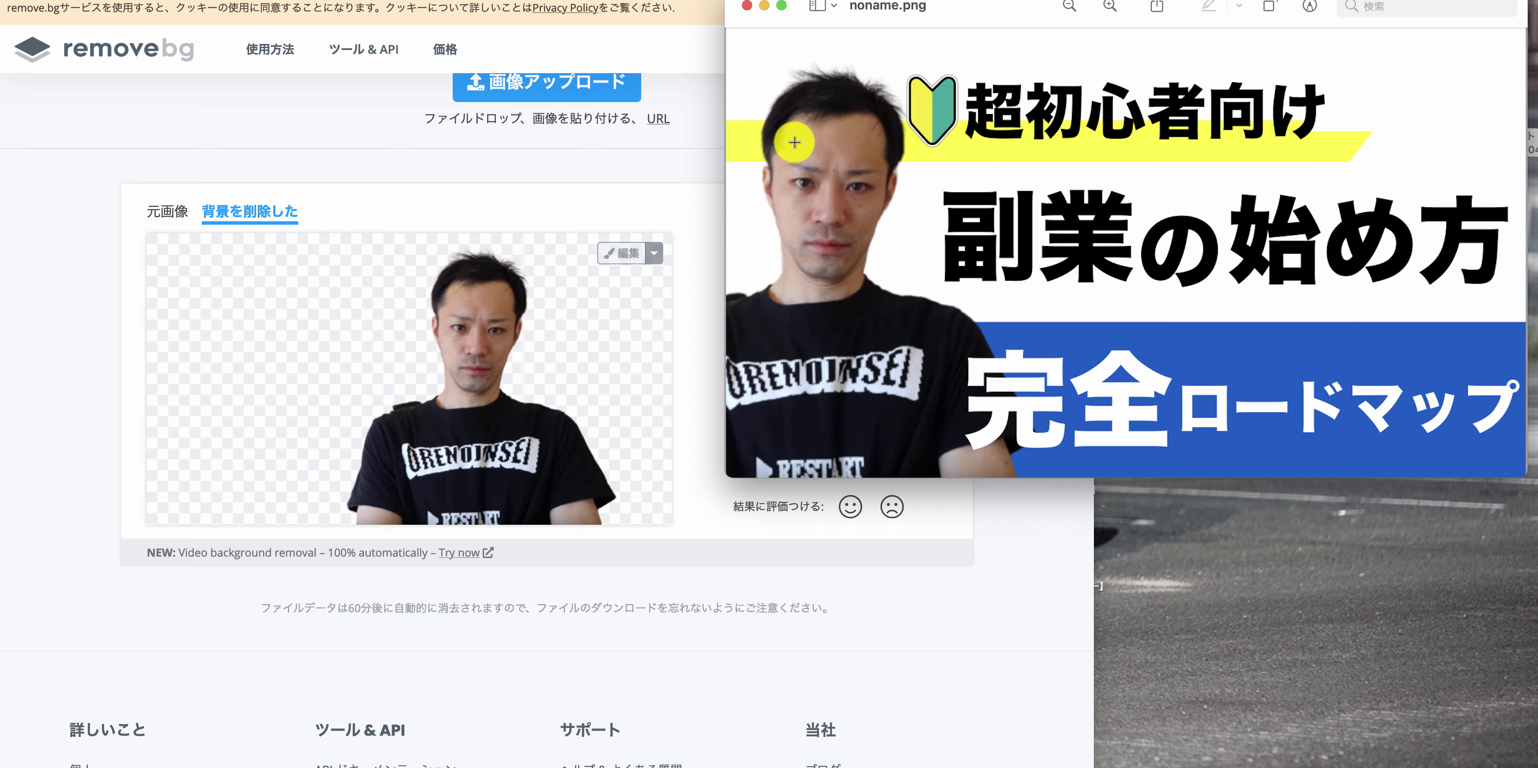
{"action": "mouse_move", "coordinate": [1021, 755]}
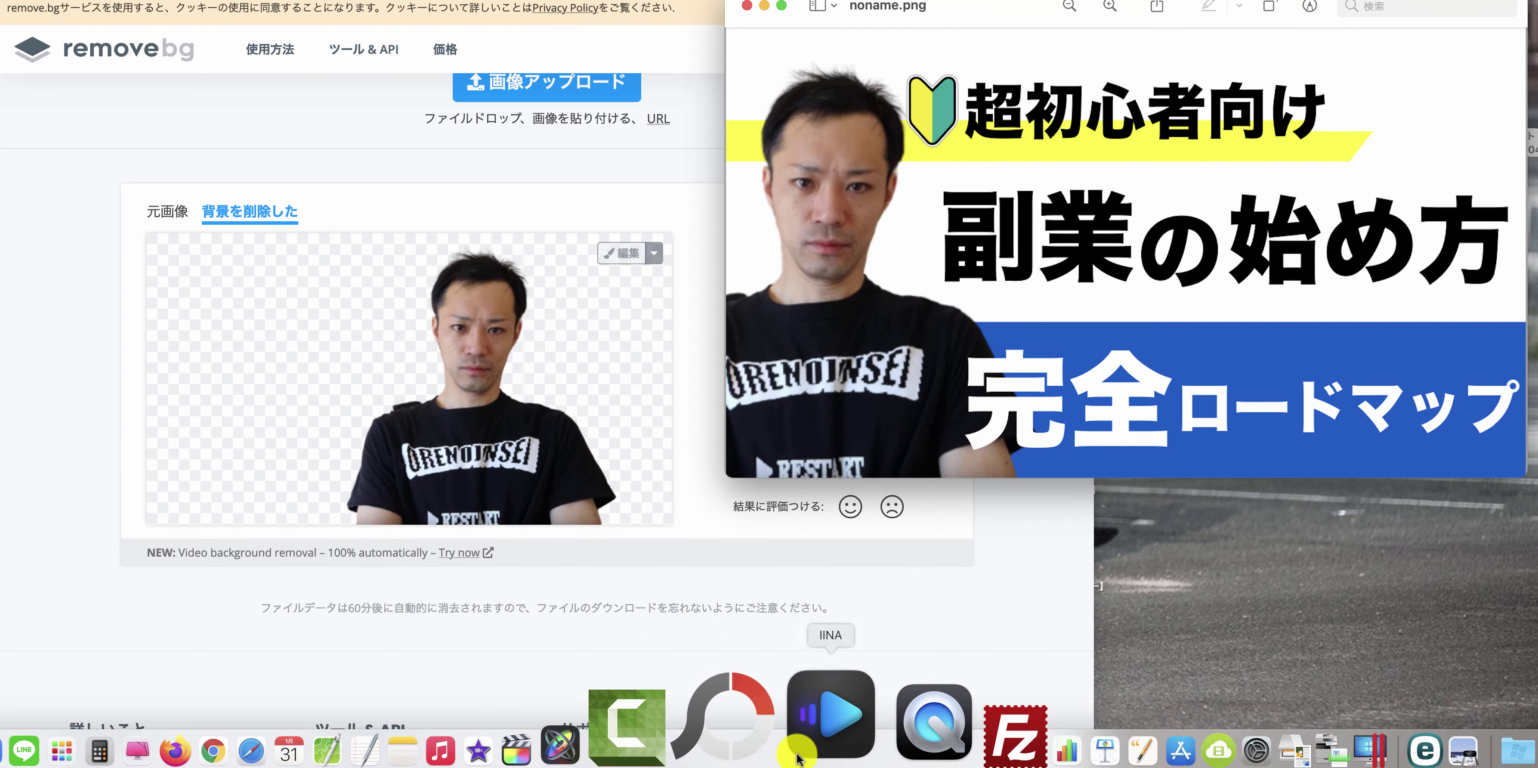
{"action": "left_click", "coordinate": [778, 755]}
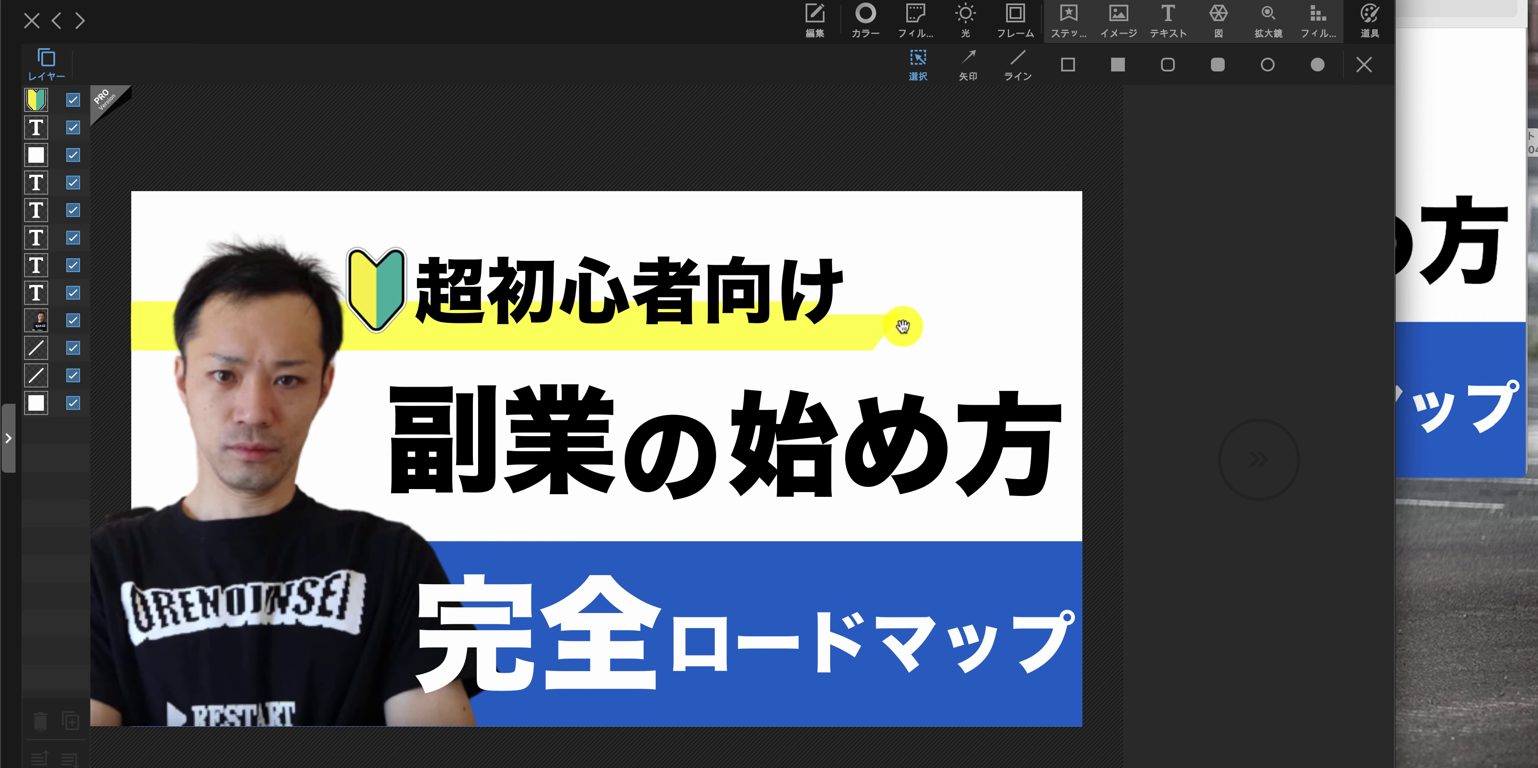
{"action": "left_click_drag", "start_coordinate": [903, 325], "coordinate": [918, 328]}
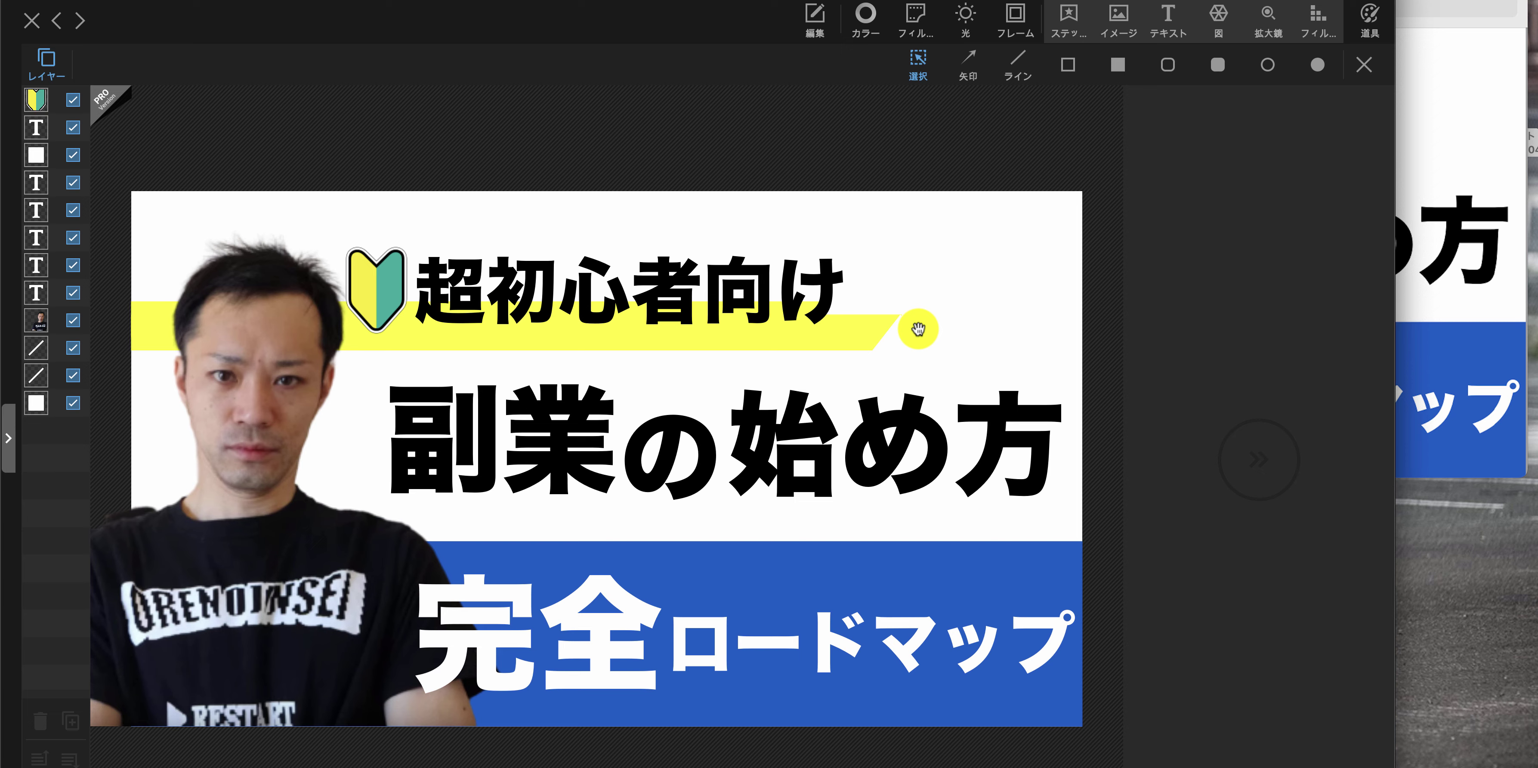